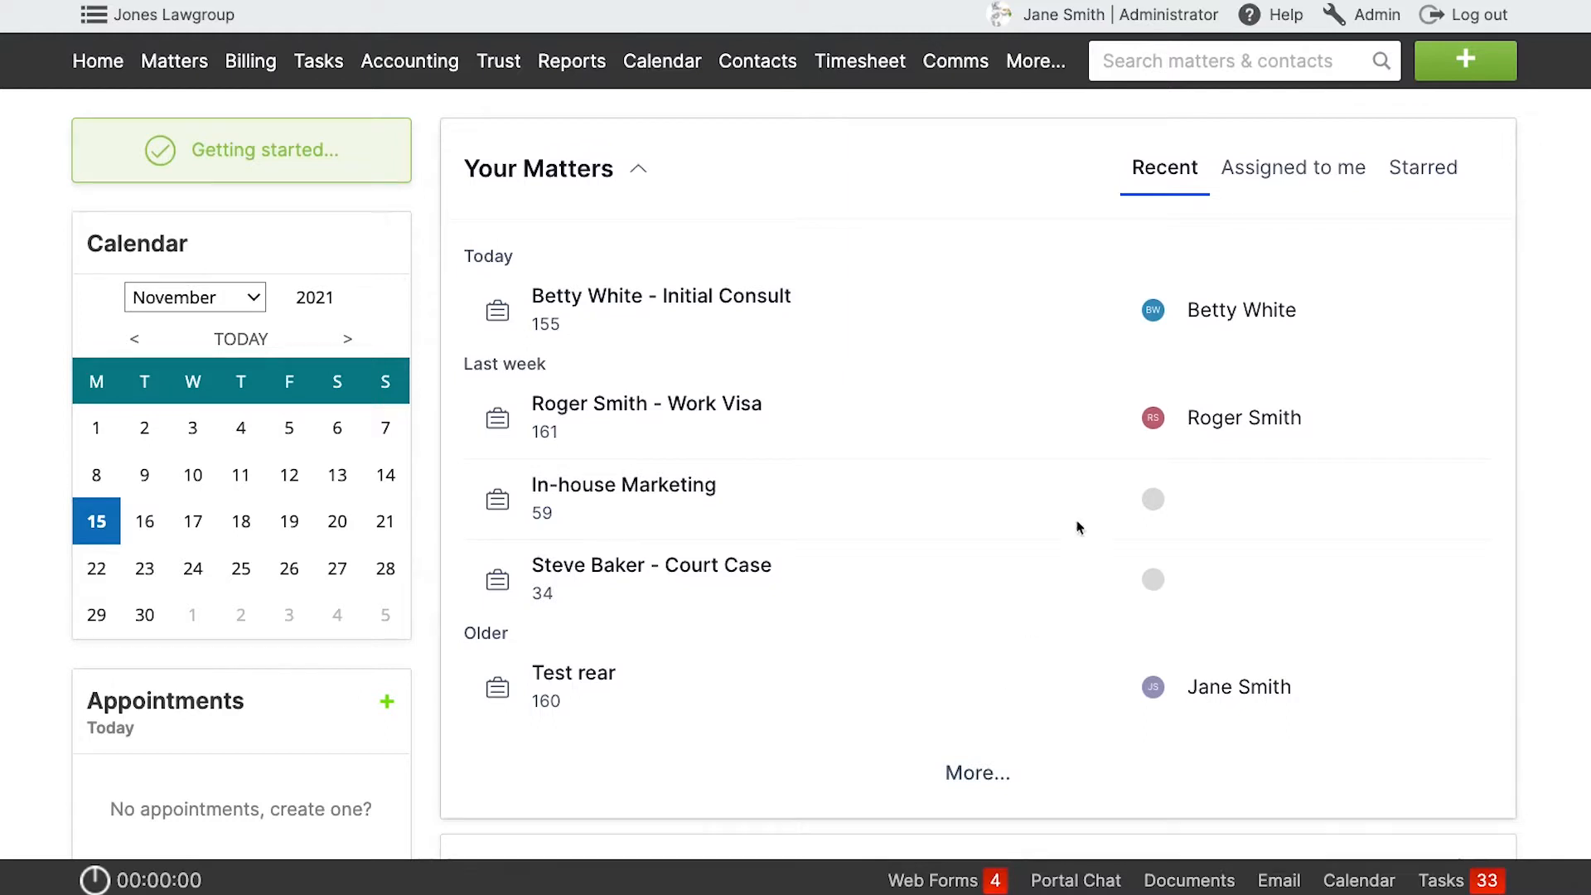
Open the billing settings in the administration area and go to the rate labels section.
click(1378, 16)
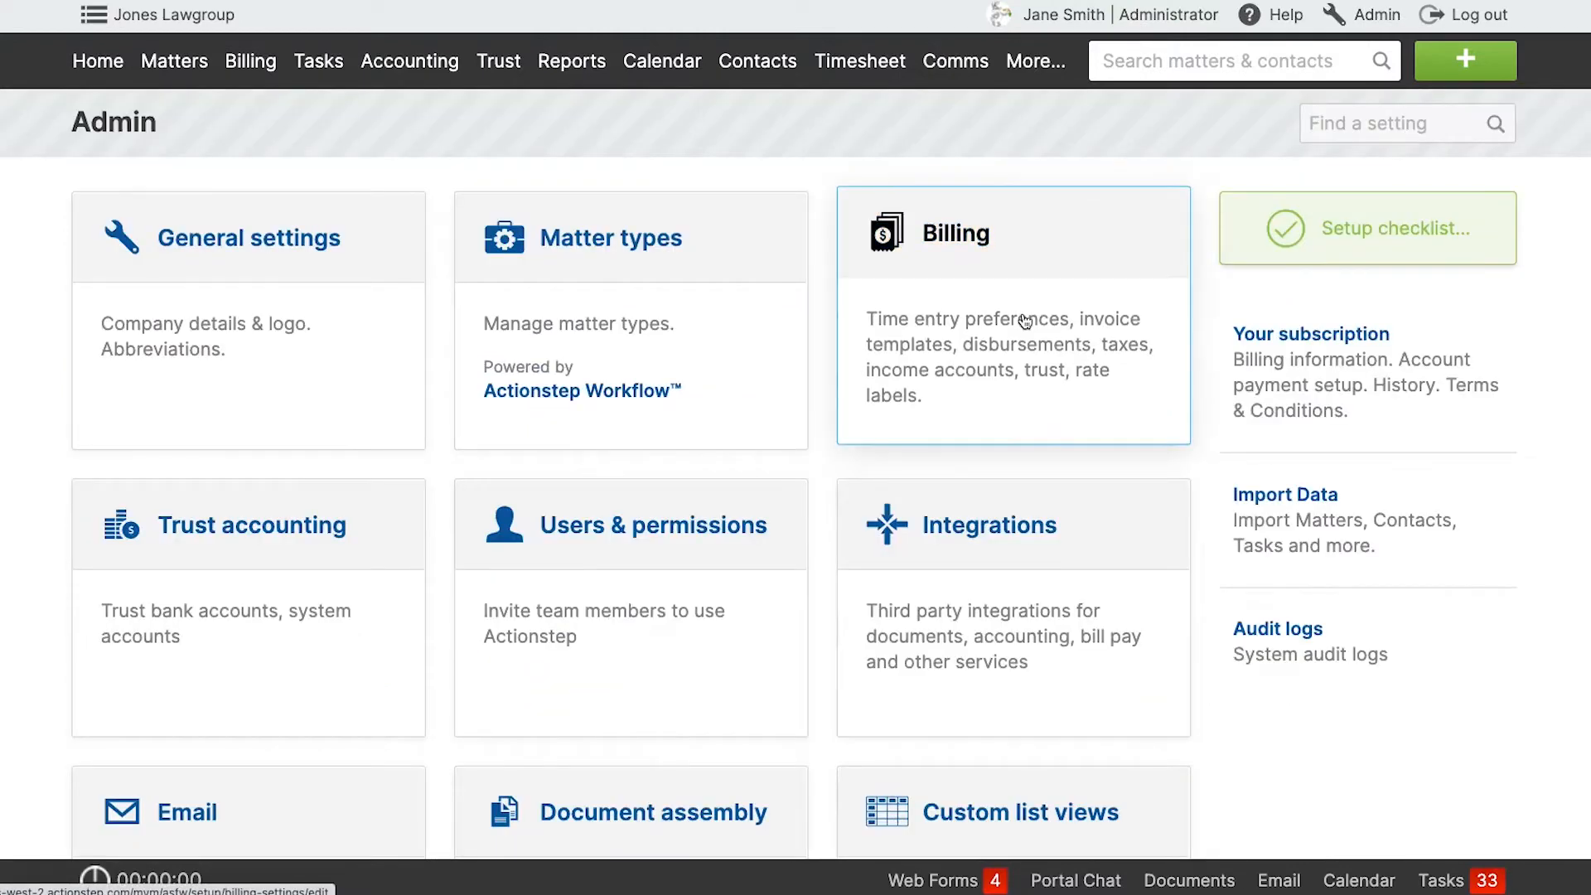
click(1006, 264)
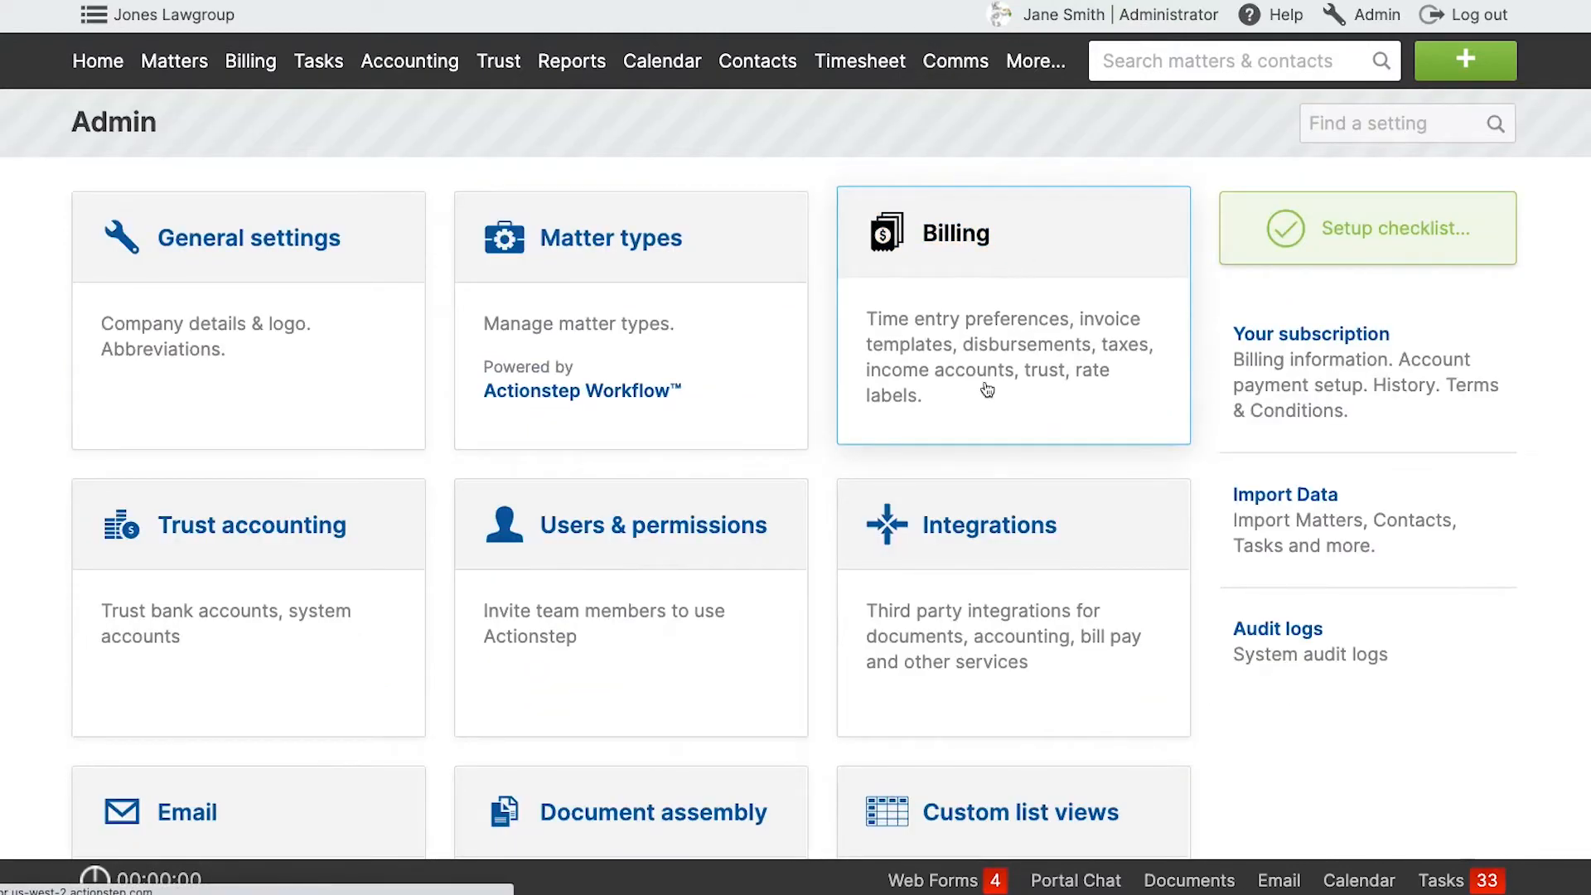
scroll(696, 504, down, 14)
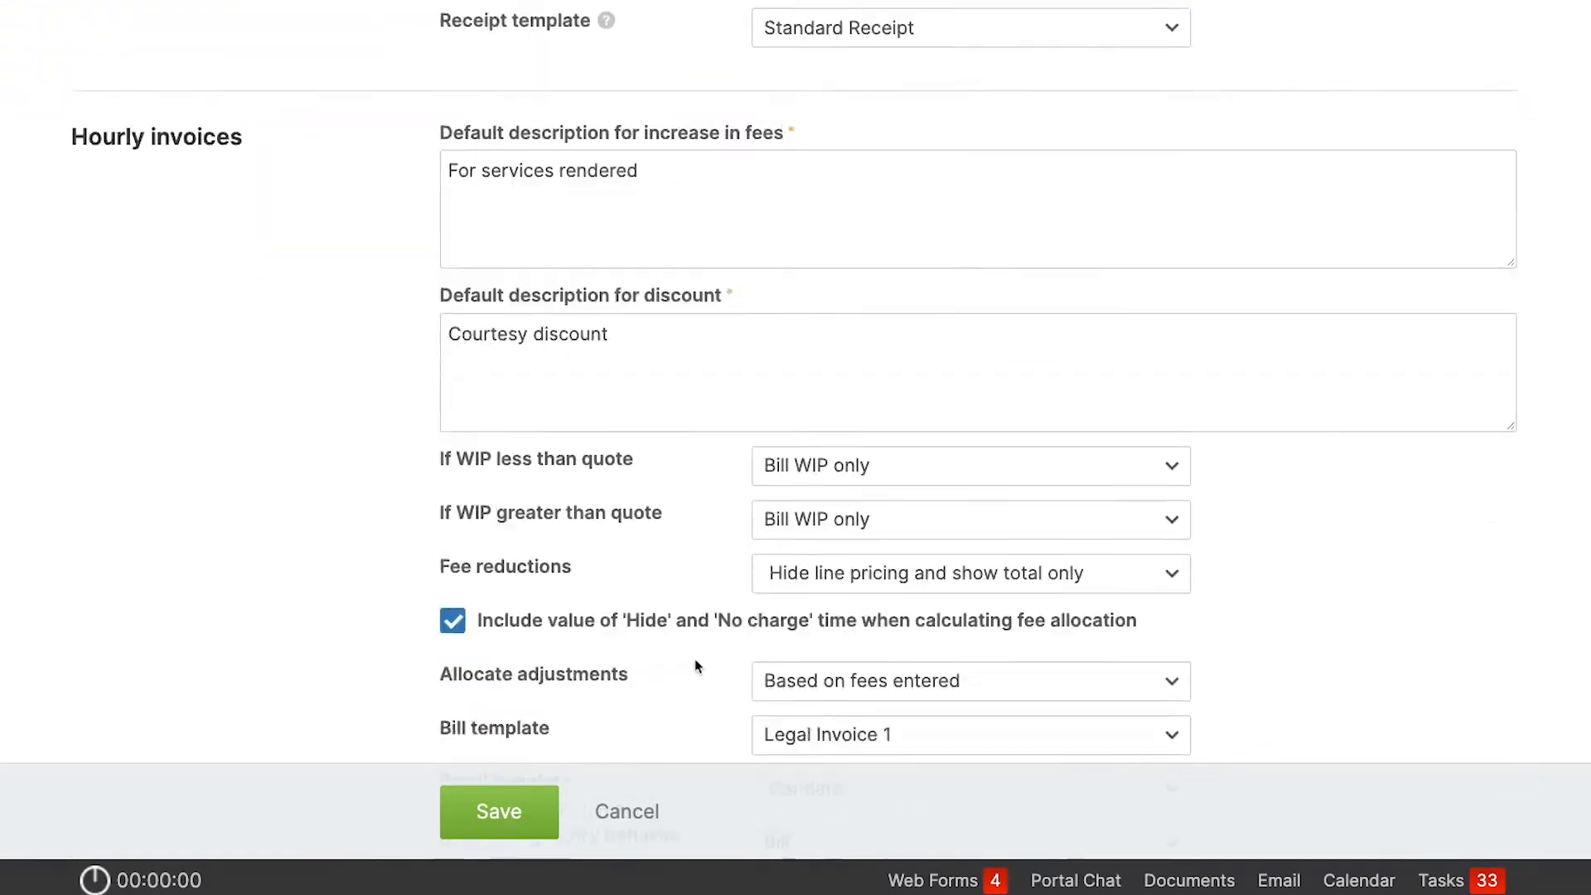
scroll(695, 665, down, 14)
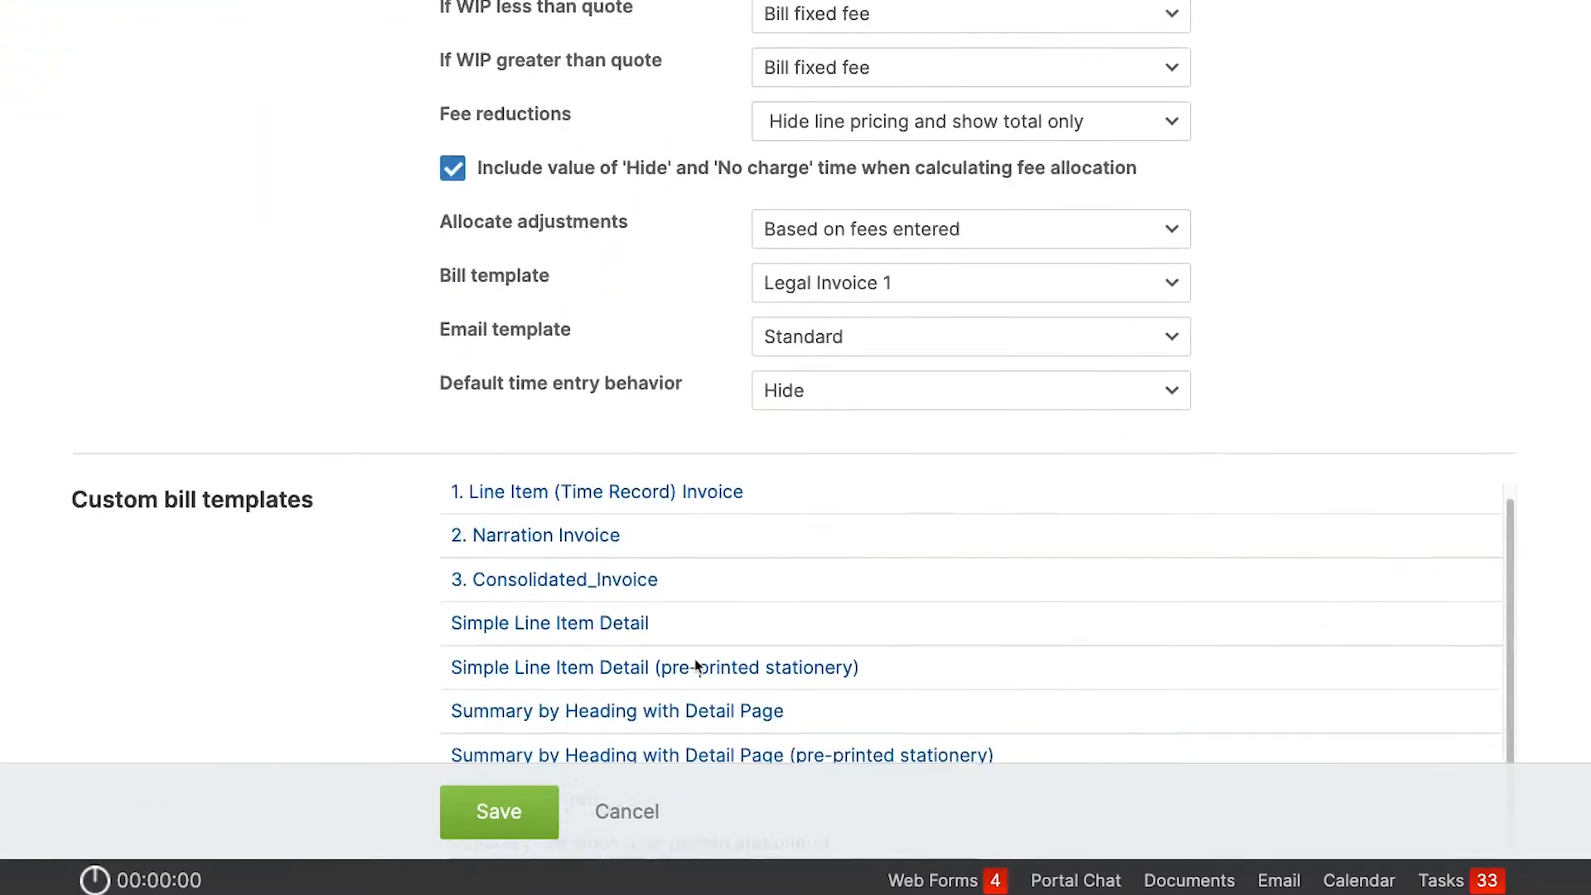
scroll(696, 665, down, 15)
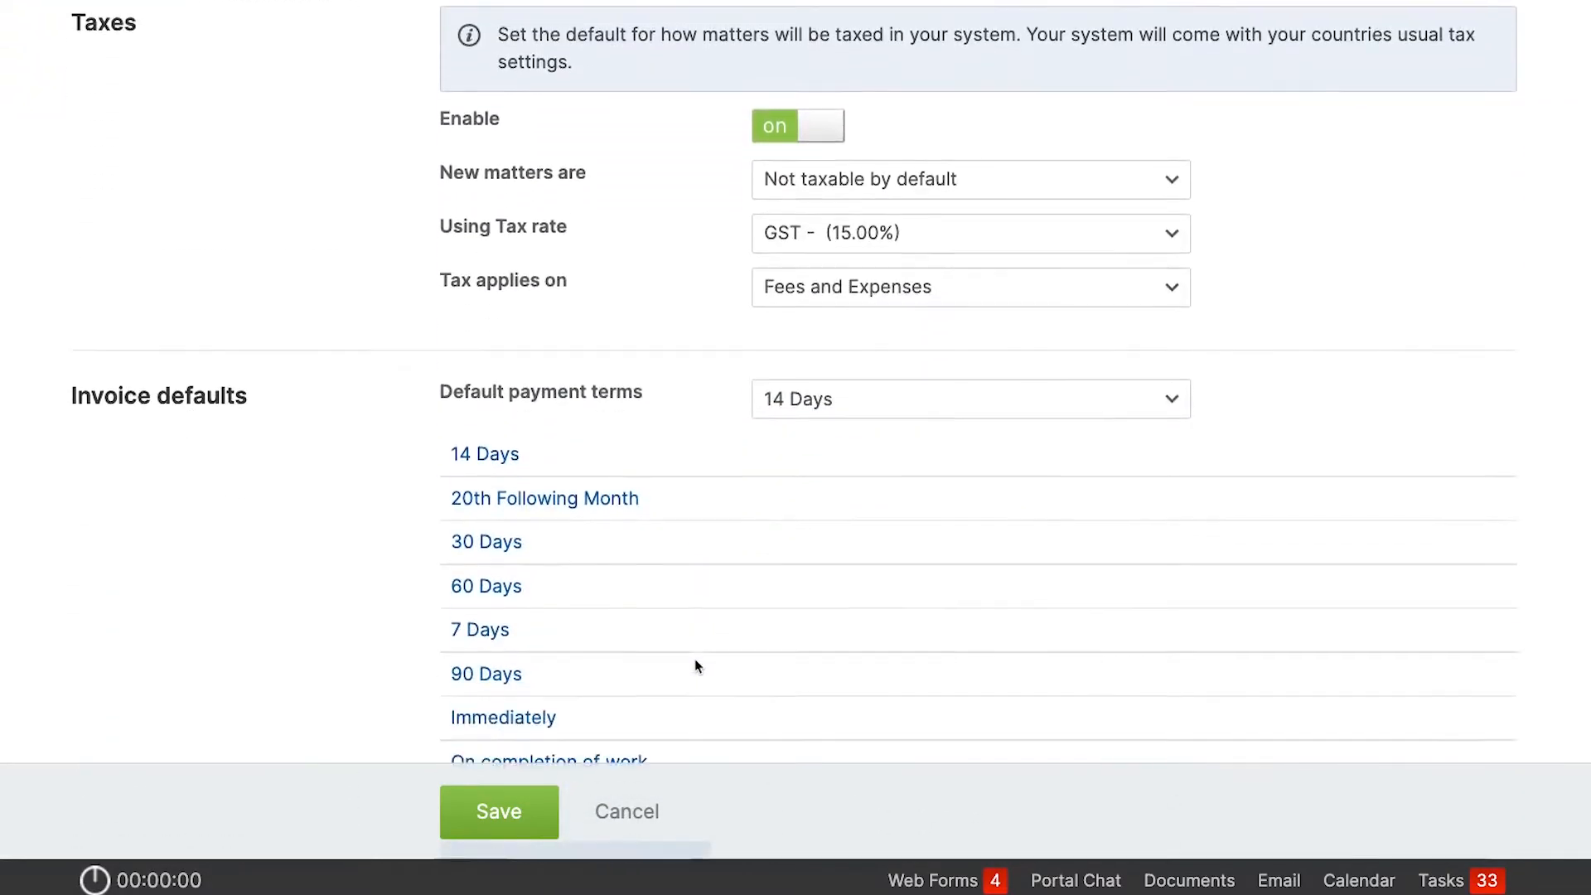
scroll(695, 666, down, 12)
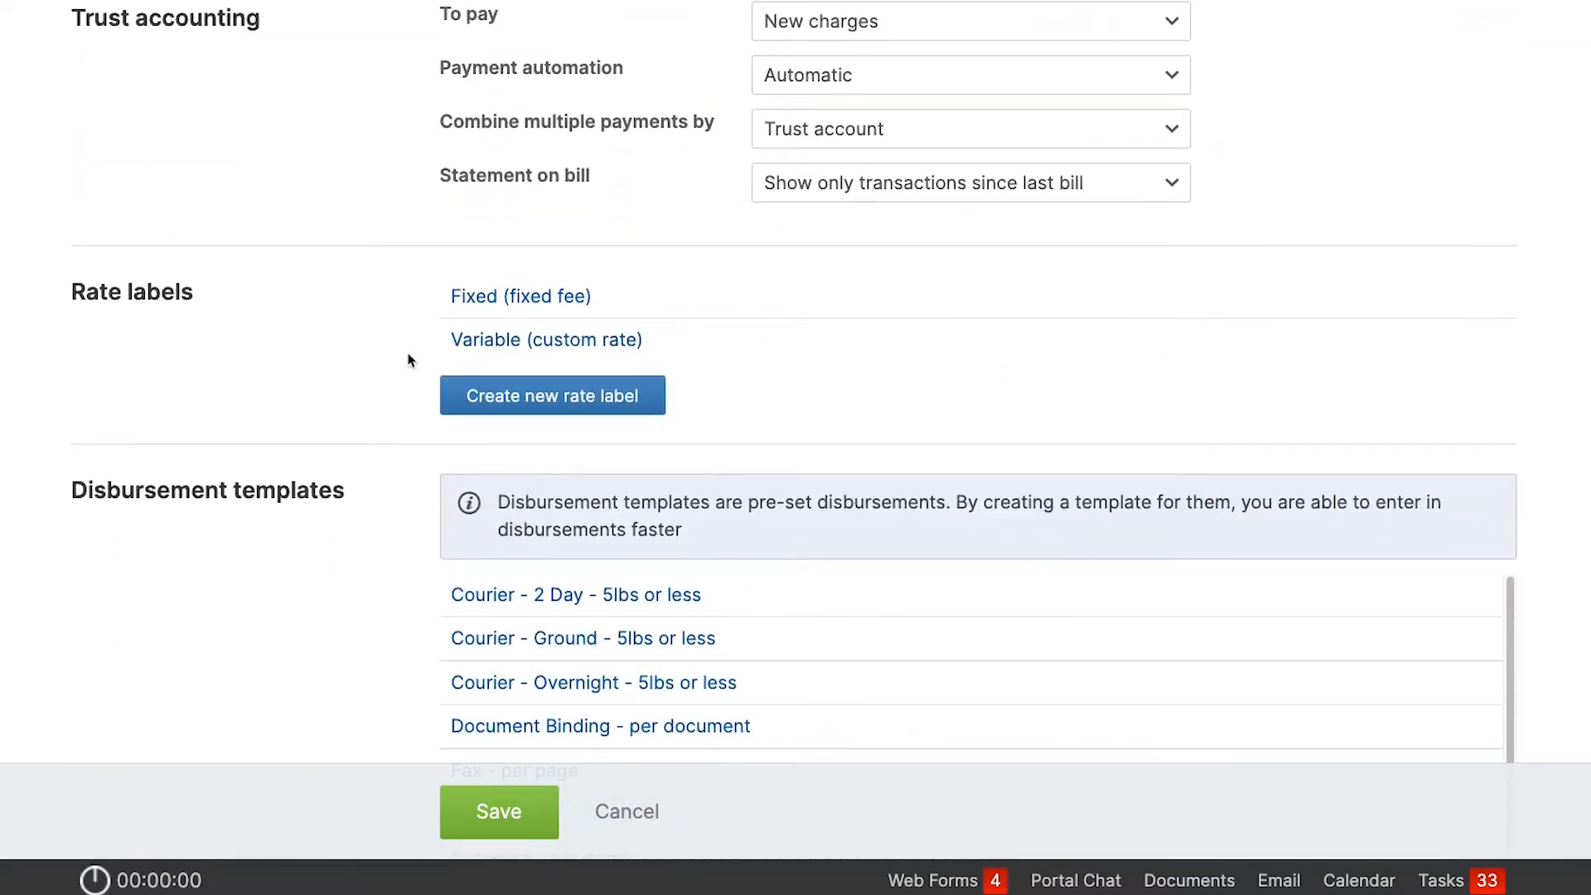
Create and save a rate label named Lawyer with an hourly rate entry type and a base rate value of 250.
click(526, 396)
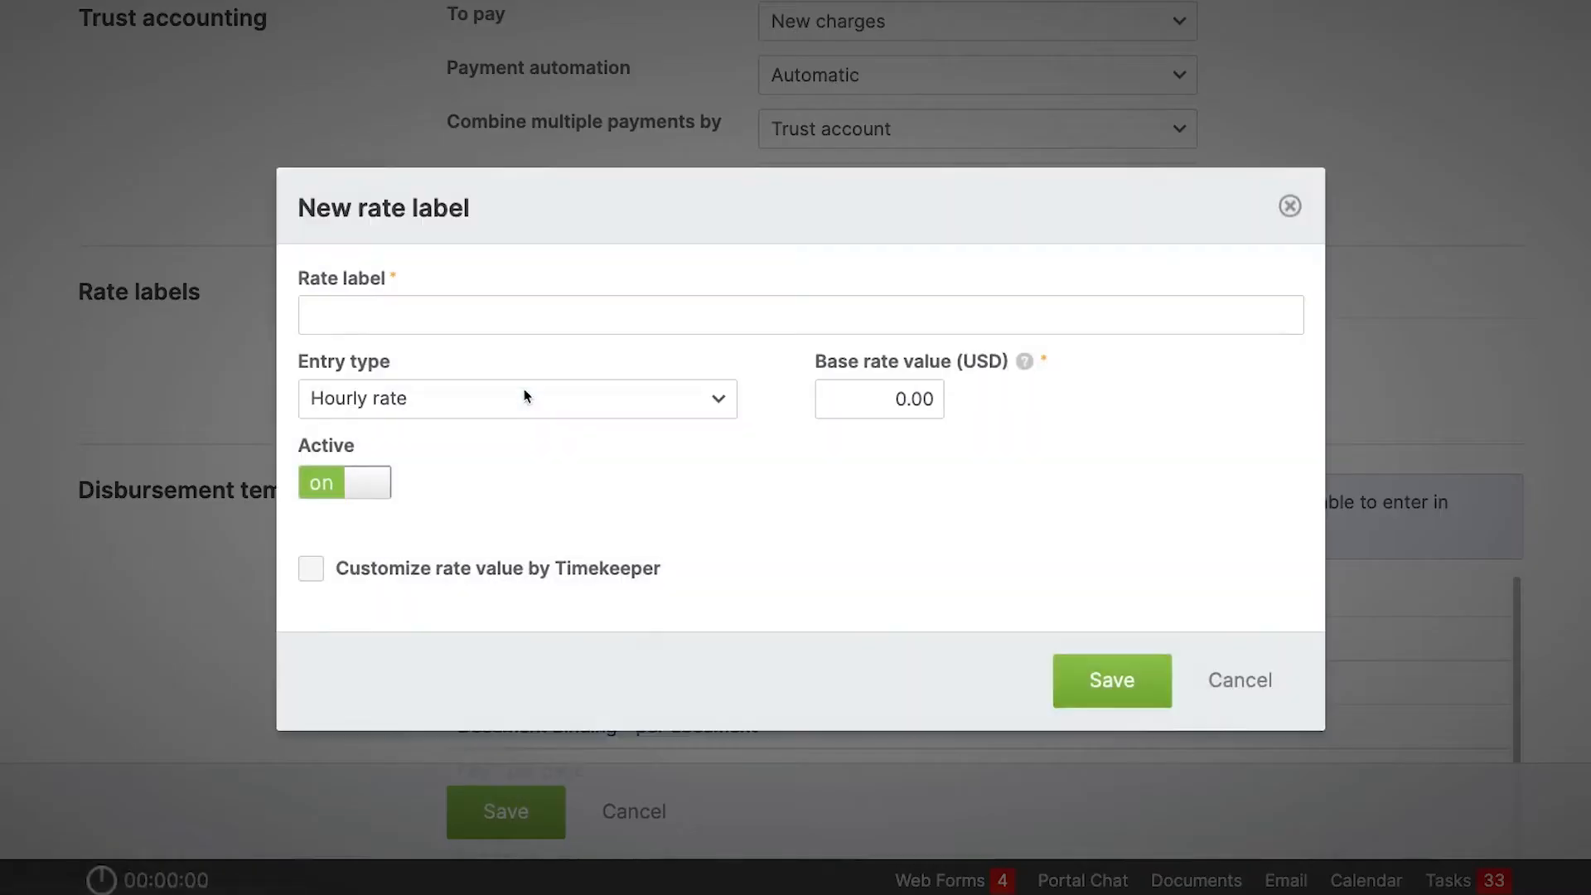
click(473, 315)
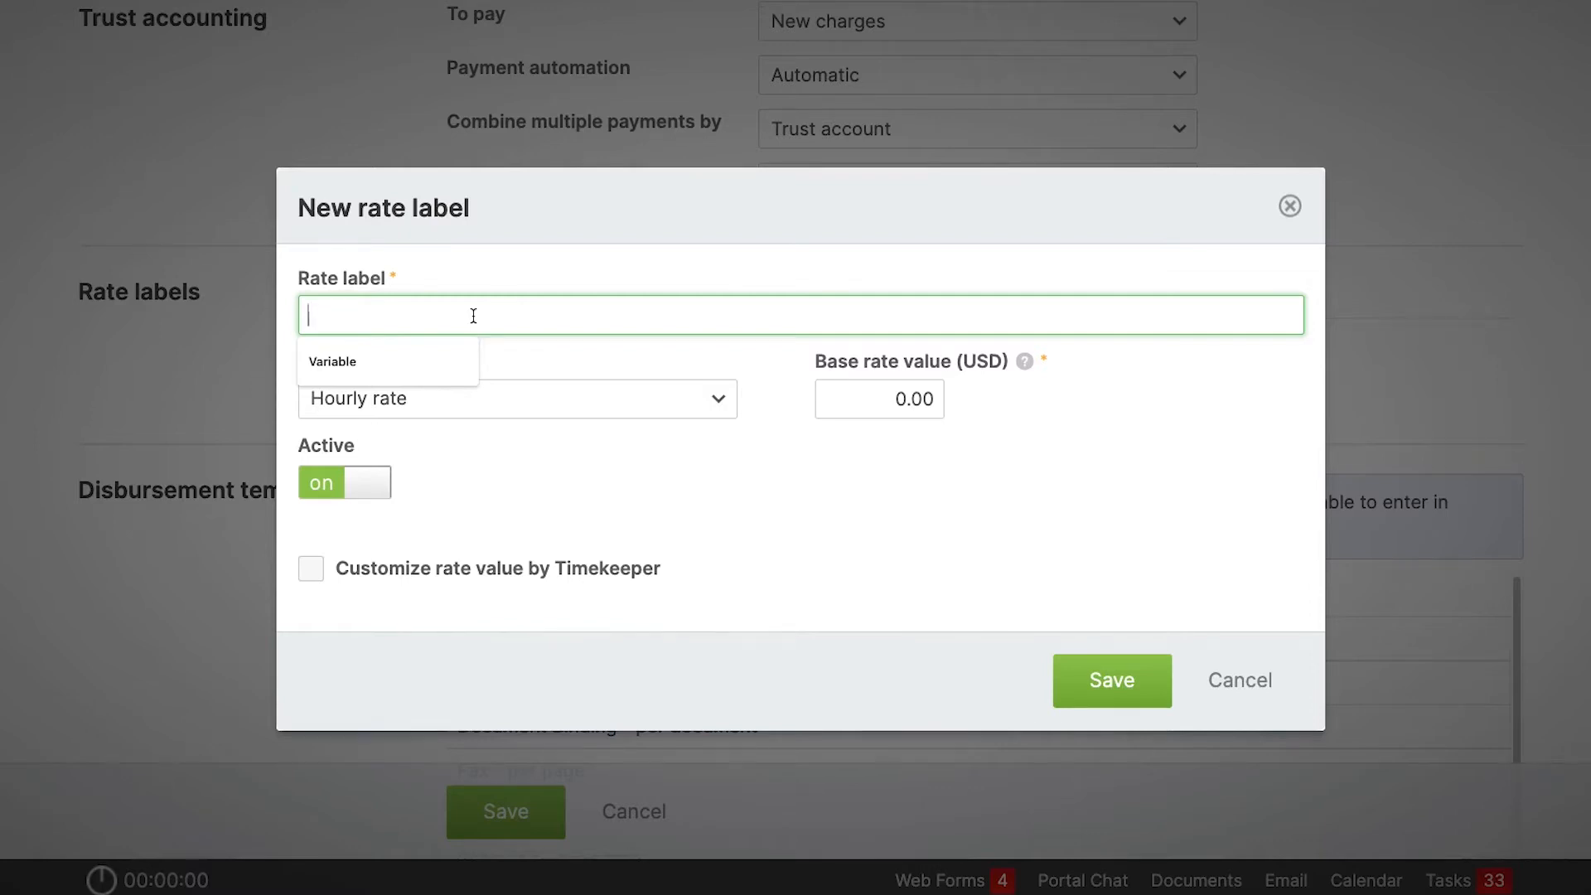
text(Lawyer)
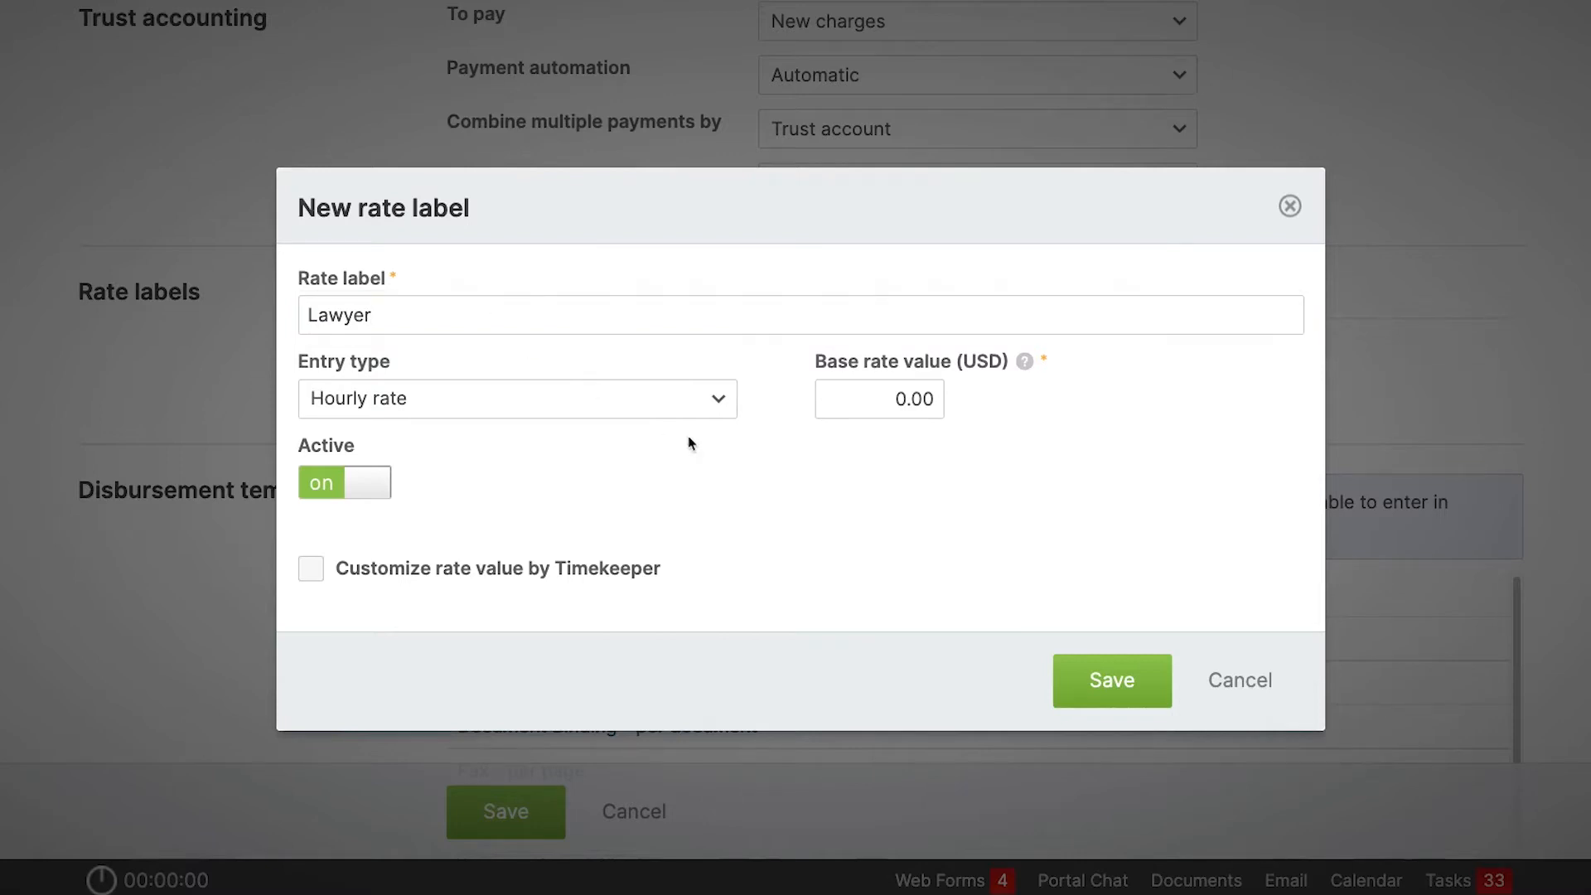
click(867, 400)
text(250)
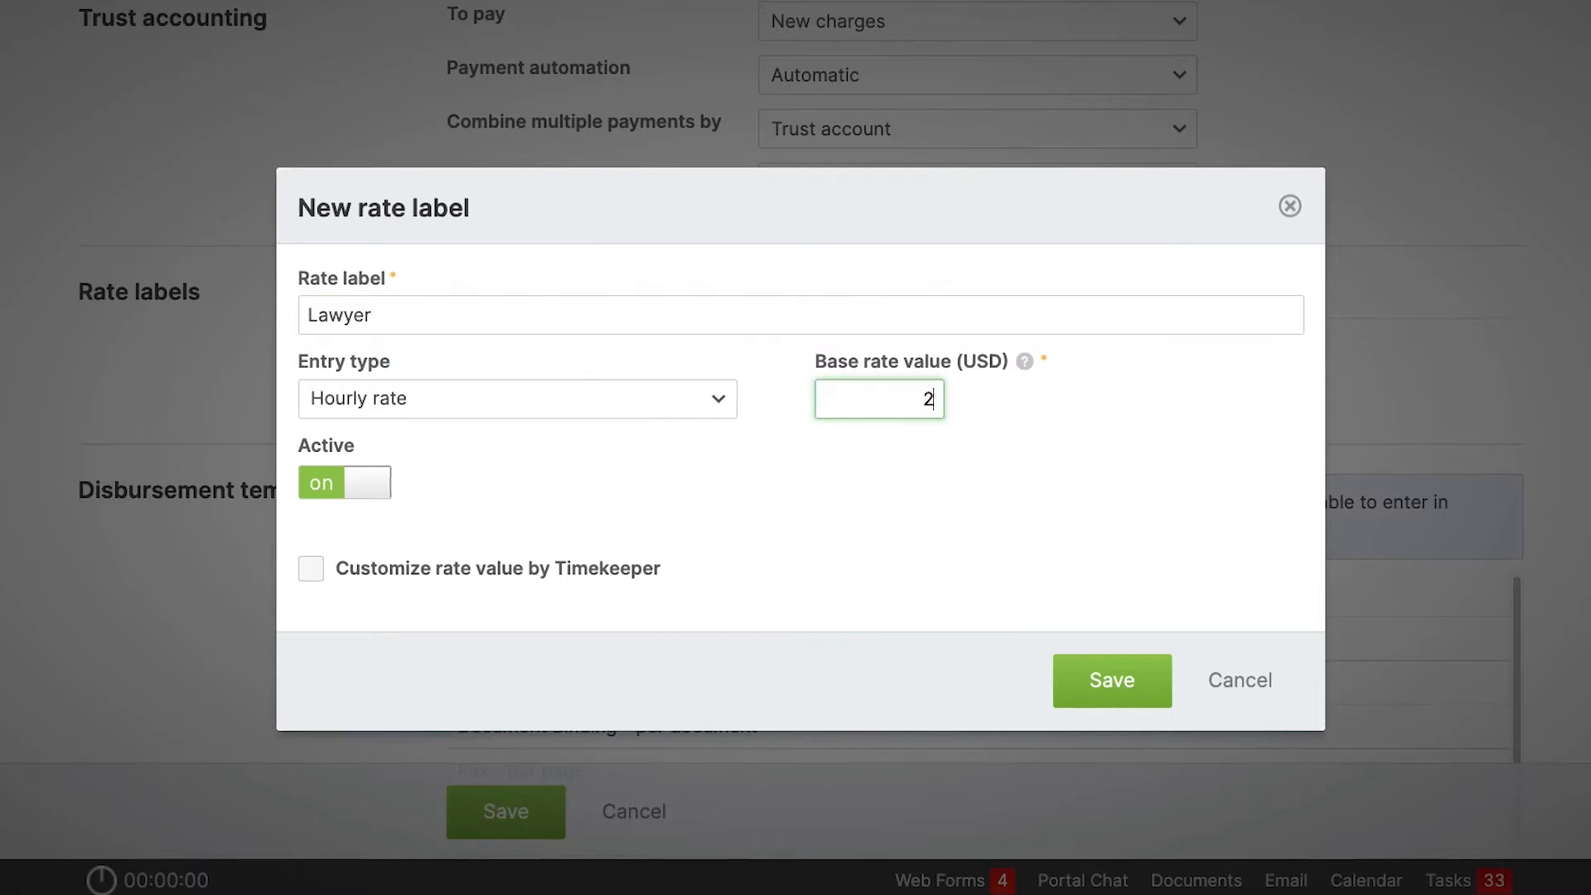
click(868, 480)
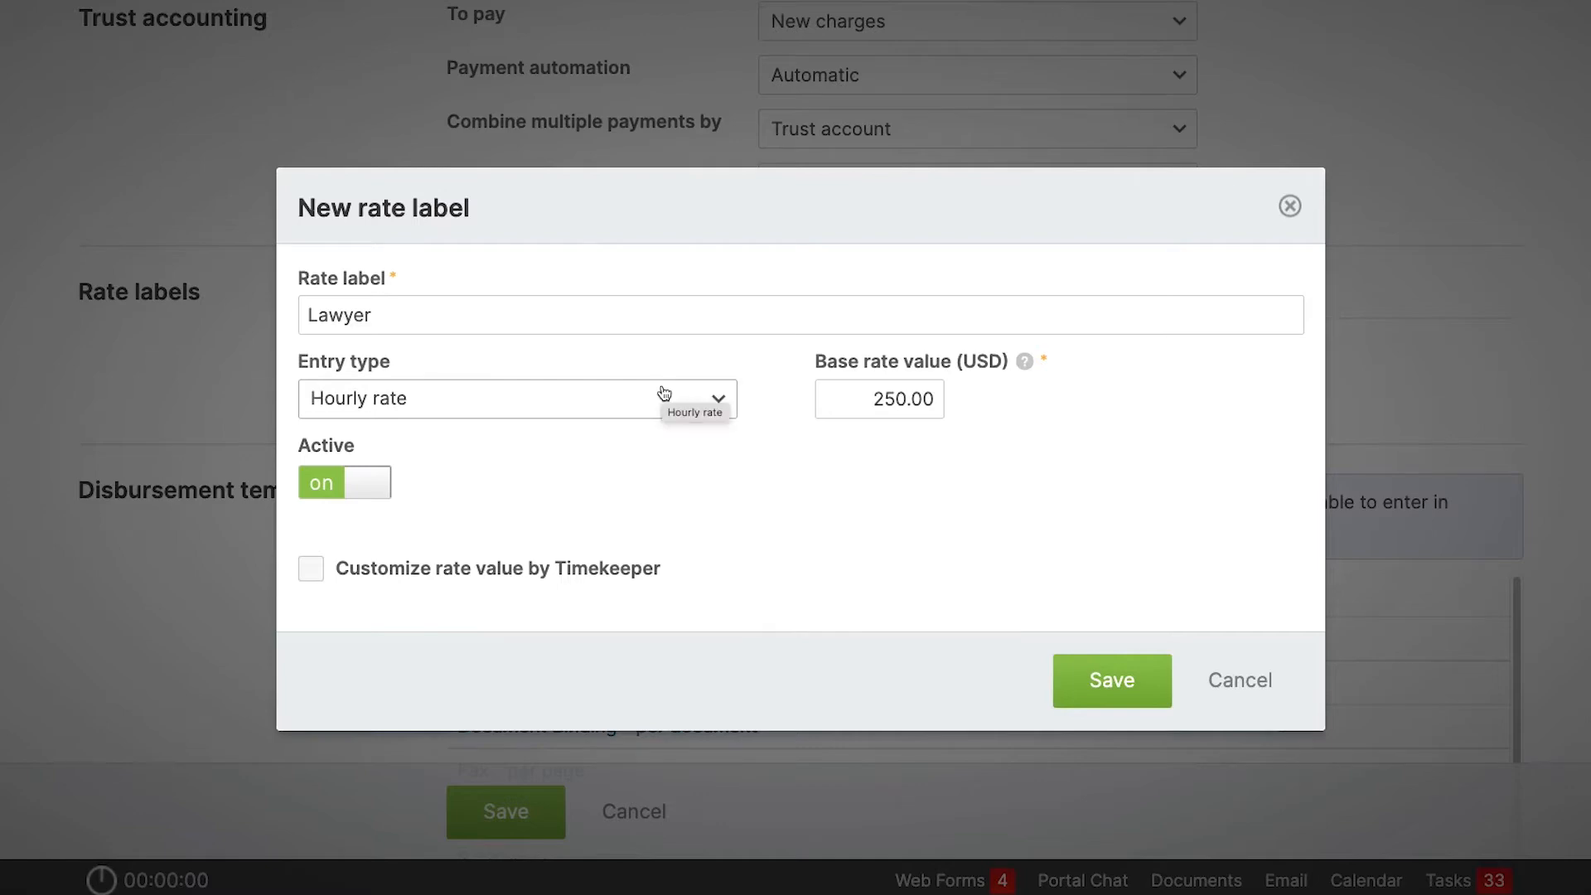
click(1108, 679)
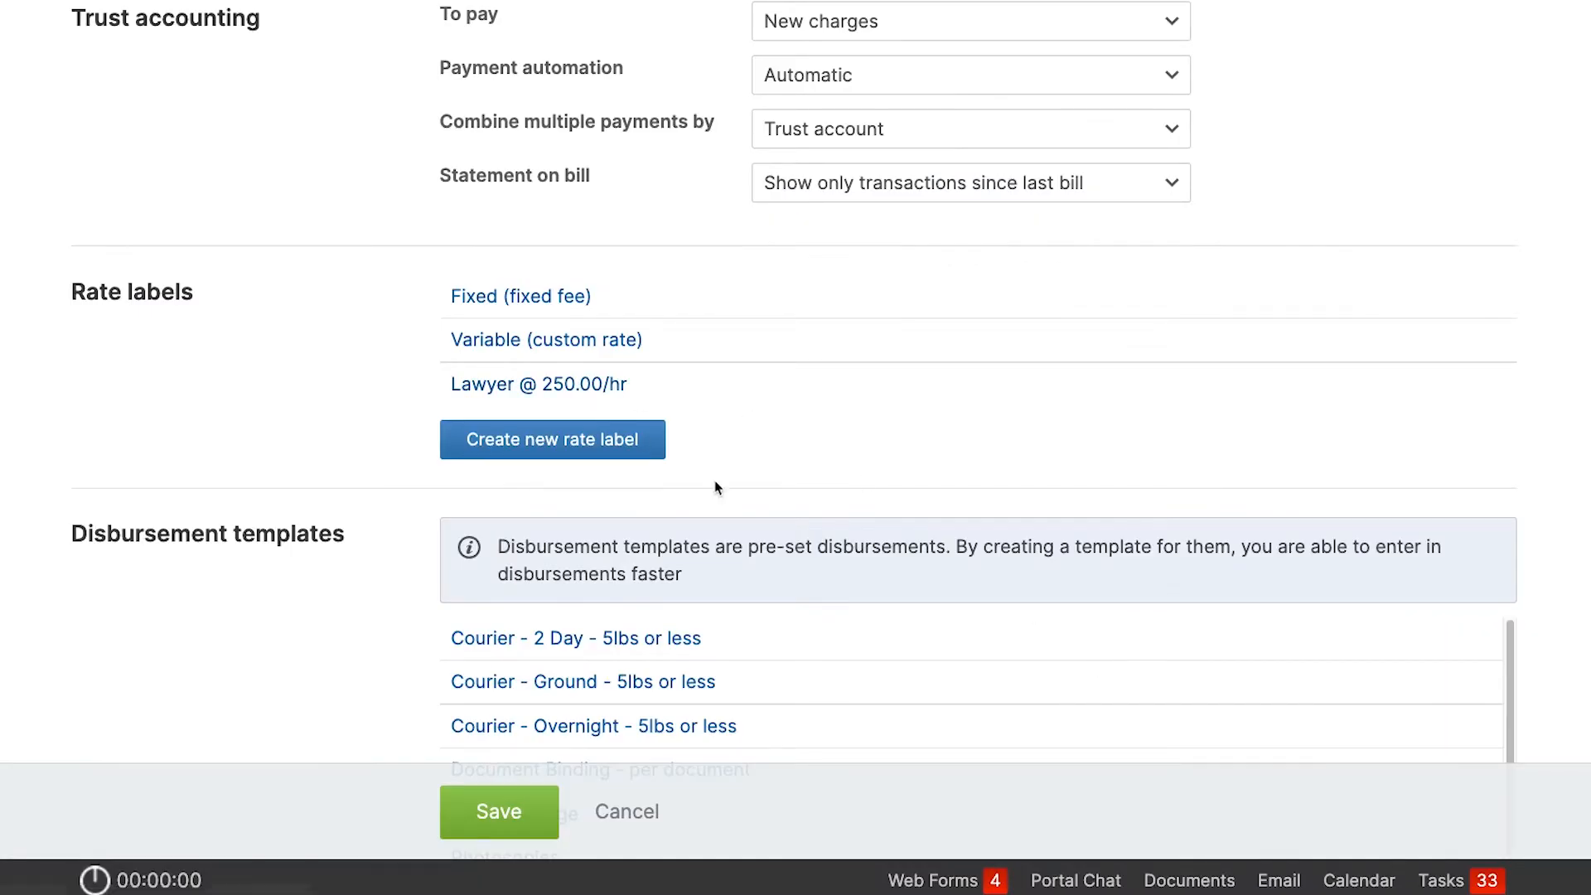
Start a new rate label with the entry type Fixed fee/flat rate and name it File Opening.
click(593, 448)
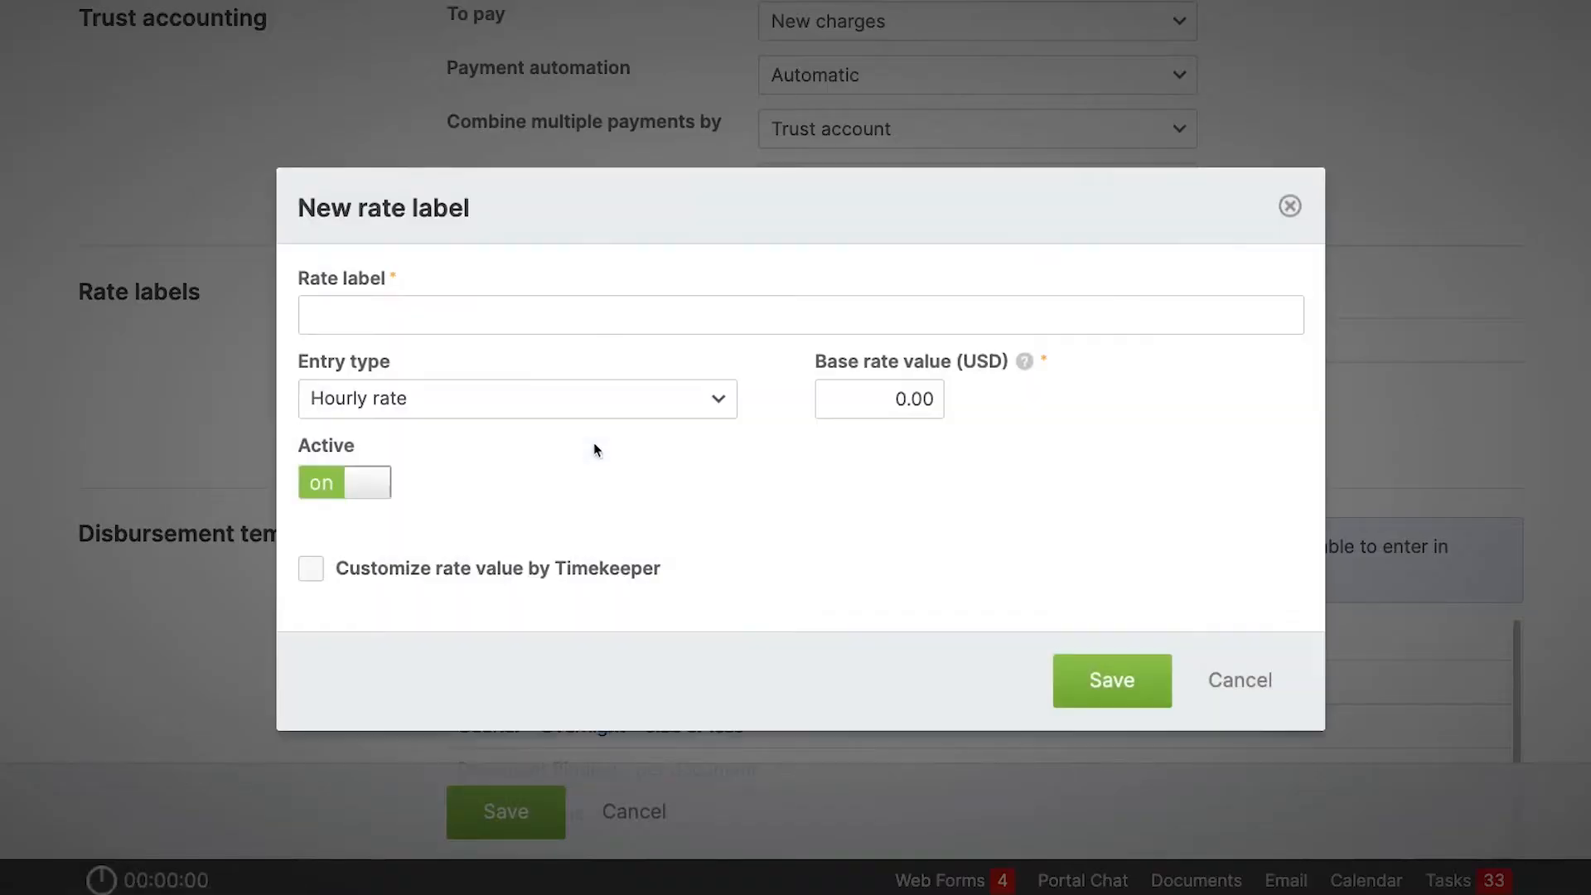
click(547, 402)
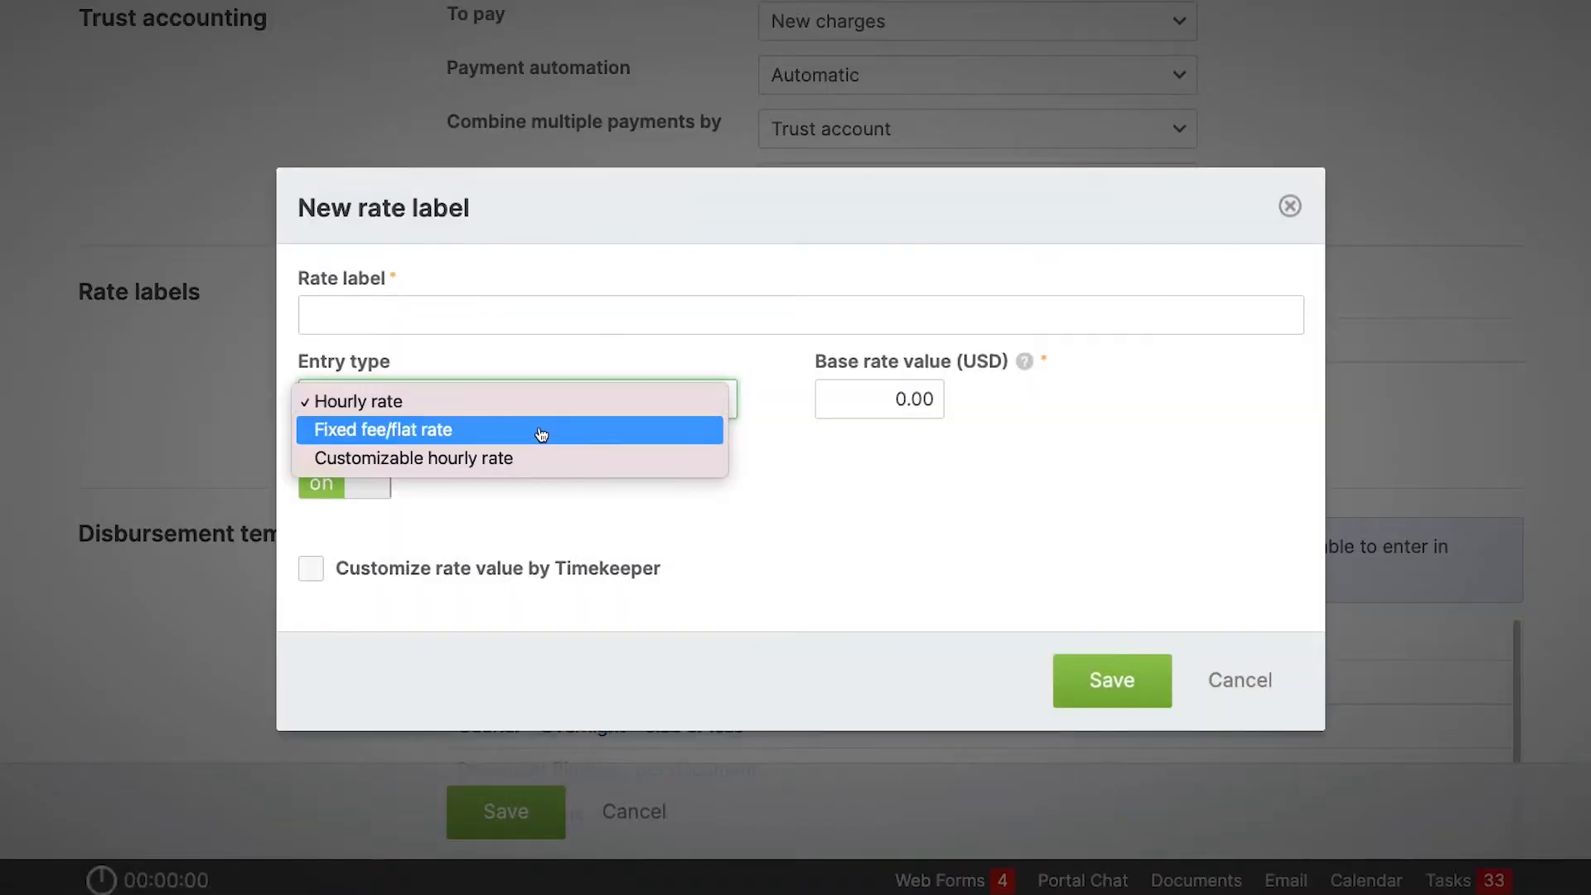
click(534, 421)
click(486, 343)
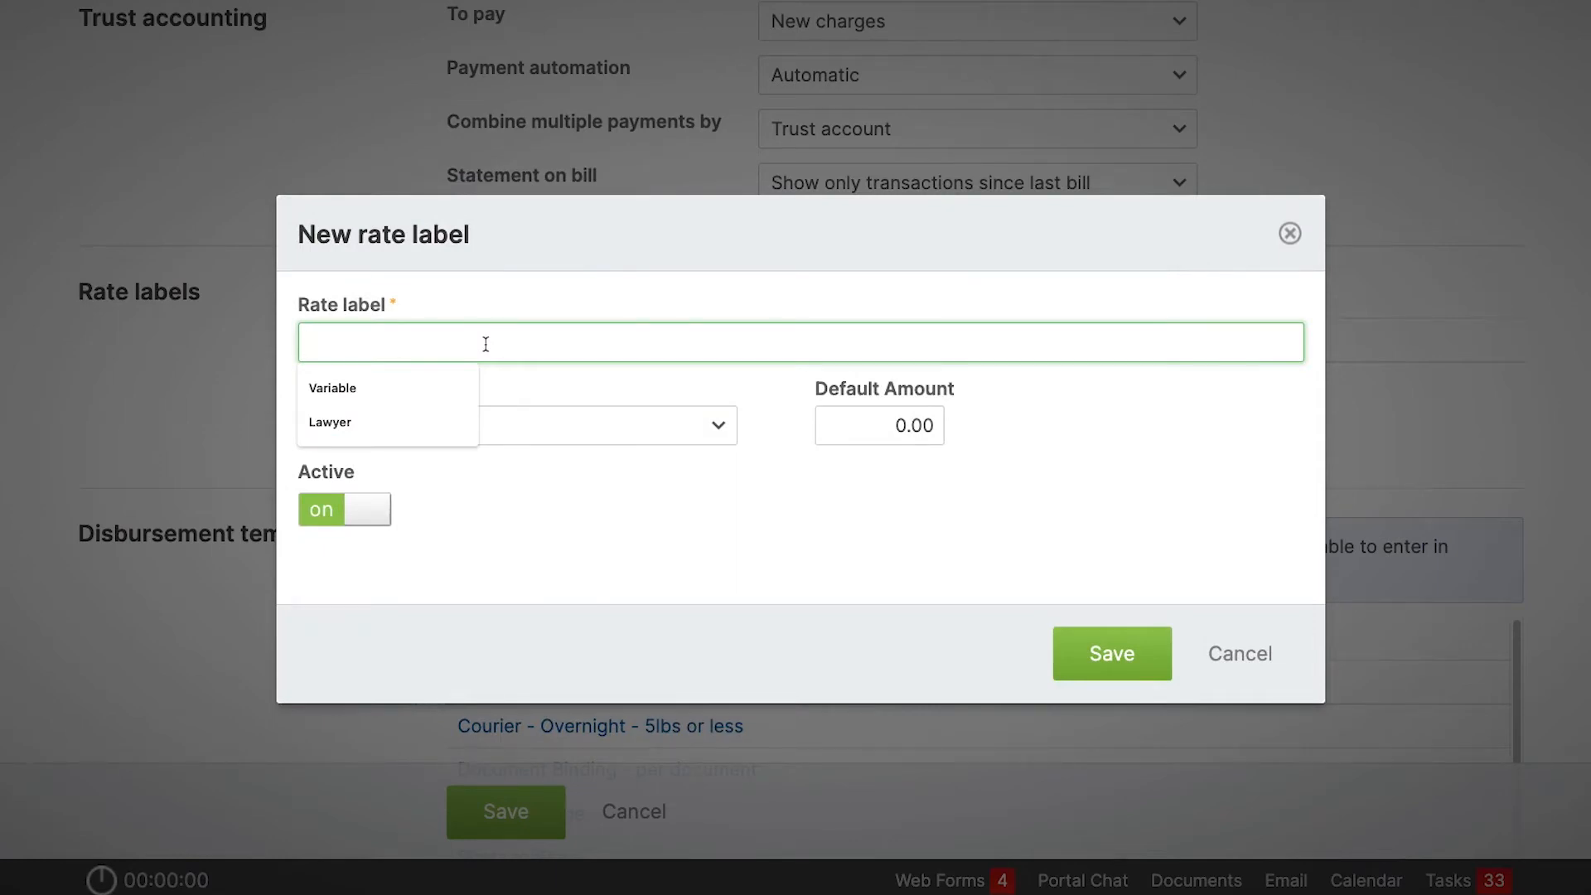
text(Filing)
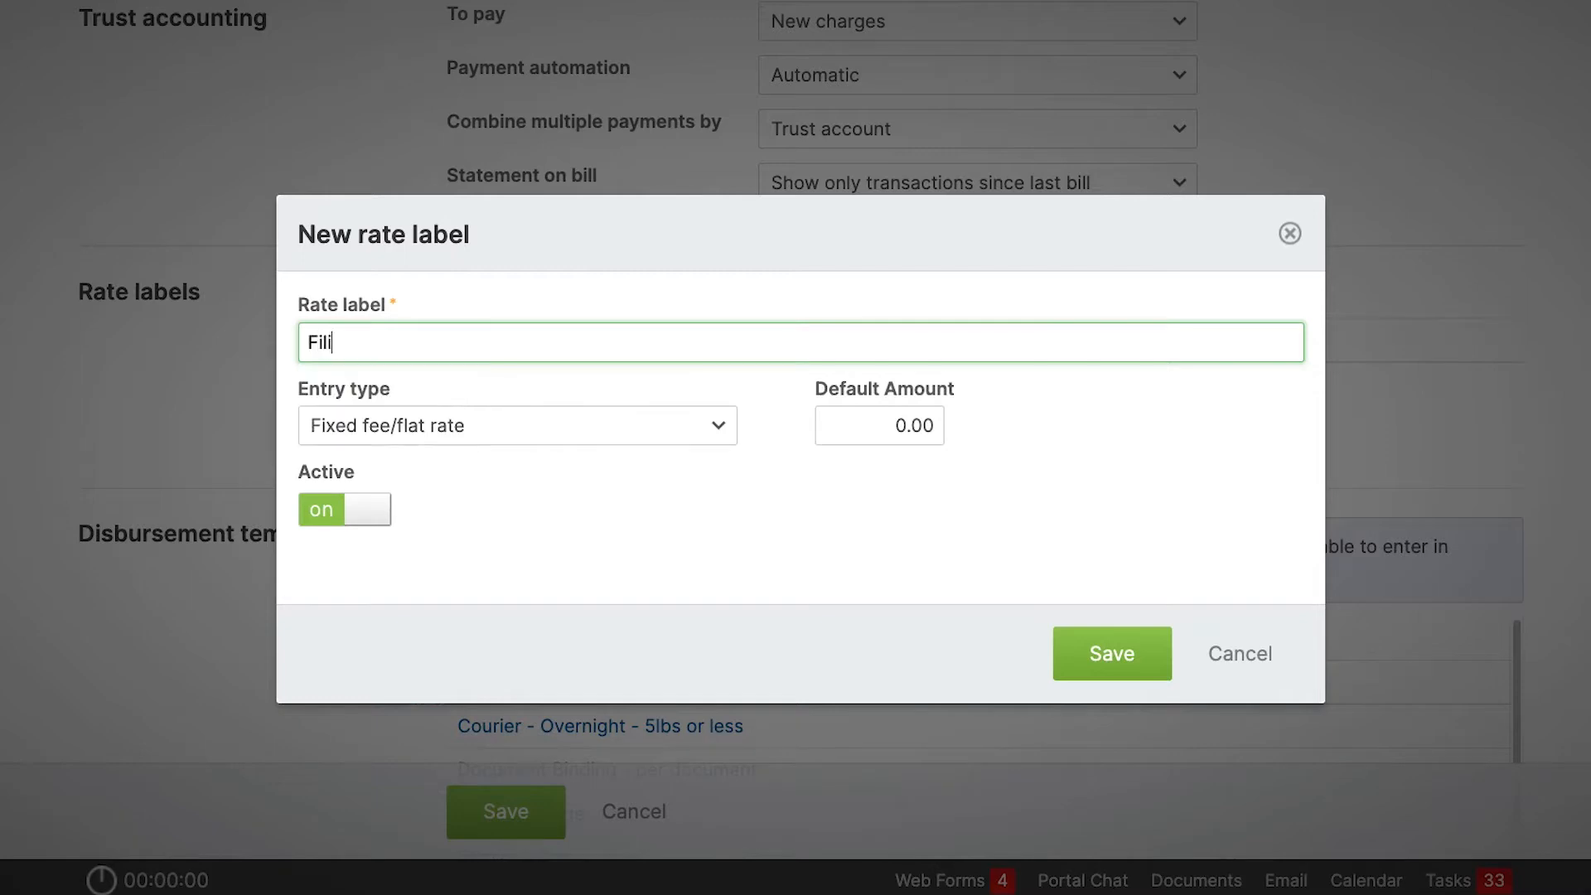
key(BackSpace)
key(BackSpace)
key(BackSpace)
text(e Opoe)
key(BackSpace)
text(ening)
click(533, 490)
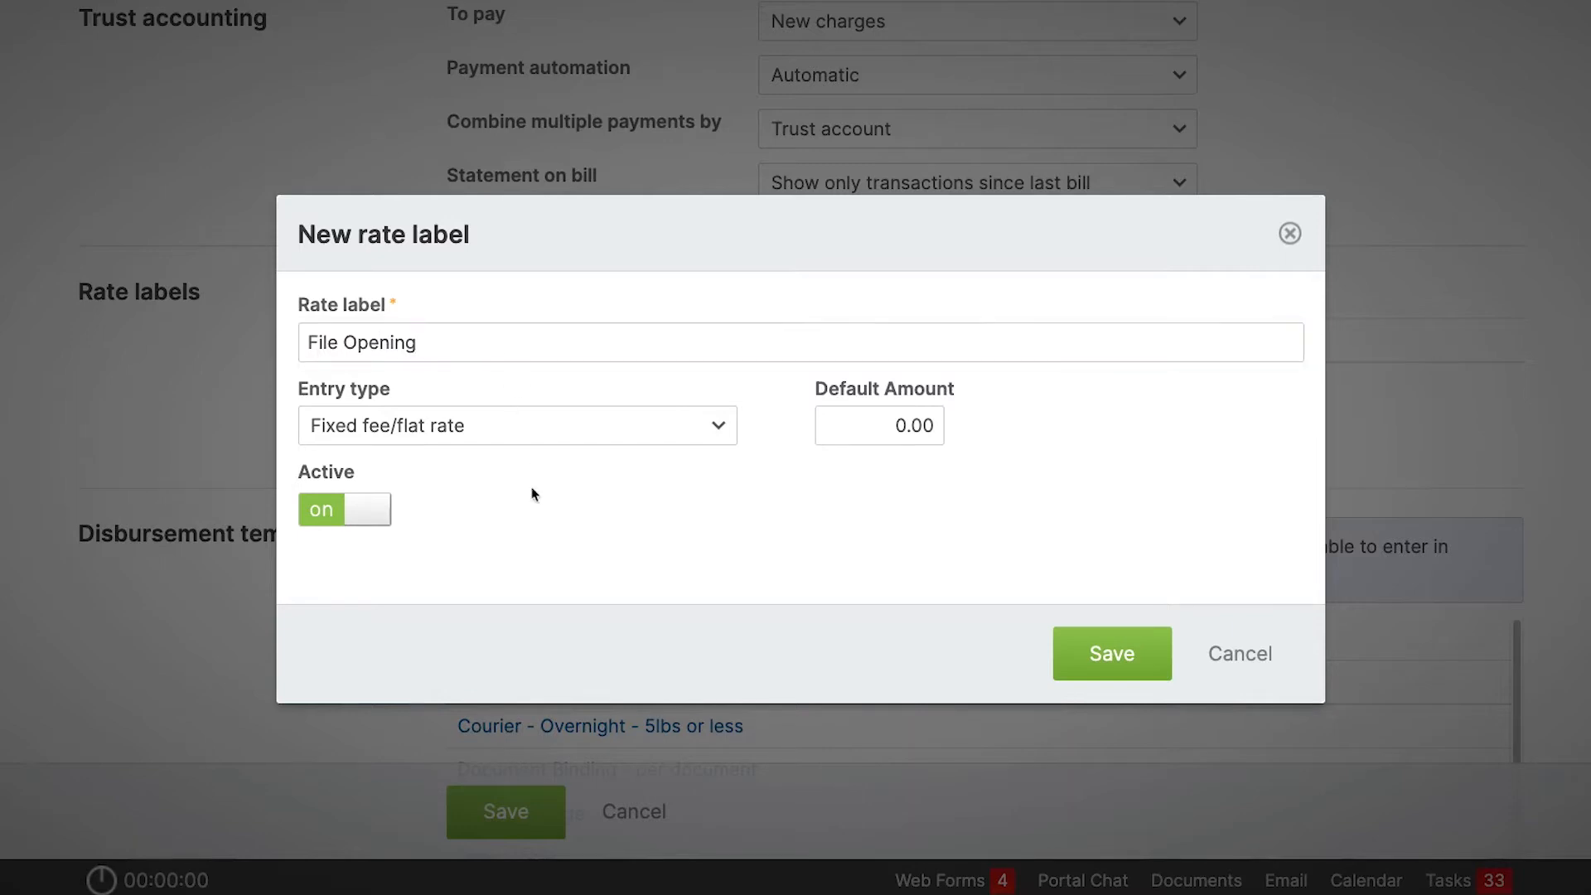
Set the default amount of the File Opening label to 50 and save the label.
click(824, 420)
text(50)
click(837, 496)
click(1104, 659)
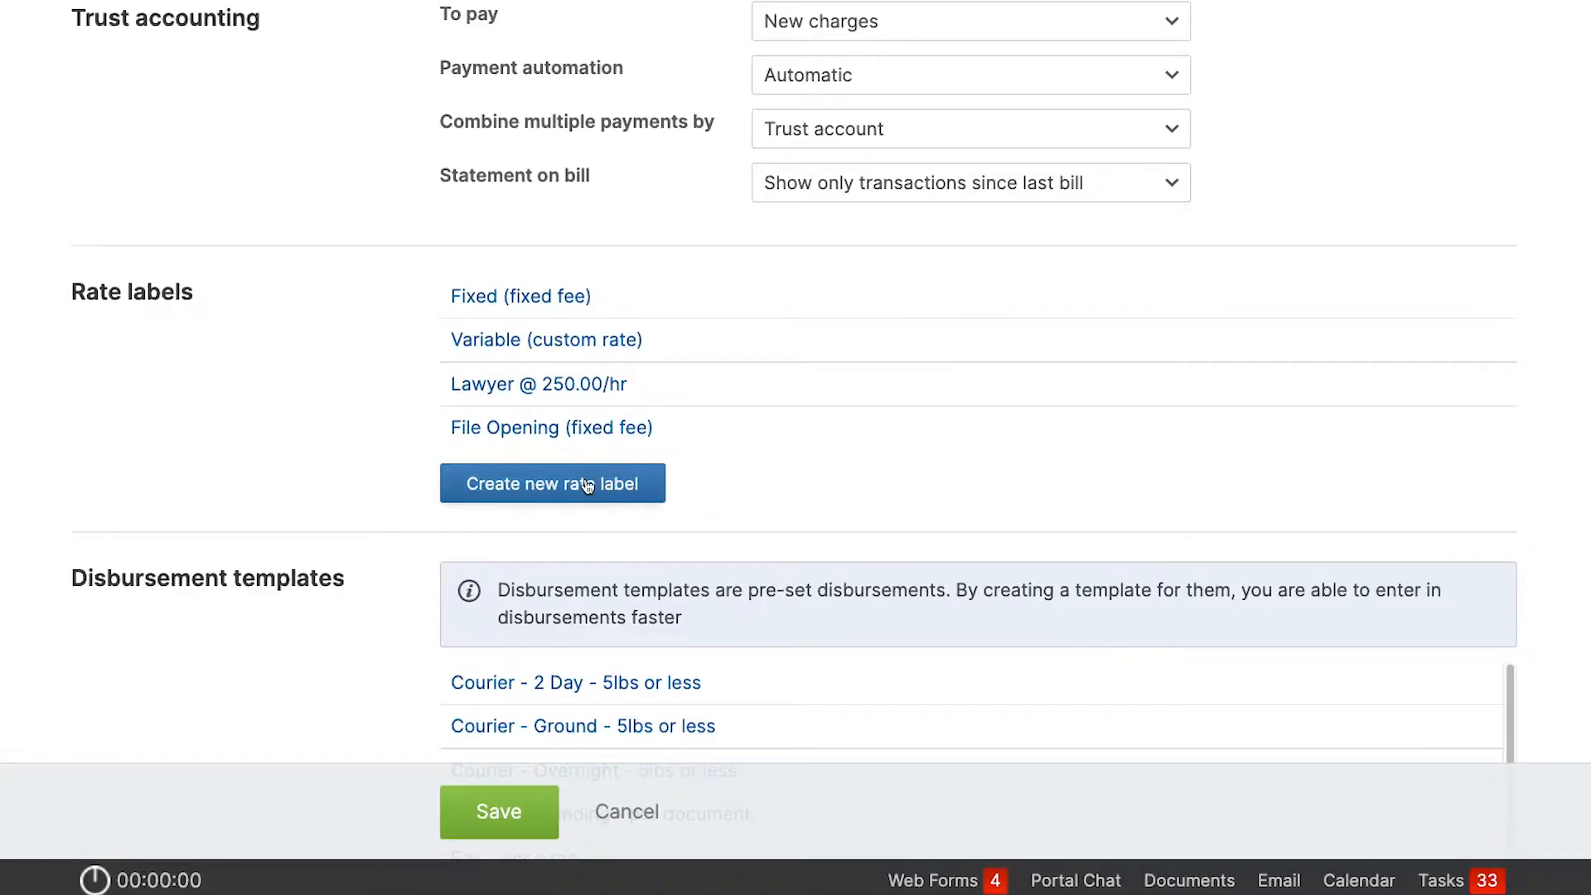
click(588, 485)
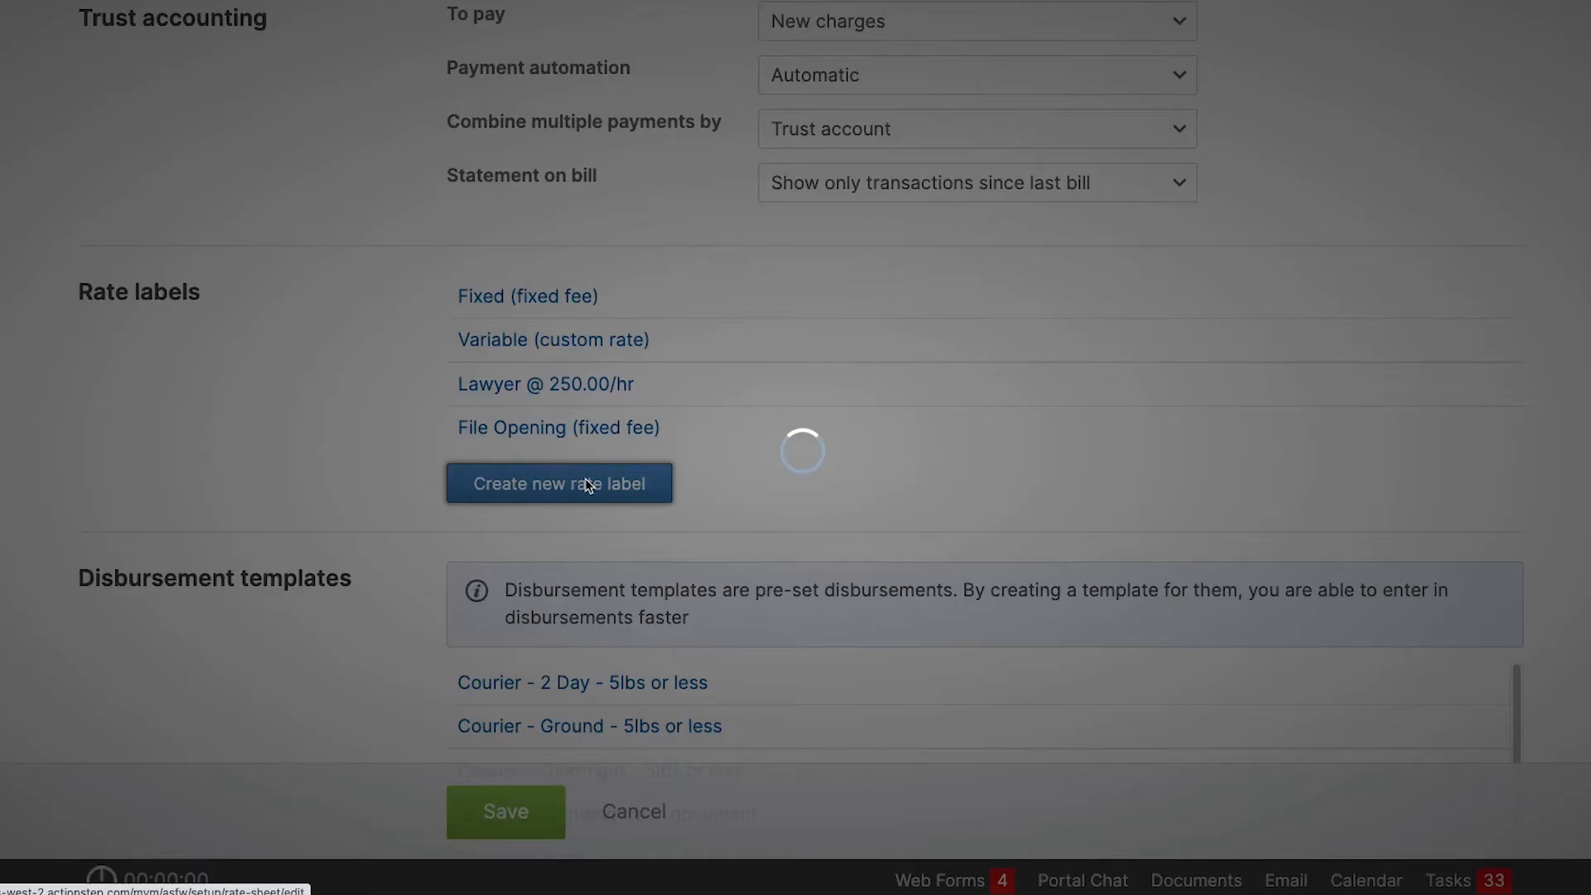
click(578, 405)
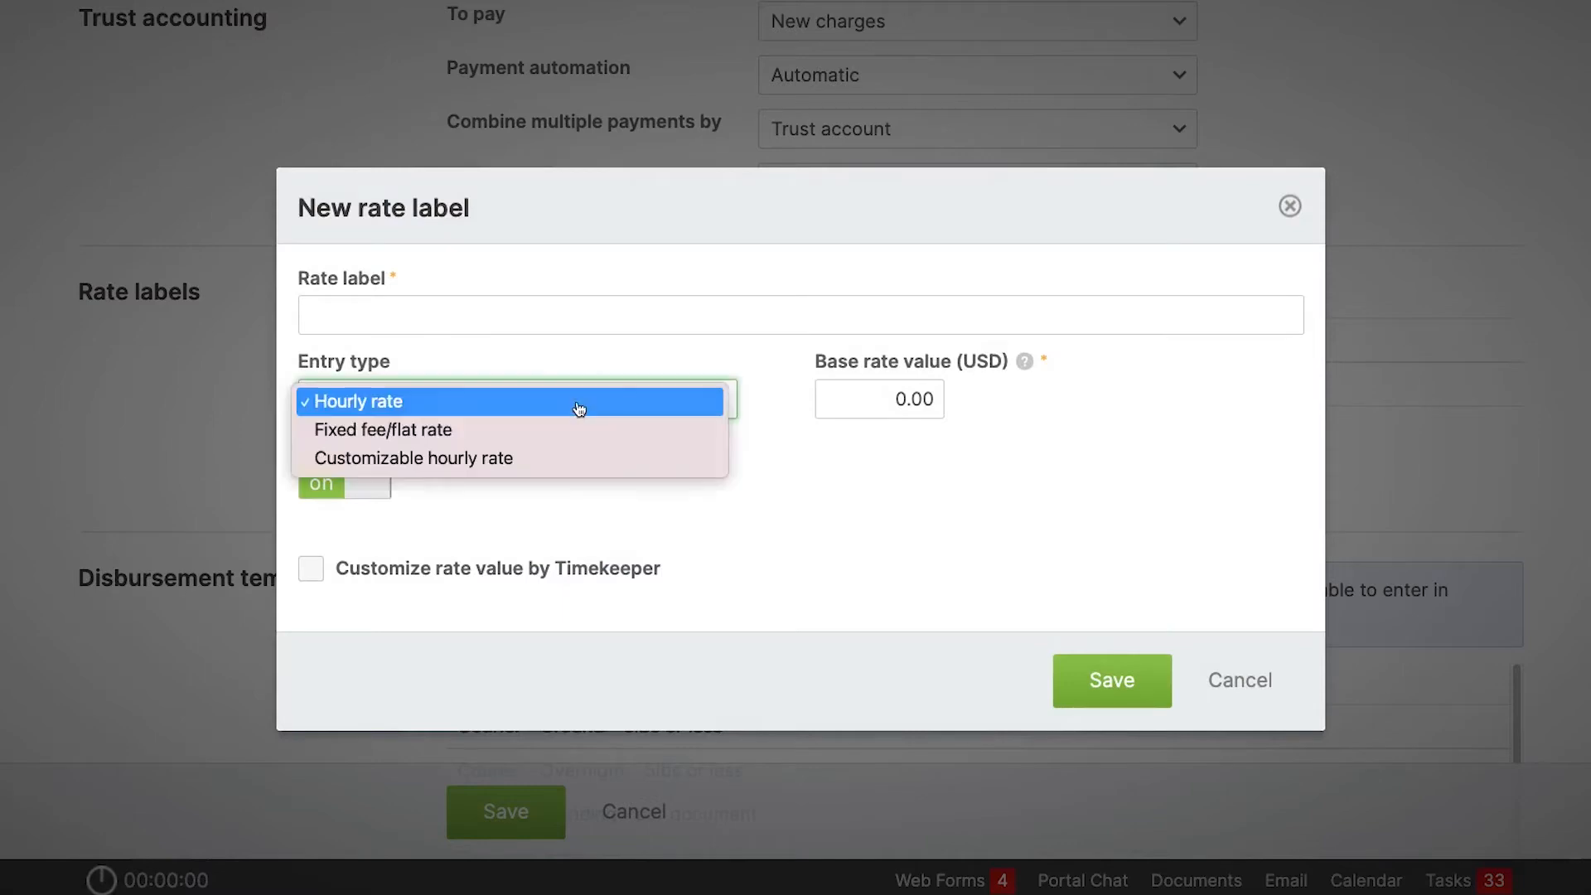
click(569, 458)
click(530, 334)
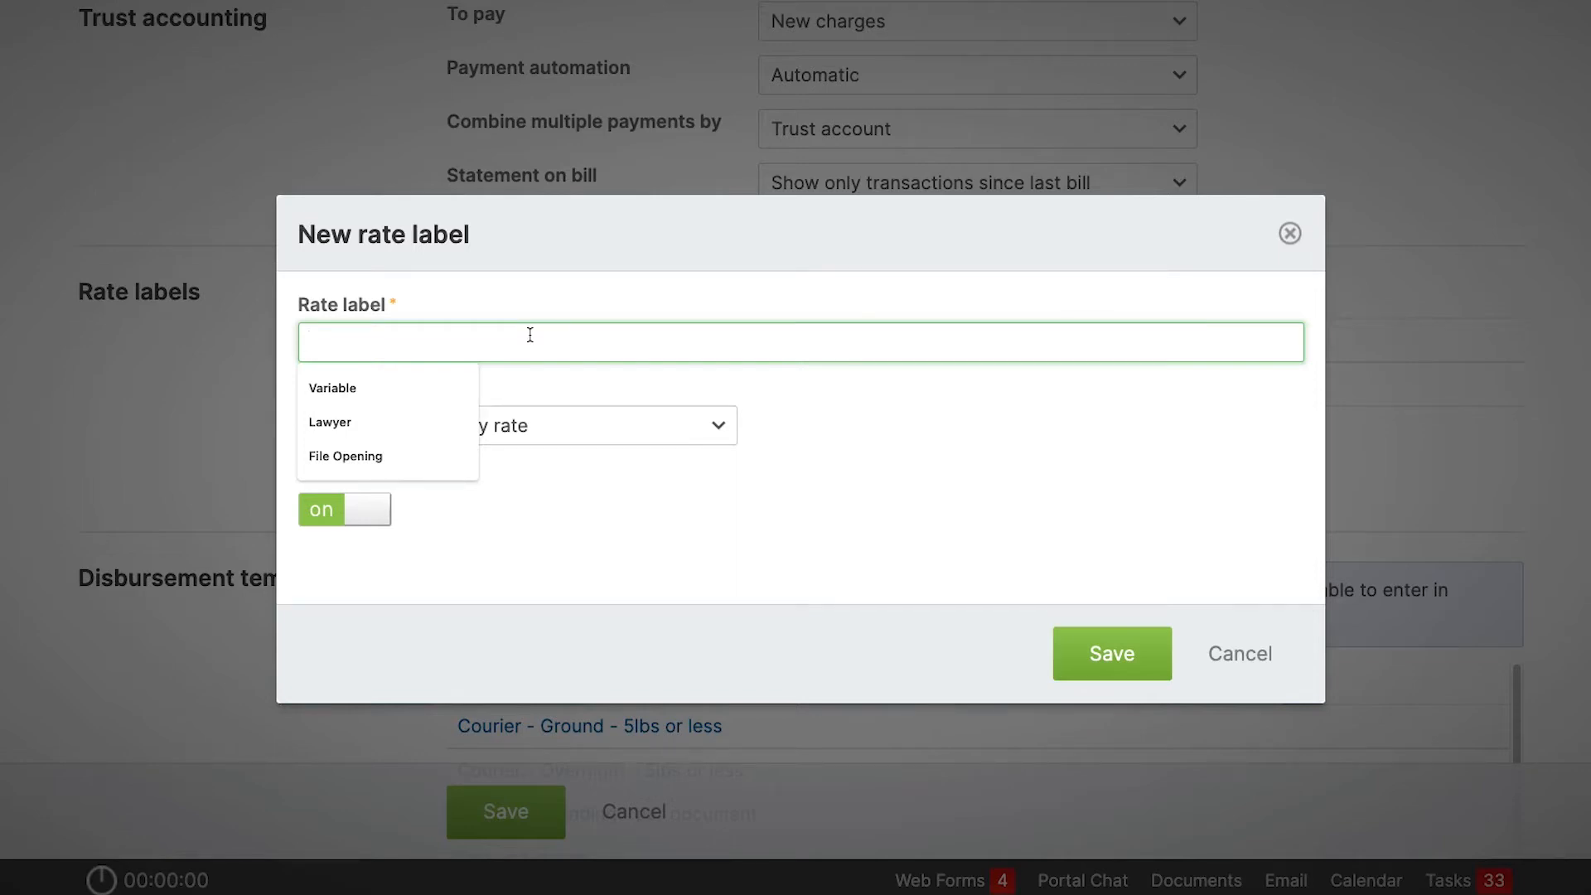
click(1045, 511)
click(1289, 233)
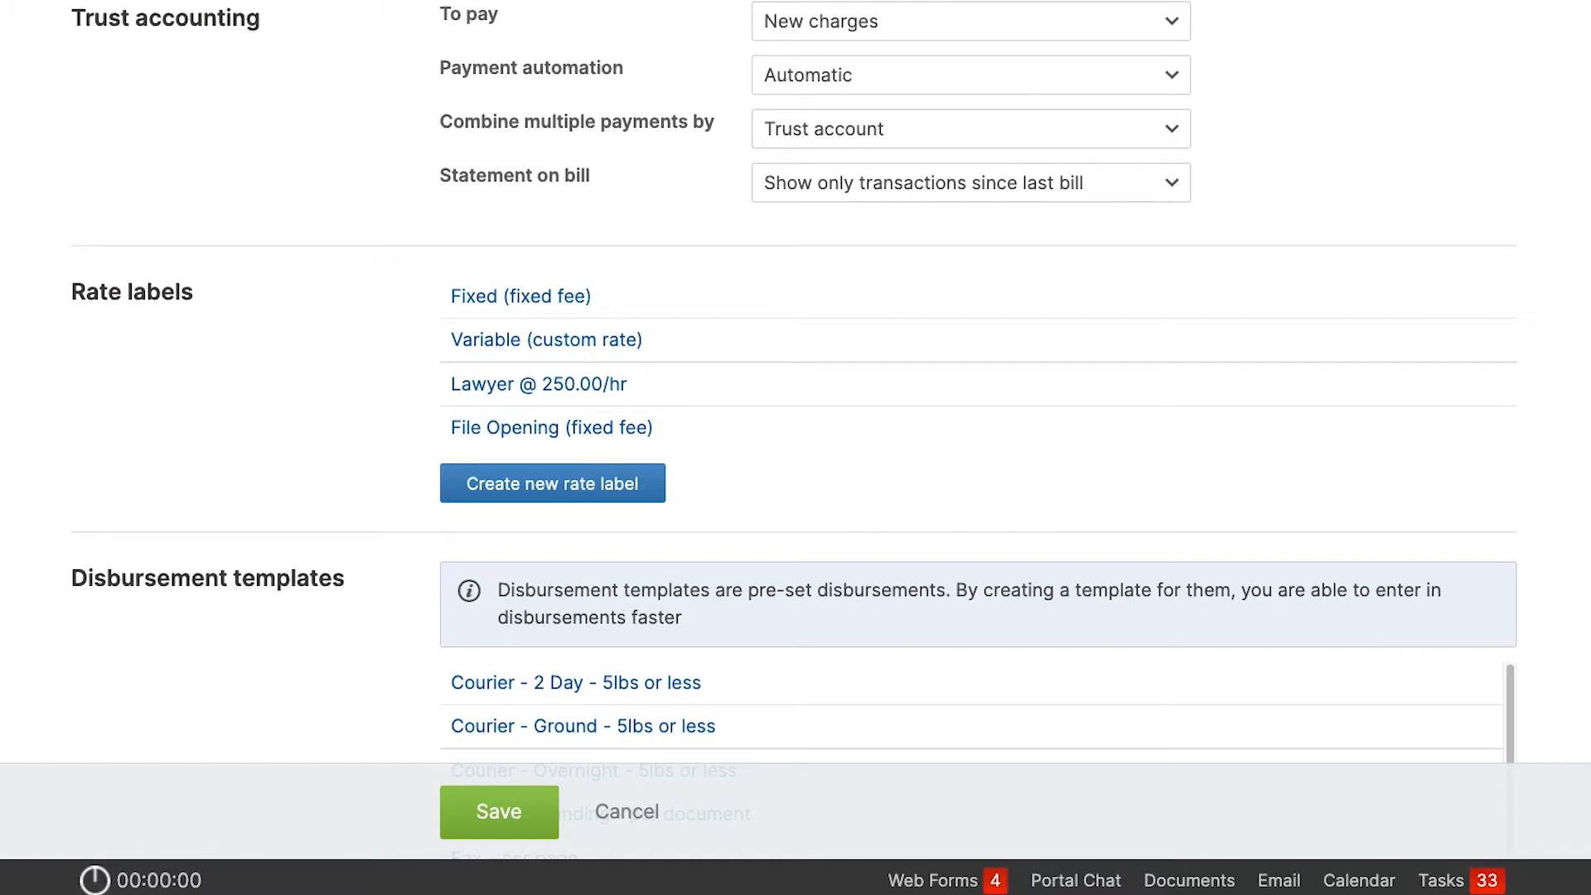
Start a new time entry and assign it to the Initial Consult matter with ID 151.
scroll(1201, 309, up, 10)
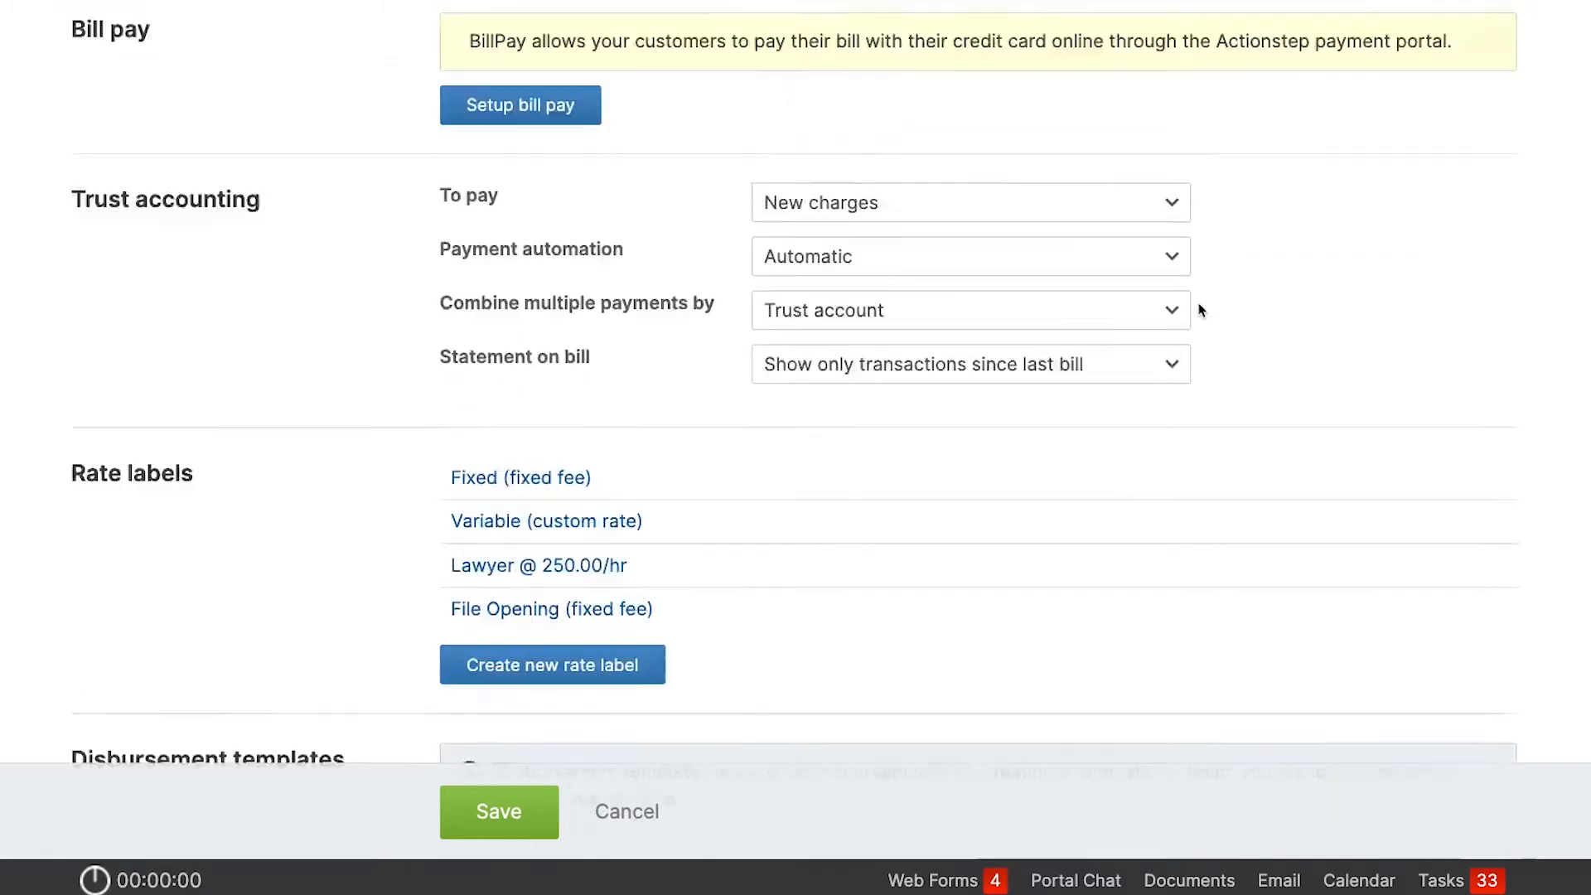
scroll(1201, 309, up, 15)
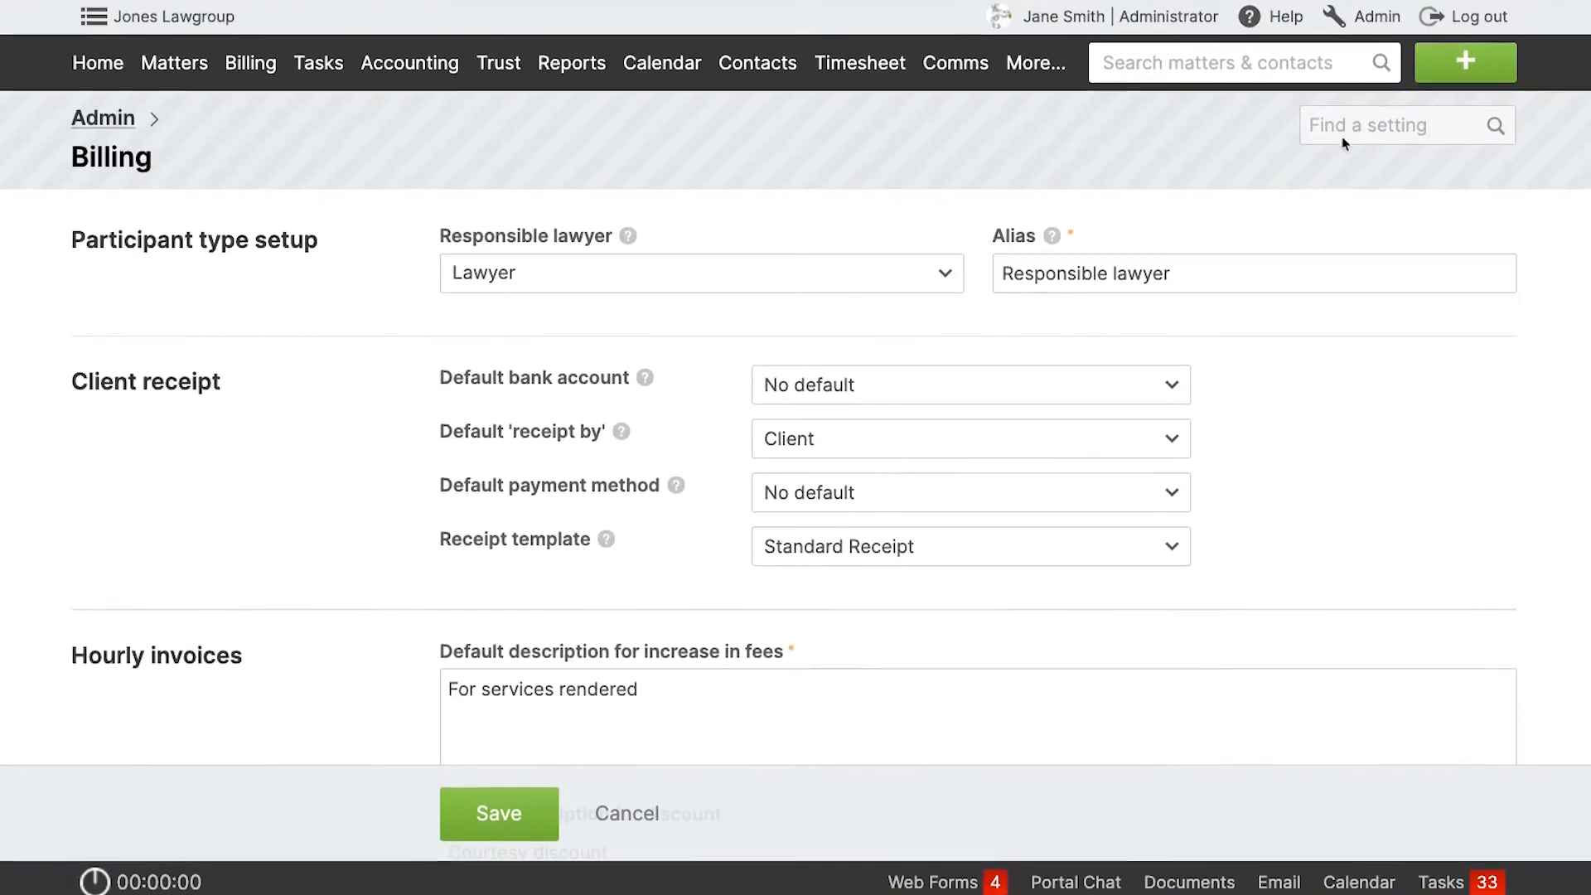
click(1477, 57)
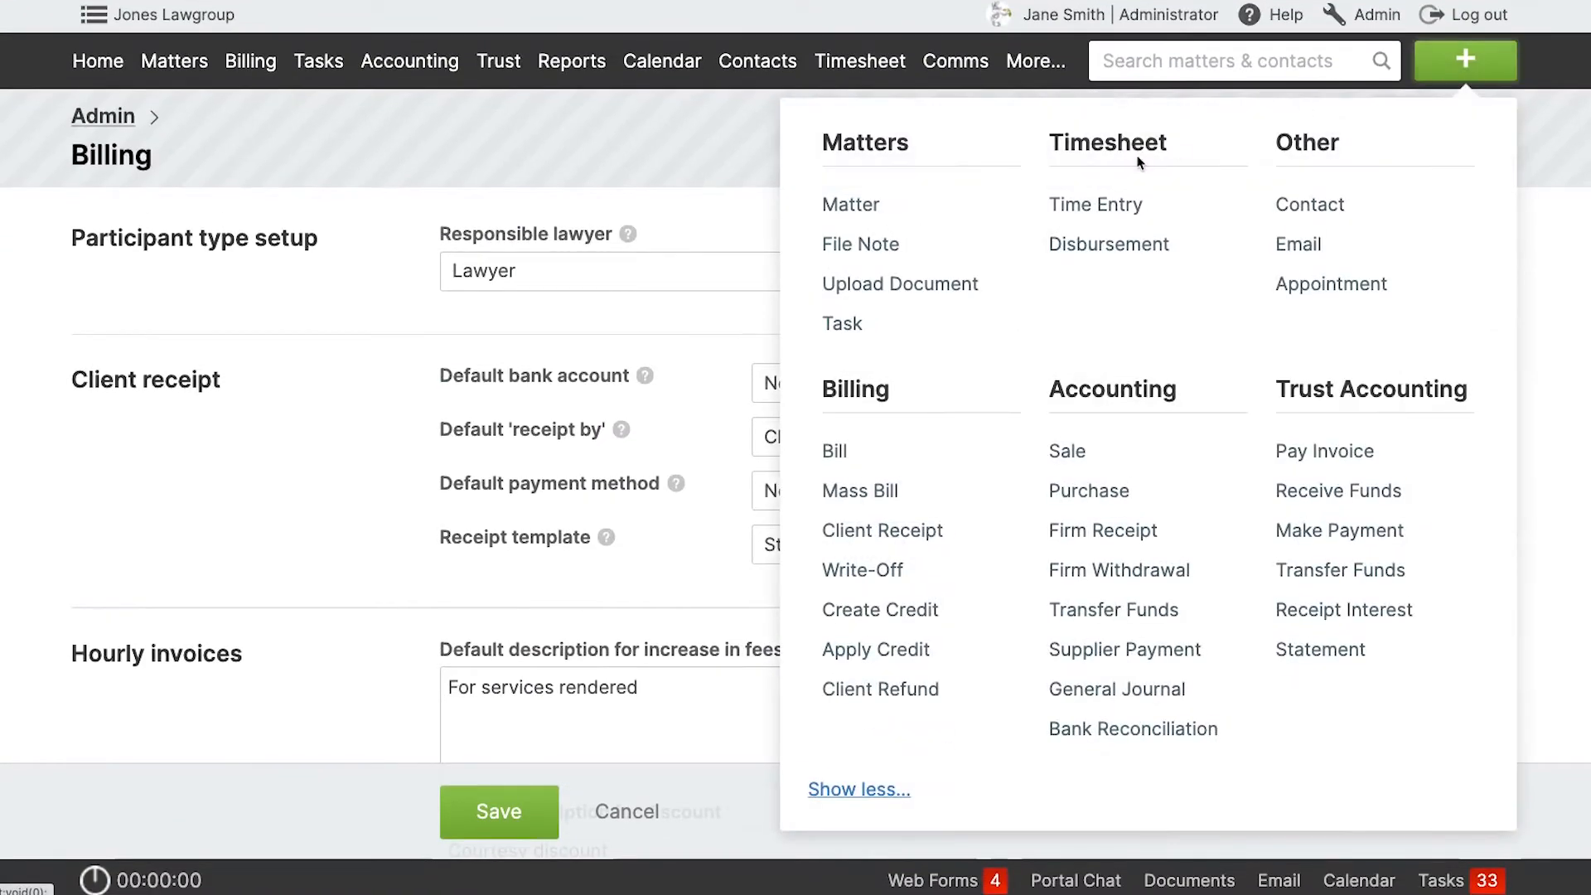
click(1104, 205)
click(606, 385)
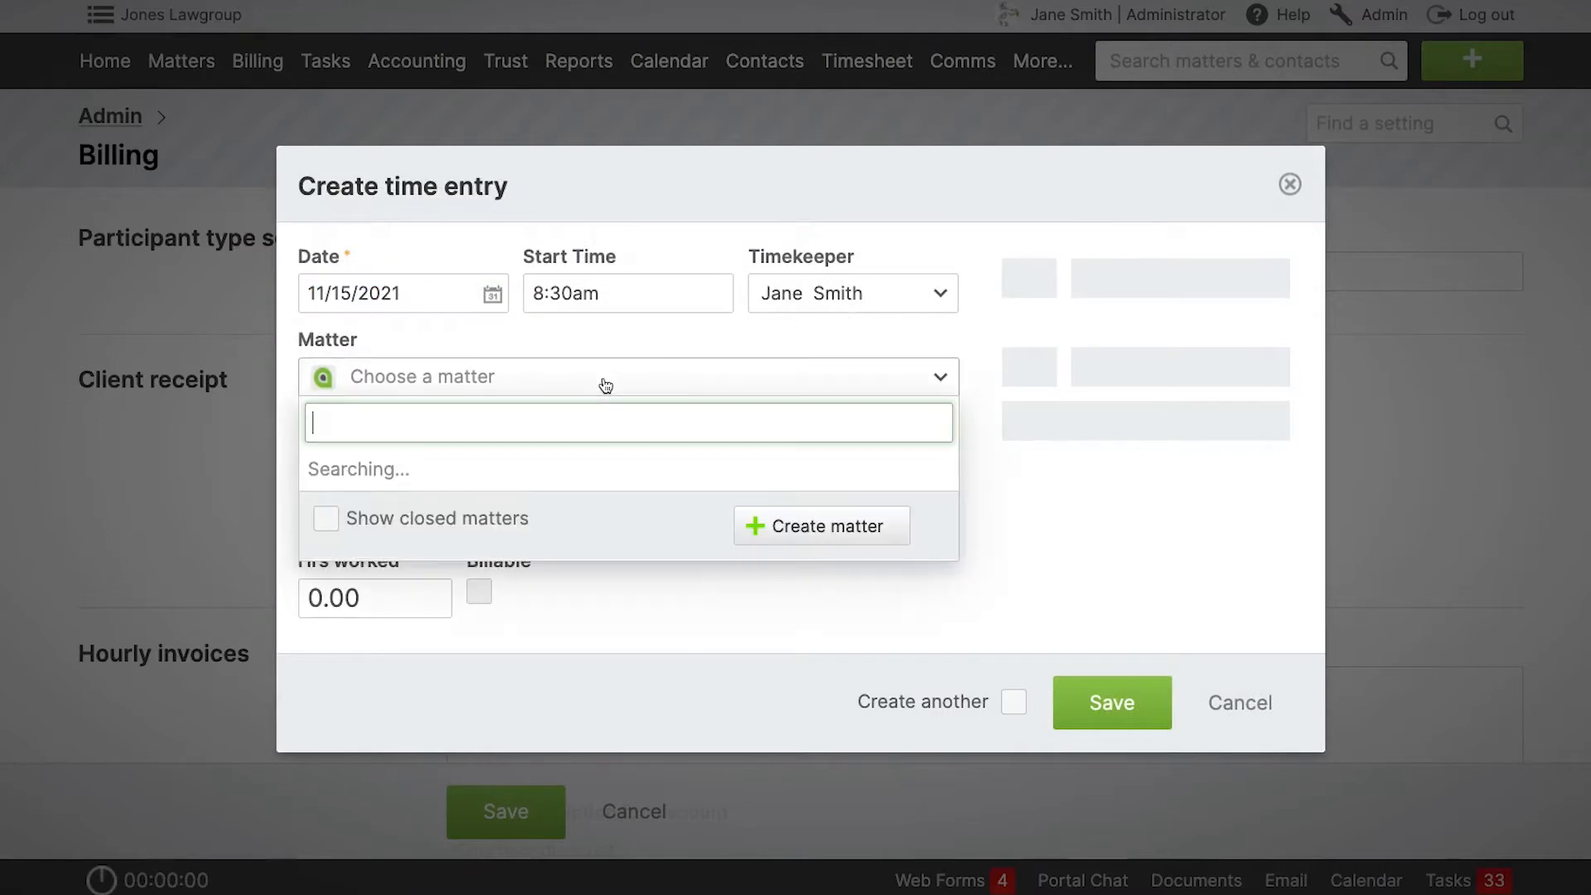
text(151)
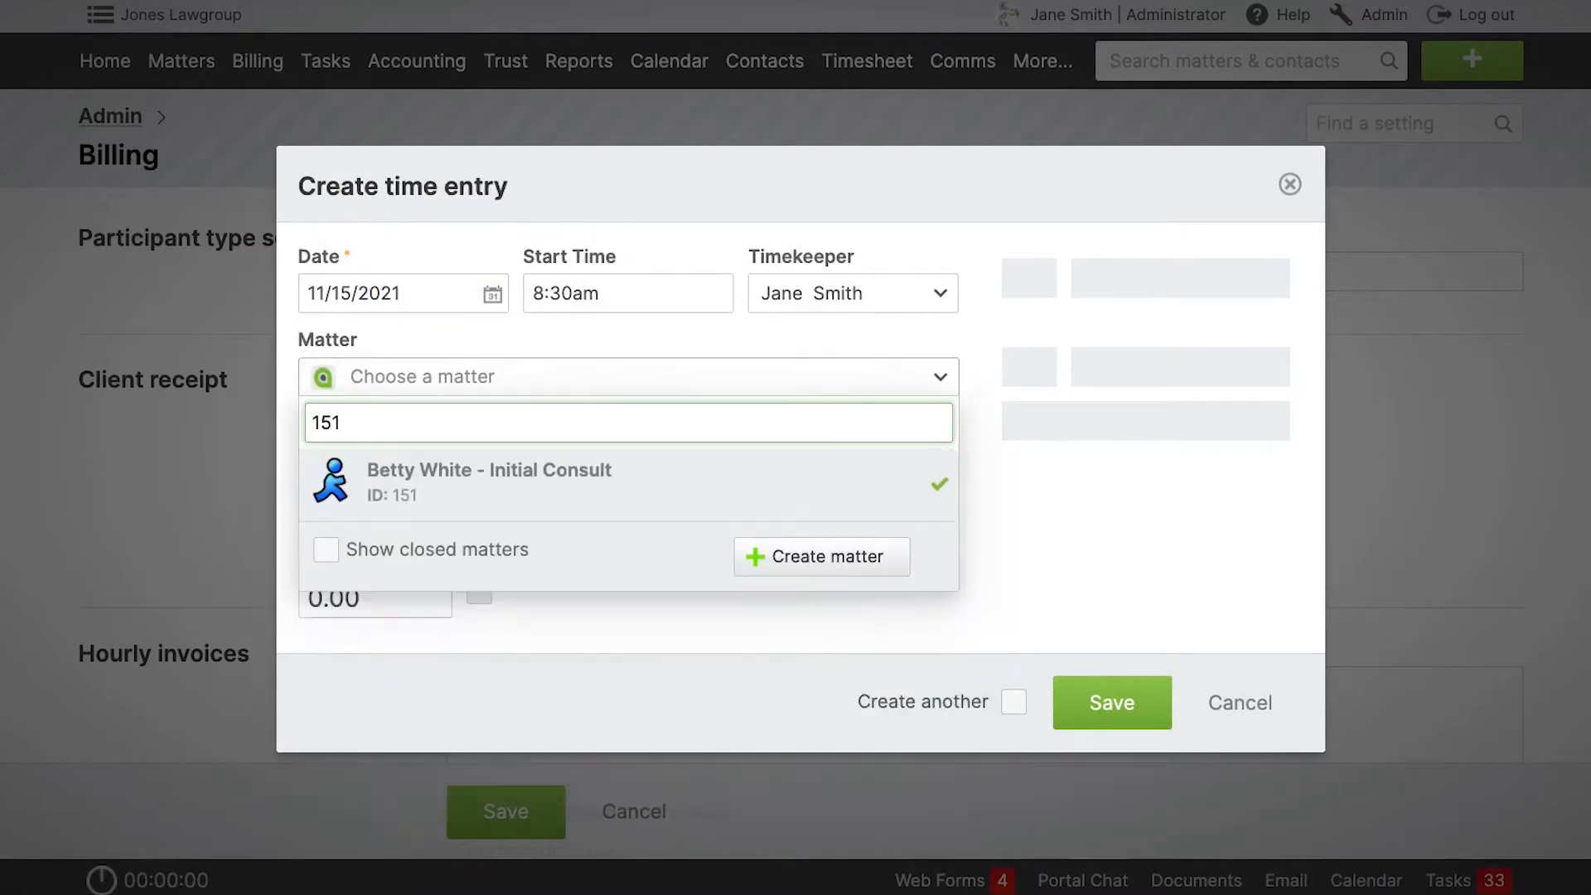
click(537, 471)
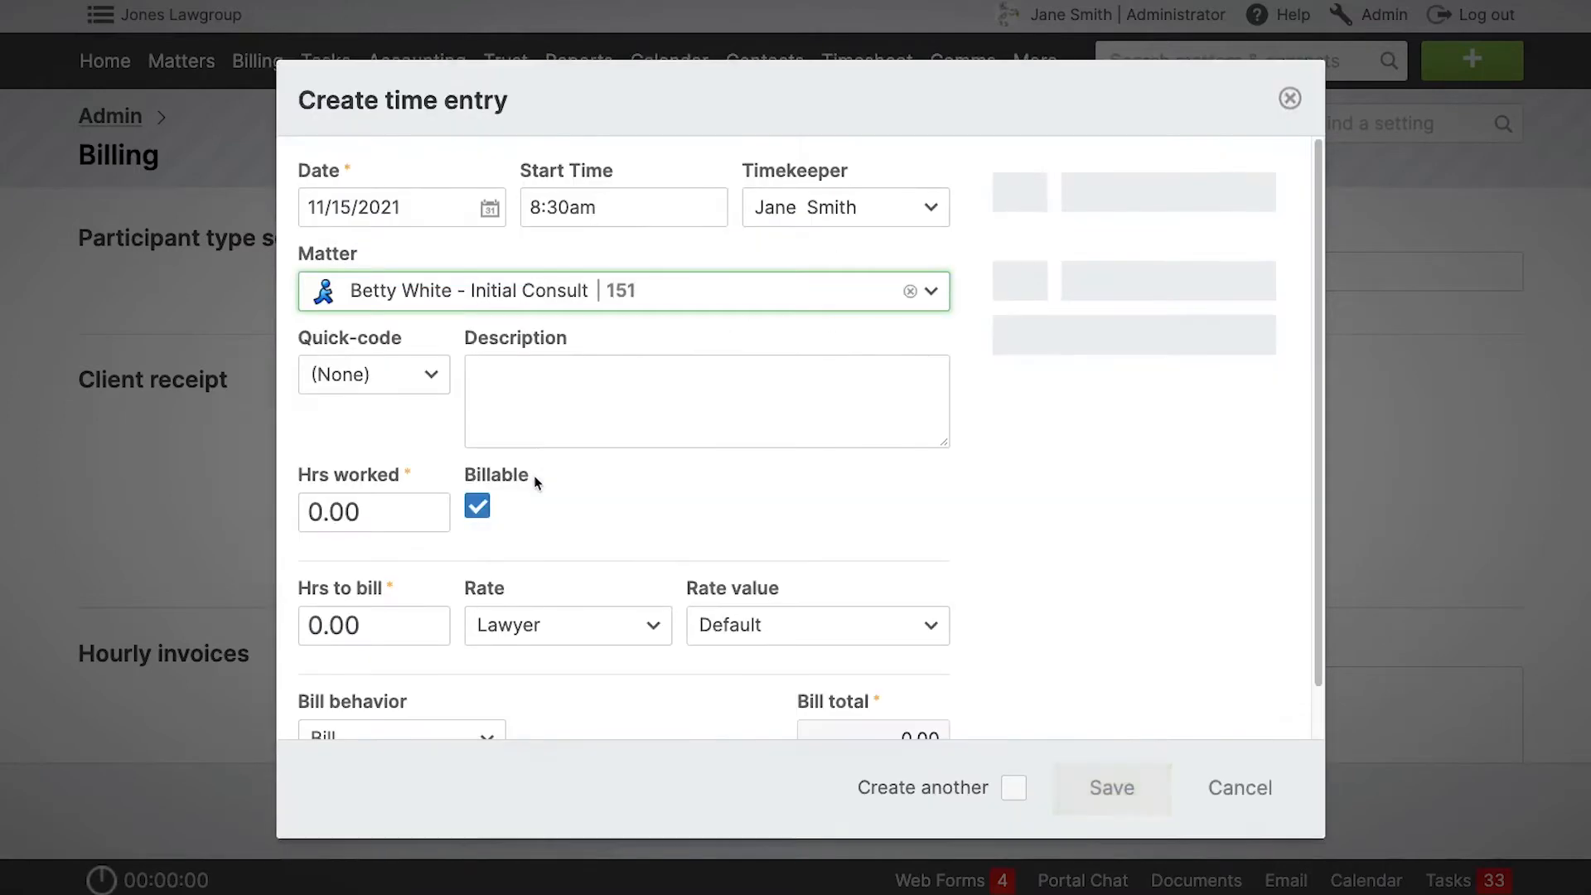
Try the File Opening rate on the time entry and switch the rate back to Lawyer.
click(589, 623)
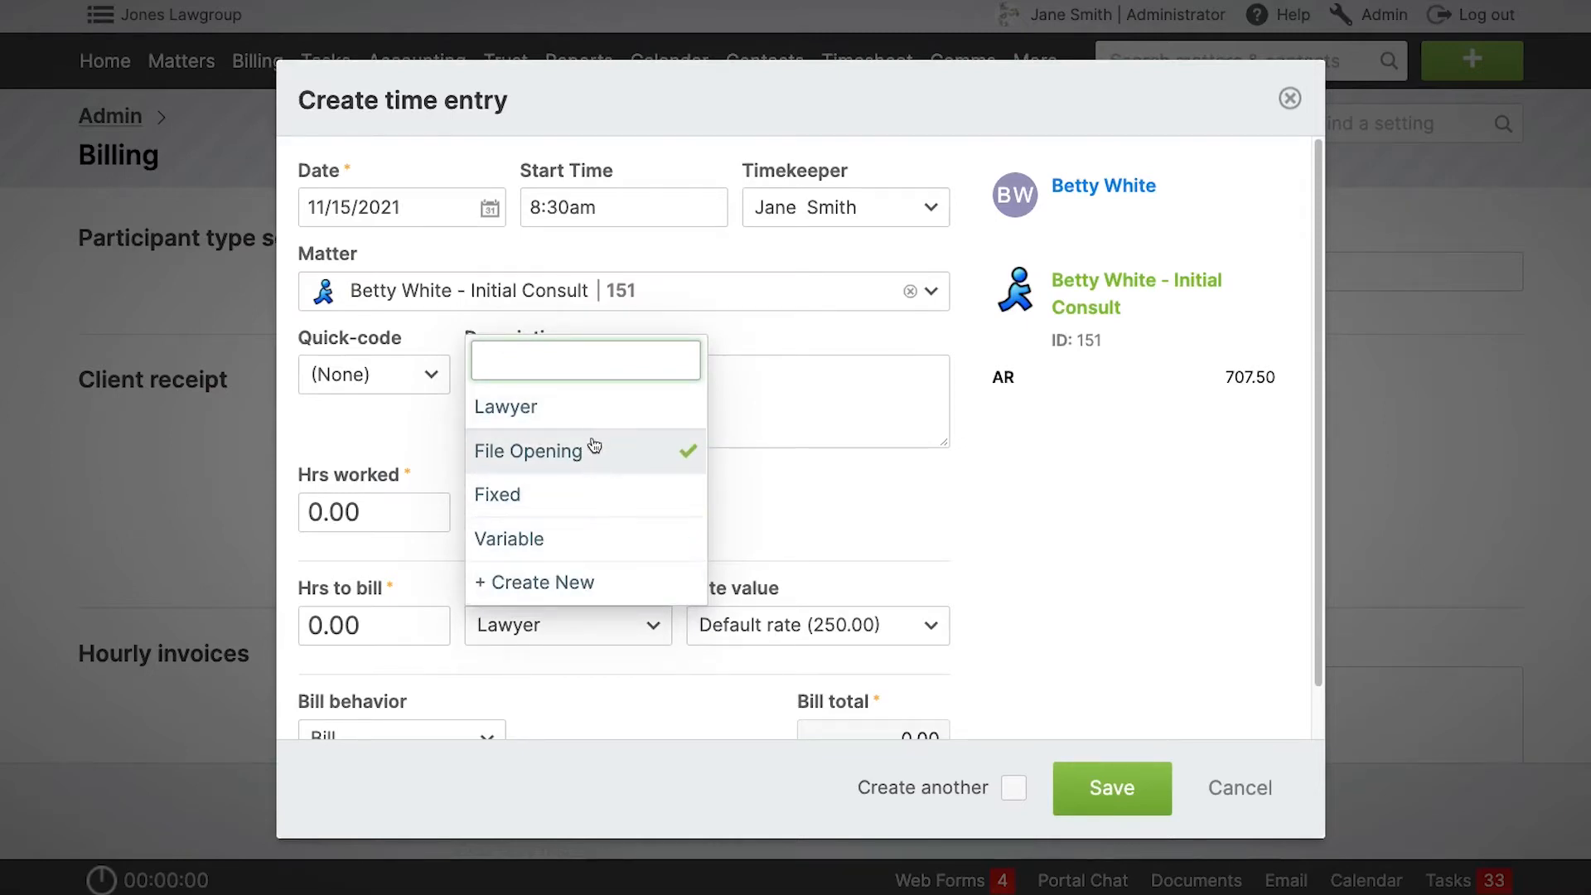
click(596, 466)
click(589, 627)
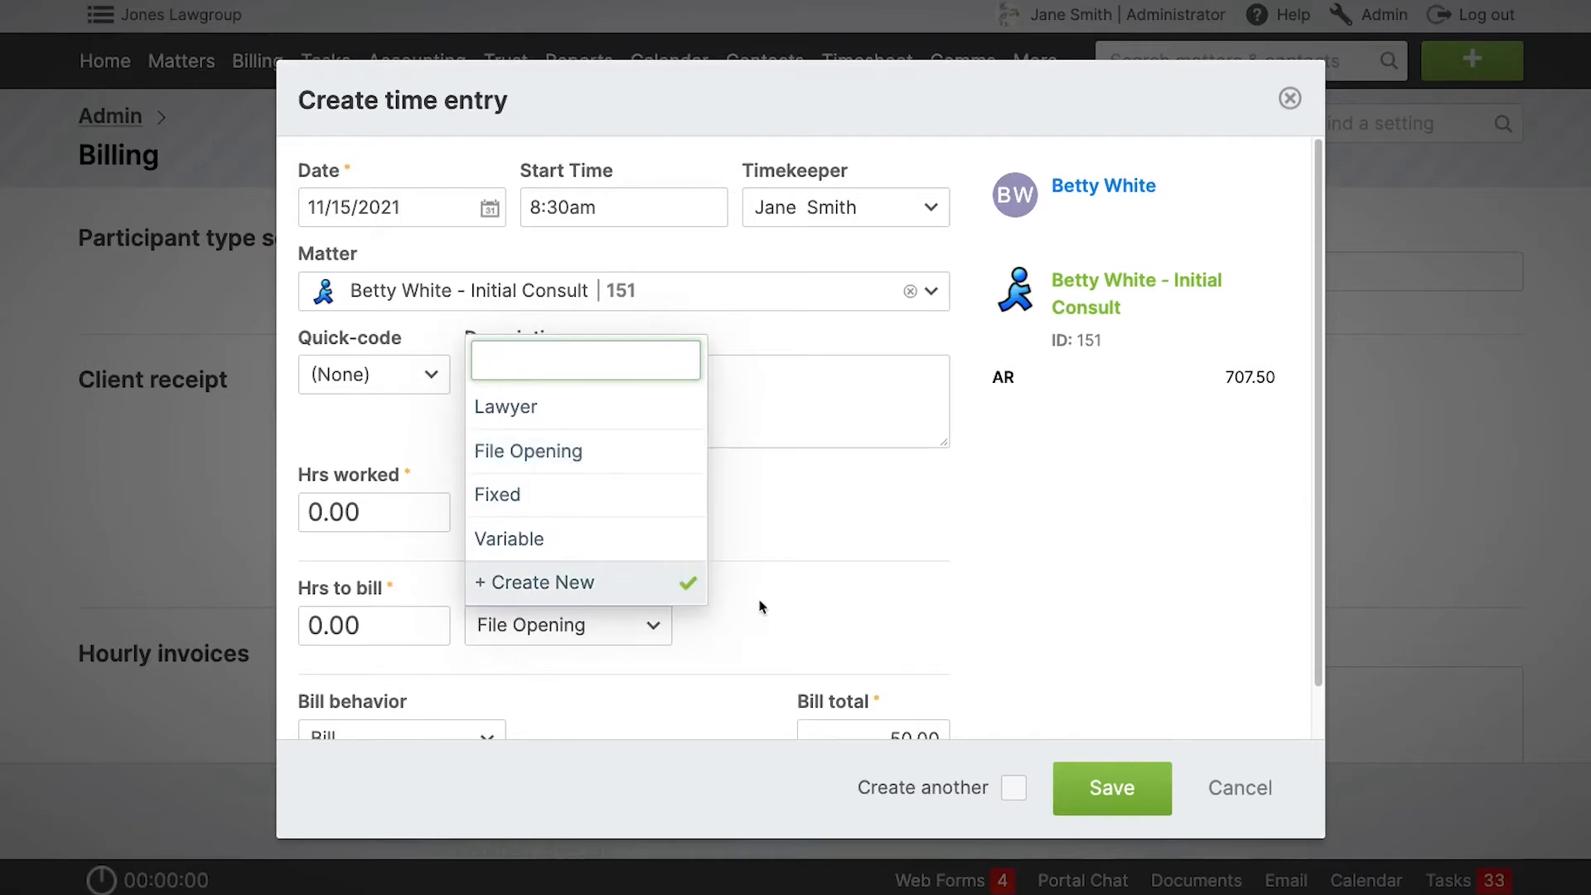
click(593, 409)
Apply the File Opening rate to the time entry again.
scroll(807, 572, down, 1)
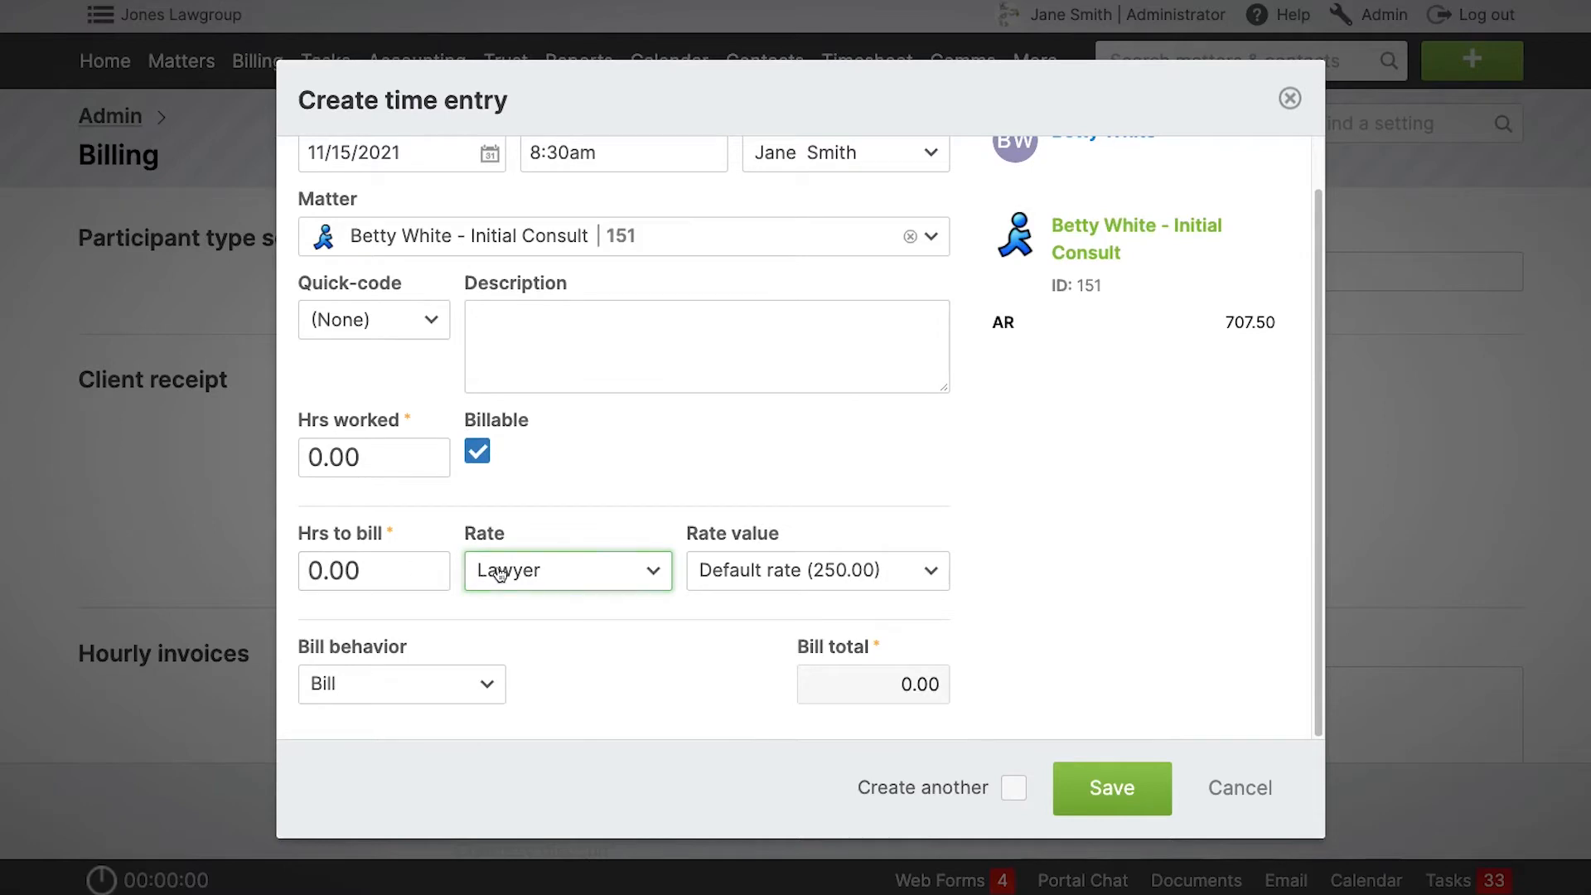
click(567, 570)
click(536, 394)
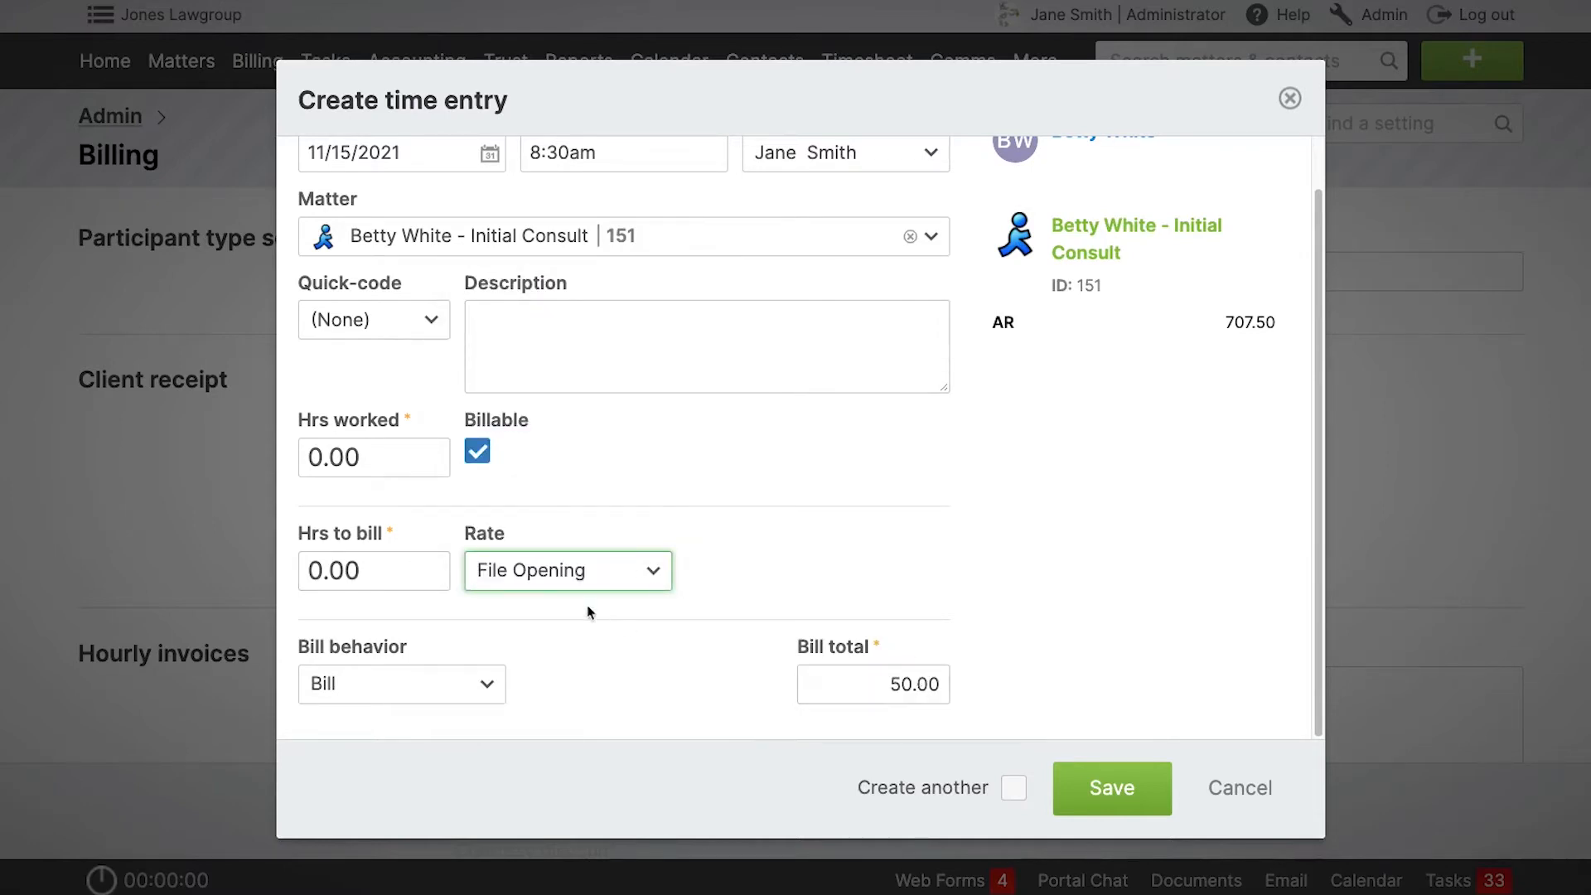
Try the Fixed rate and the Variable rate on the time entry, and open the rate value for editing.
click(573, 578)
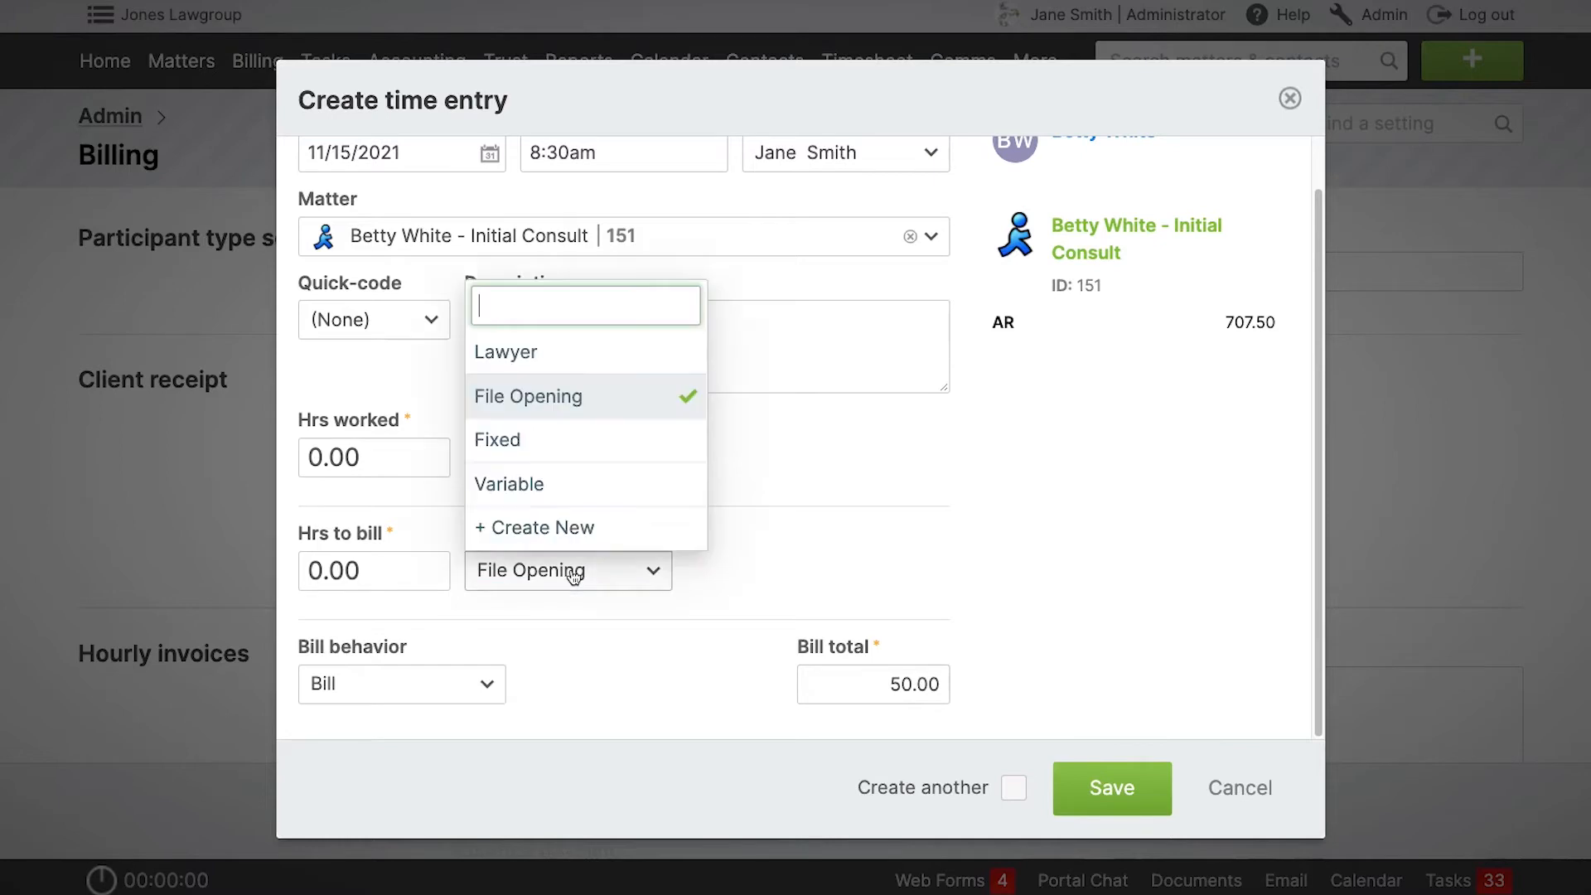
click(567, 445)
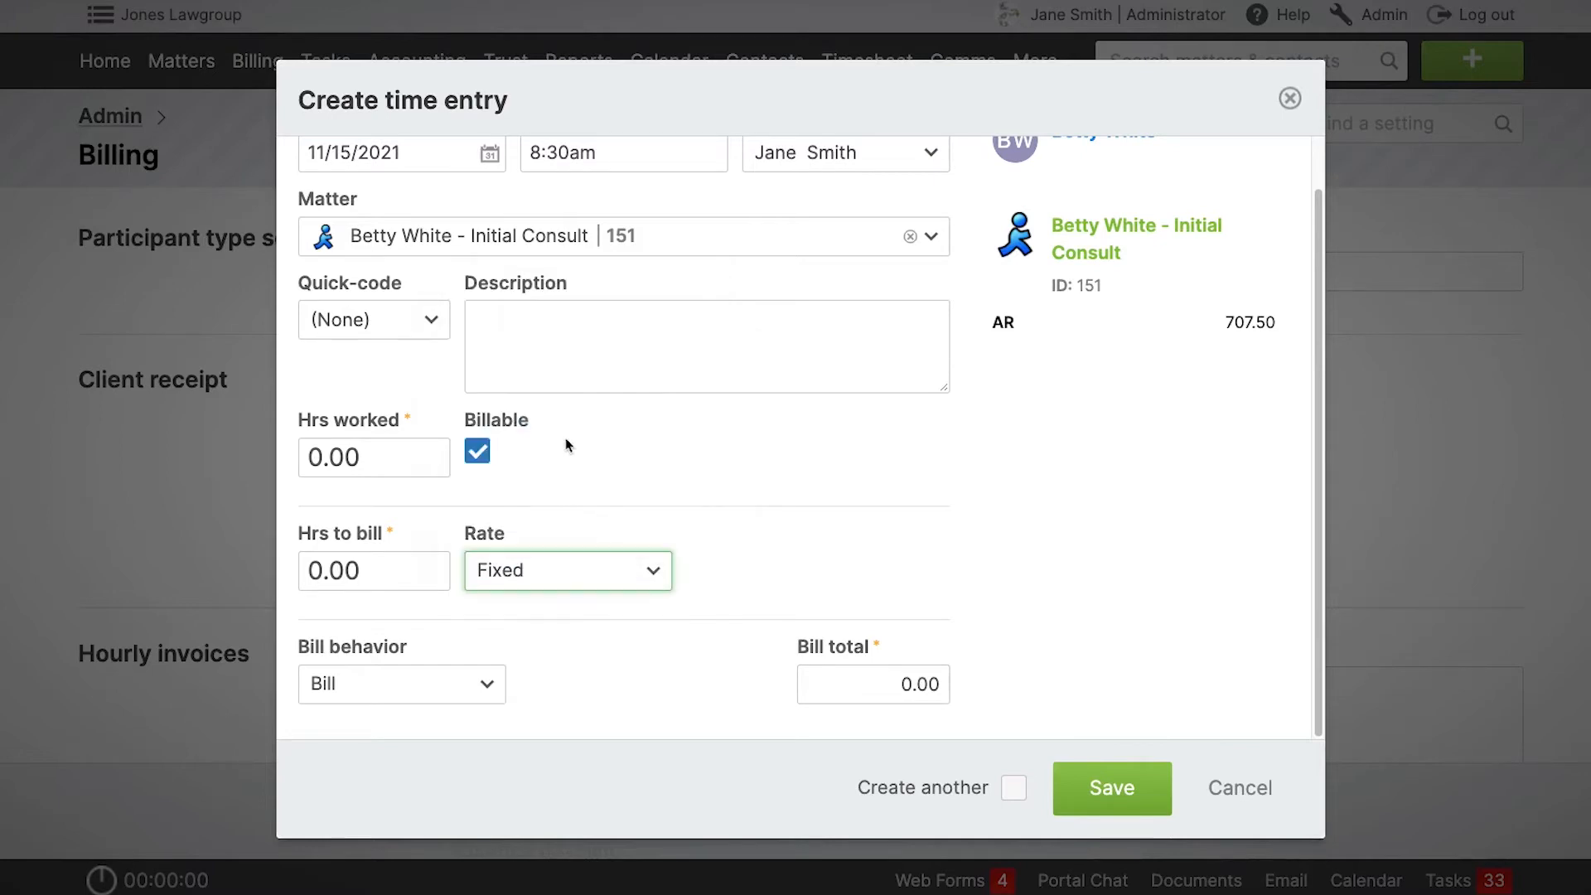
click(576, 579)
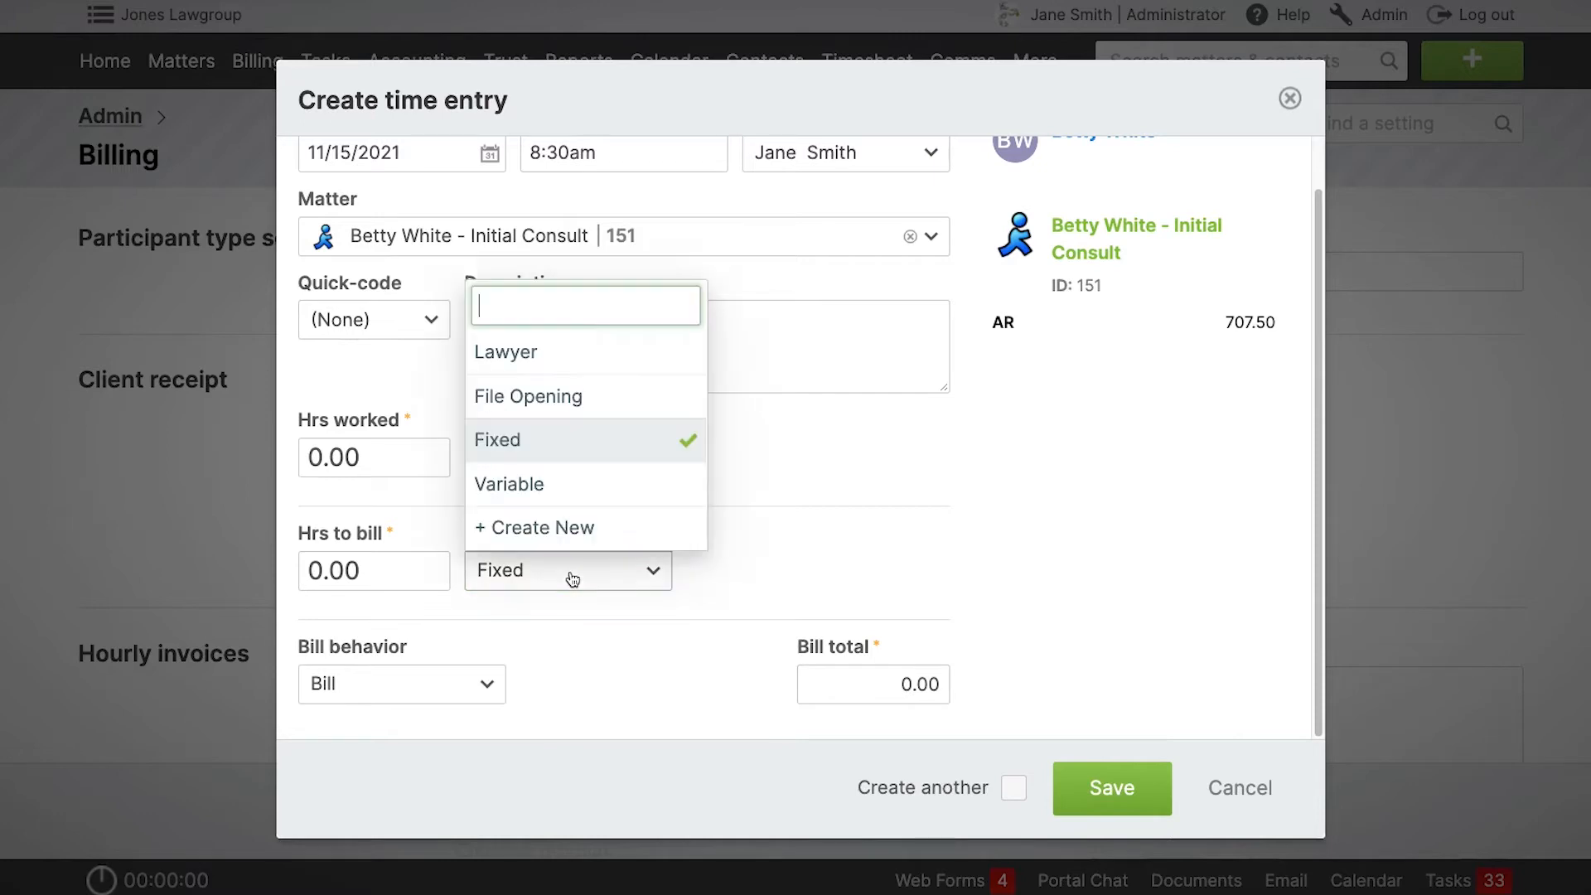
click(572, 492)
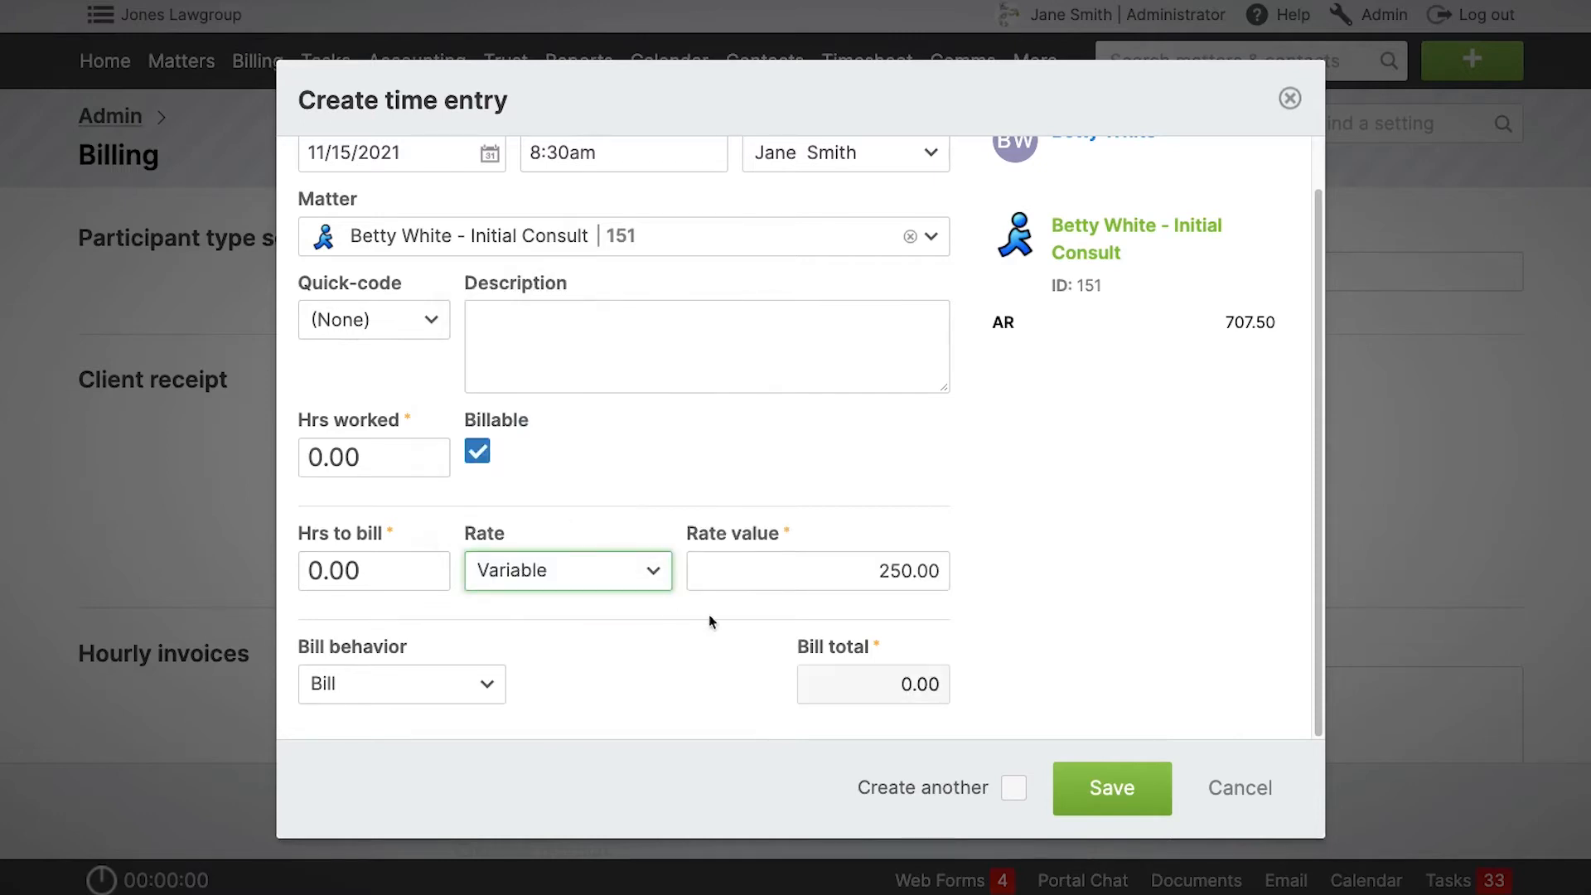
click(804, 564)
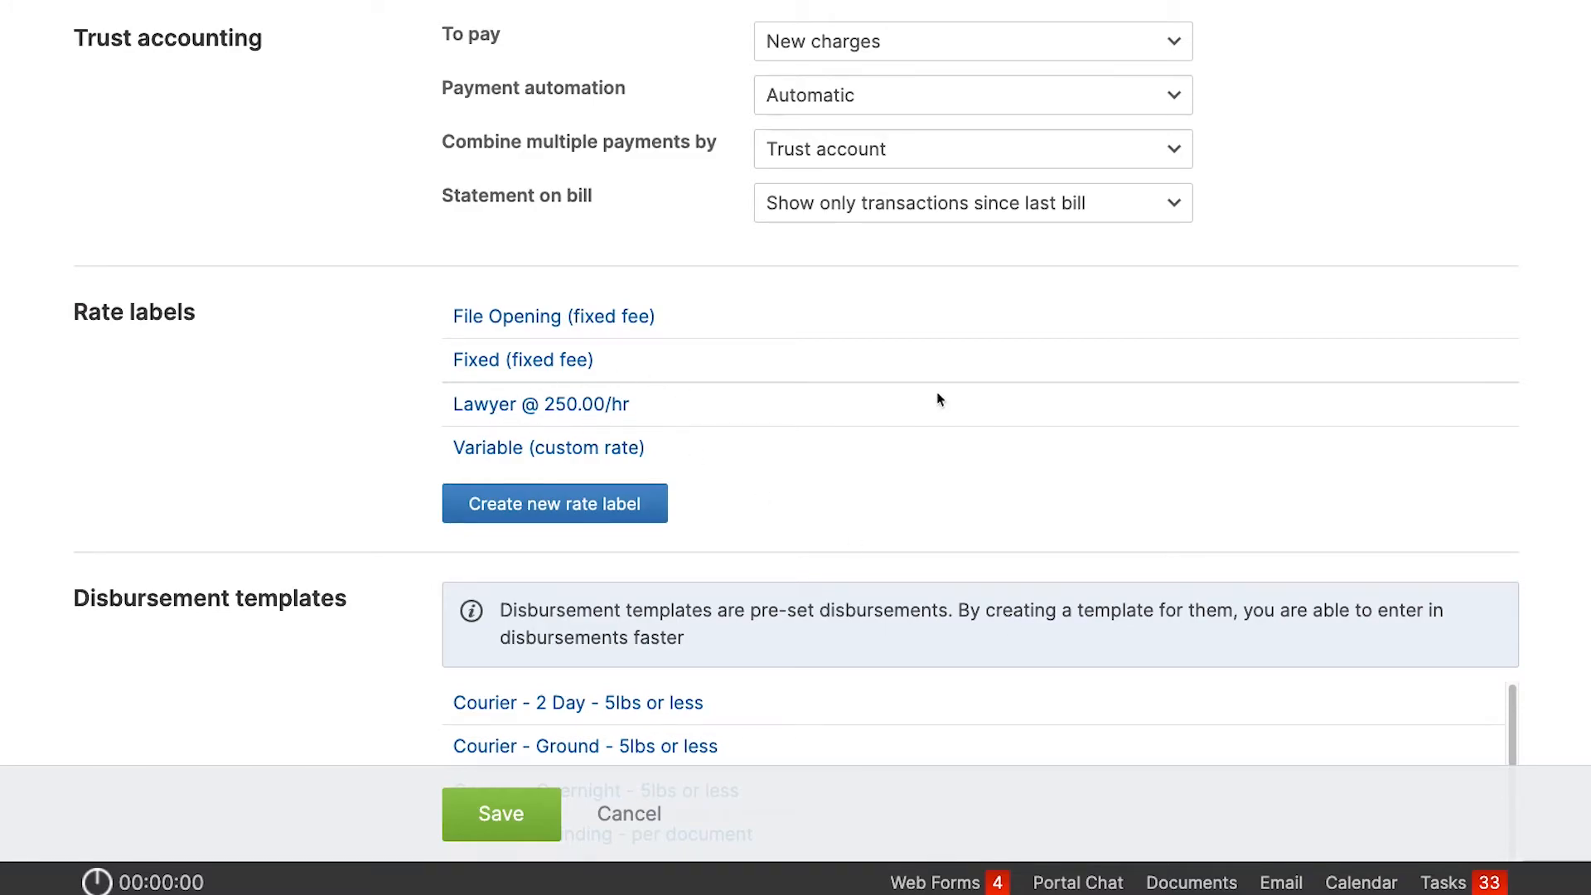
Start a new time entry and assign it to the Initial Consult matter with ID 151.
scroll(940, 399, up, 10)
scroll(940, 399, up, 15)
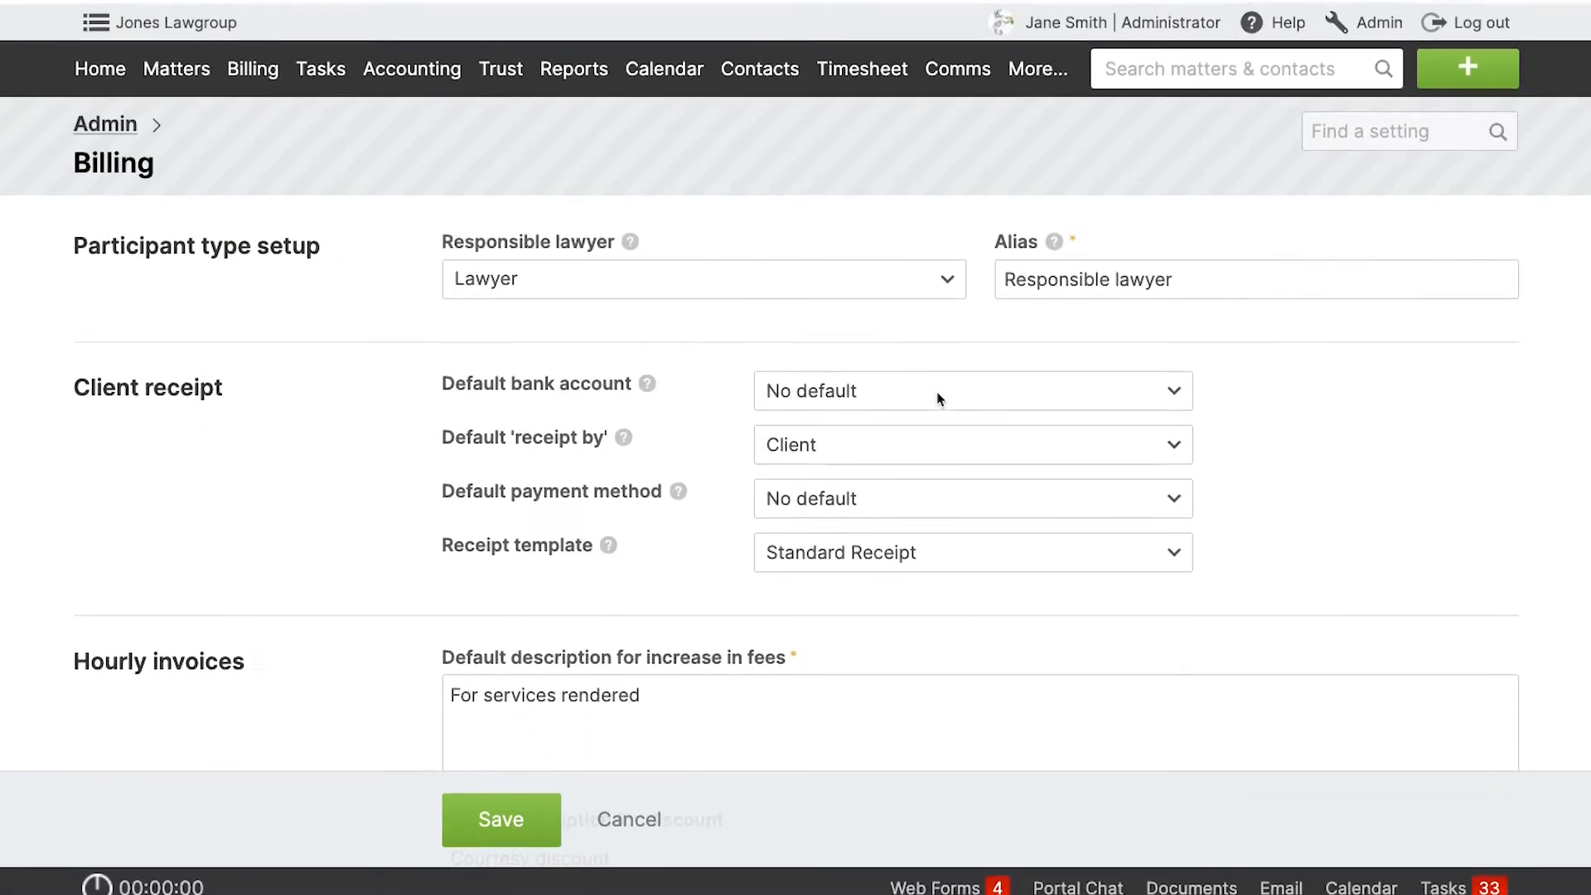
click(1467, 64)
click(1136, 215)
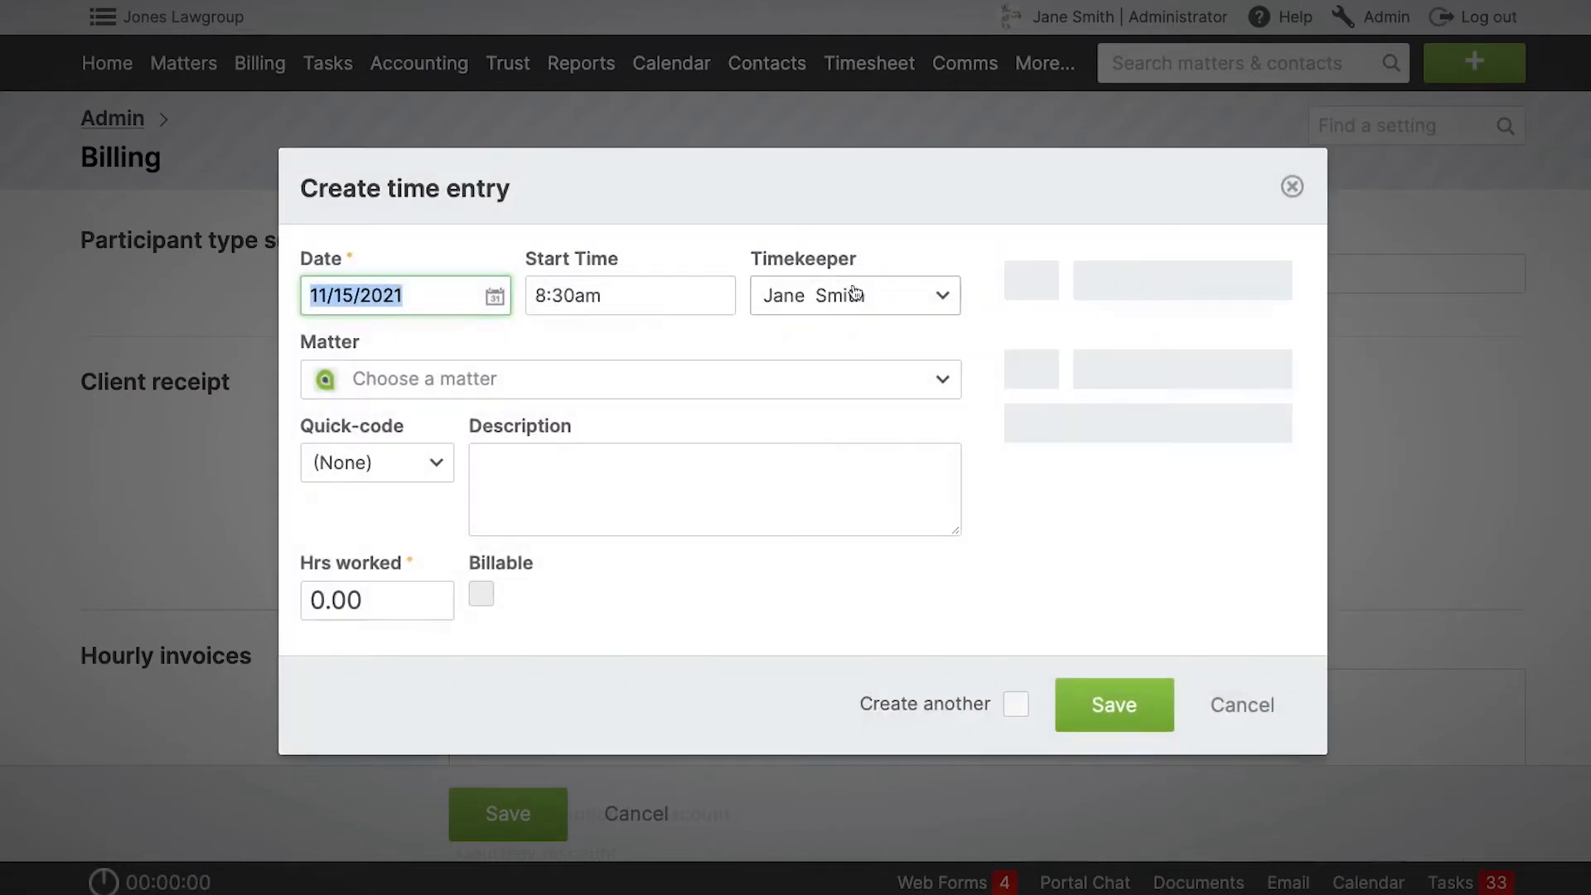
click(555, 386)
text(151)
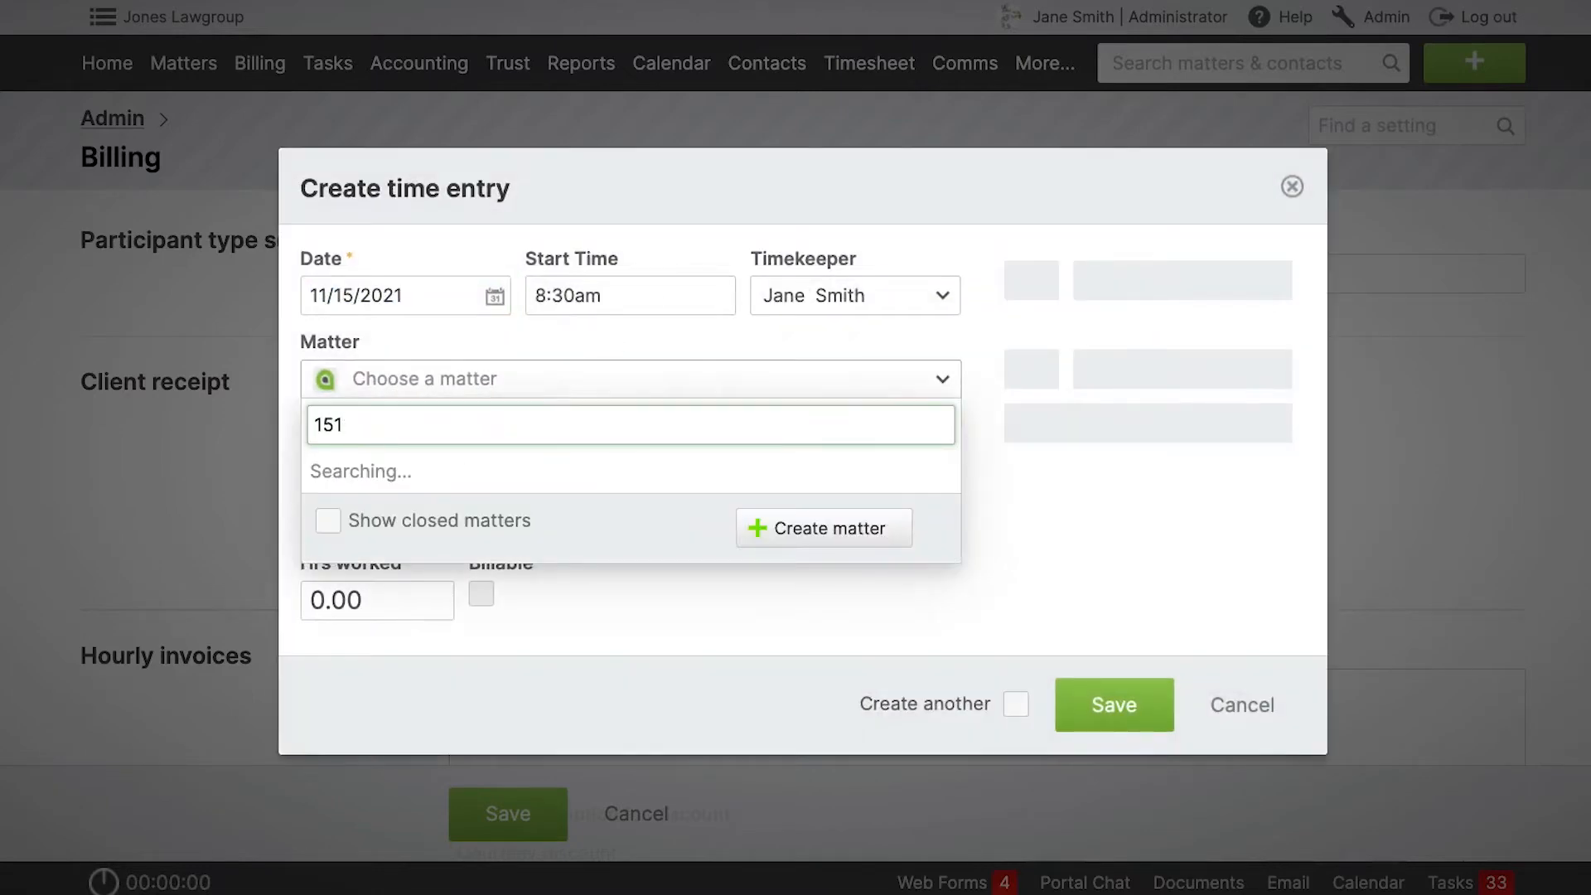
key(Return)
Set the time entry's quick-code to Research with 2 hours to bill, and save the entry.
click(410, 385)
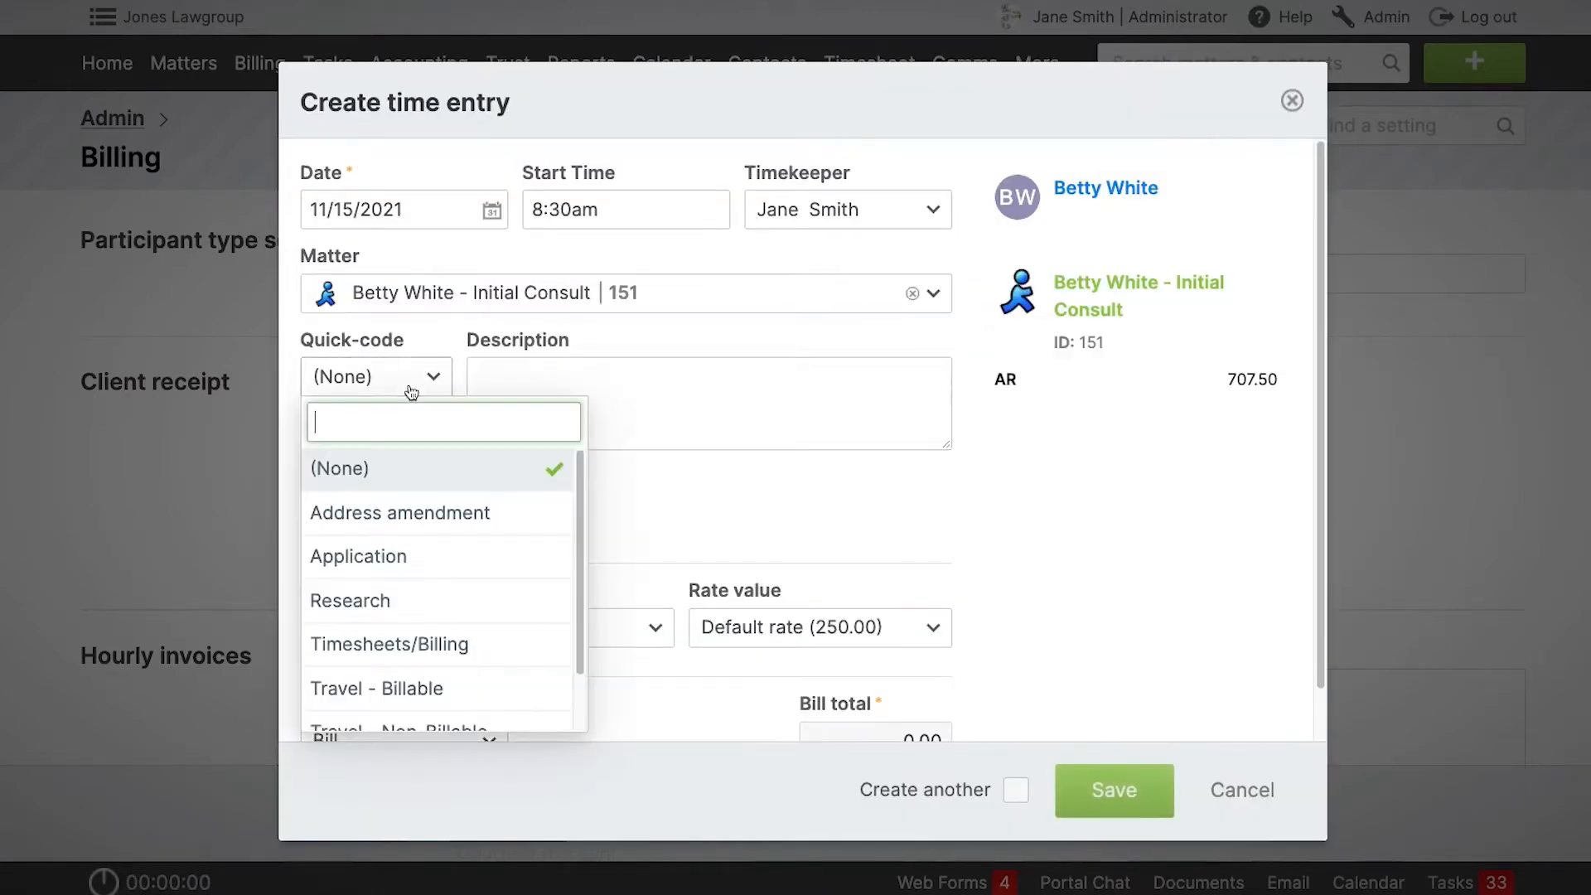
click(406, 600)
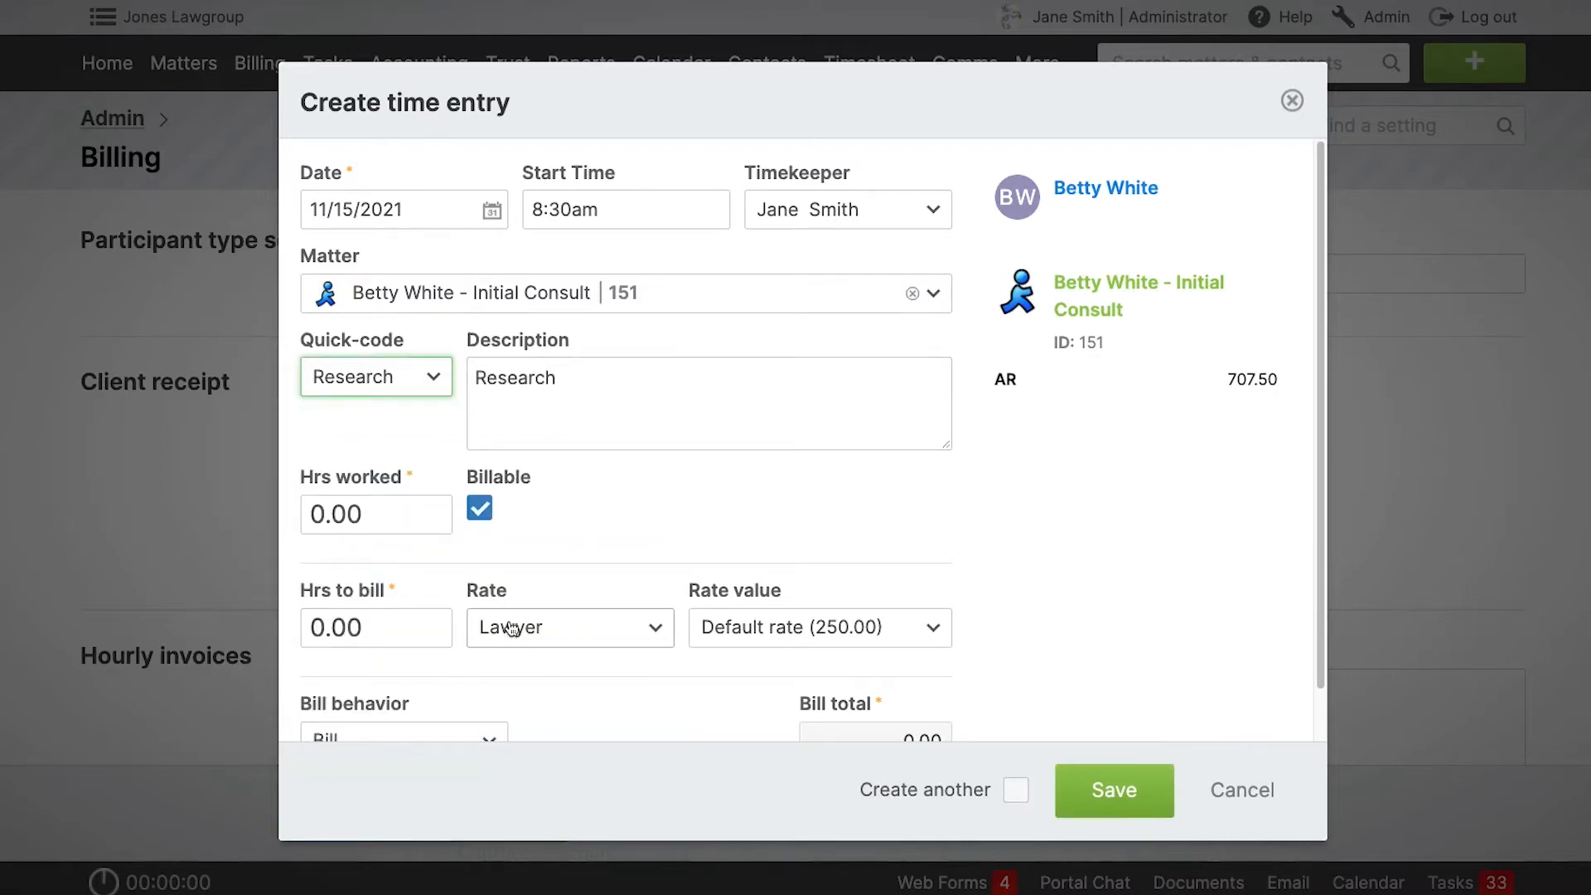
click(365, 635)
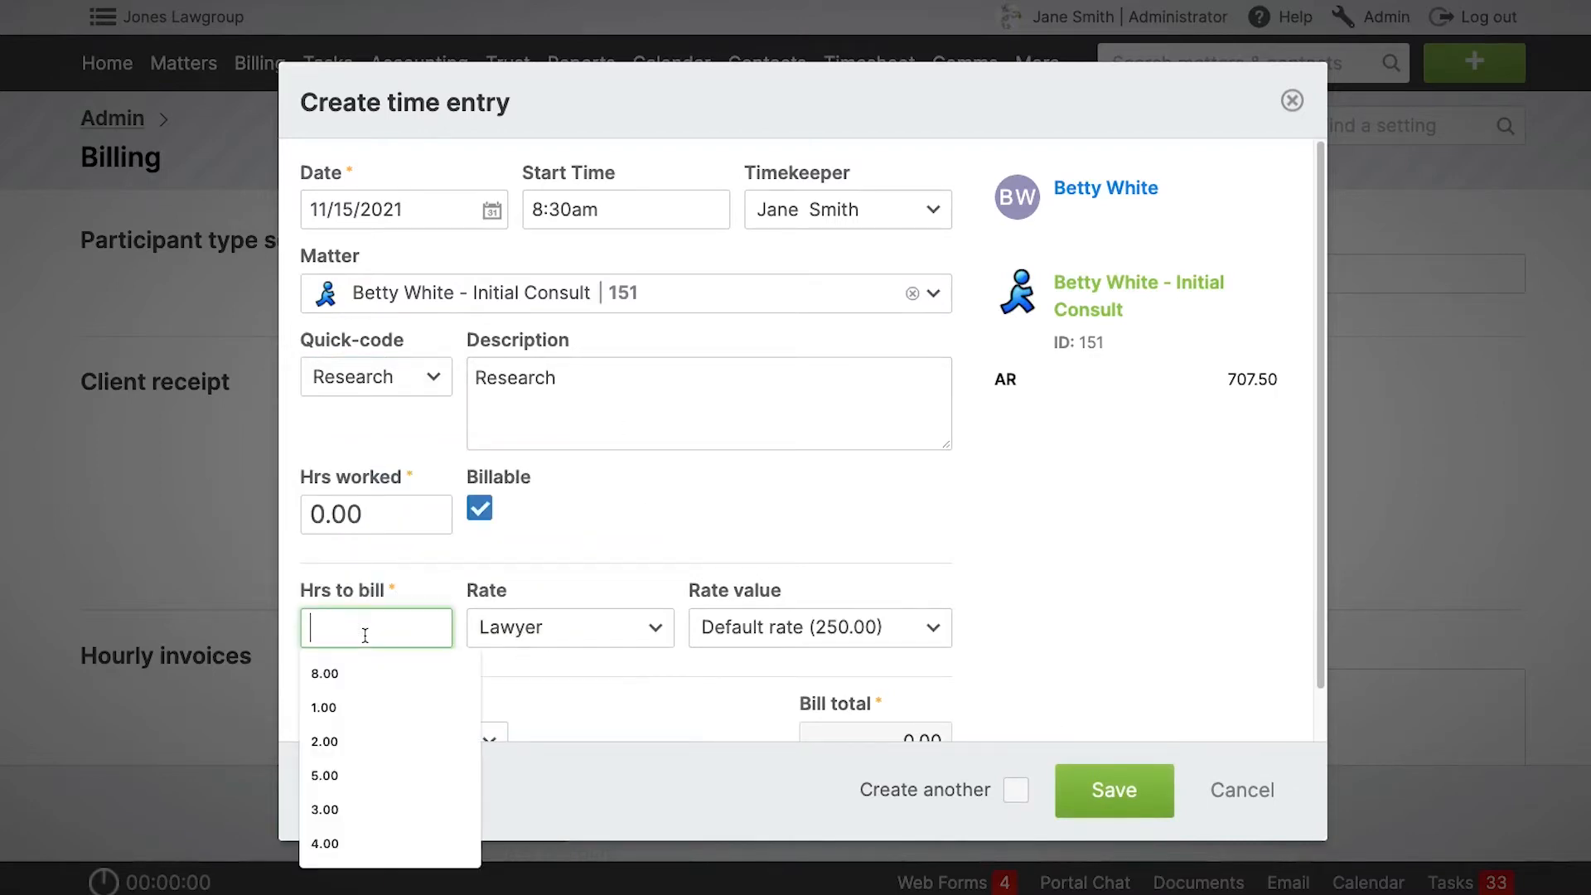
text(2)
click(1063, 544)
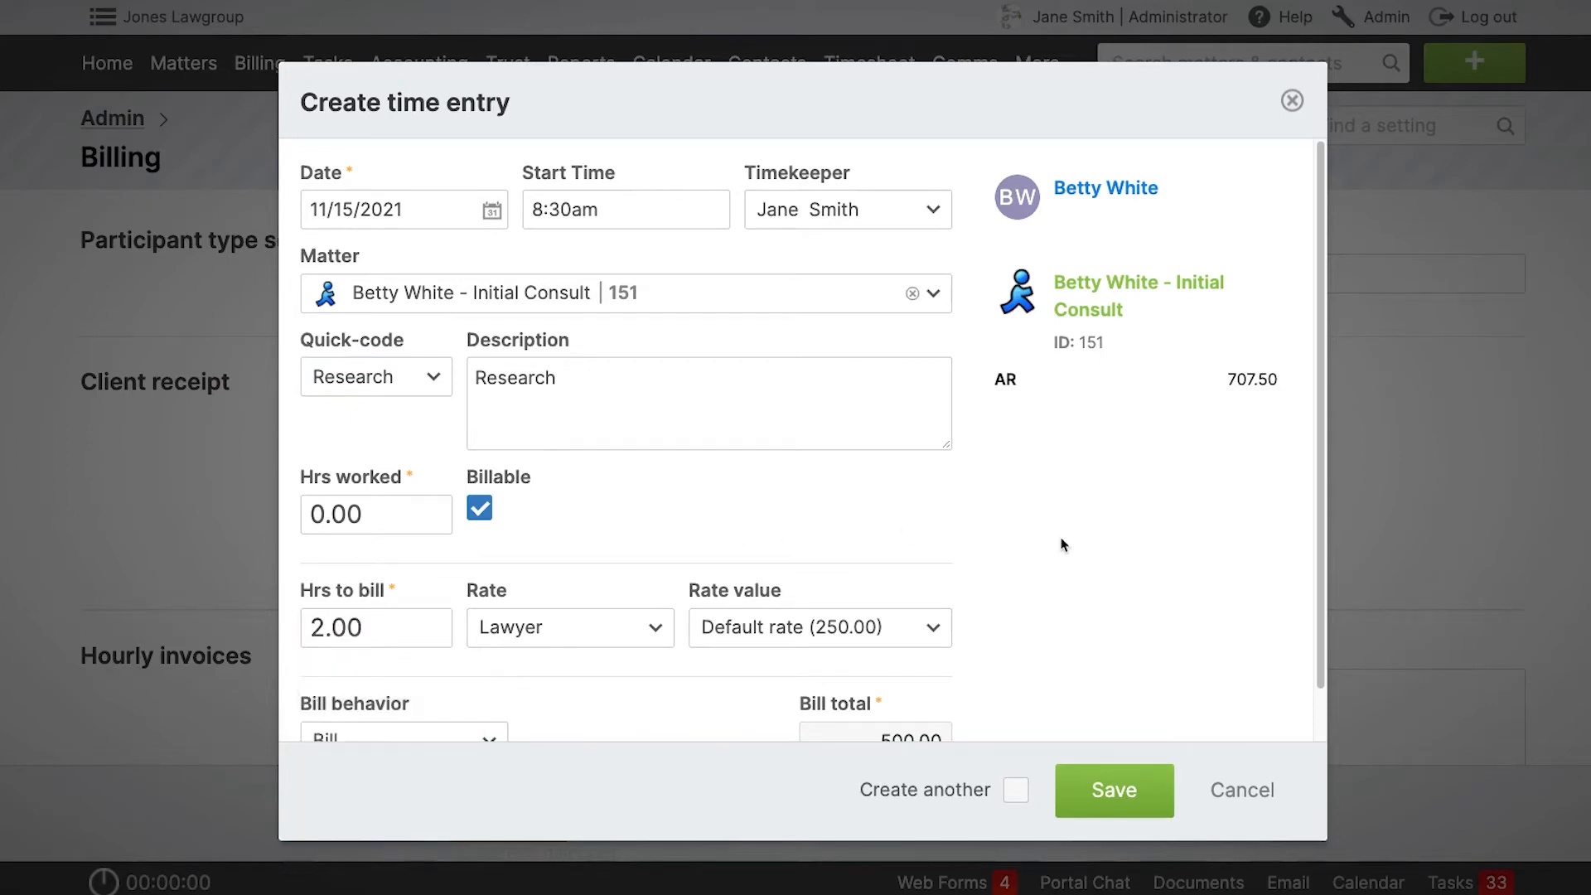
scroll(1063, 544, down, 1)
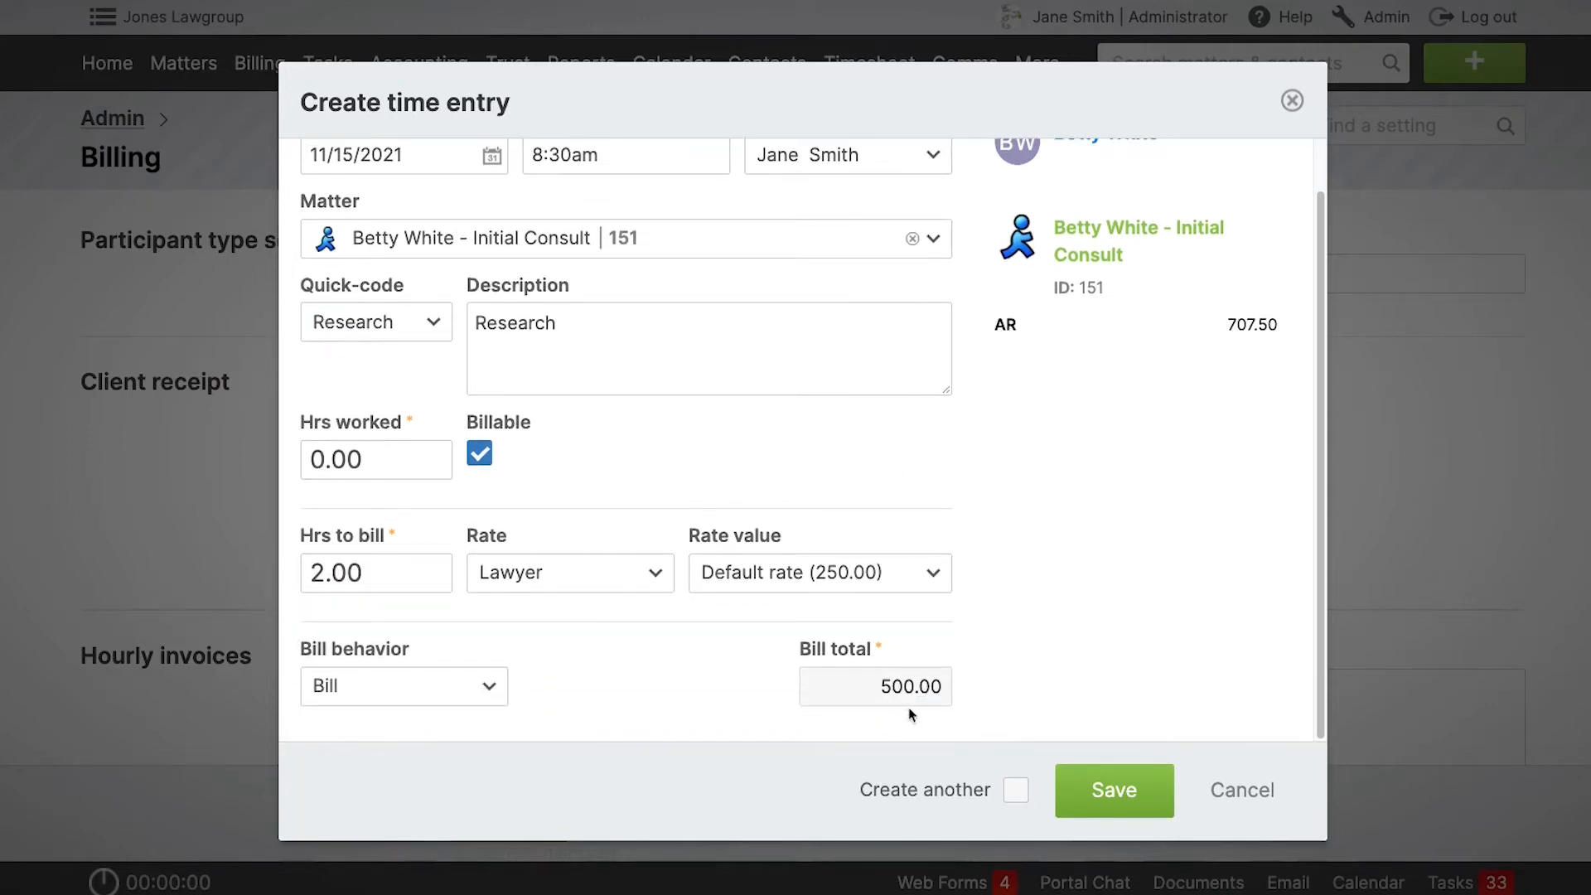
click(1136, 795)
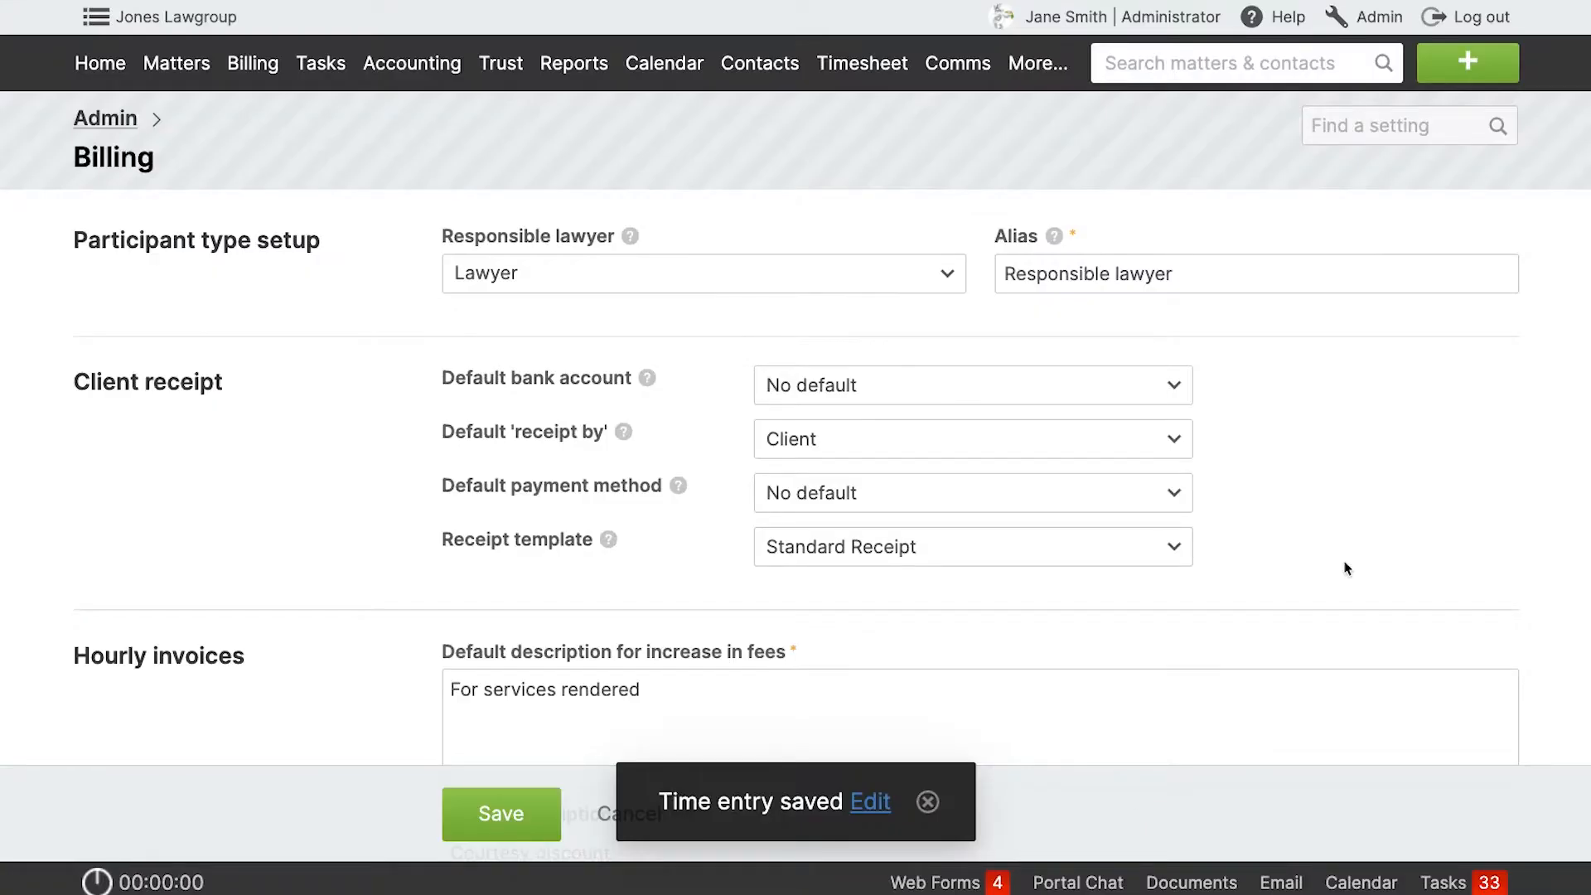
Create a Solicitor rate label in the billing settings with a base hourly rate of 300 USD and save it.
scroll(1346, 568, down, 15)
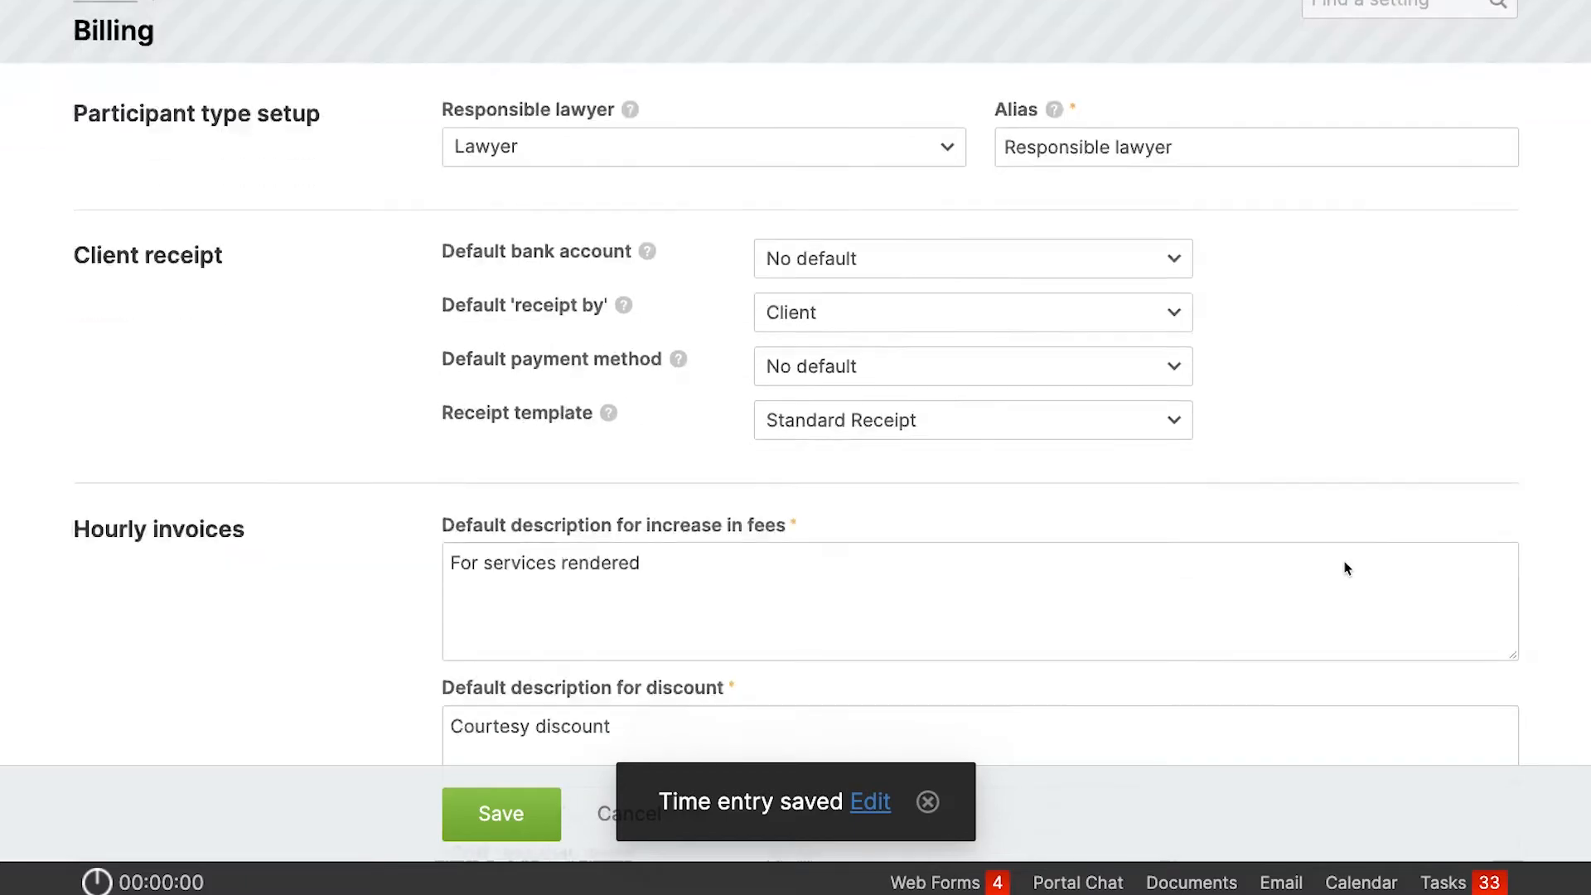
scroll(1346, 568, down, 15)
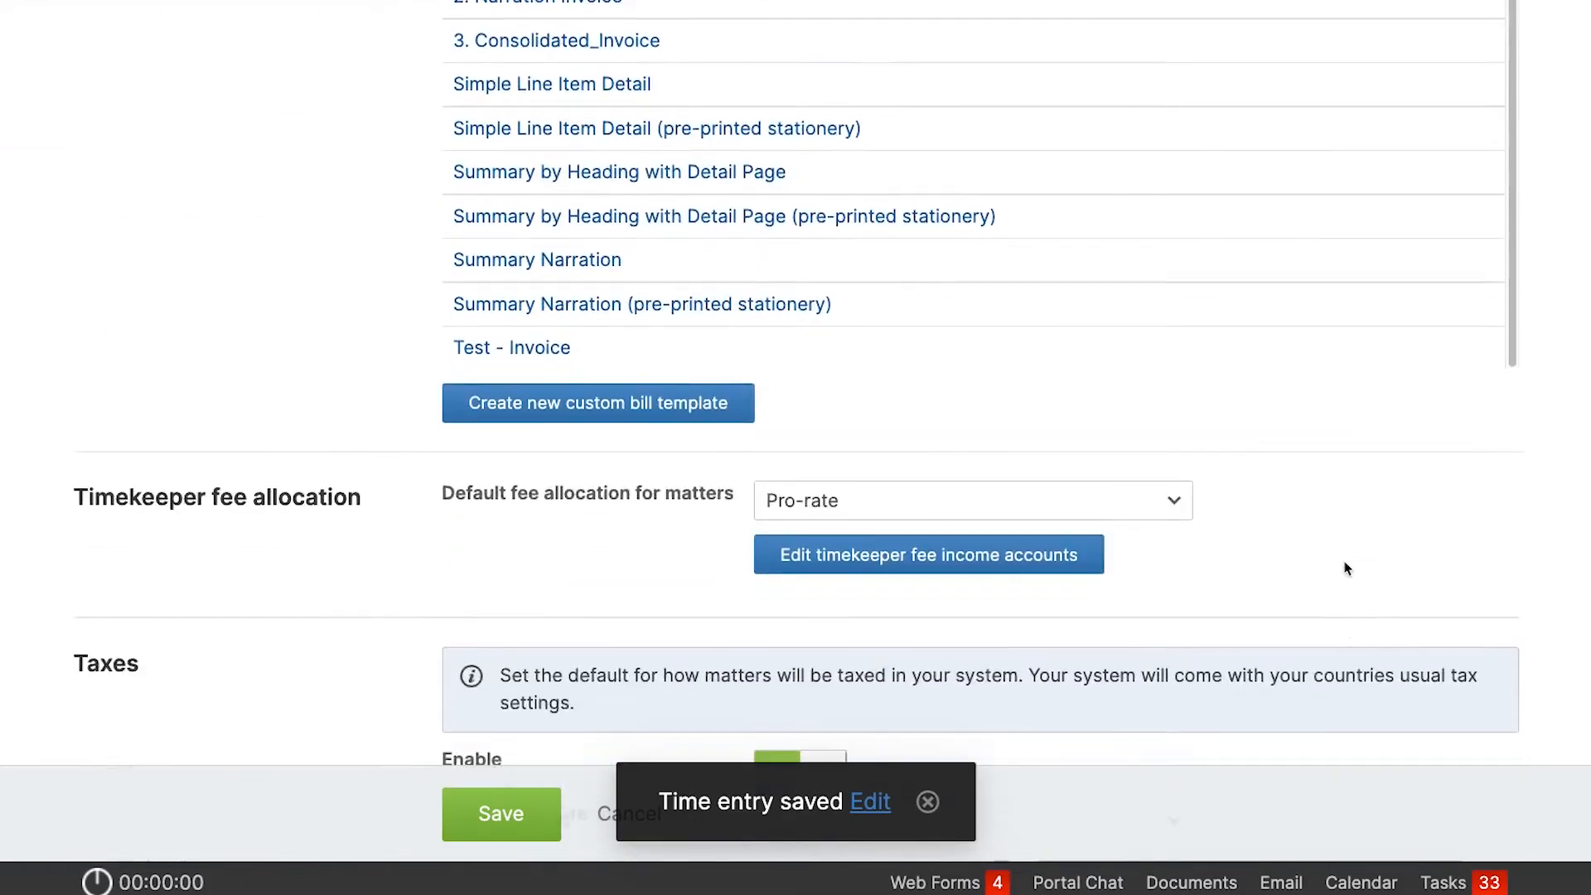
scroll(1345, 568, down, 9)
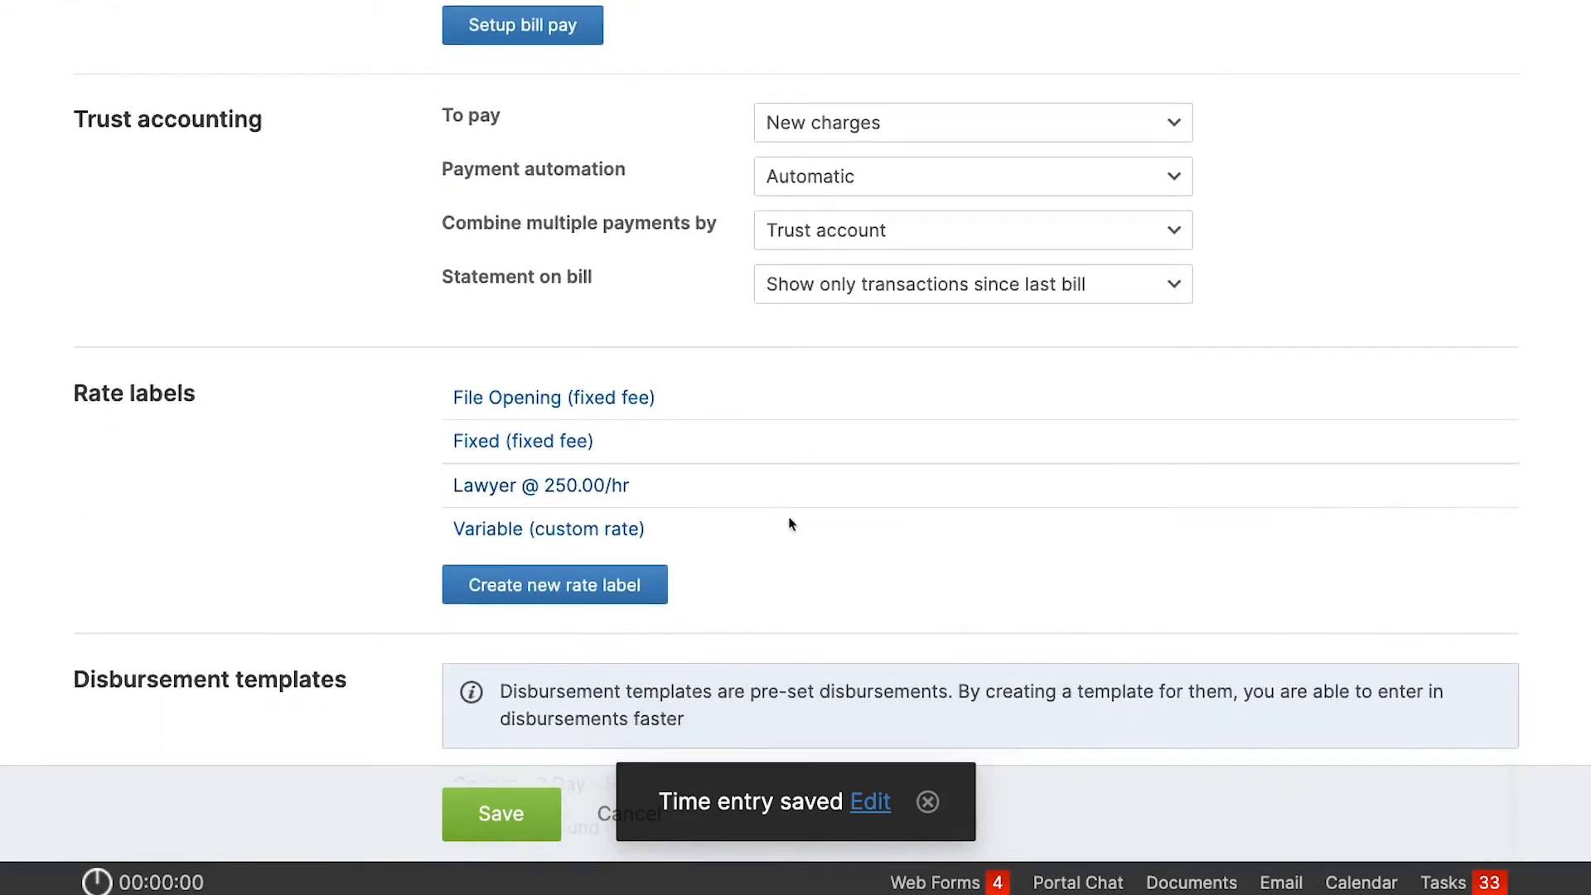
click(585, 593)
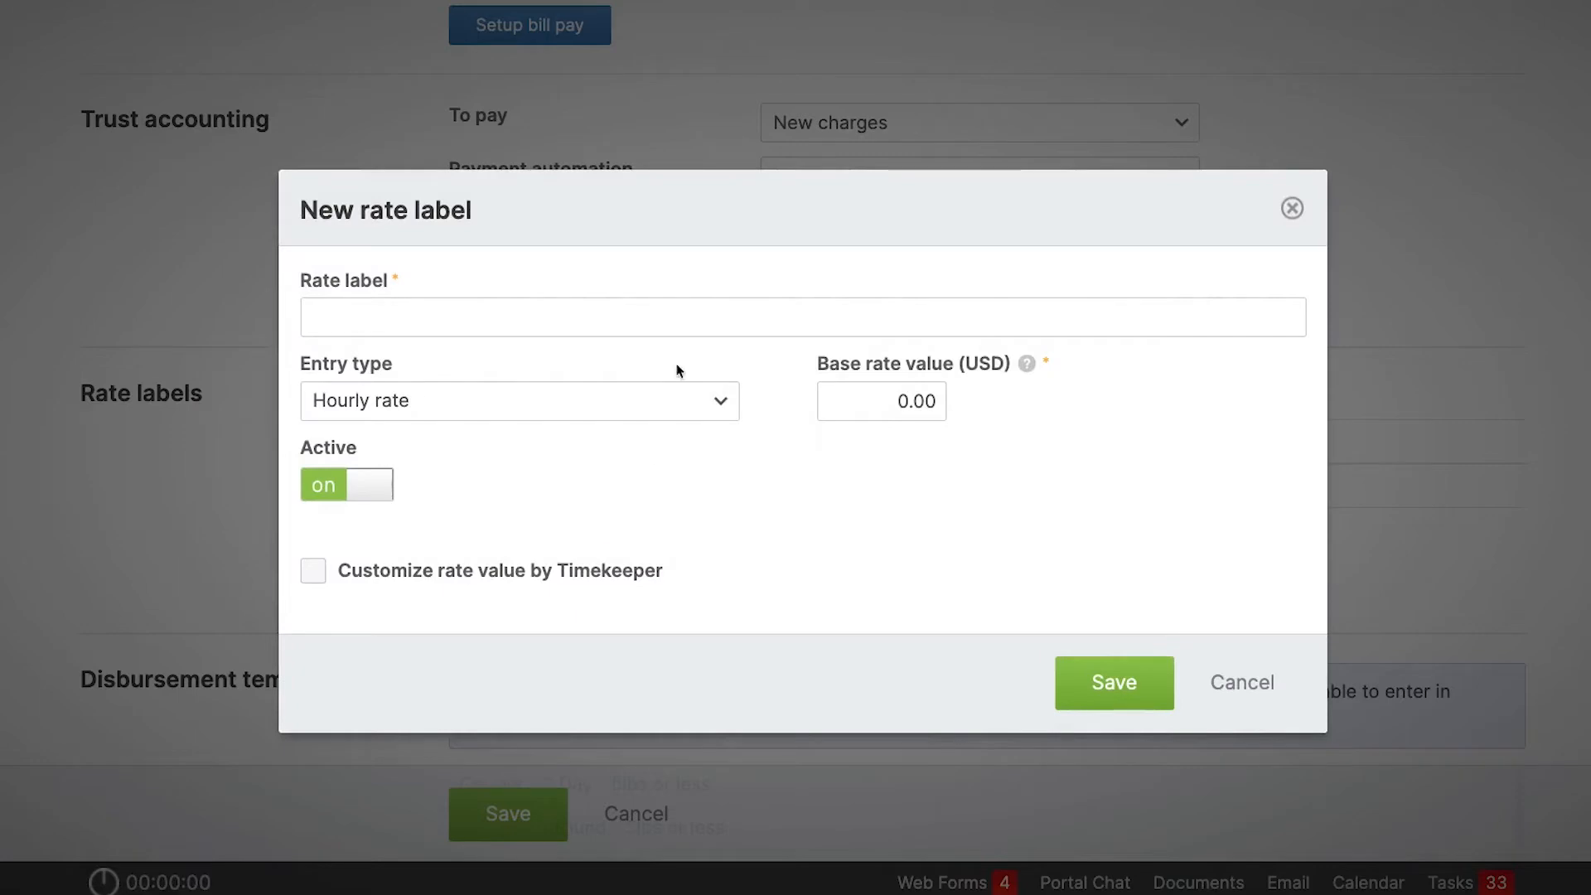
click(652, 307)
text(So)
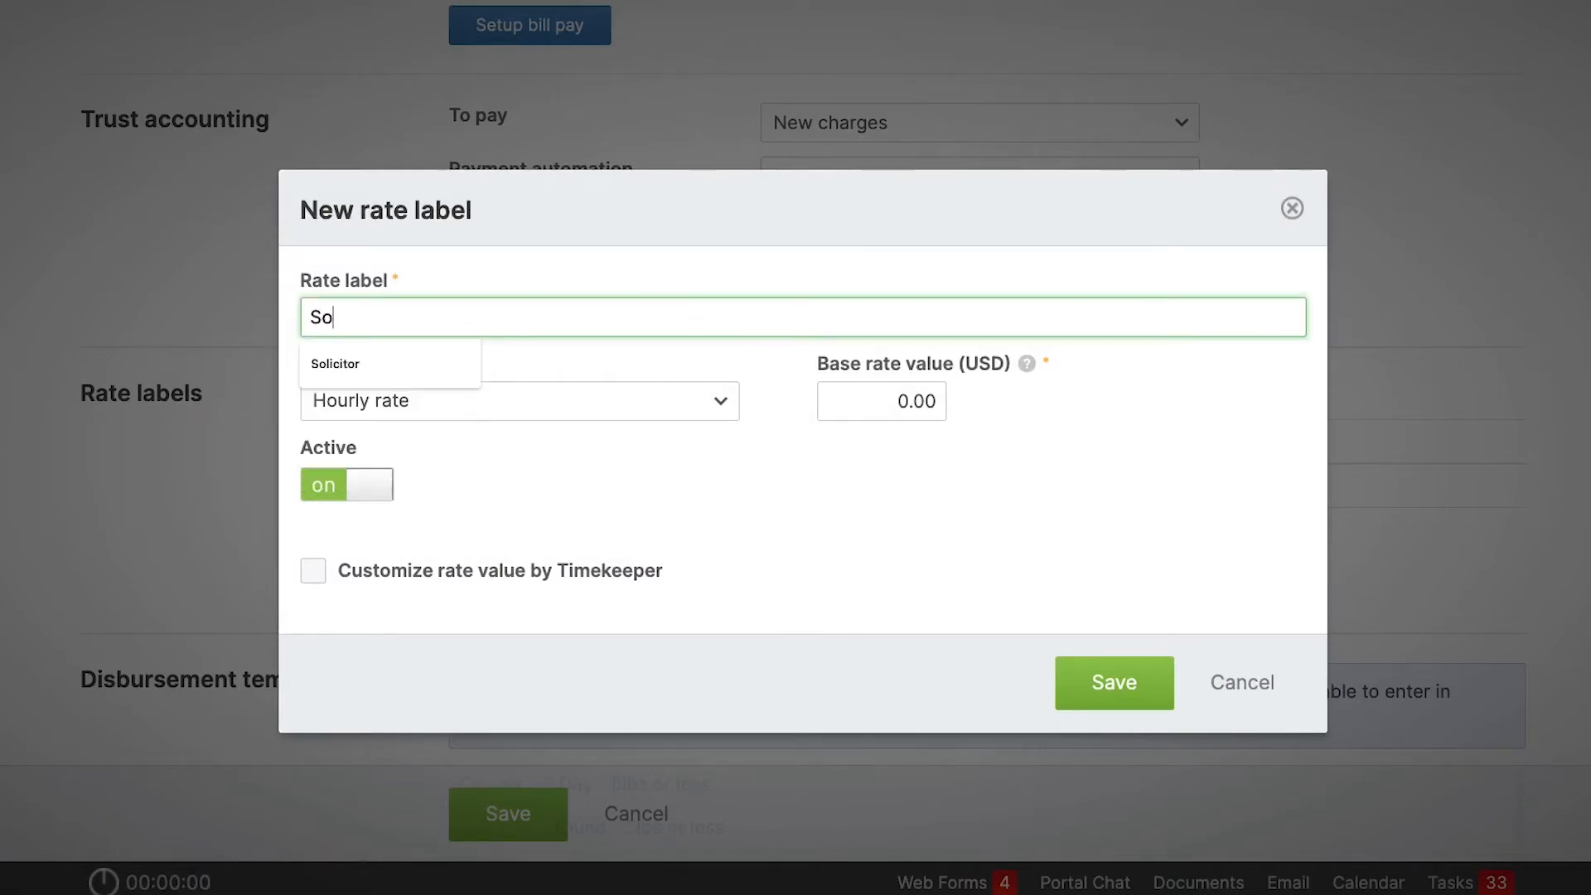
text(licitor)
click(878, 403)
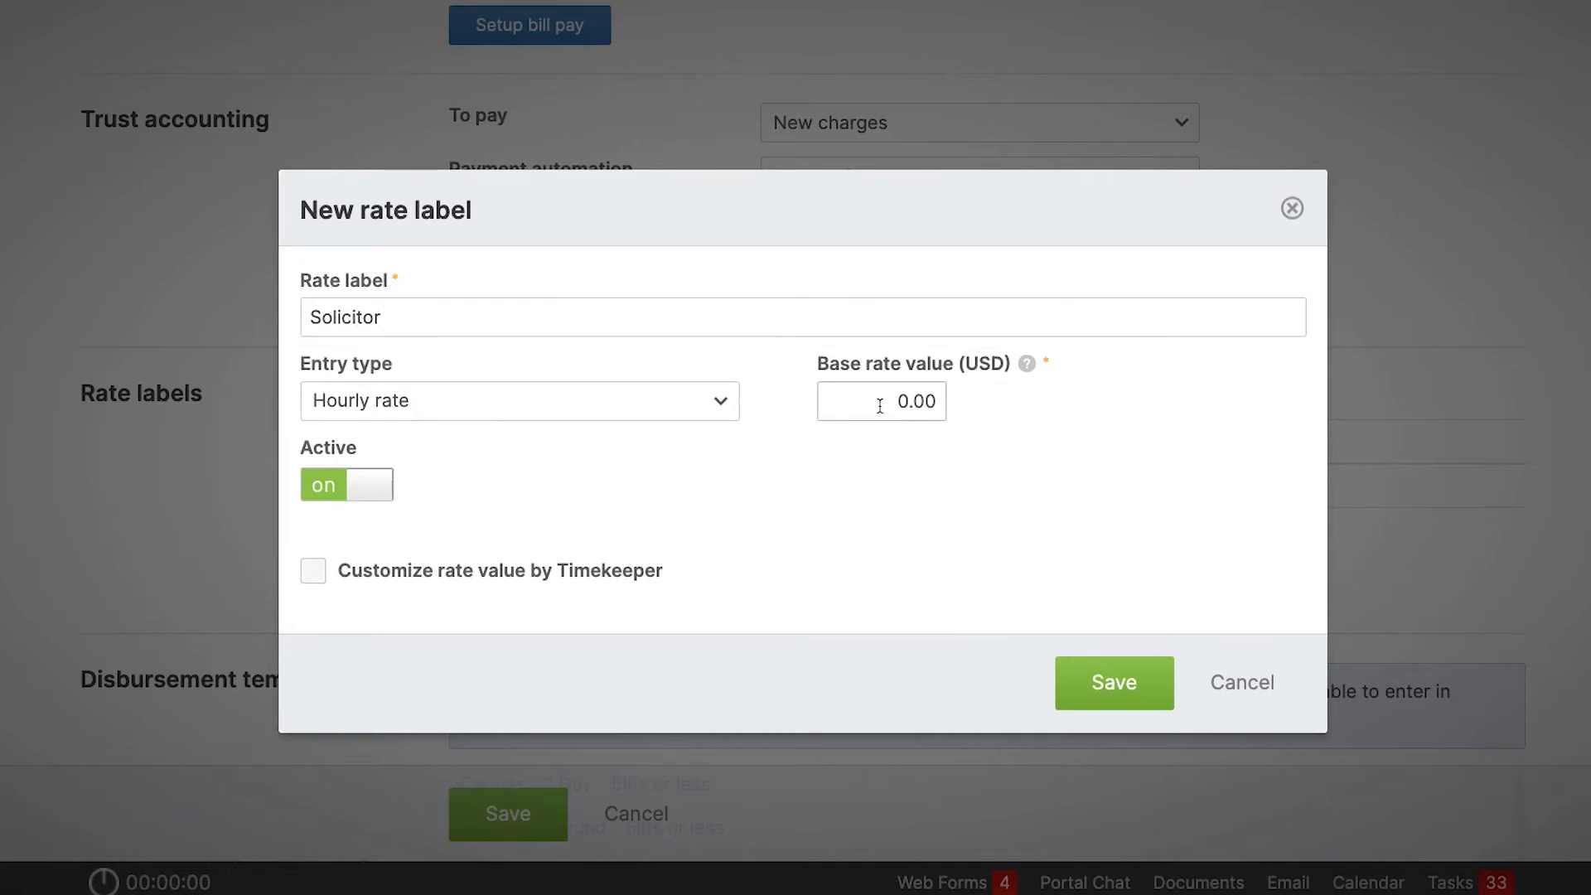
text(300)
click(864, 494)
click(1128, 684)
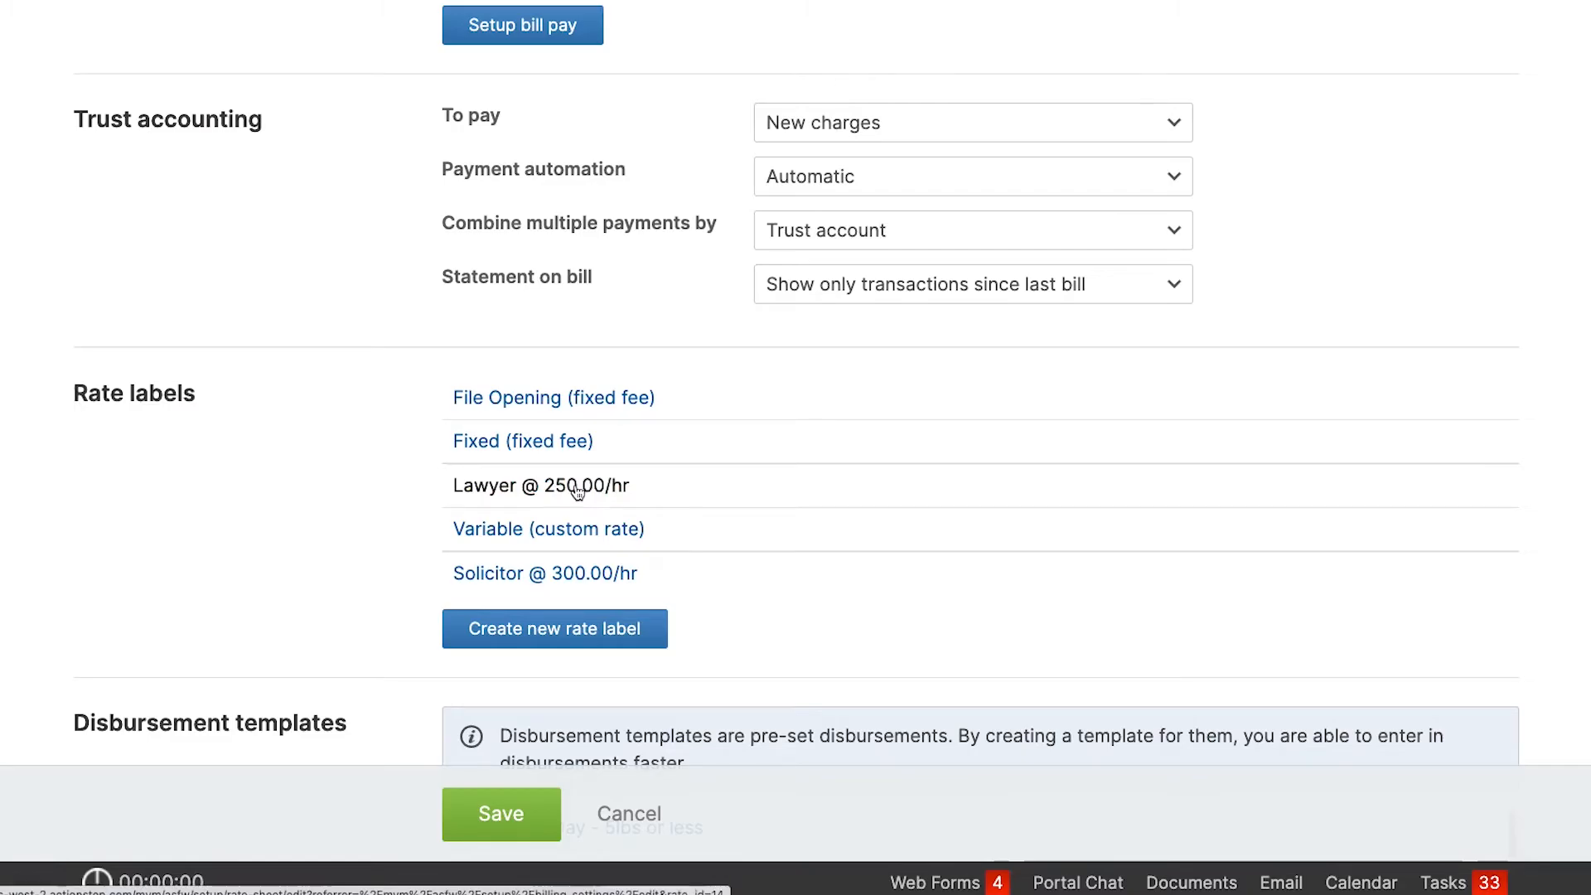
Delete the Lawyer rate label, merging it into Solicitor with the deletion reason "No longer required".
click(577, 489)
click(407, 672)
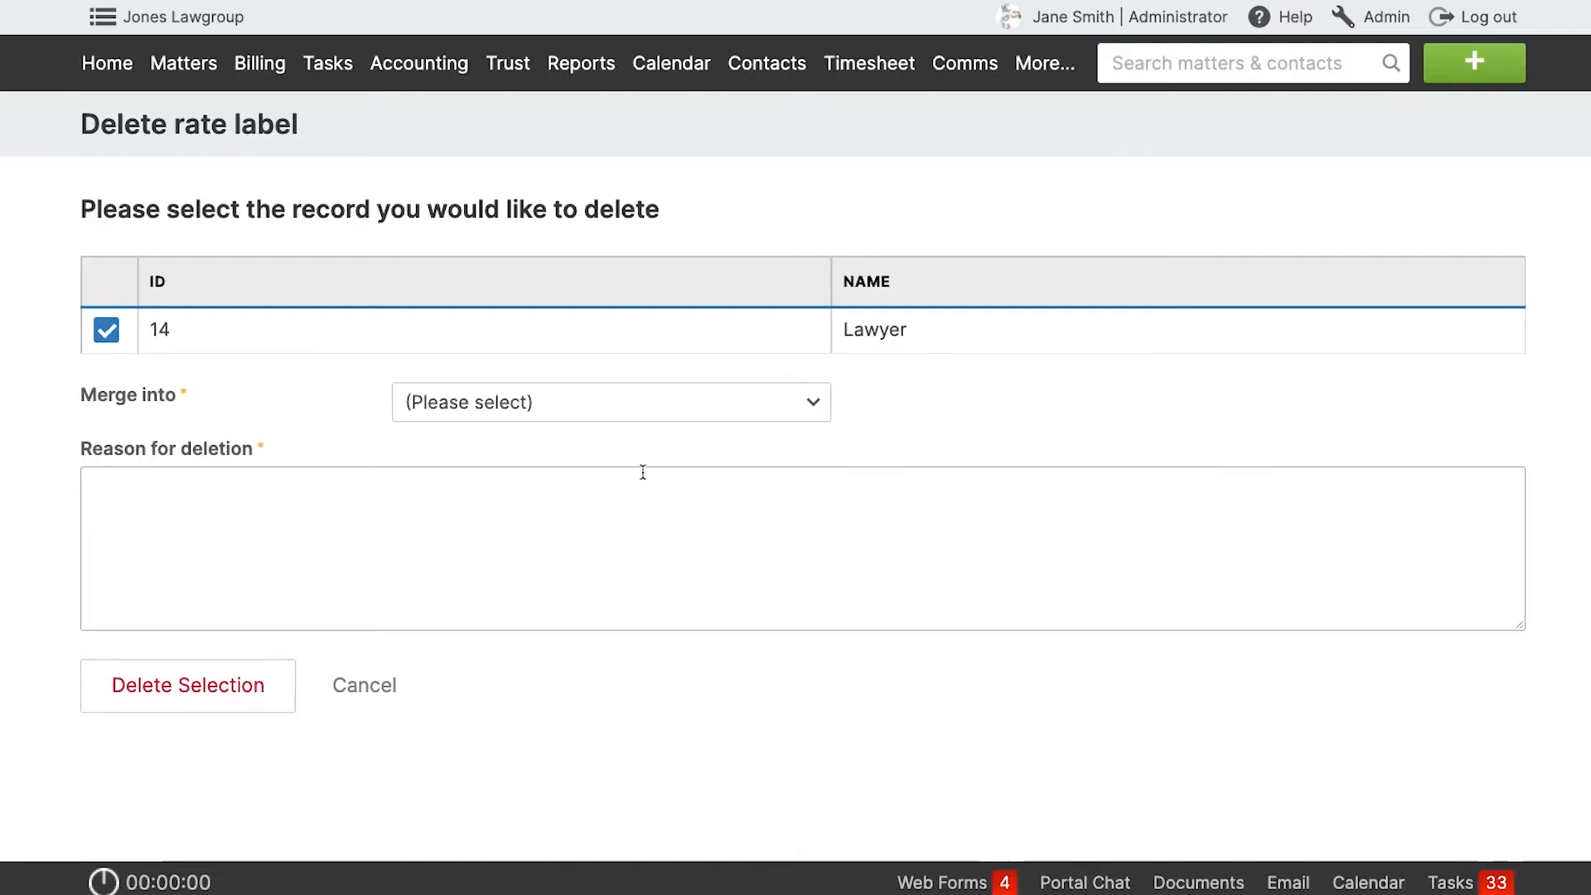
click(661, 417)
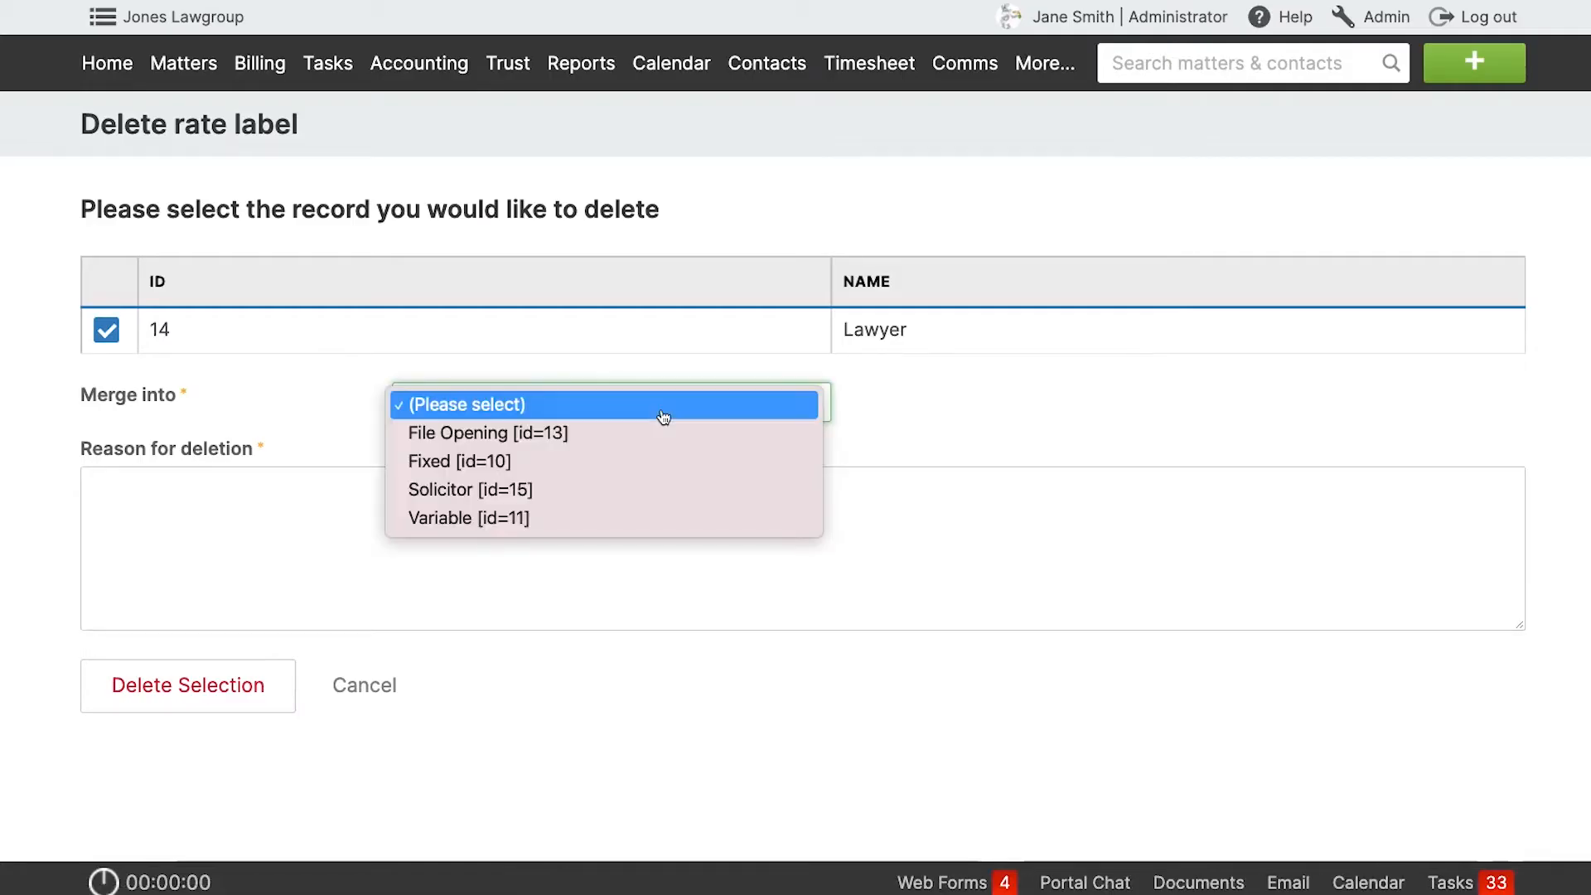
click(630, 493)
click(540, 501)
text(No longer required)
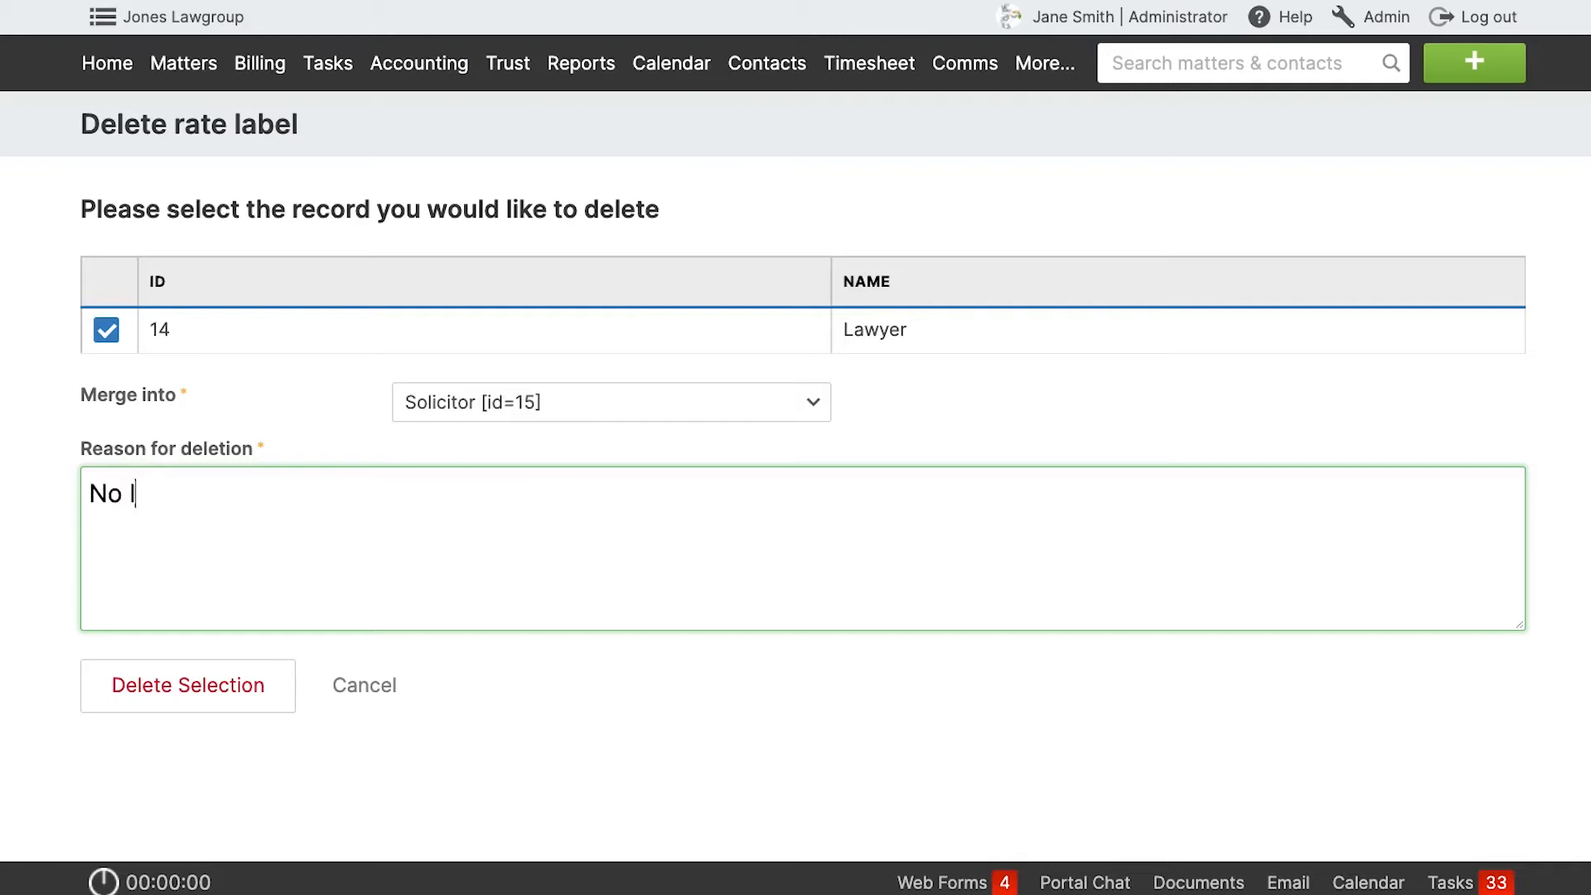
click(201, 682)
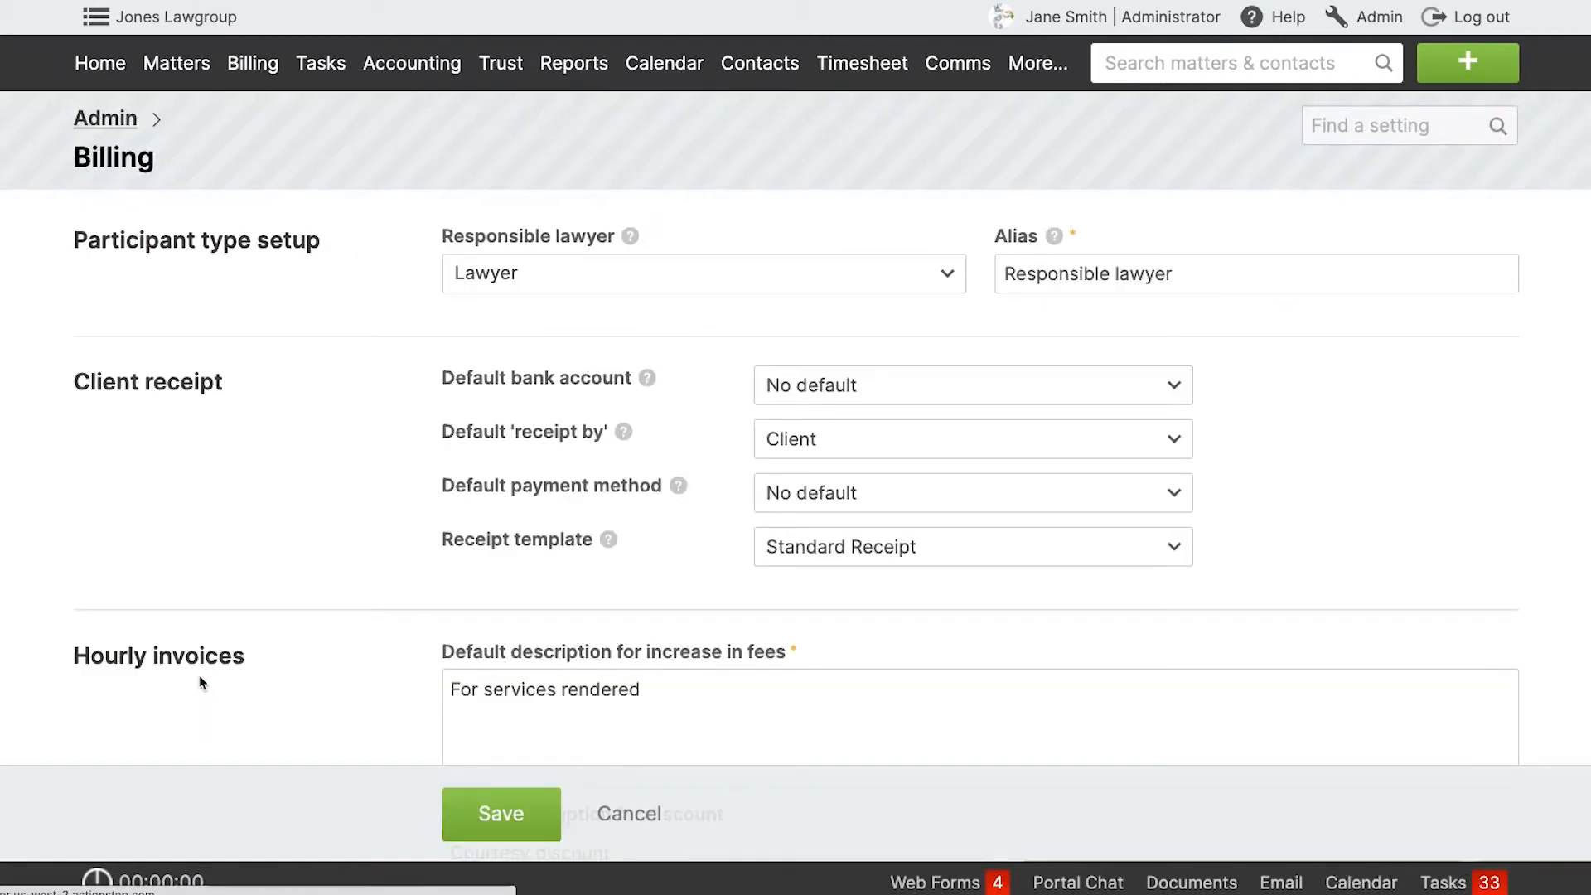
Find the Initial Consult matter with ID 151 and examine the rate labels on its billing fees.
click(1150, 62)
text(151)
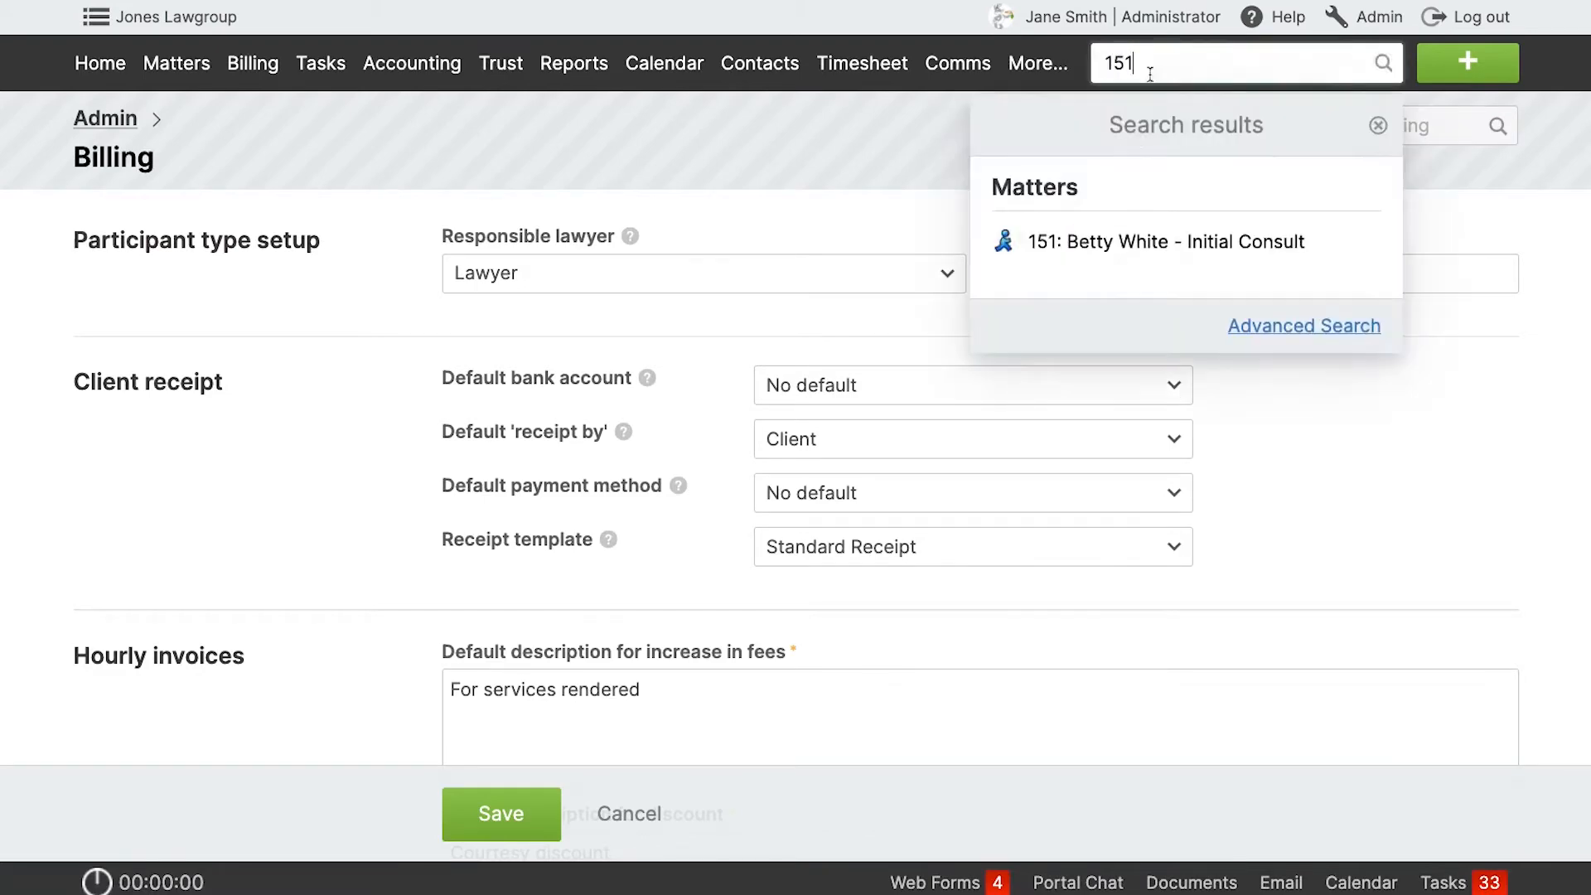
click(1132, 246)
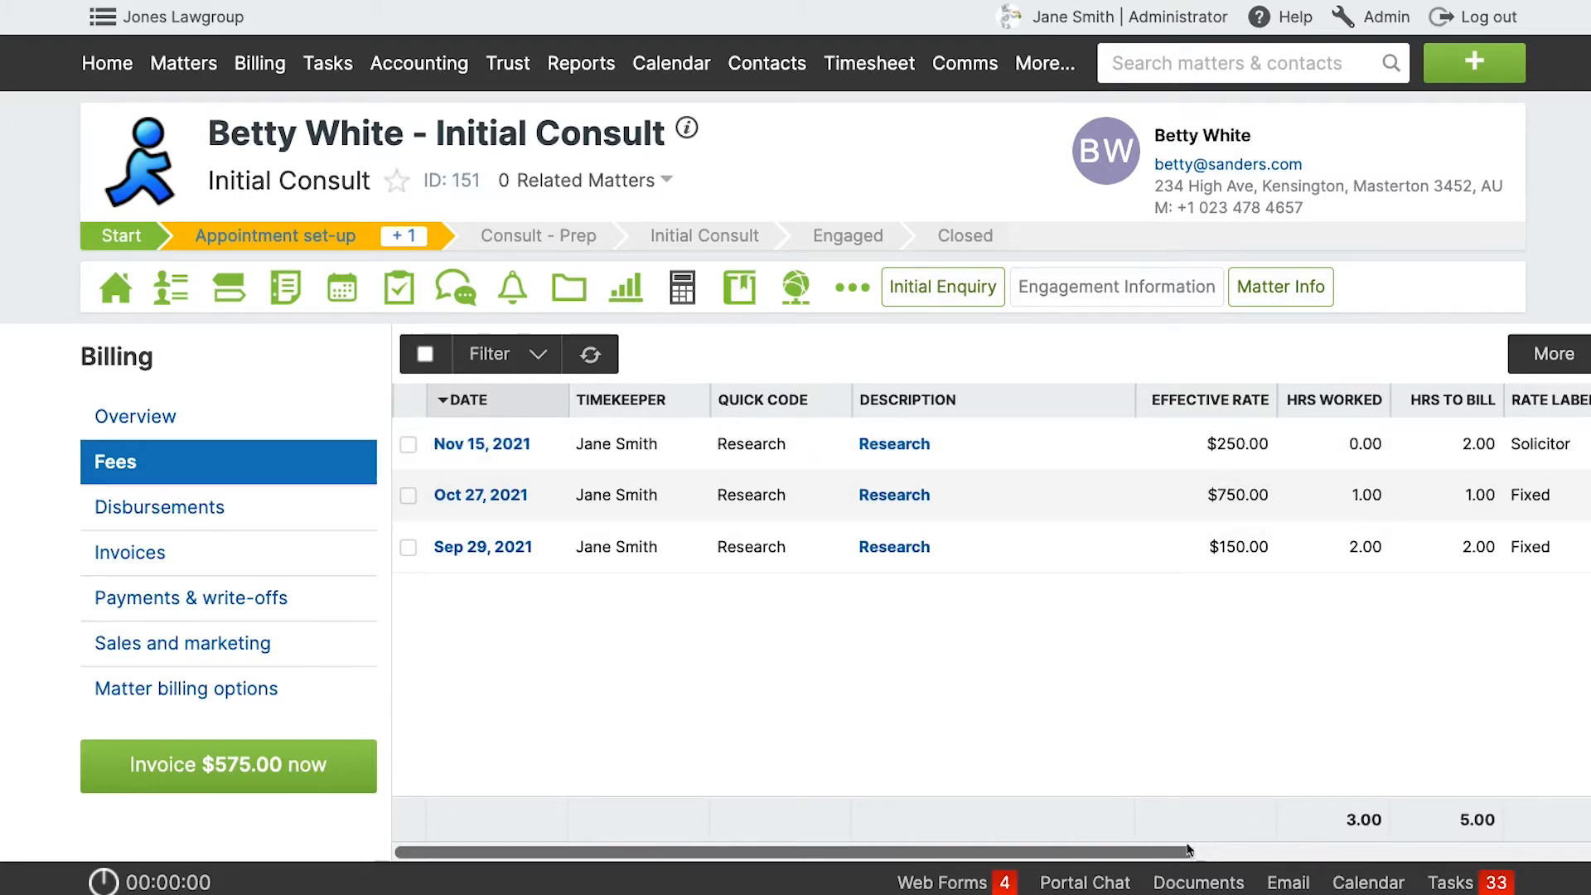
drag(1195, 845, 1110, 837)
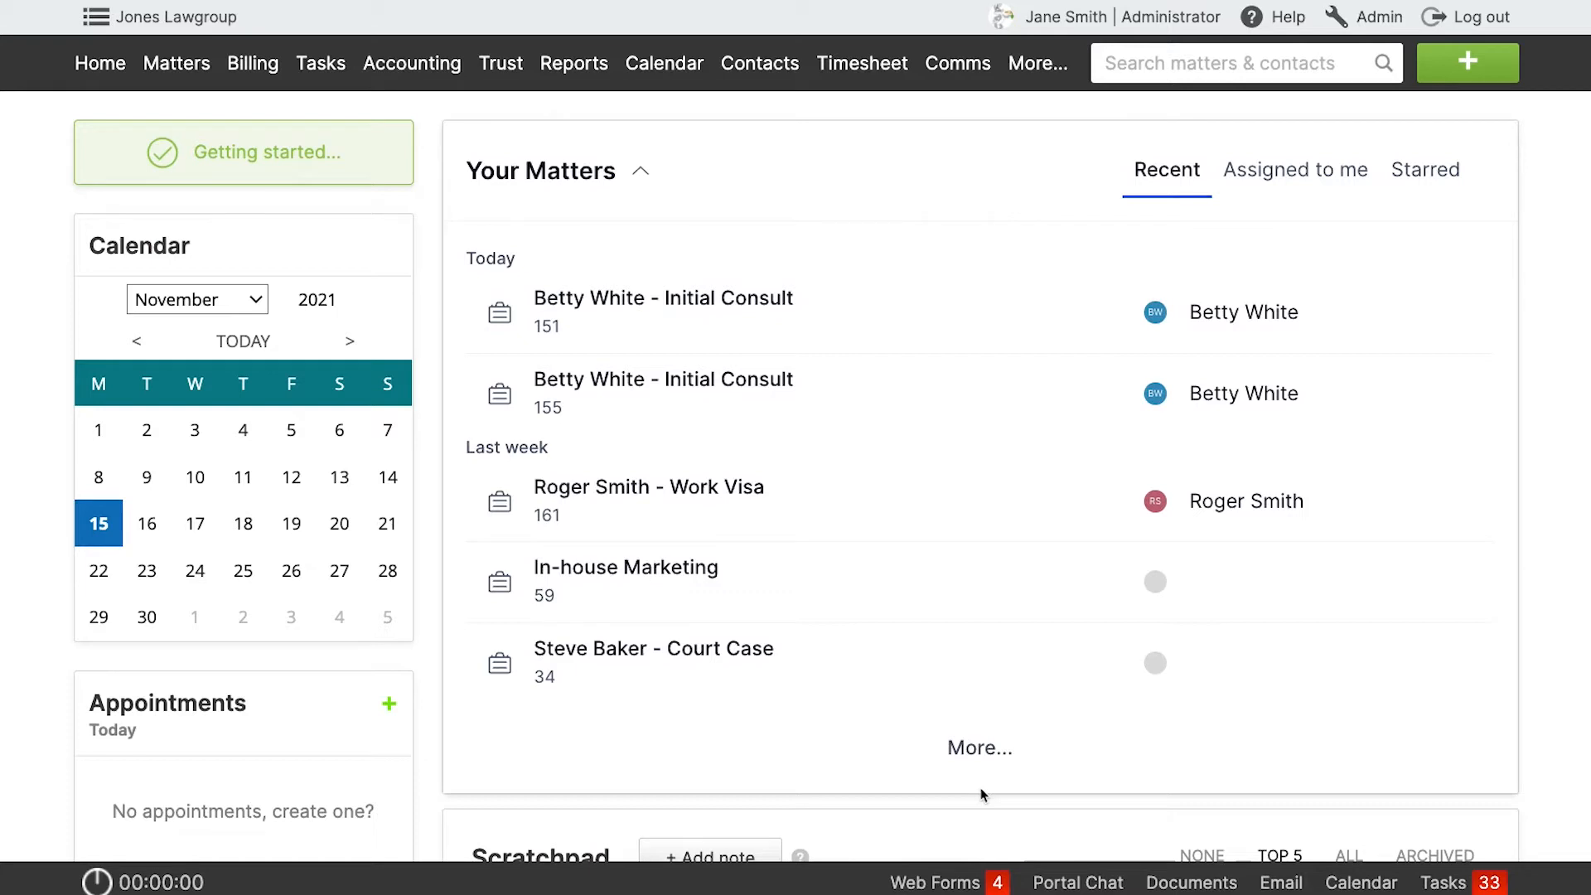
Open the admin billing settings and review the list of rate labels.
click(1366, 18)
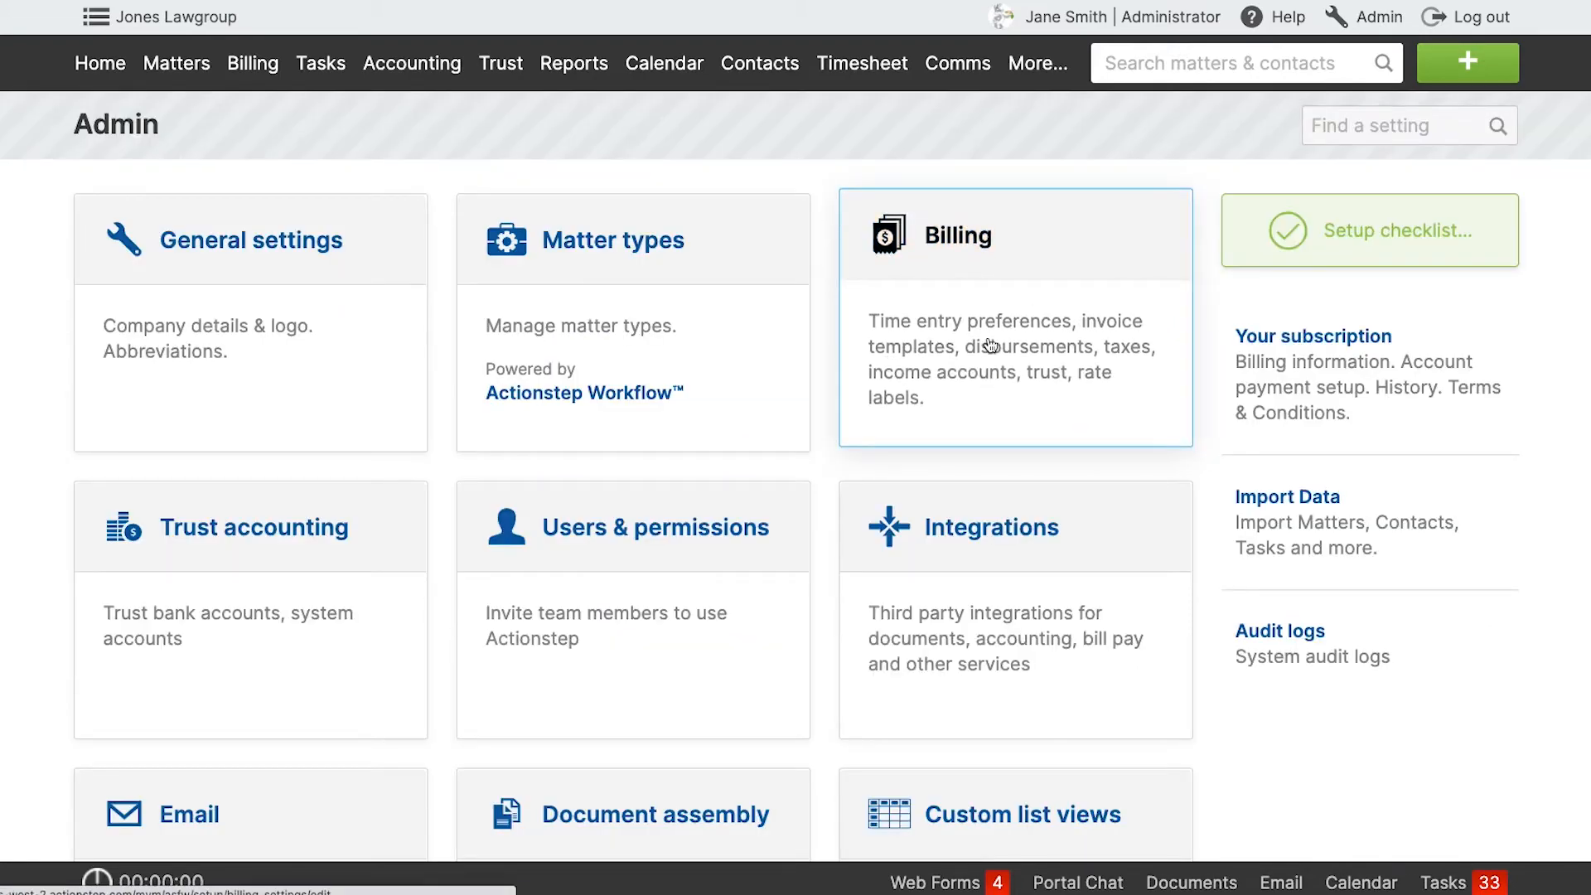
click(990, 346)
scroll(828, 547, down, 15)
scroll(828, 542, down, 20)
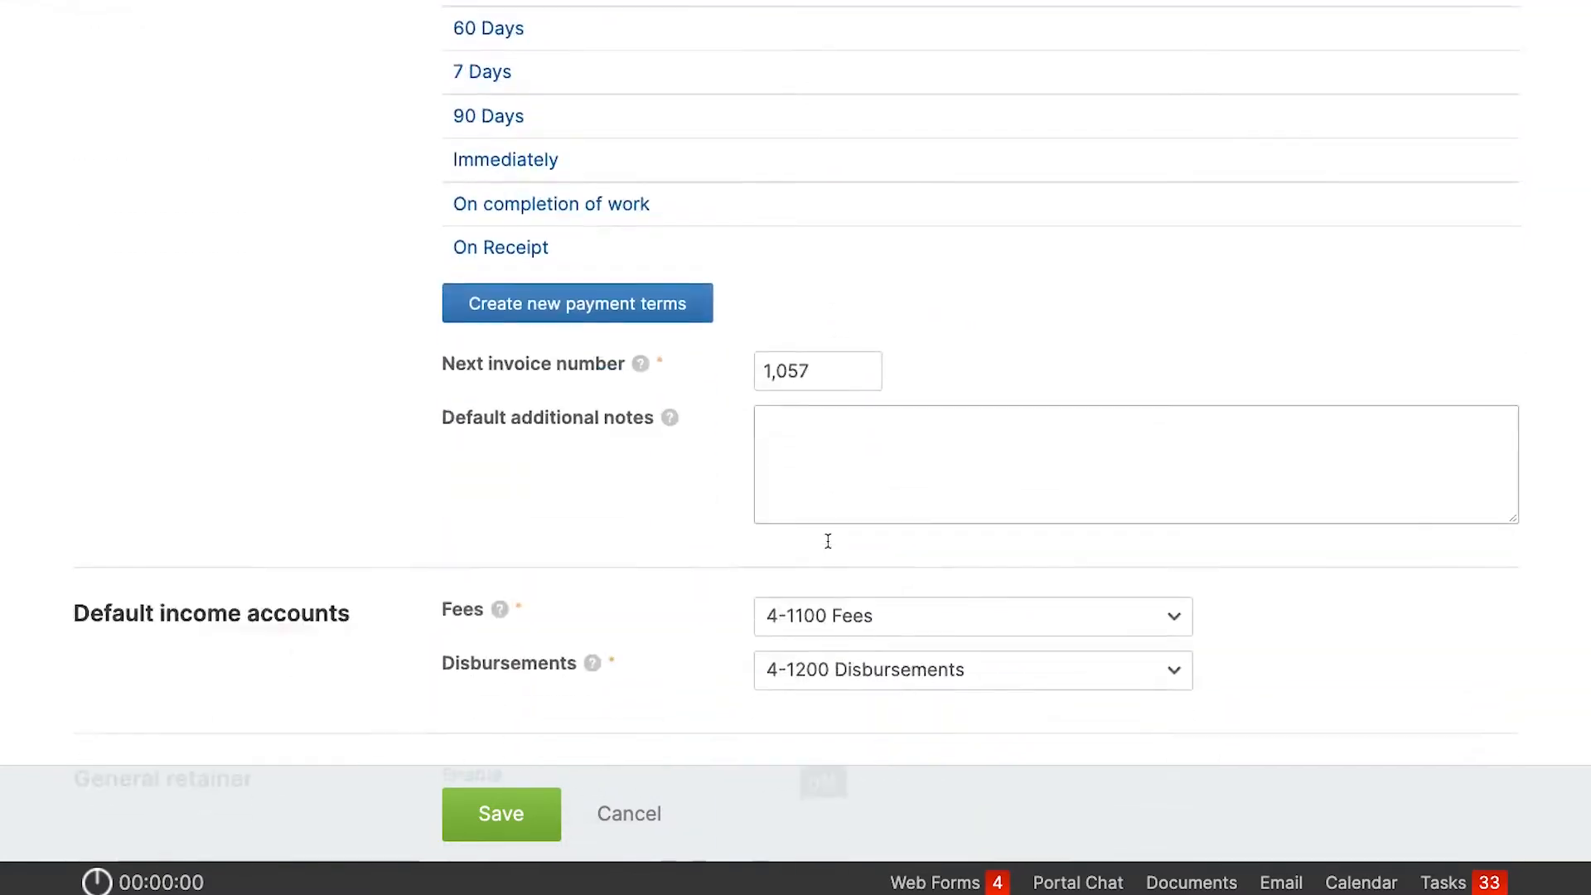
scroll(827, 542, down, 10)
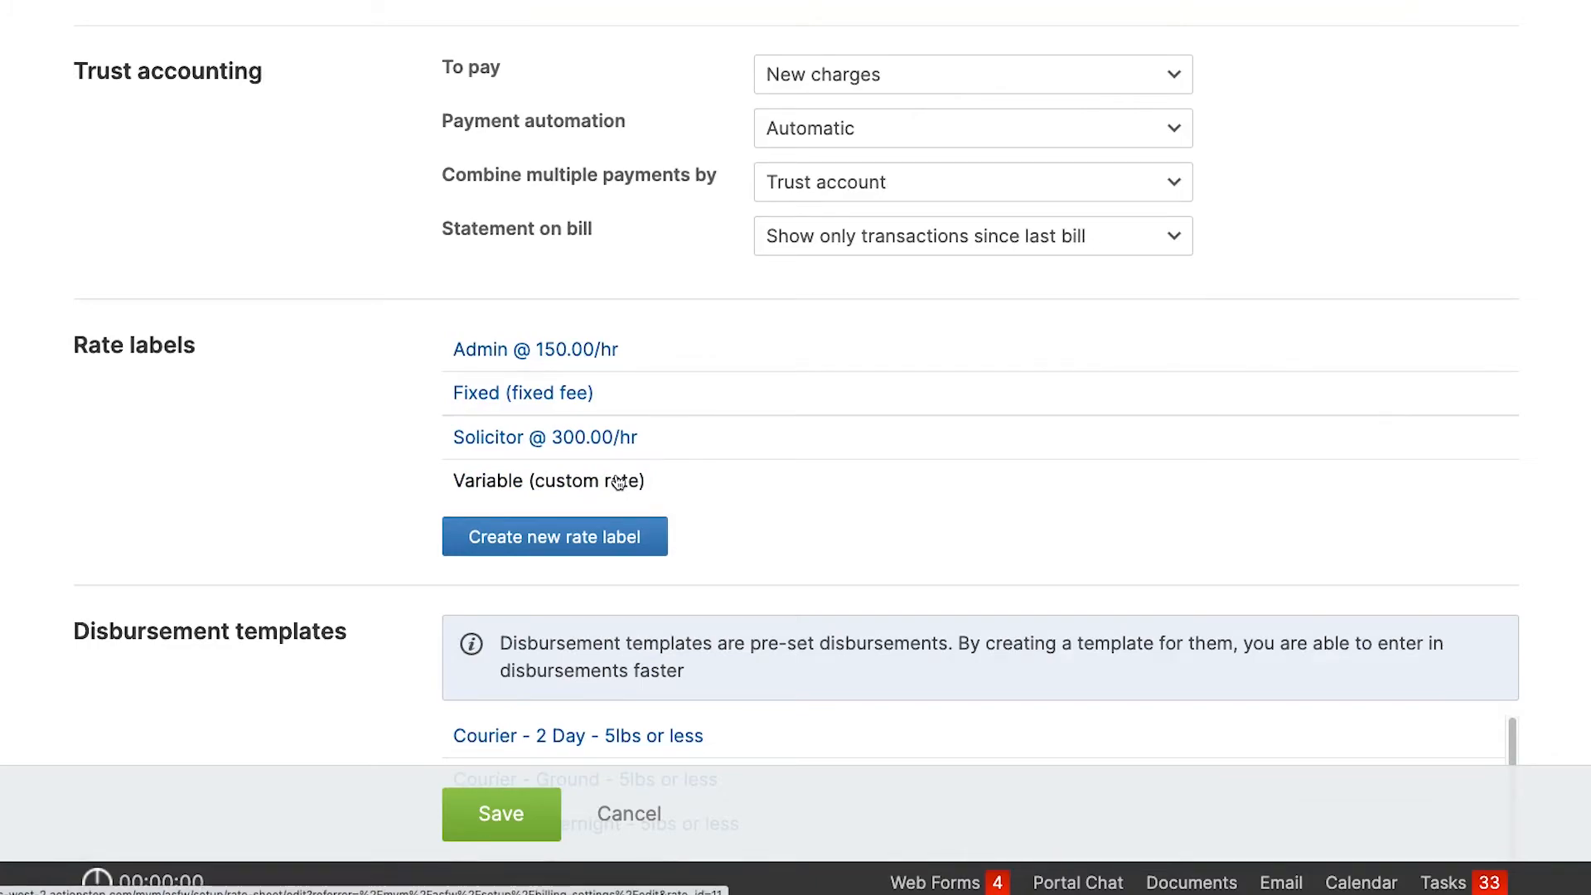
scroll(799, 450, up, 15)
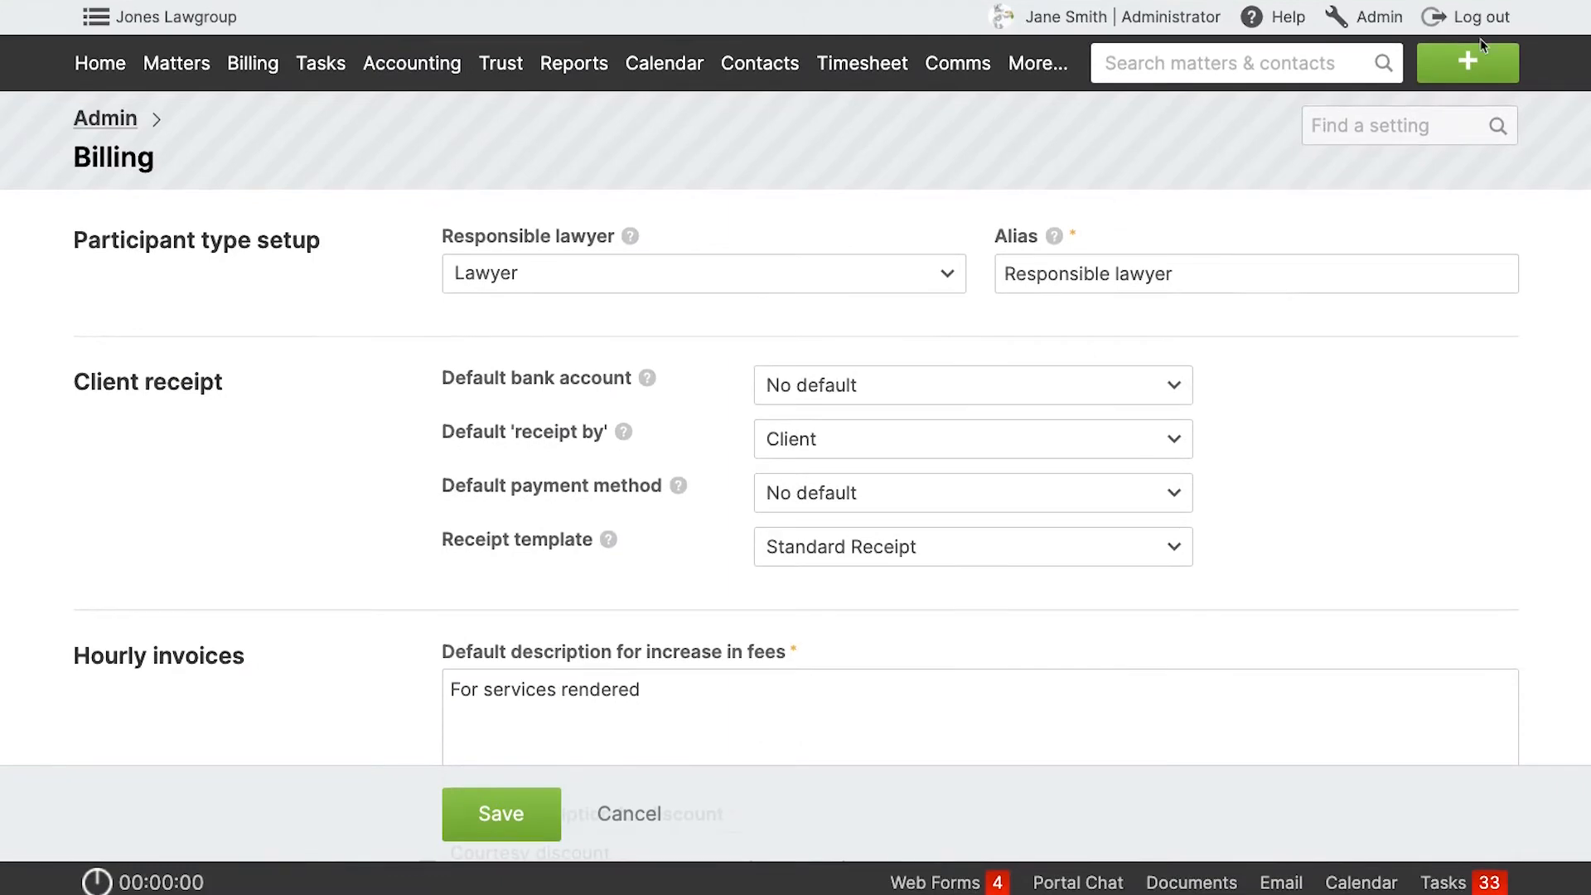
Start a time entry for the Initial Consult matter with ID 151, examine the available rate labels, and close it without saving.
click(1468, 62)
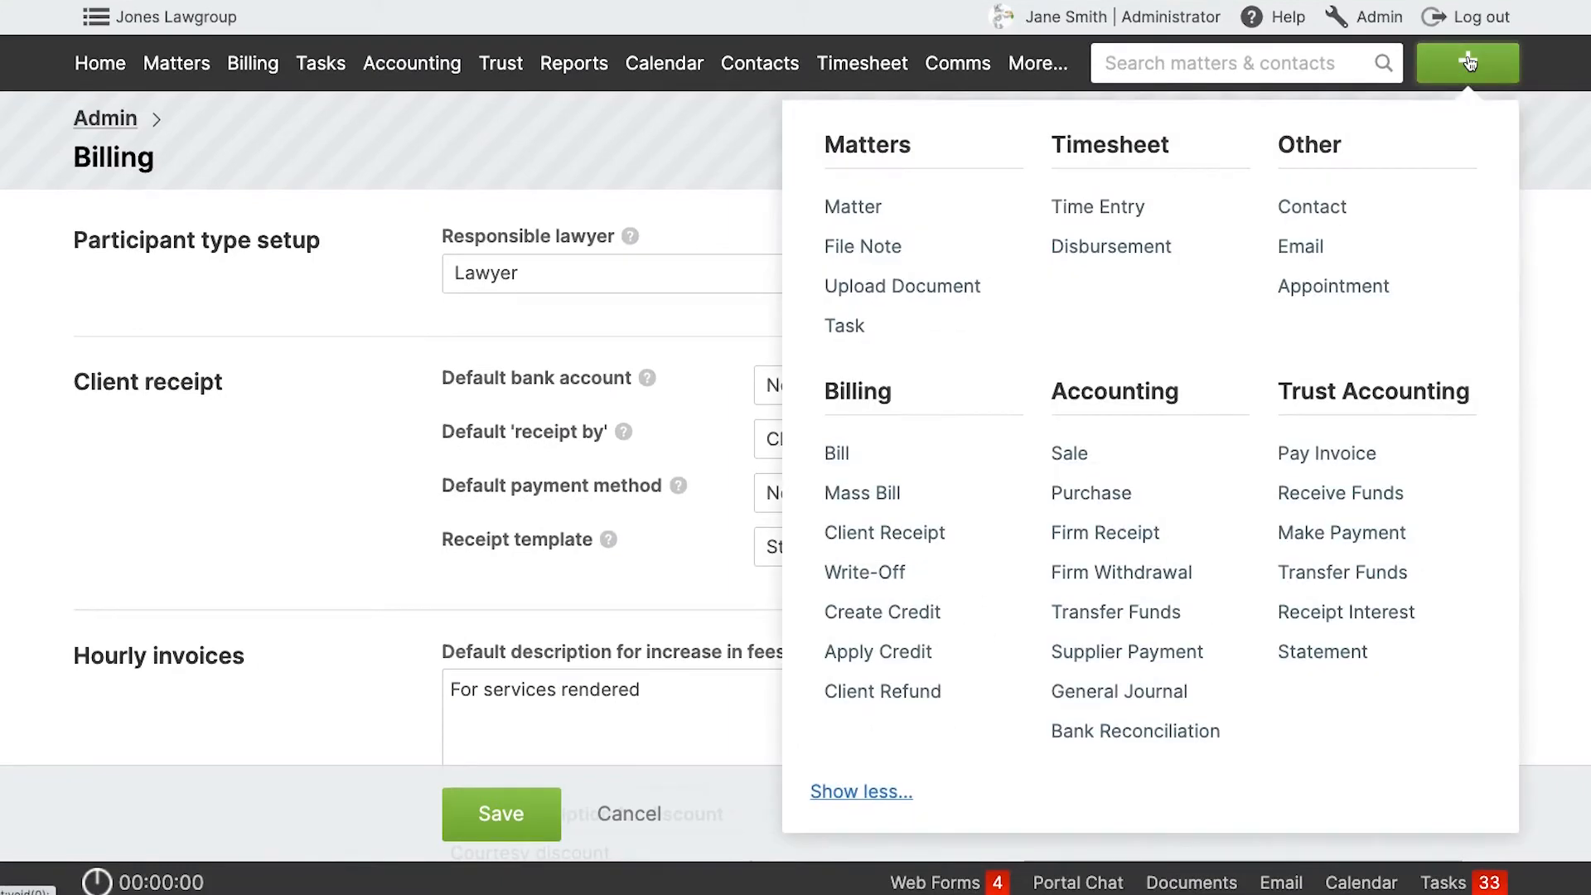
click(1110, 209)
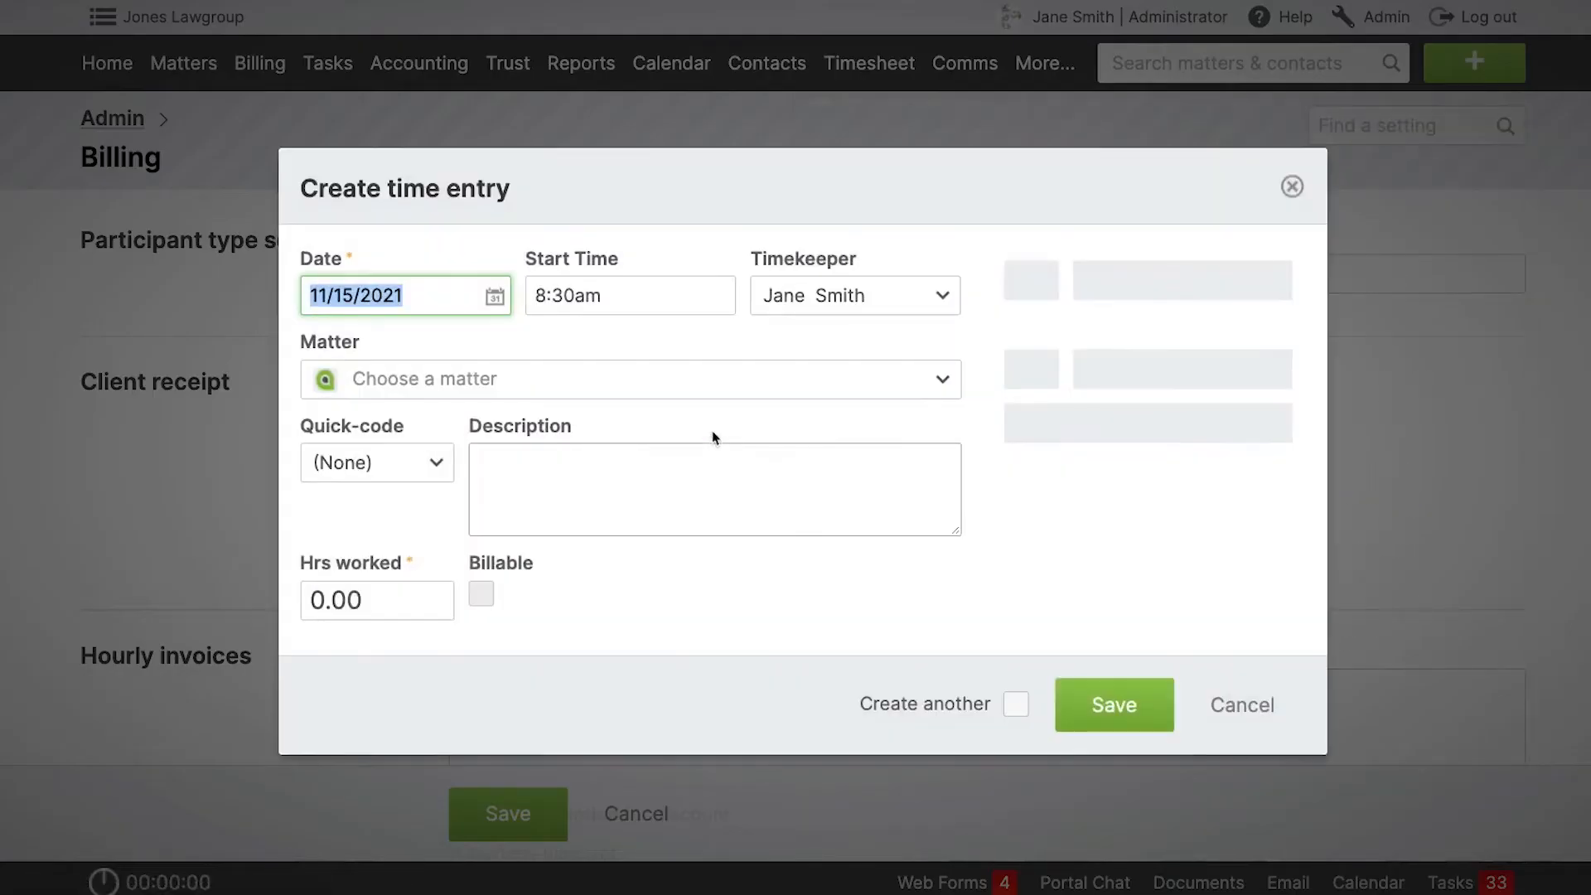
click(676, 387)
text(151)
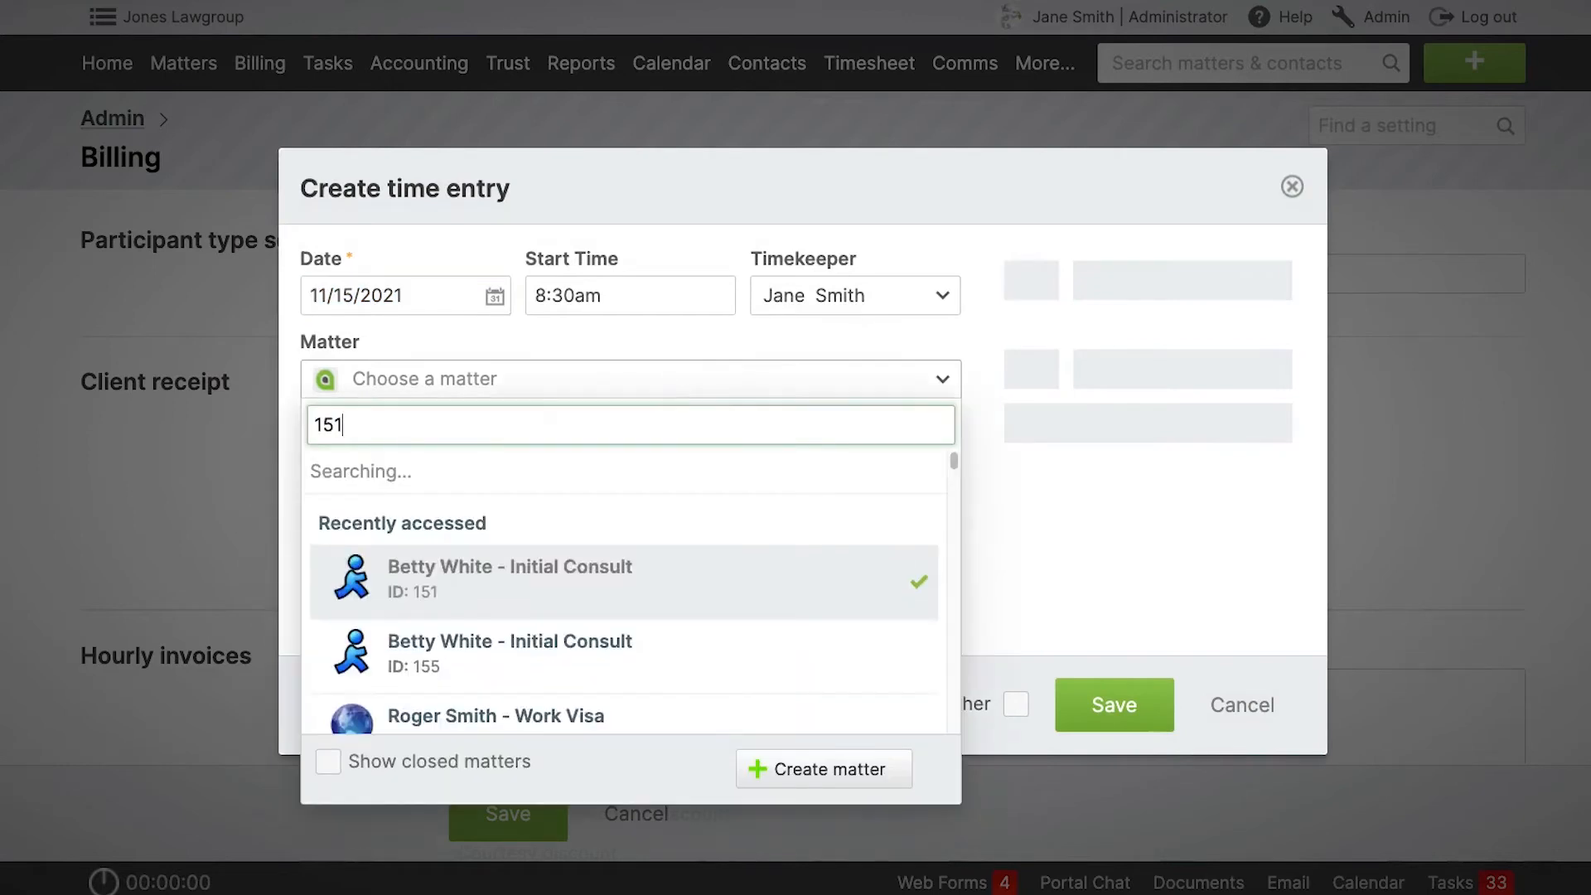
click(646, 476)
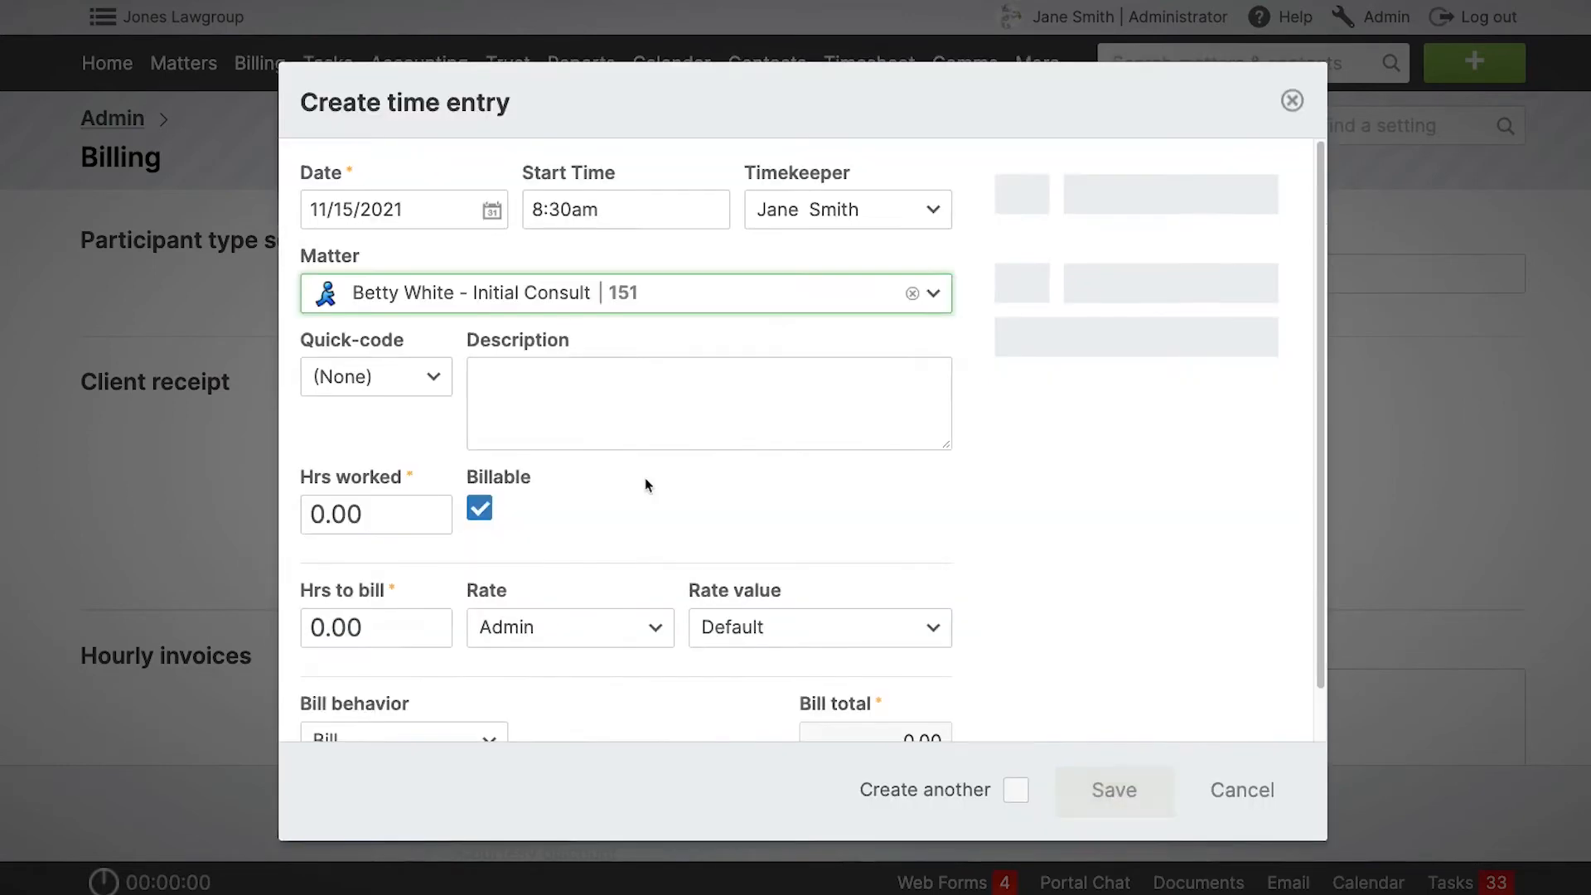
click(586, 634)
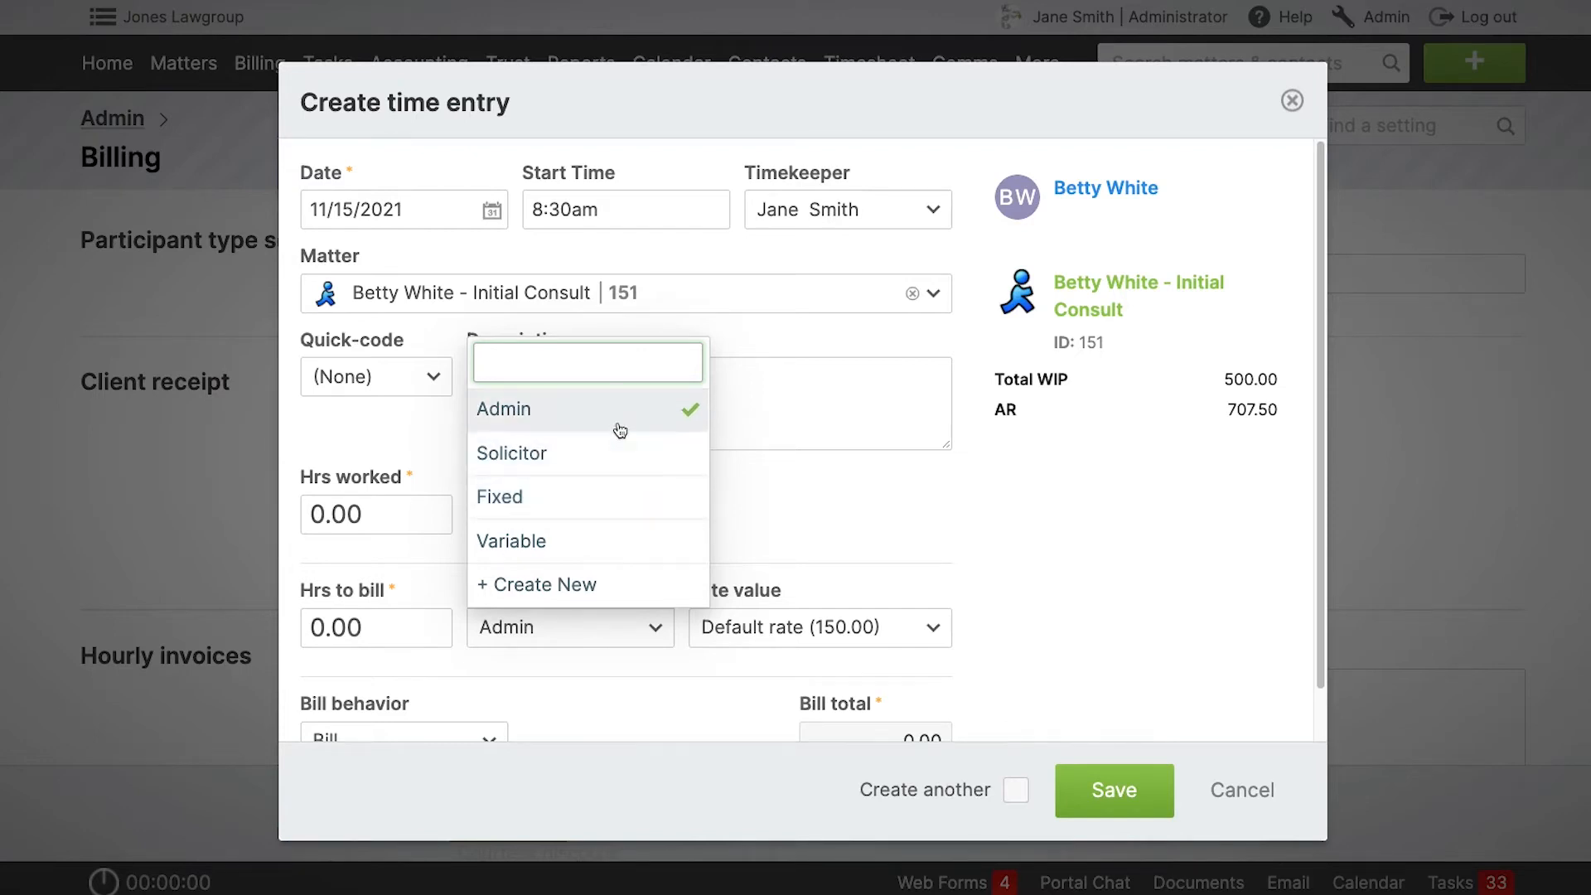
click(1178, 569)
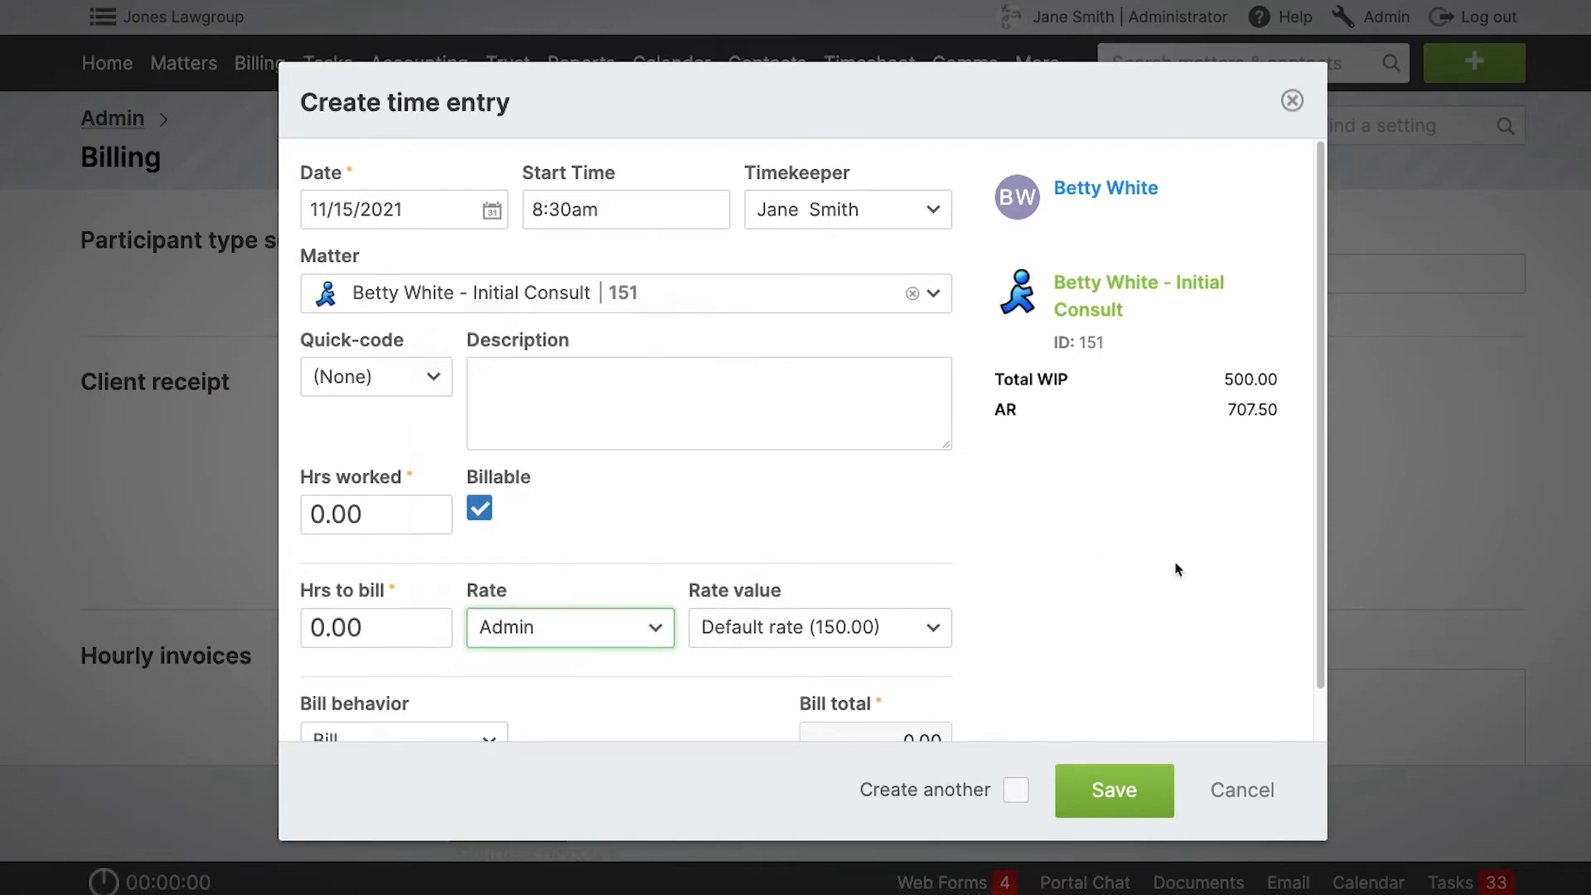
click(1292, 100)
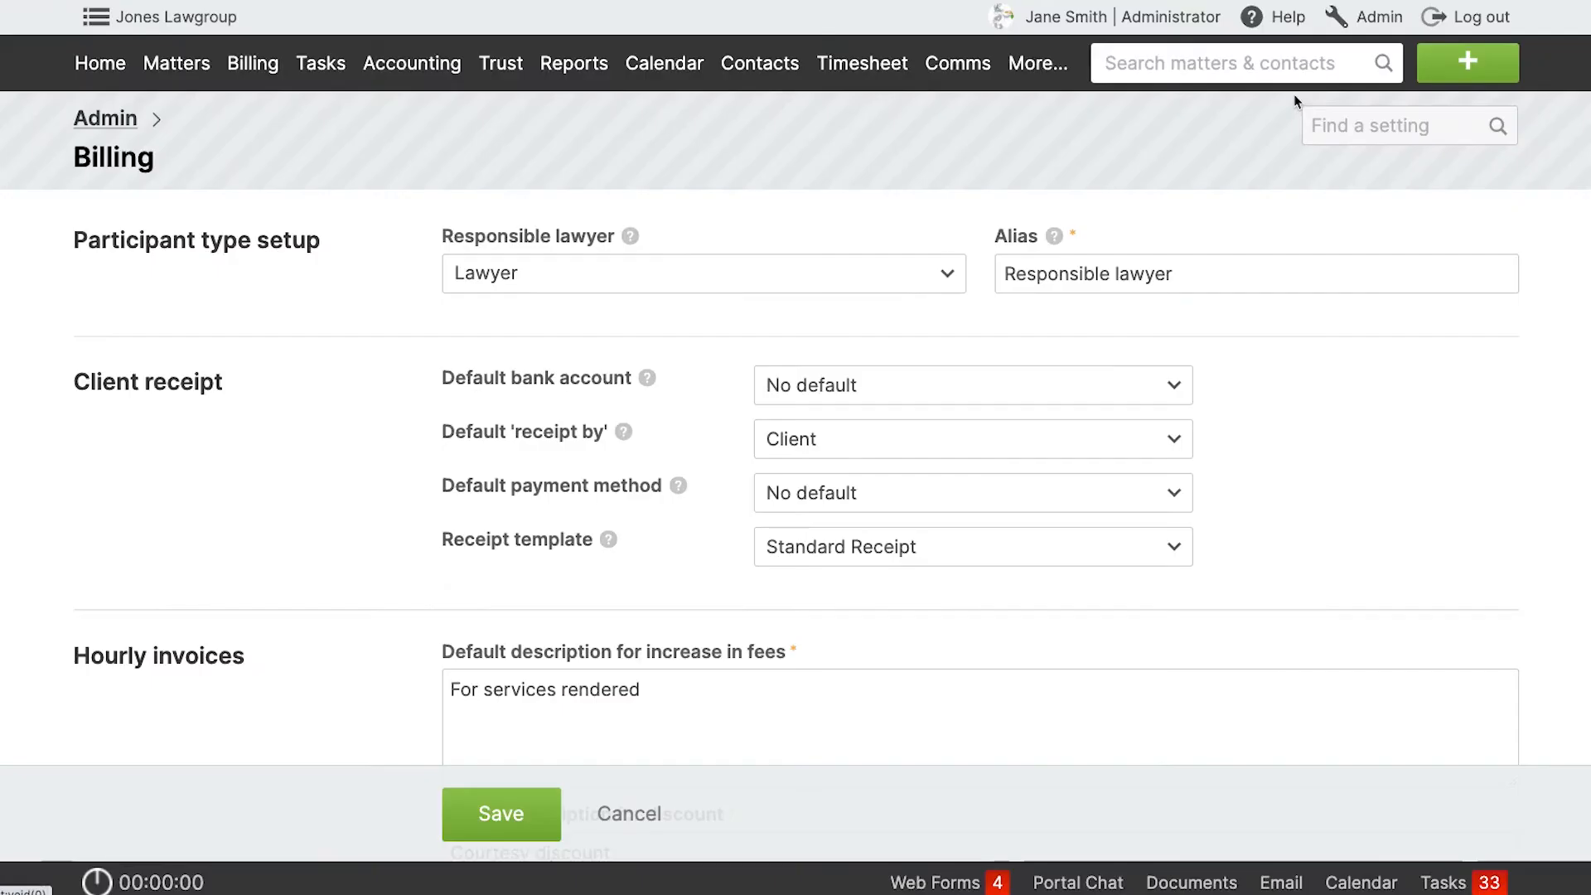
Set the Administrator system role's default rate sheet to Solicitor in the user permission settings and save it.
click(1386, 17)
click(884, 301)
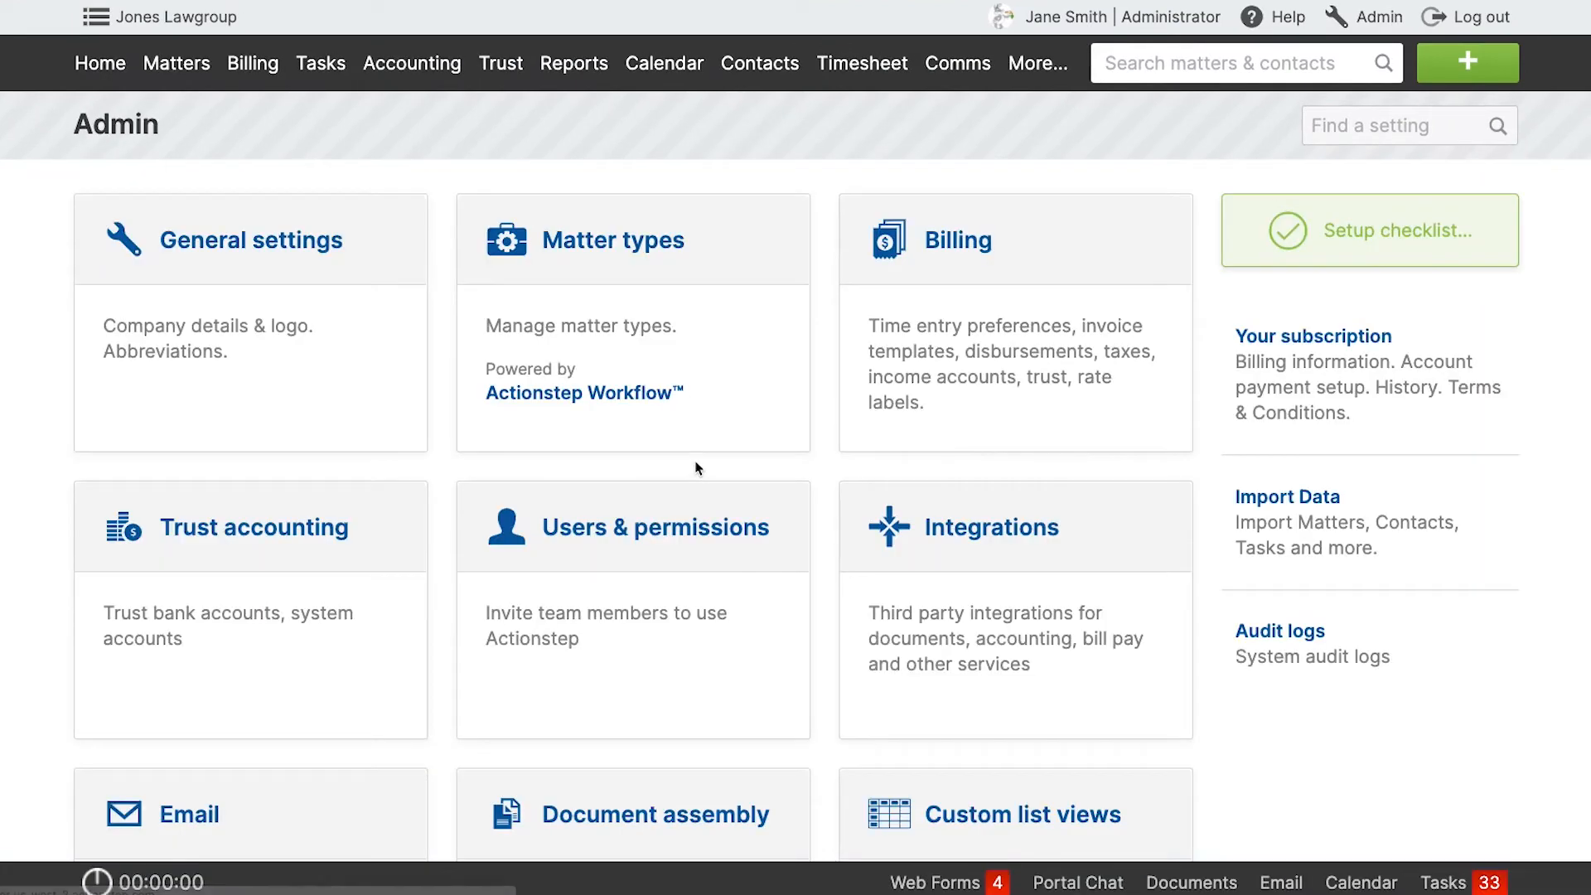
click(667, 559)
click(1363, 502)
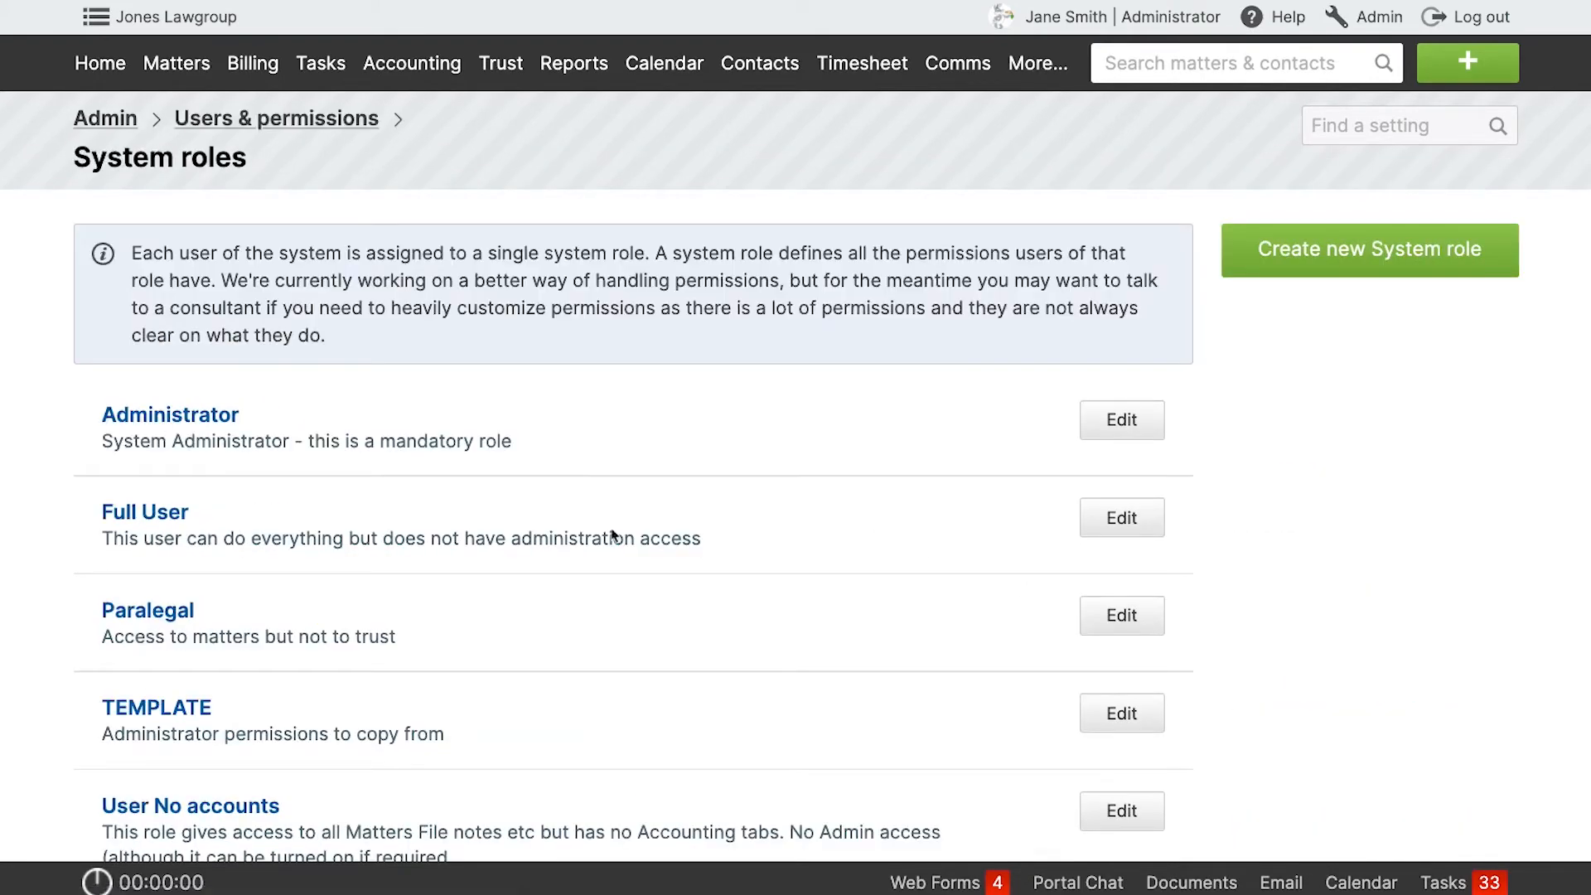
click(197, 418)
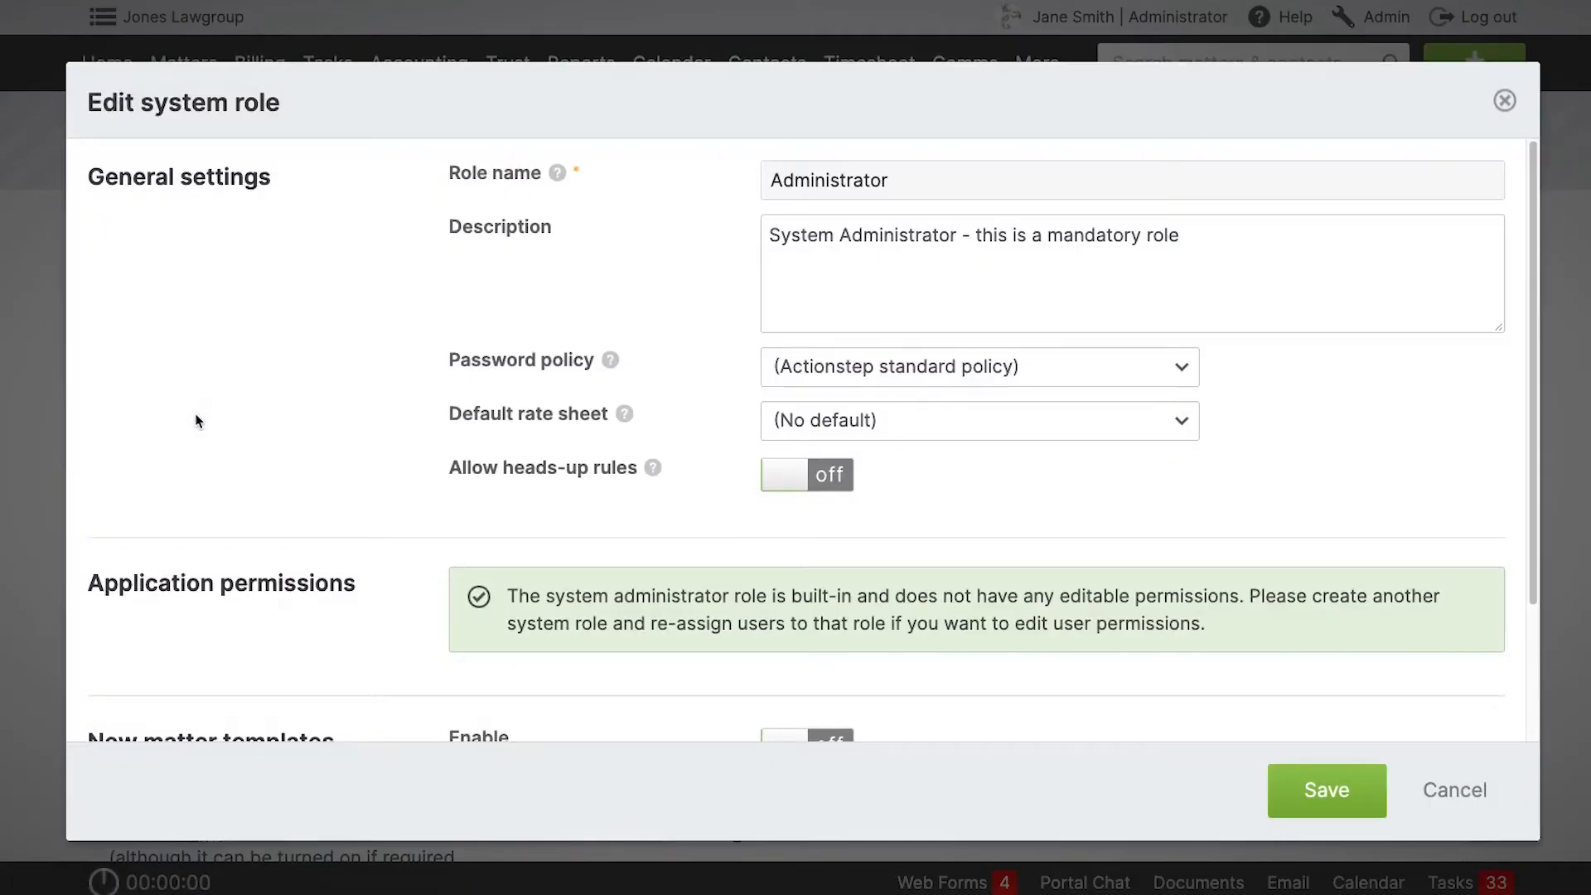
click(820, 418)
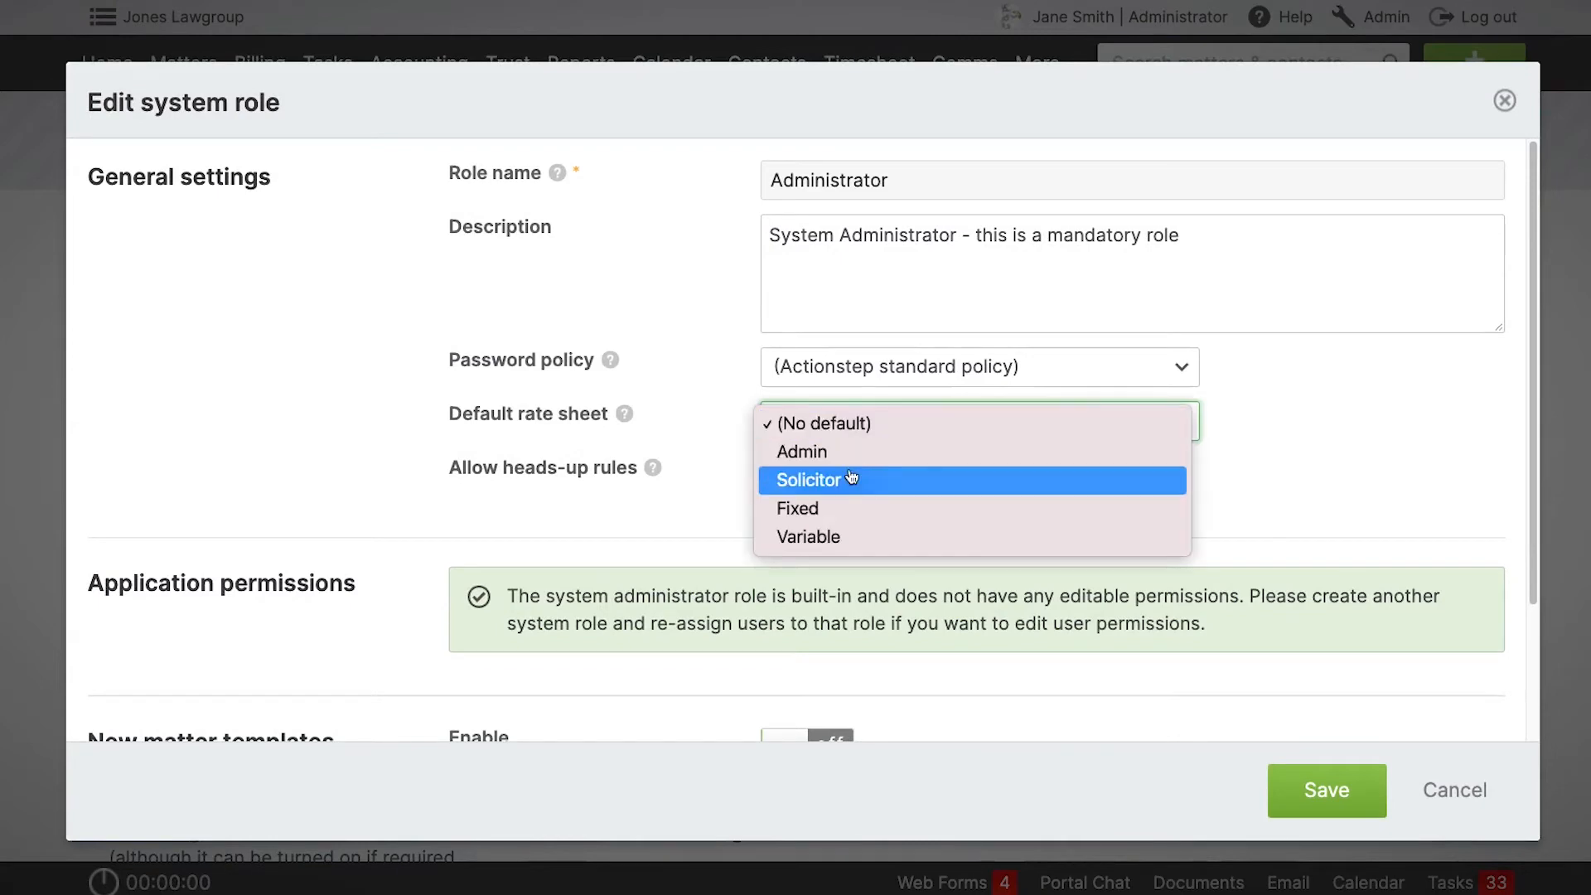
click(829, 481)
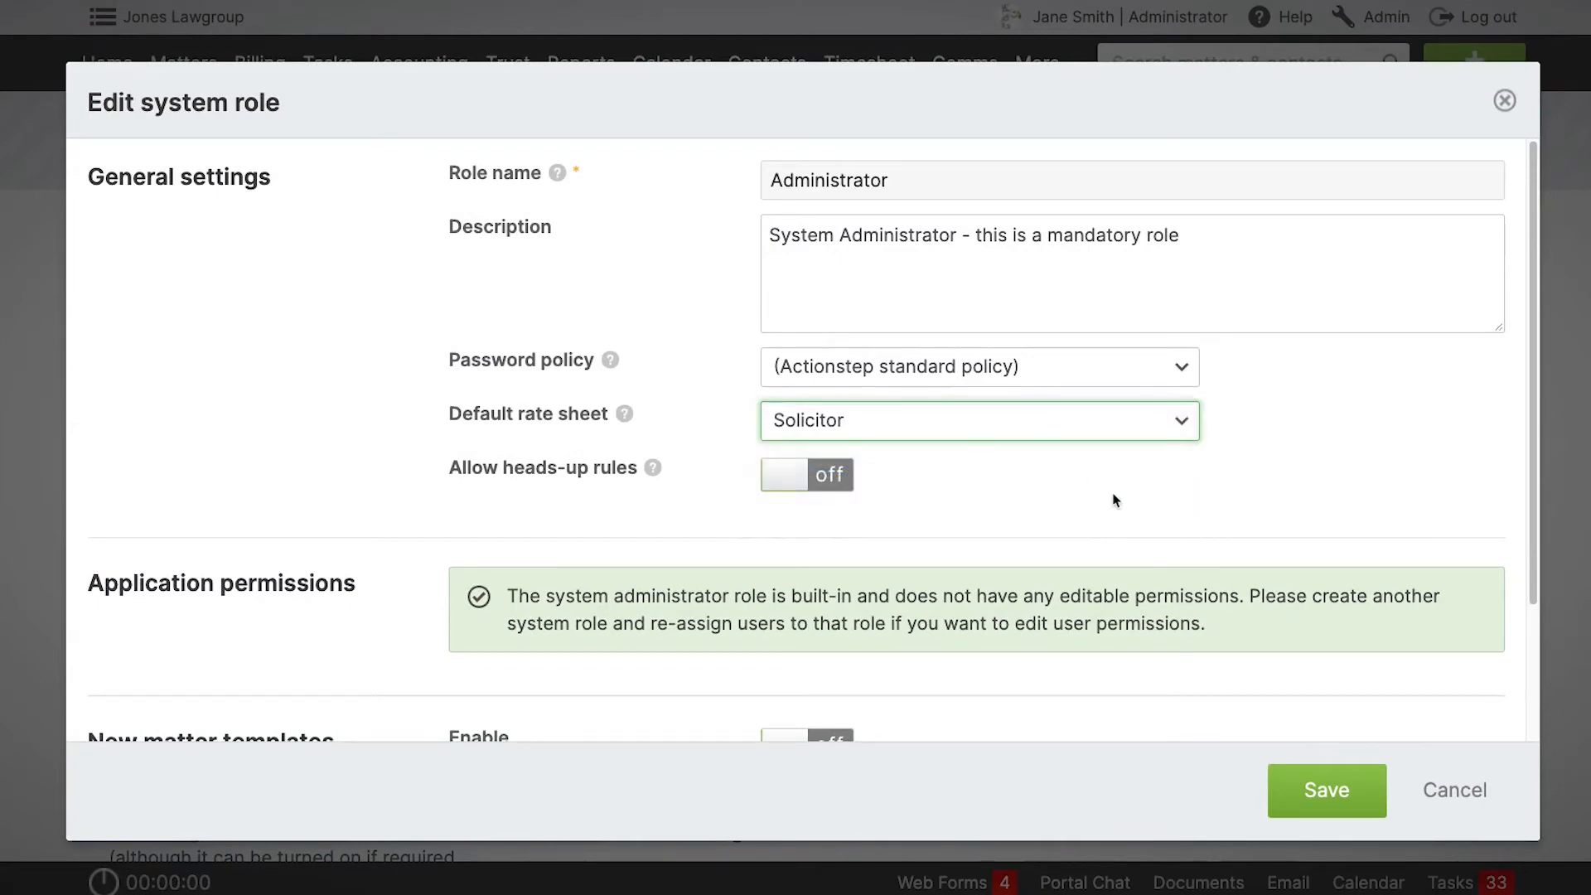
click(1336, 785)
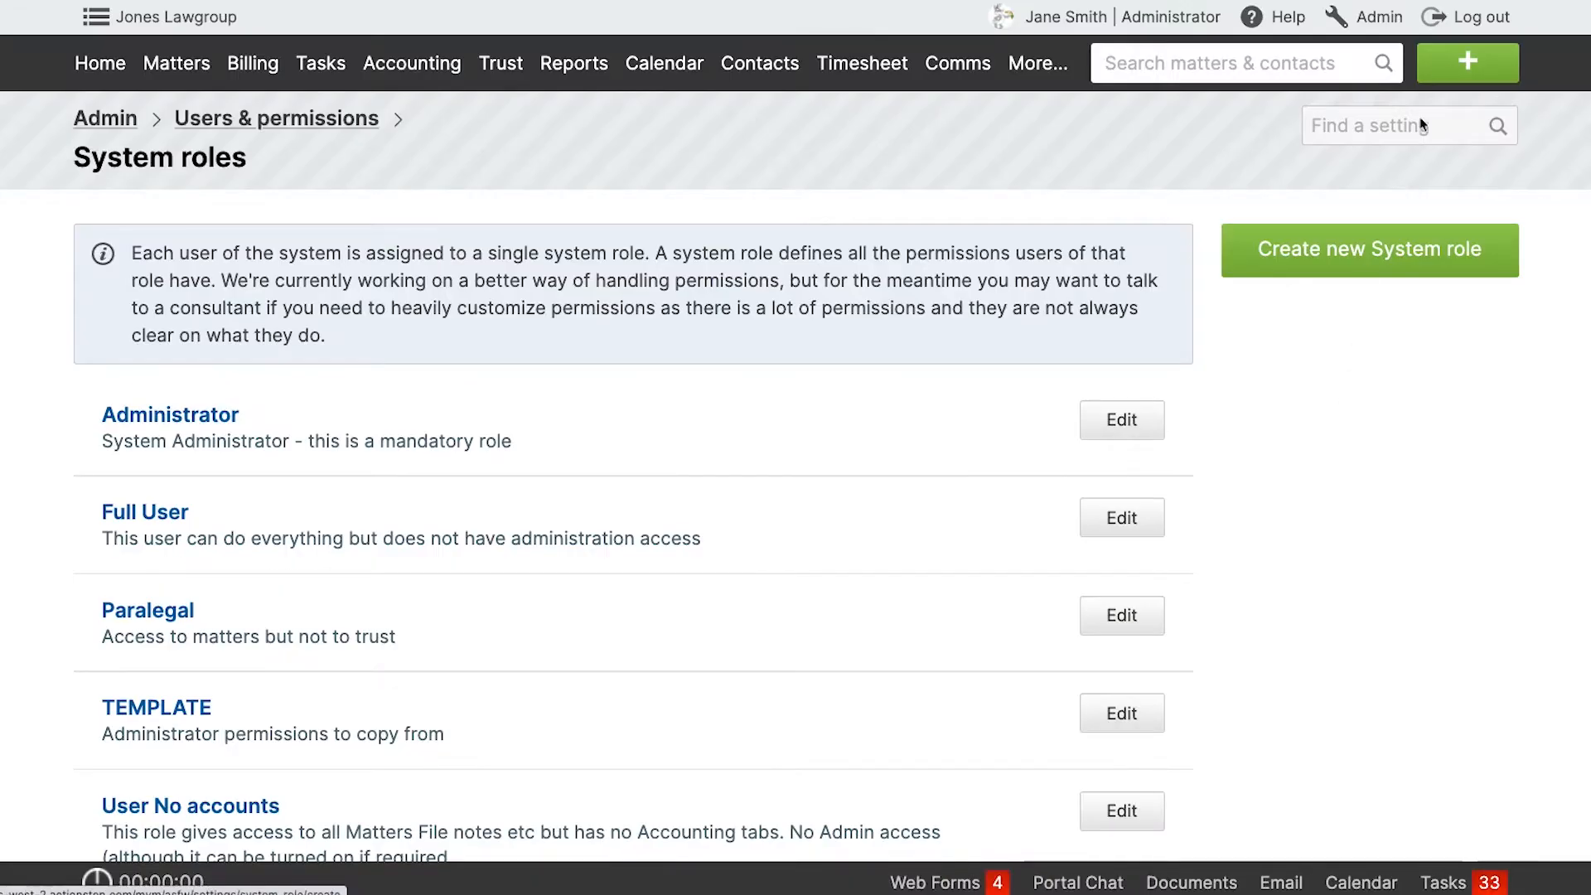
Check which rate a new time entry on matter 151 picks up from the Administrator role, then discard the entry.
click(1464, 60)
click(1193, 207)
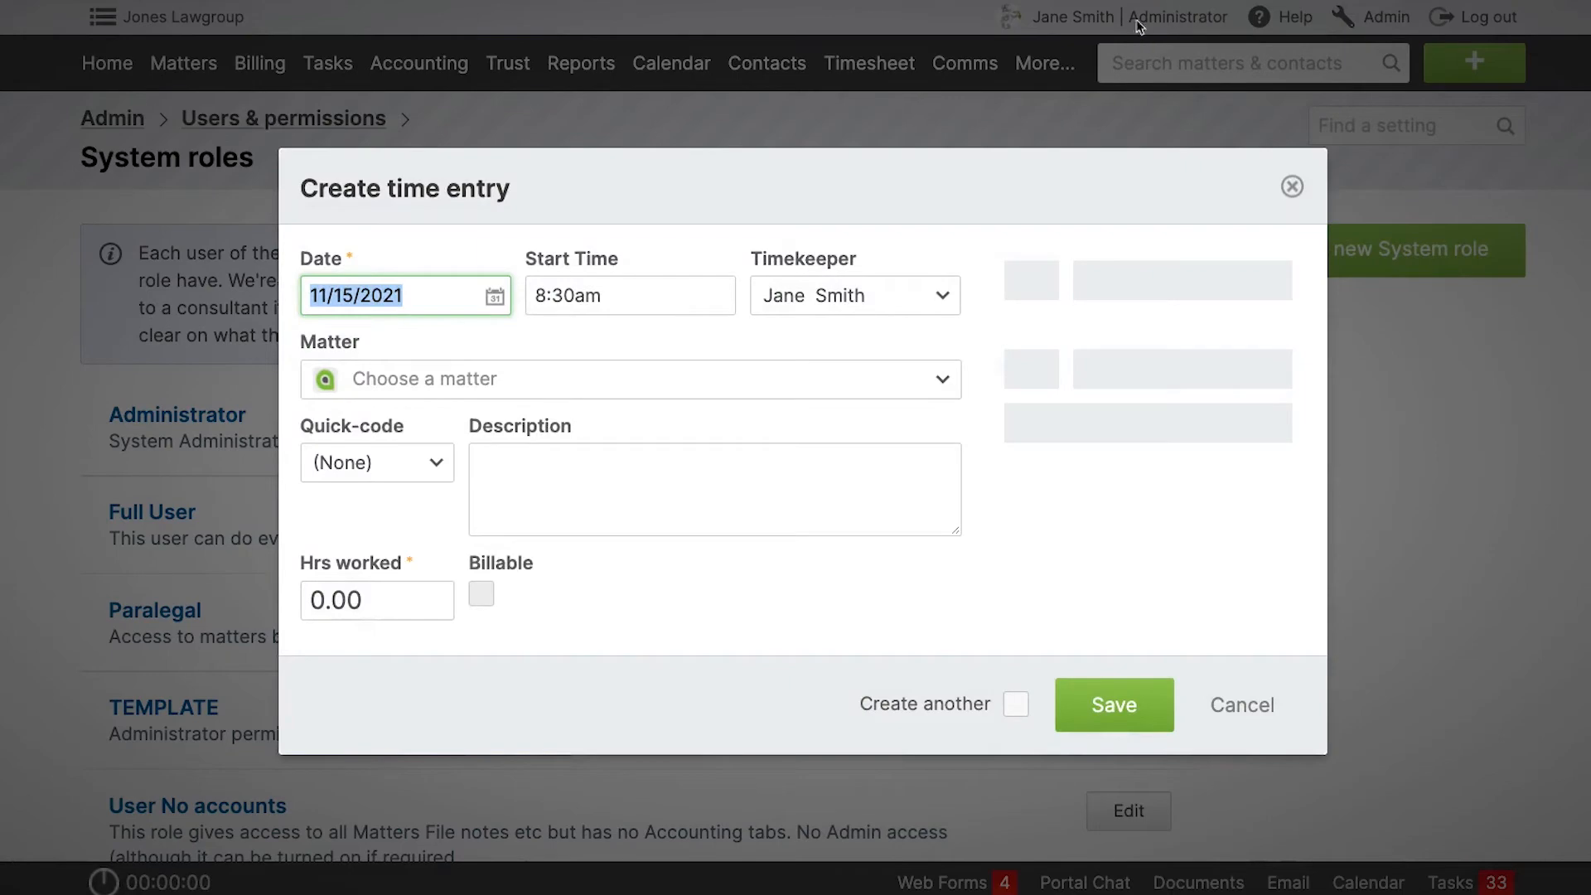
click(746, 387)
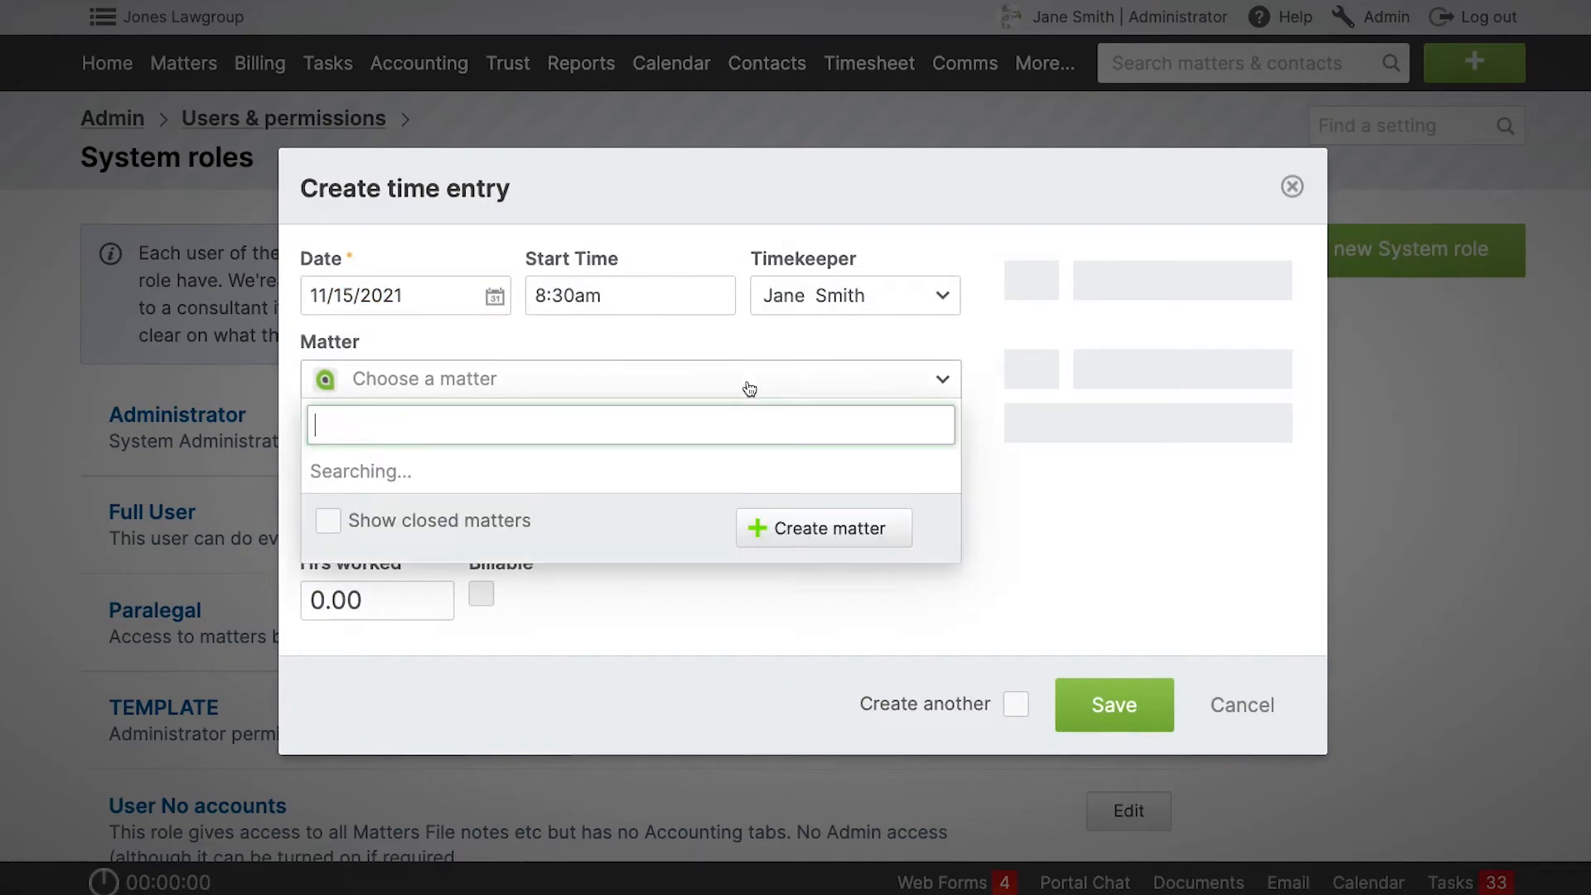
text(151)
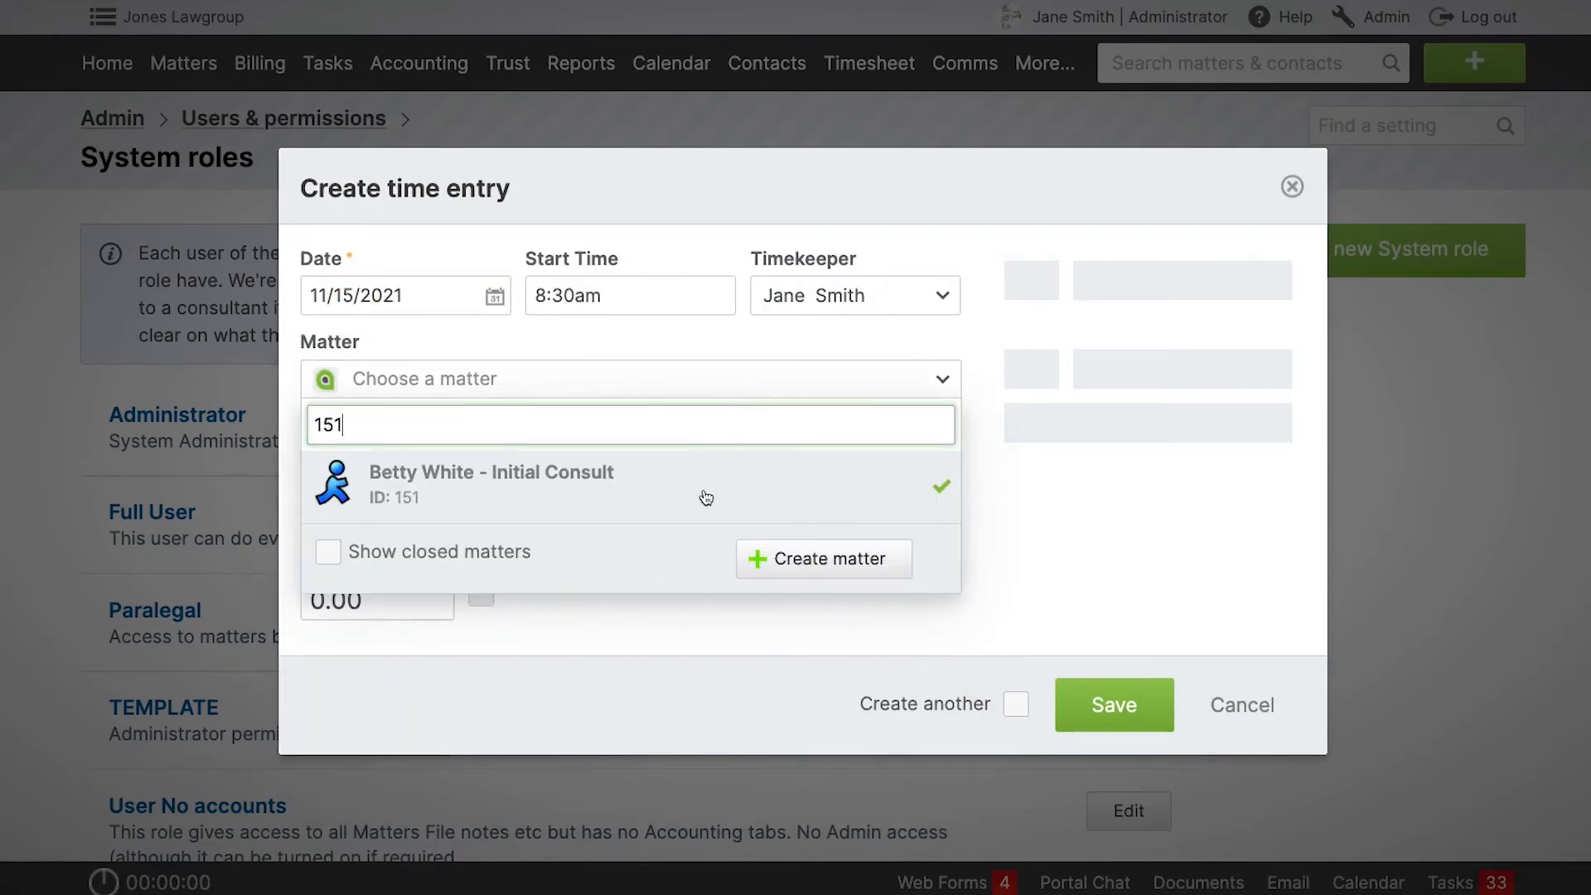
click(704, 495)
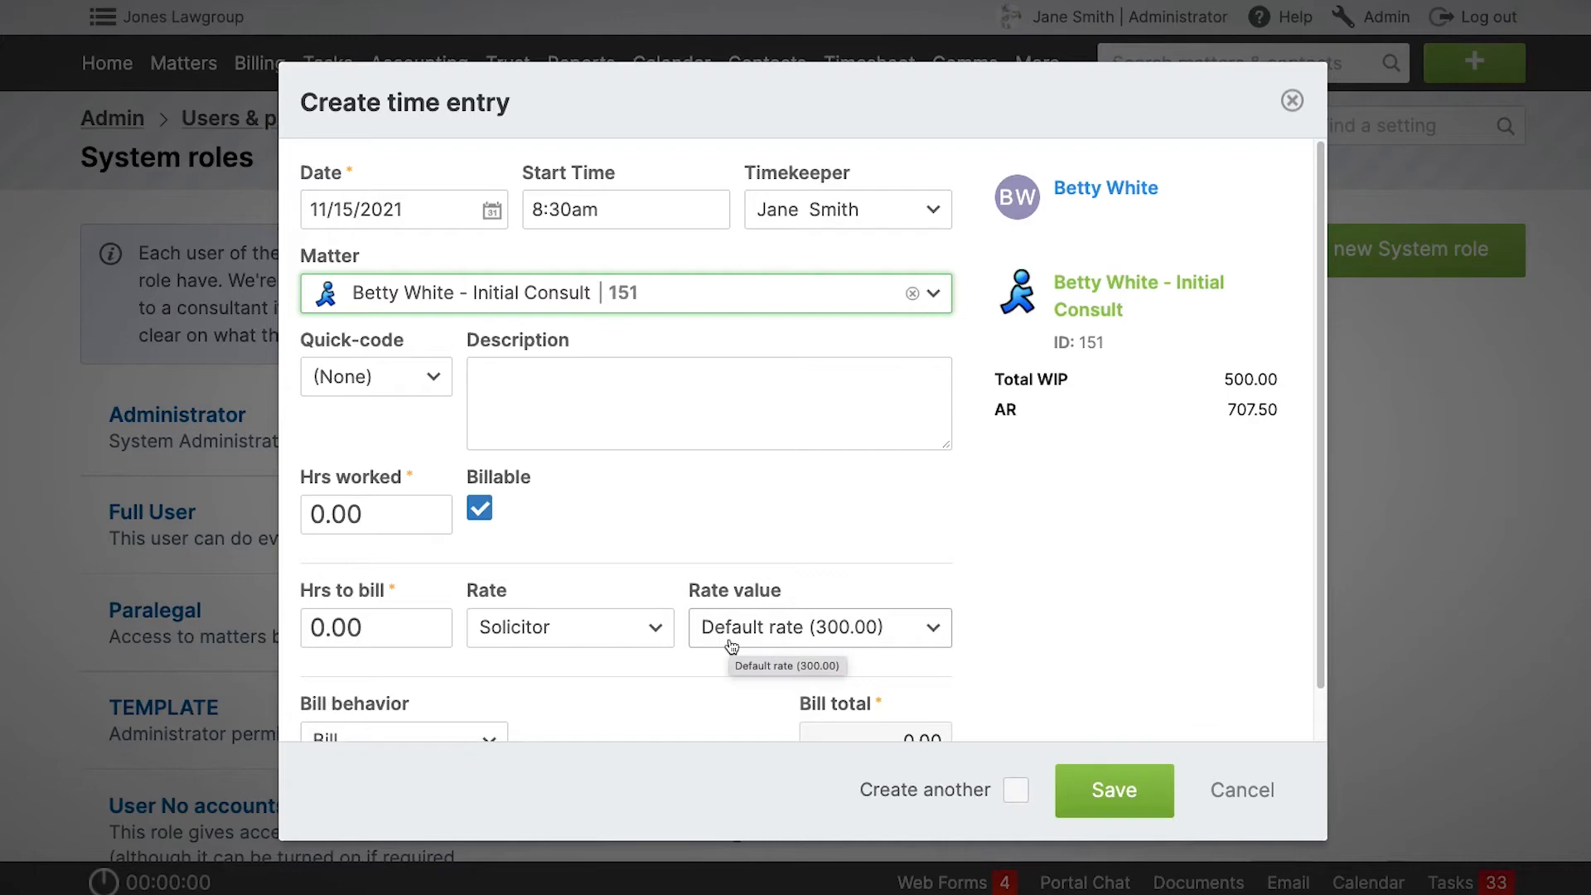
click(1291, 100)
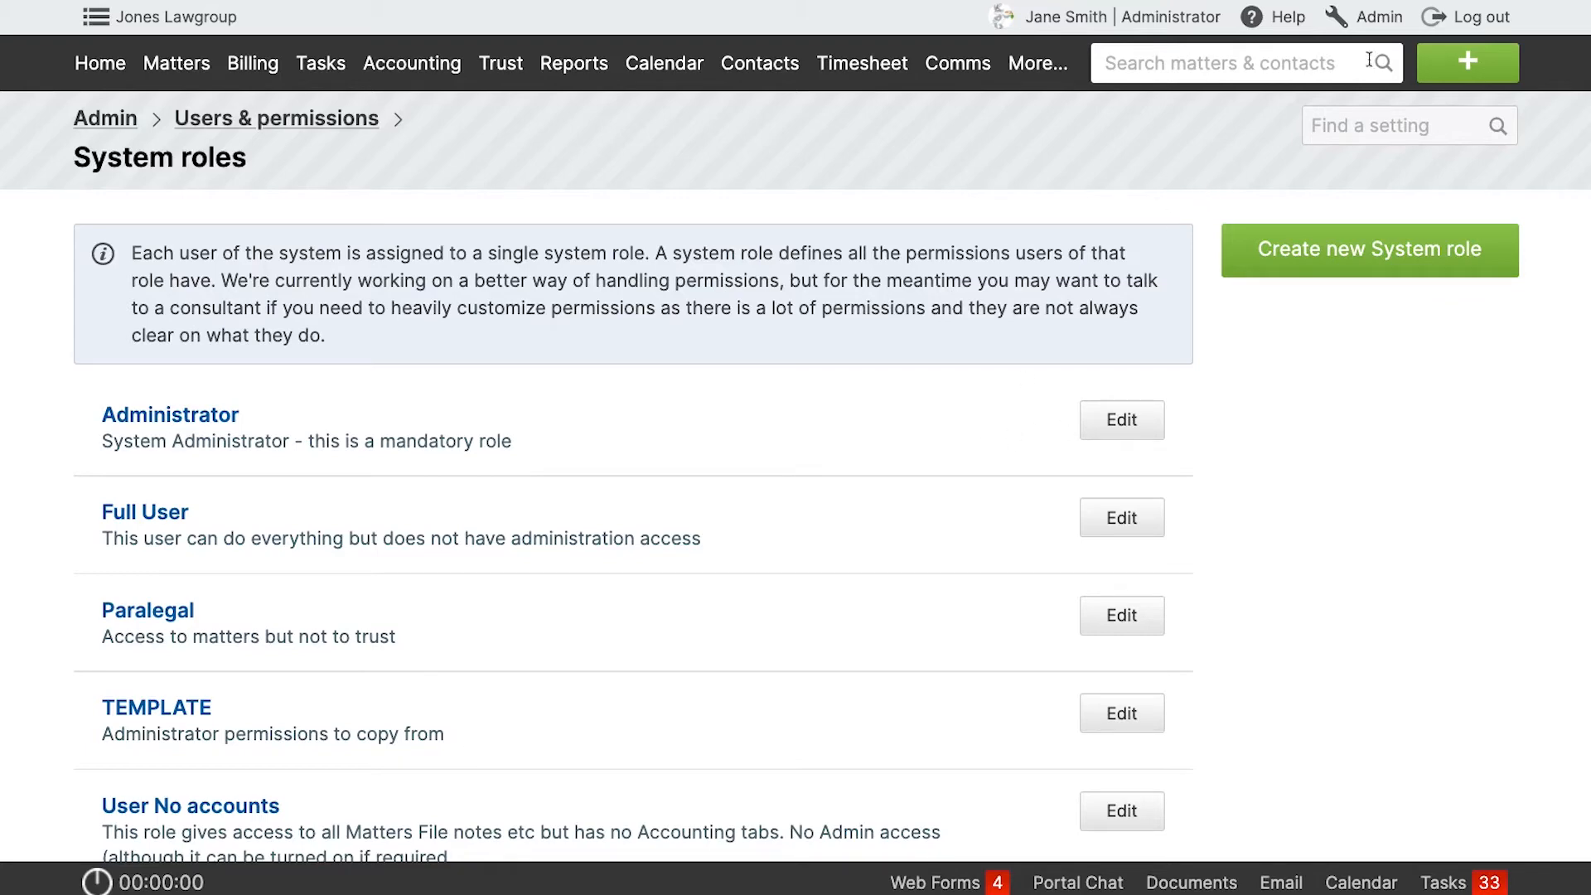
Set the logged-in user's default rate label to Admin in the user settings, accept the billing changes and save.
click(1380, 30)
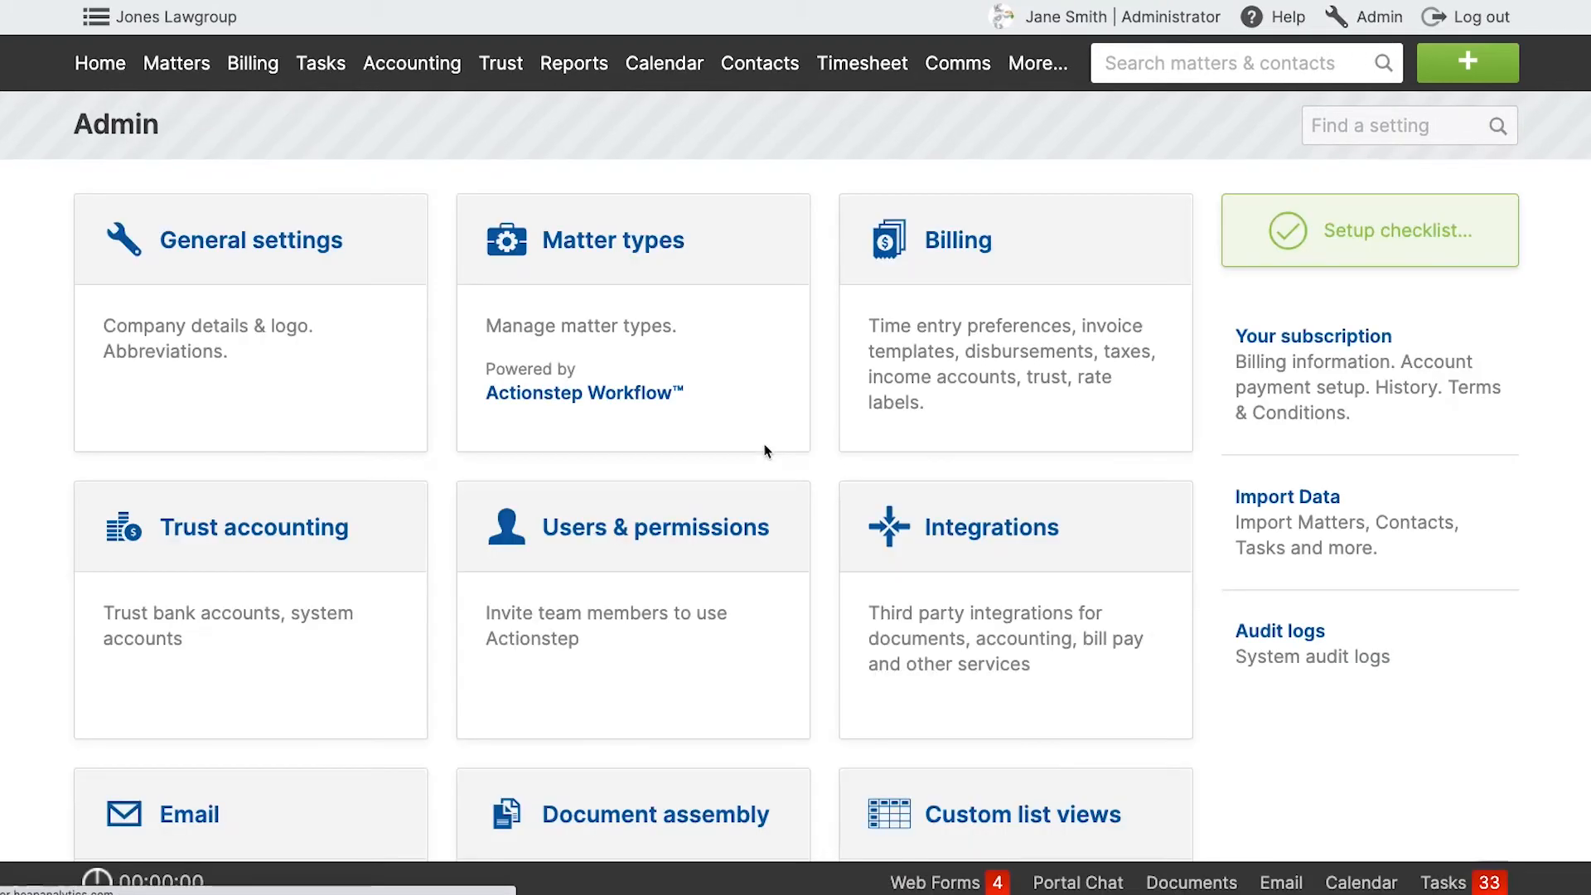
click(672, 543)
scroll(531, 559, down, 2)
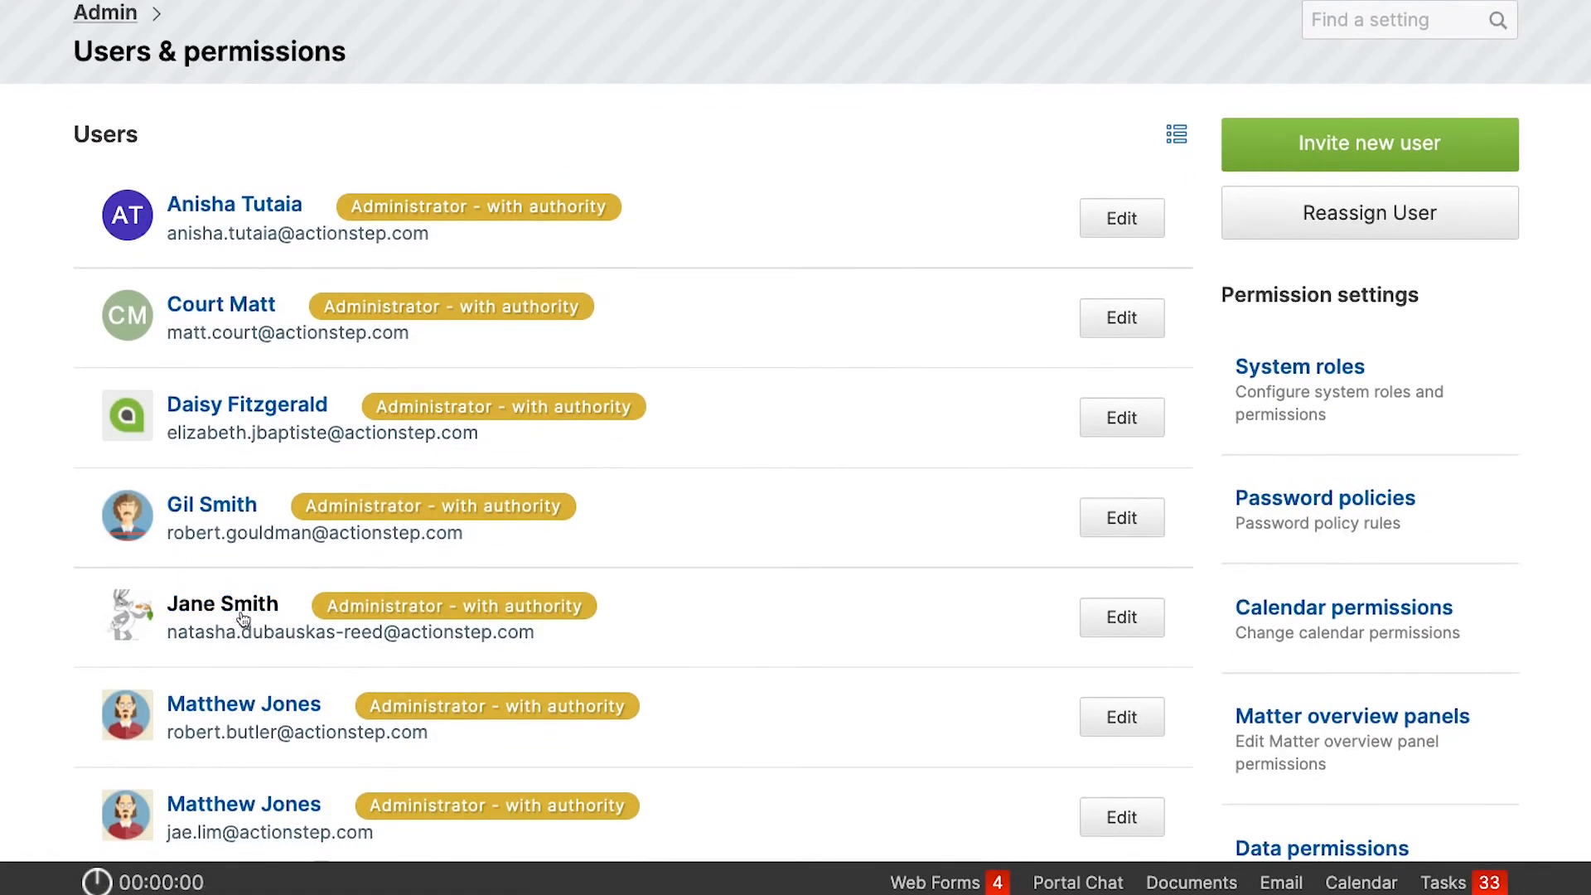
click(240, 611)
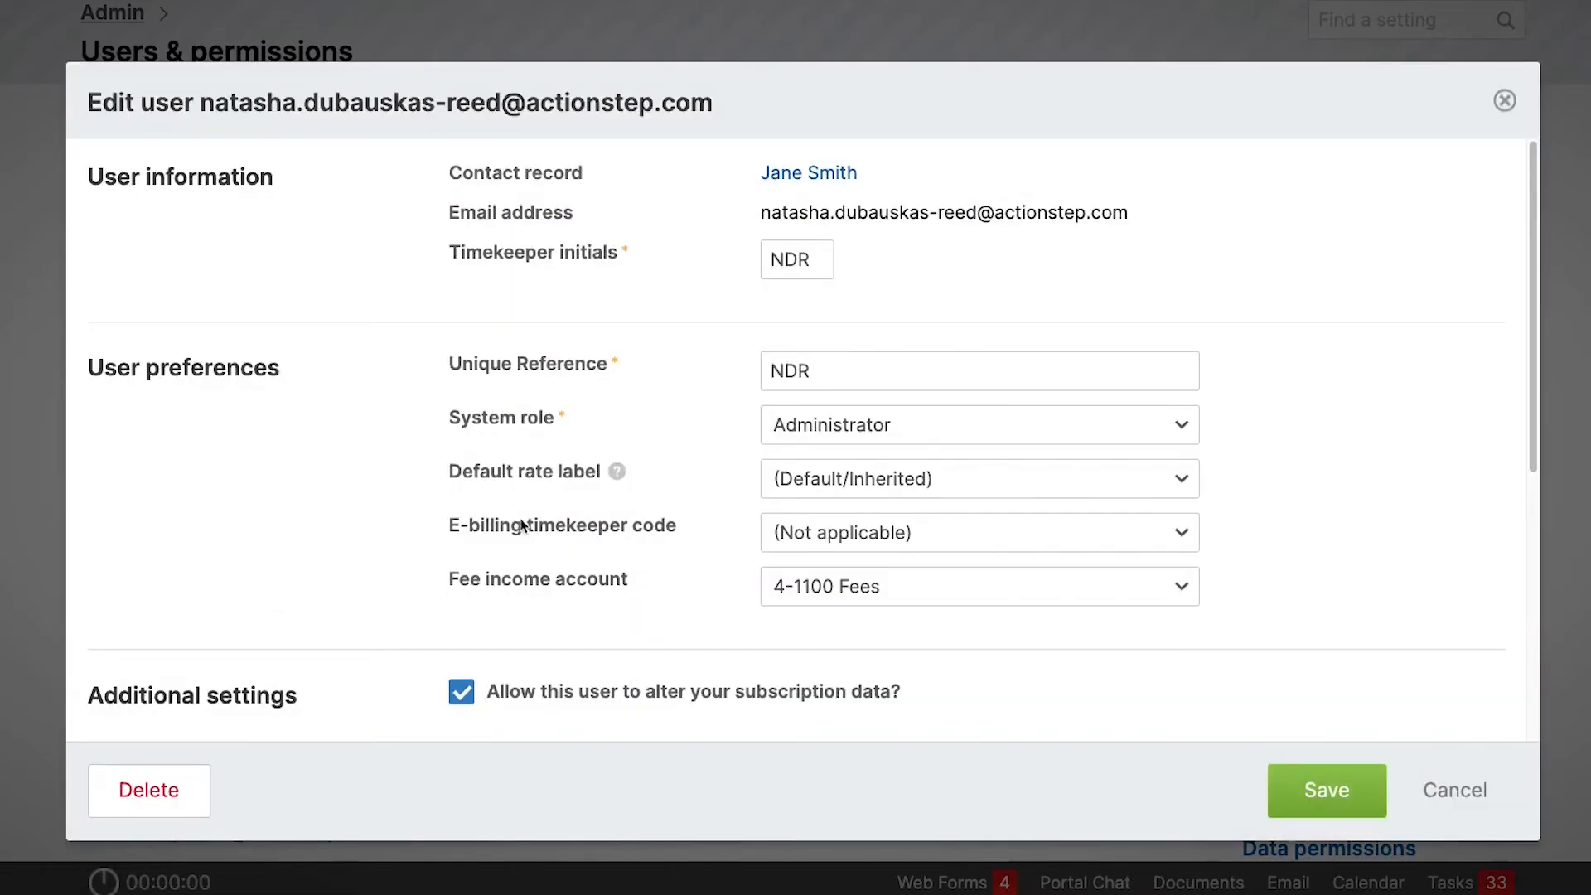
click(896, 479)
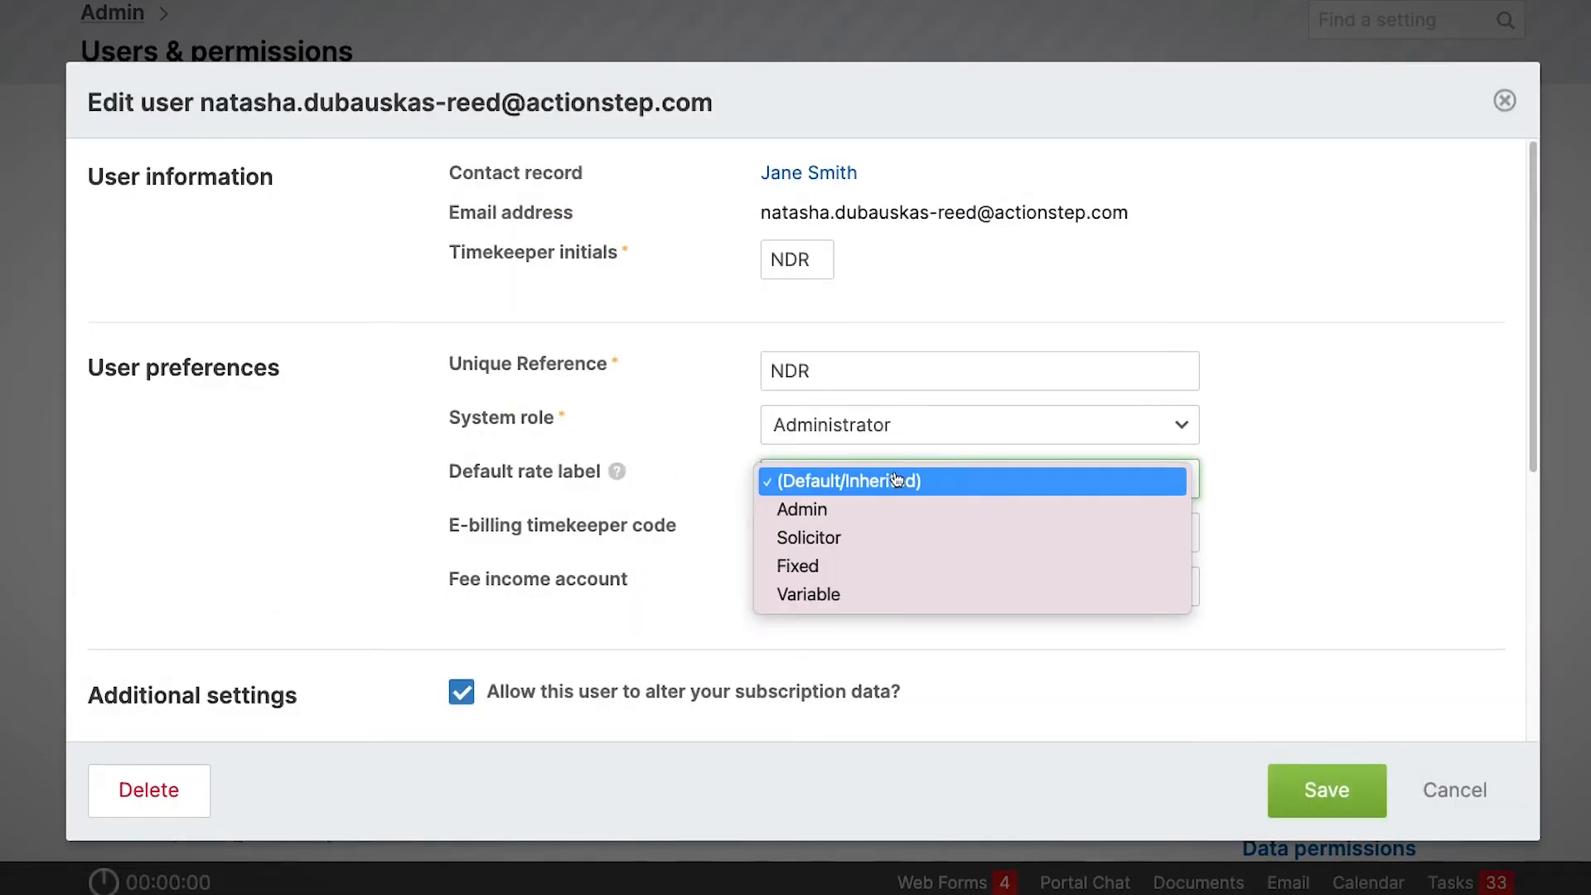
click(880, 509)
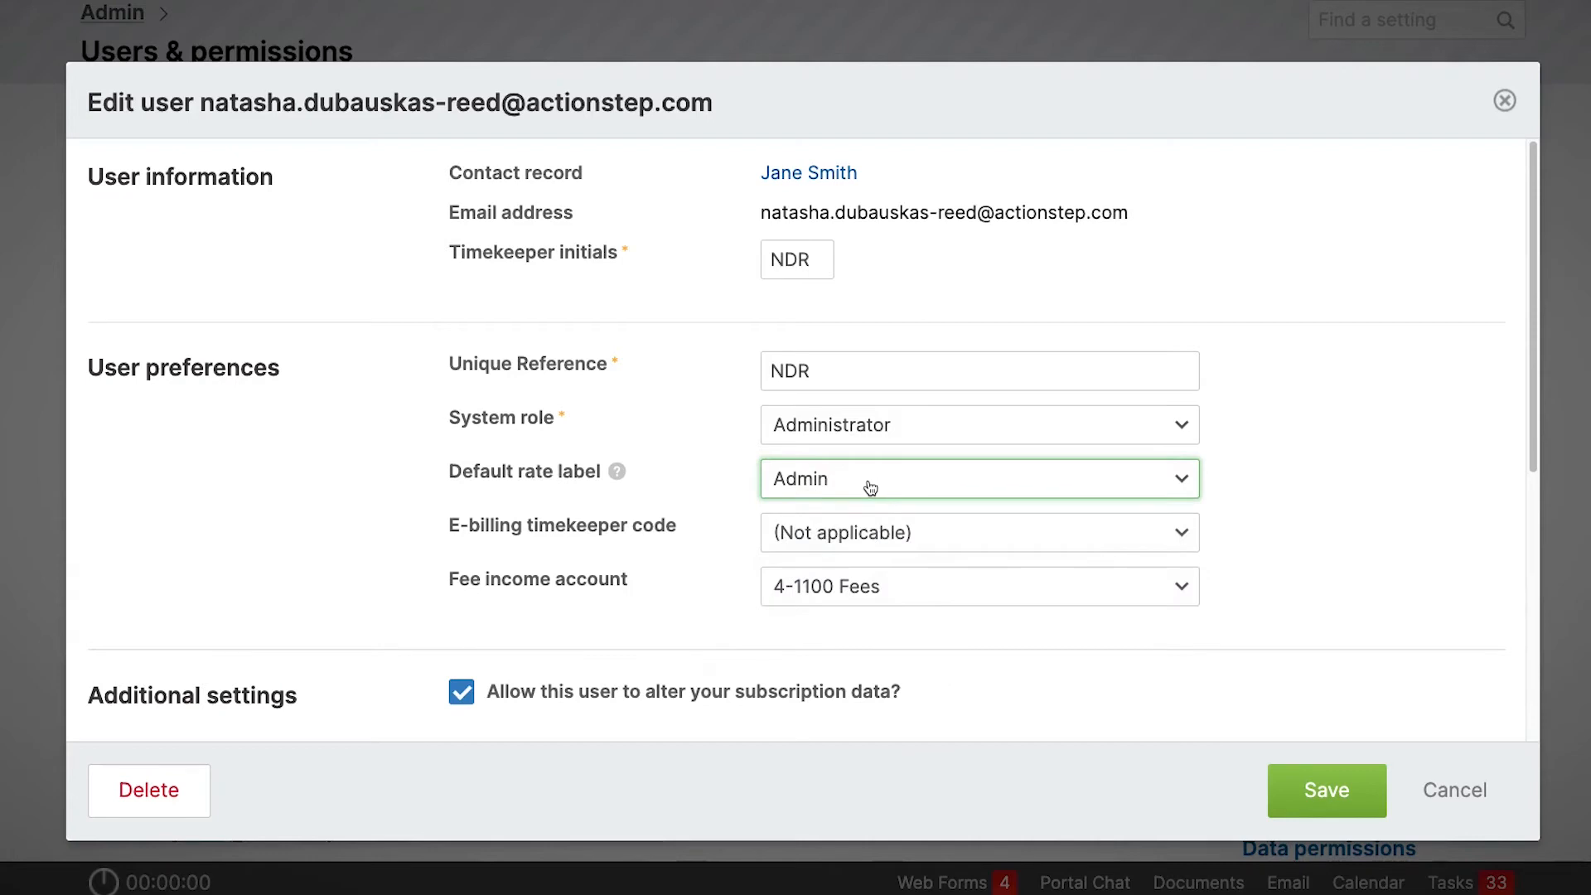
click(1324, 774)
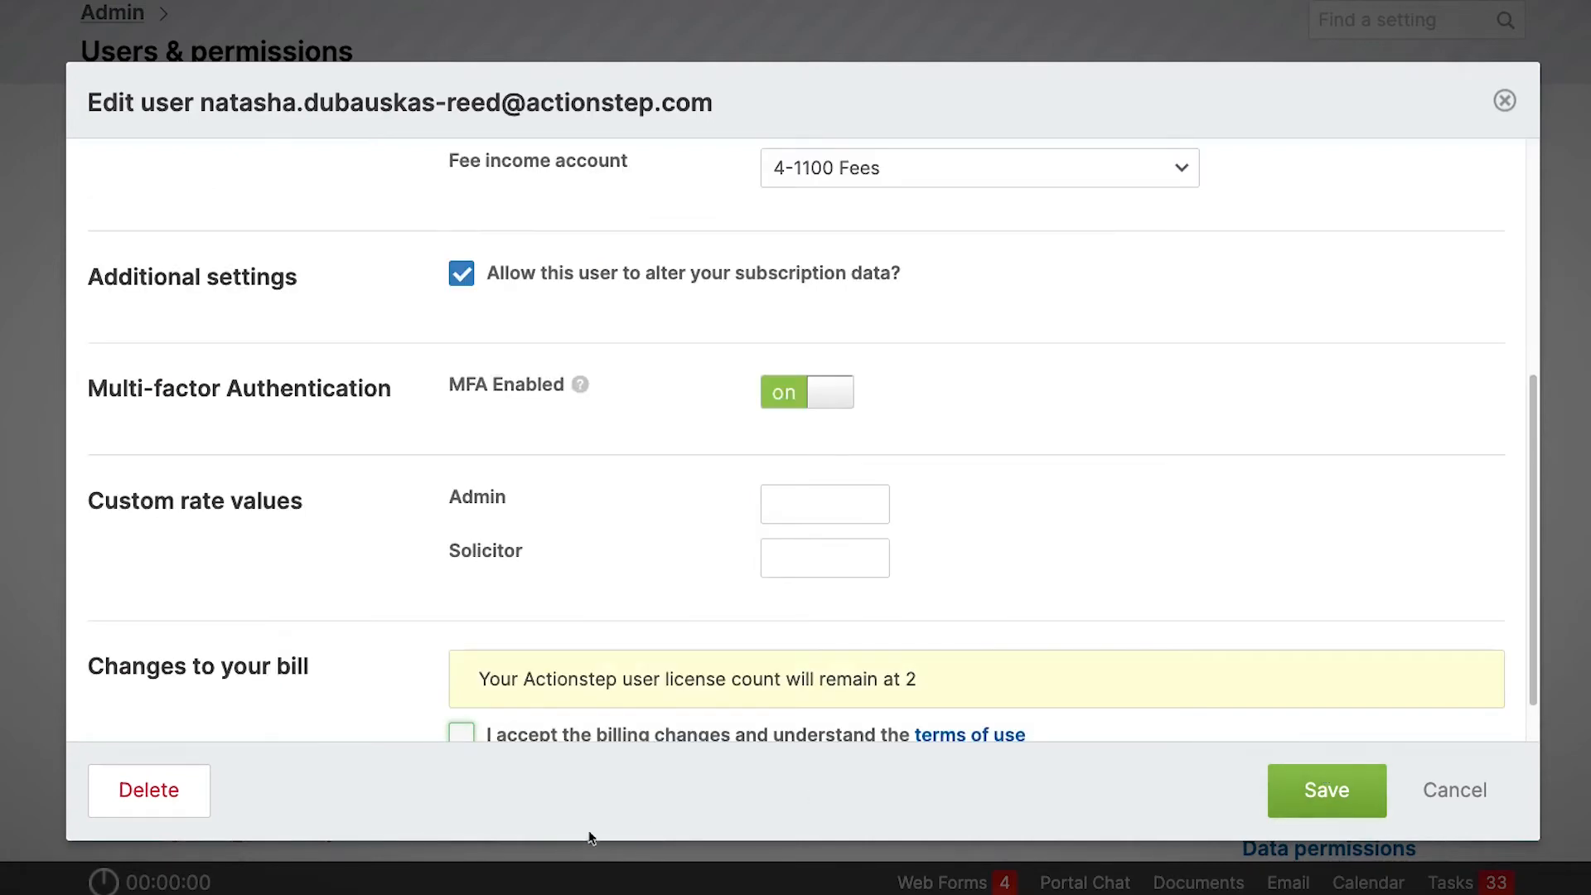
click(462, 735)
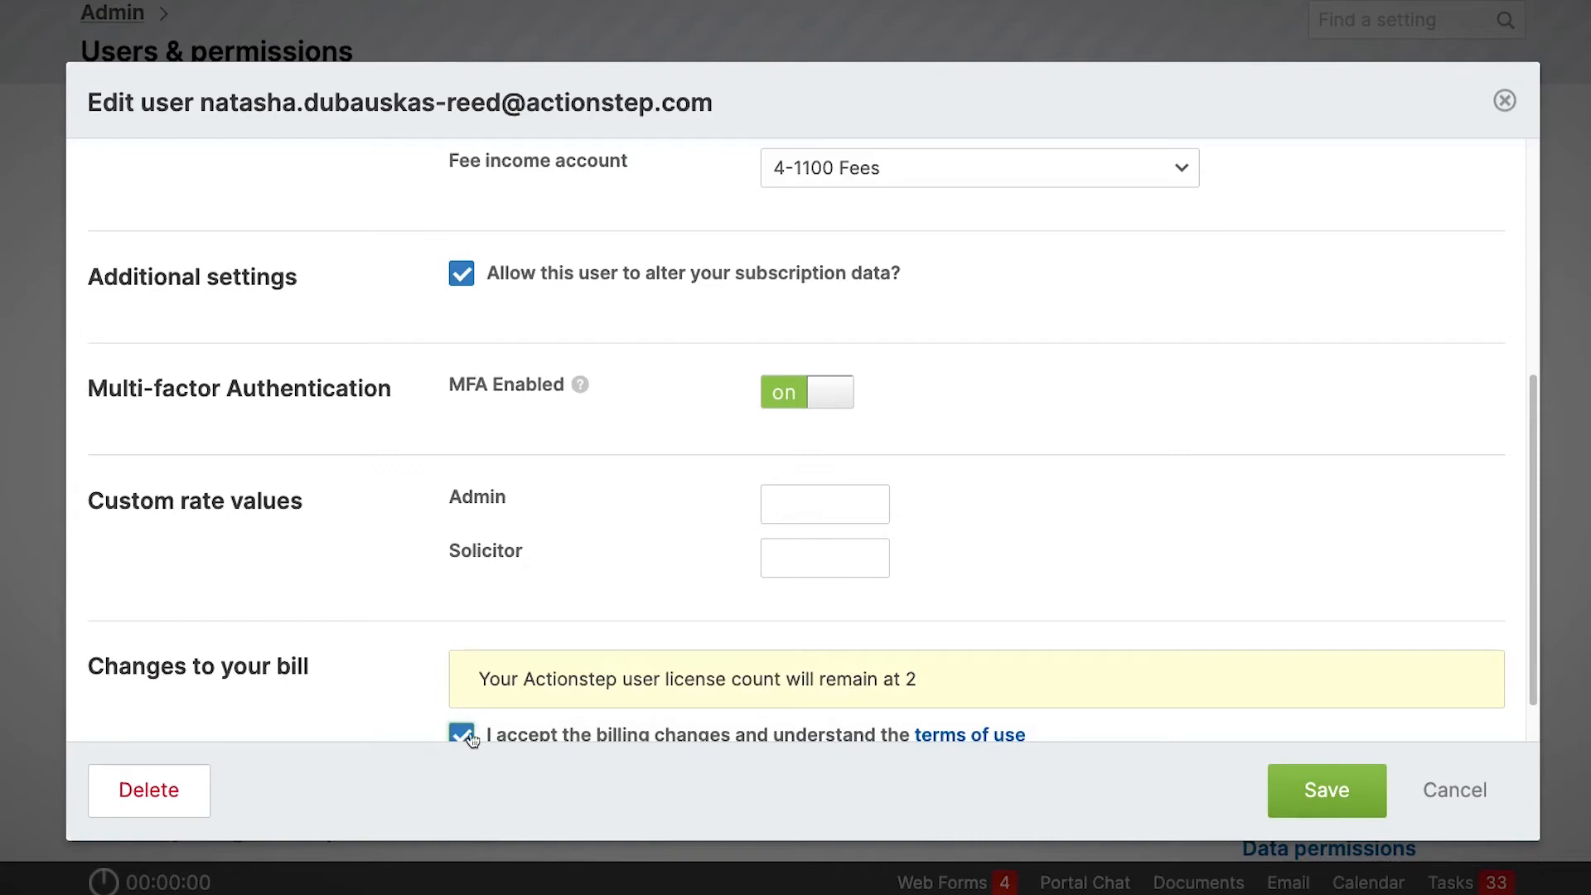
click(1350, 775)
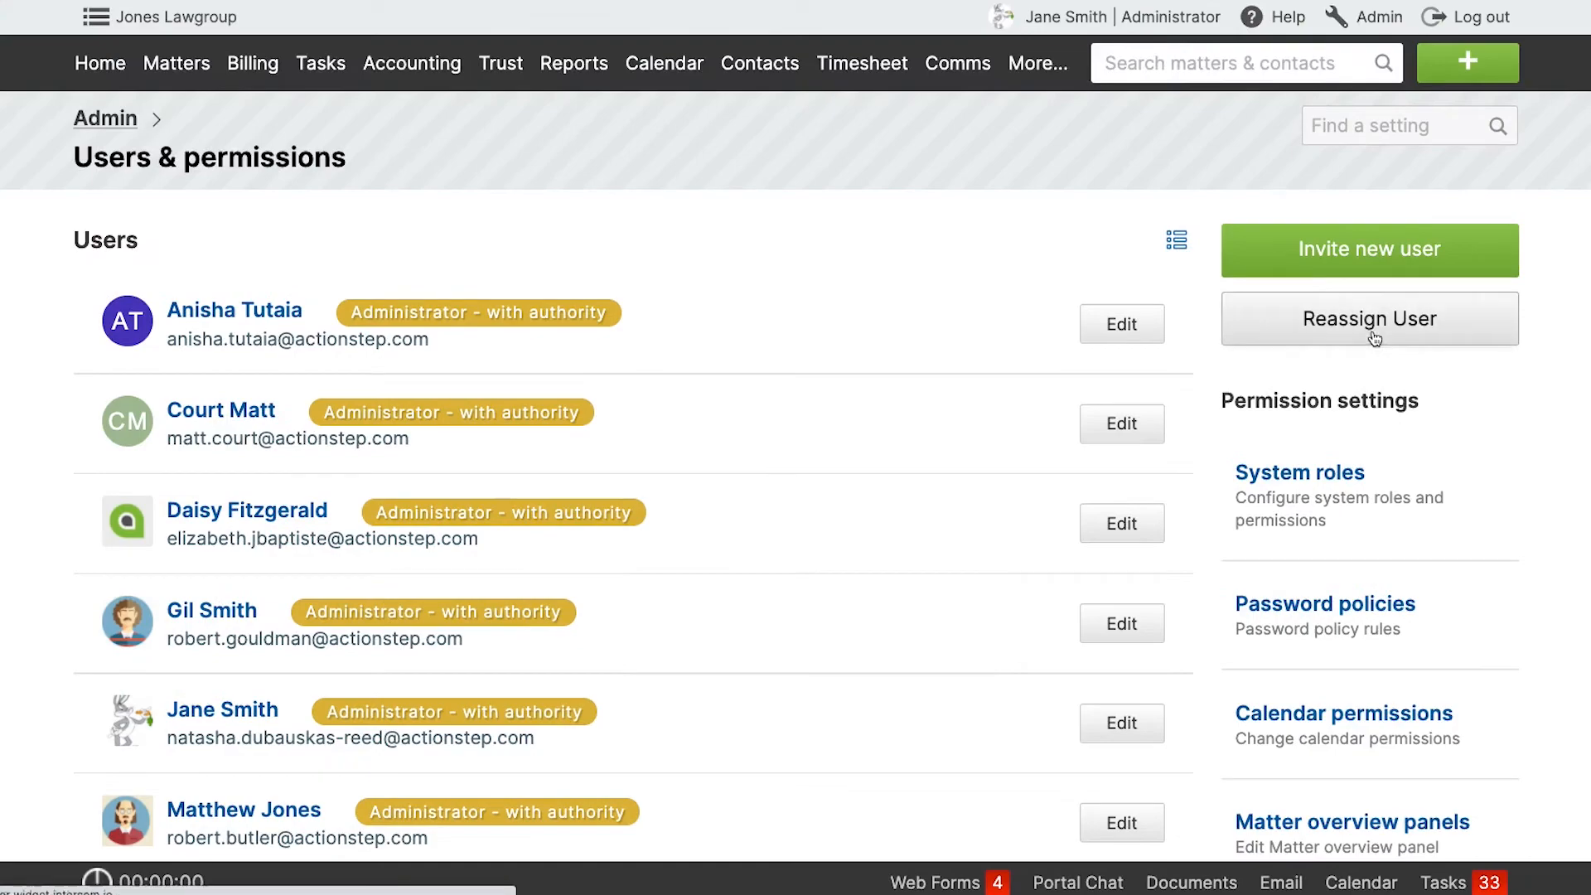
Check which rate a new time entry on matter 151 picks up from the user's default rate label, then discard the entry.
click(1451, 63)
click(1177, 215)
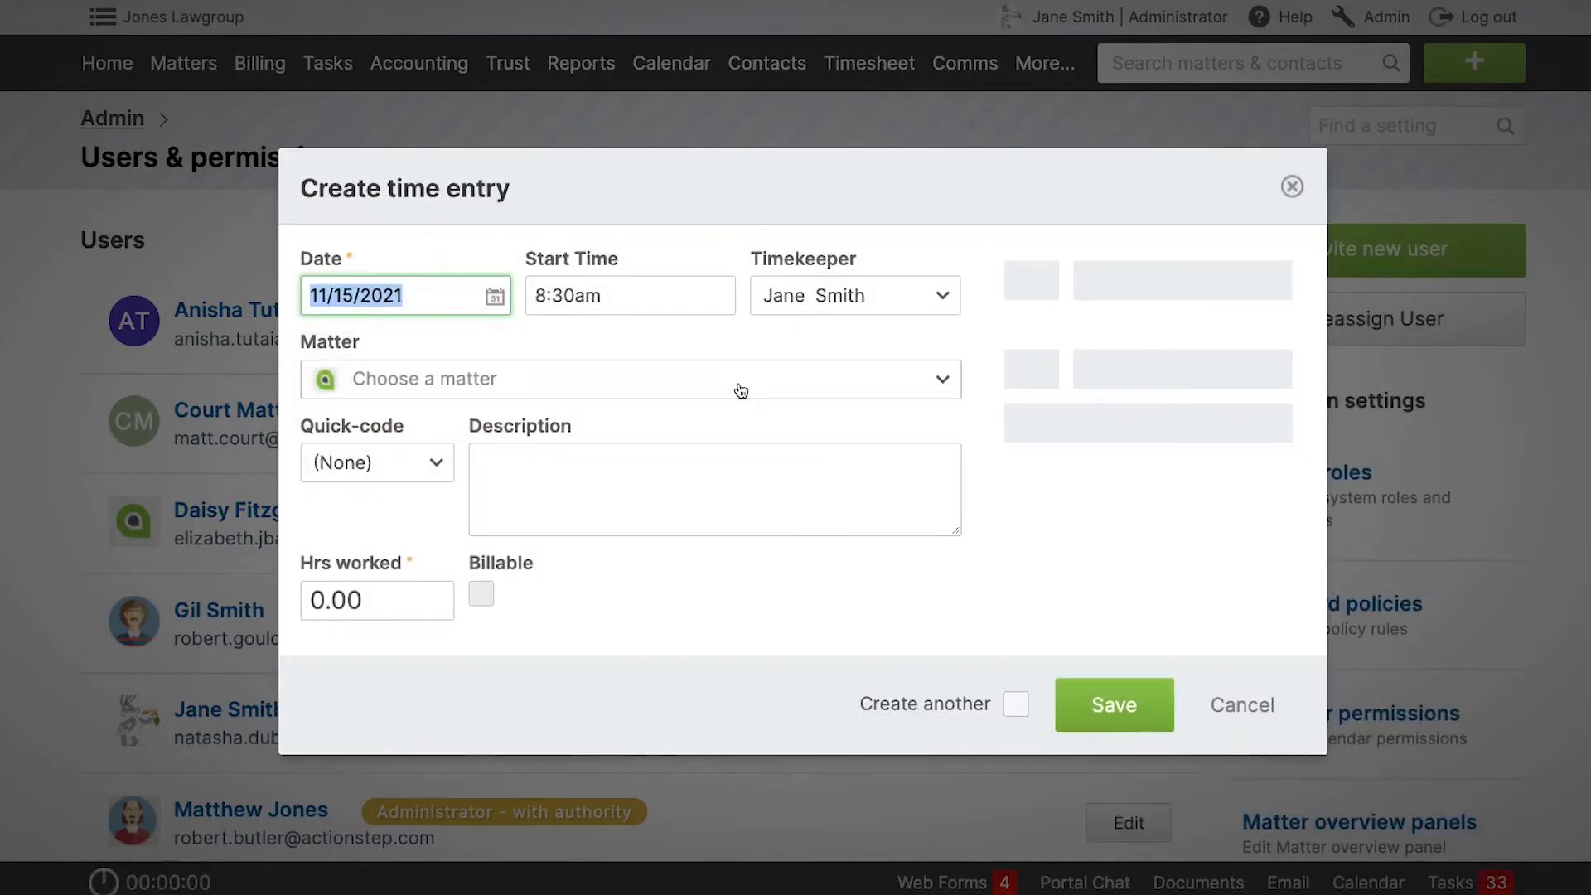
click(738, 390)
text(151)
click(692, 494)
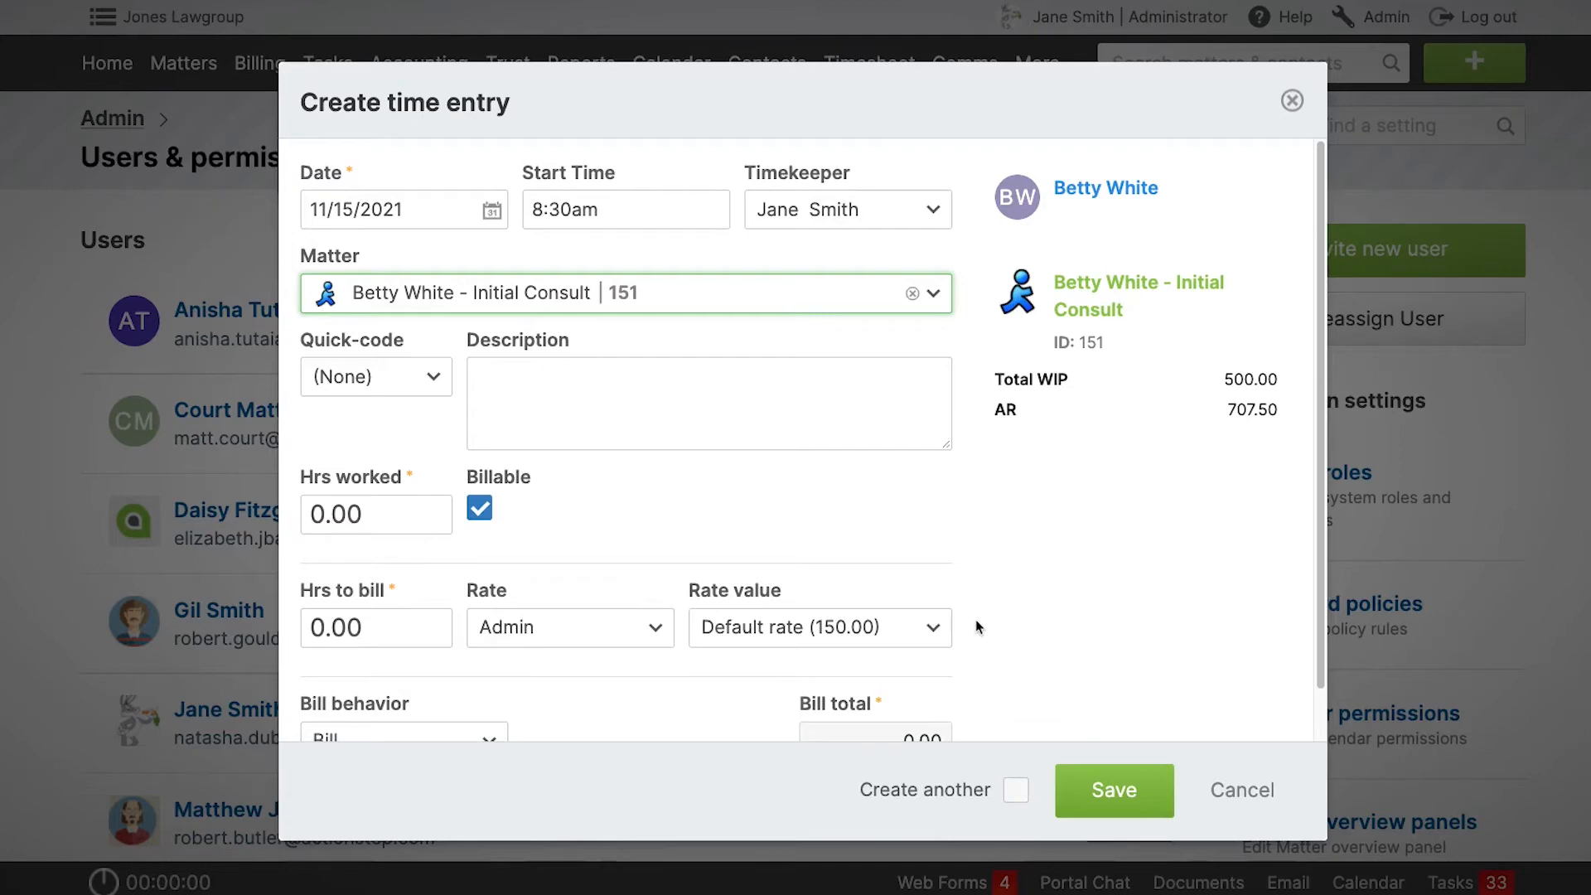
click(1292, 101)
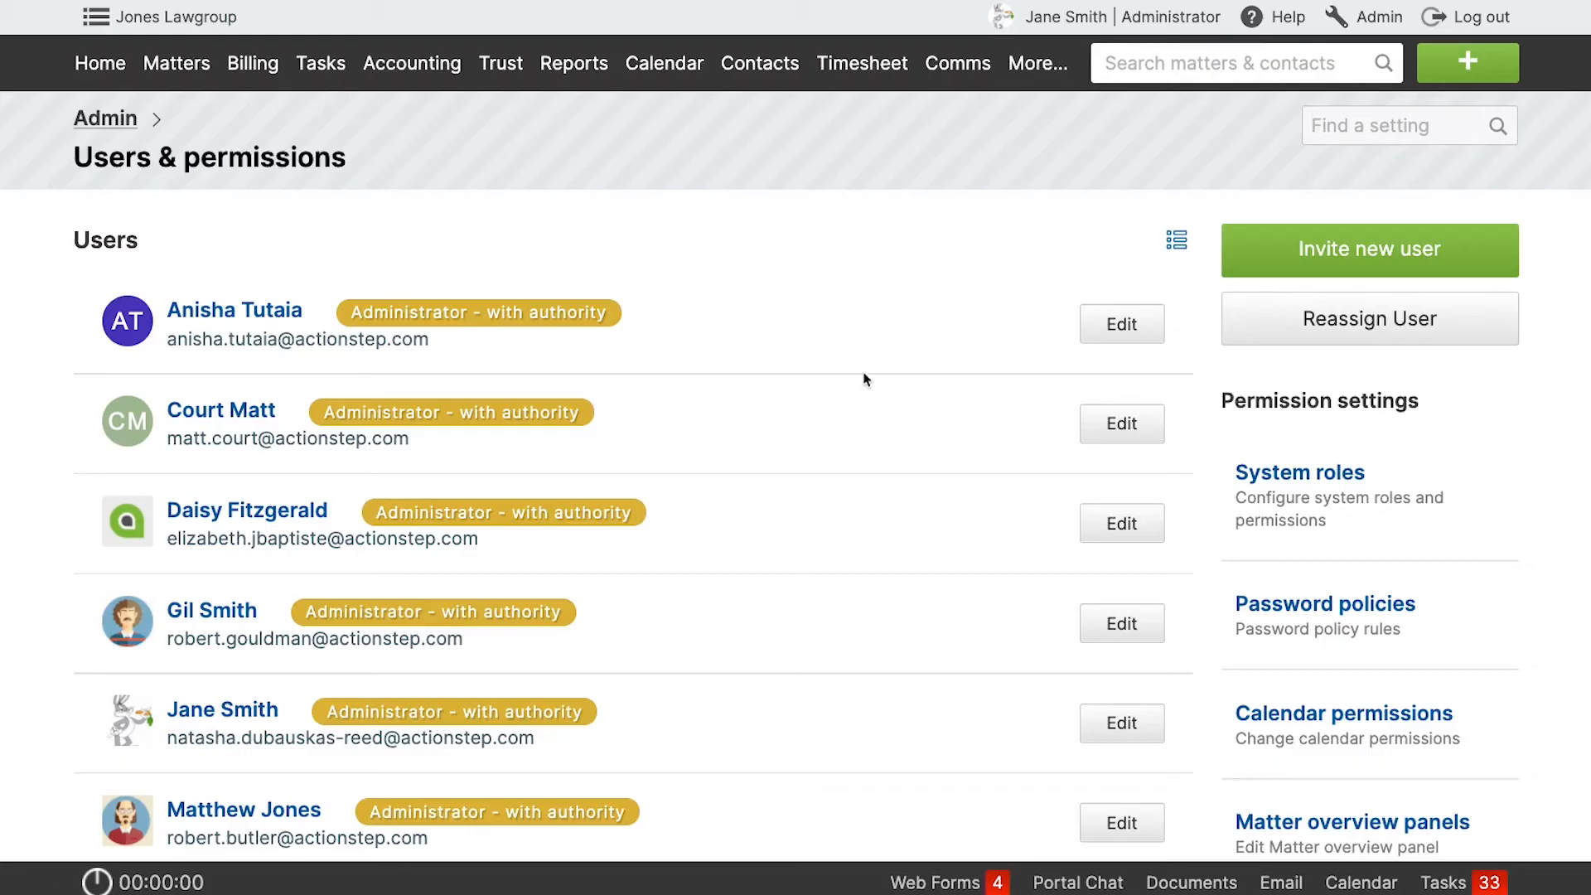
Give the logged-in user a custom Admin rate value of 200, accept the billing changes and save the user.
click(1378, 20)
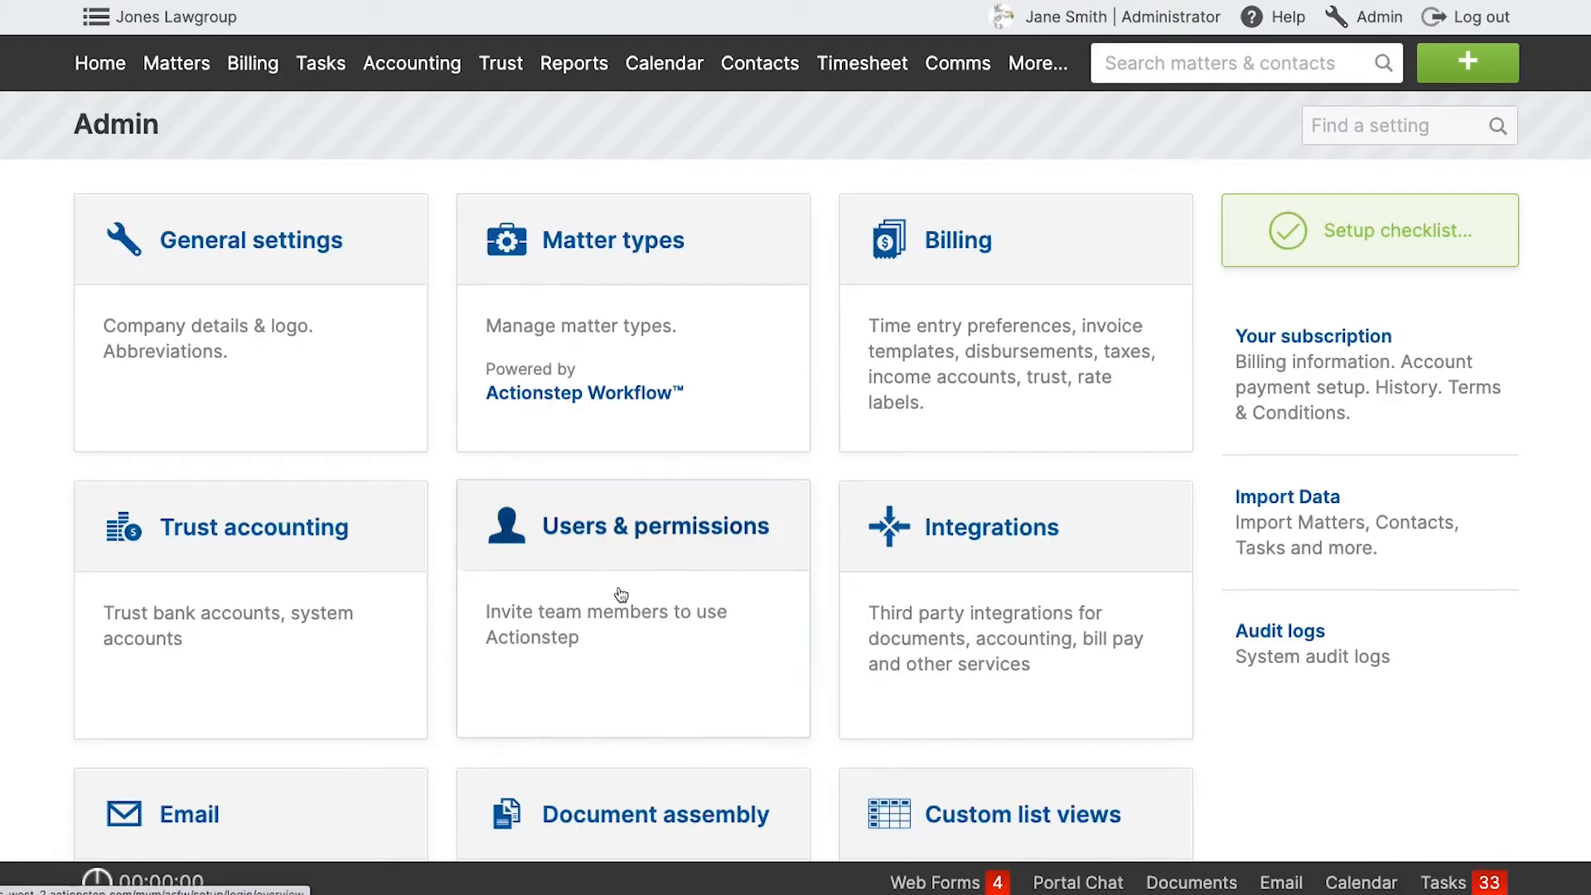
click(619, 597)
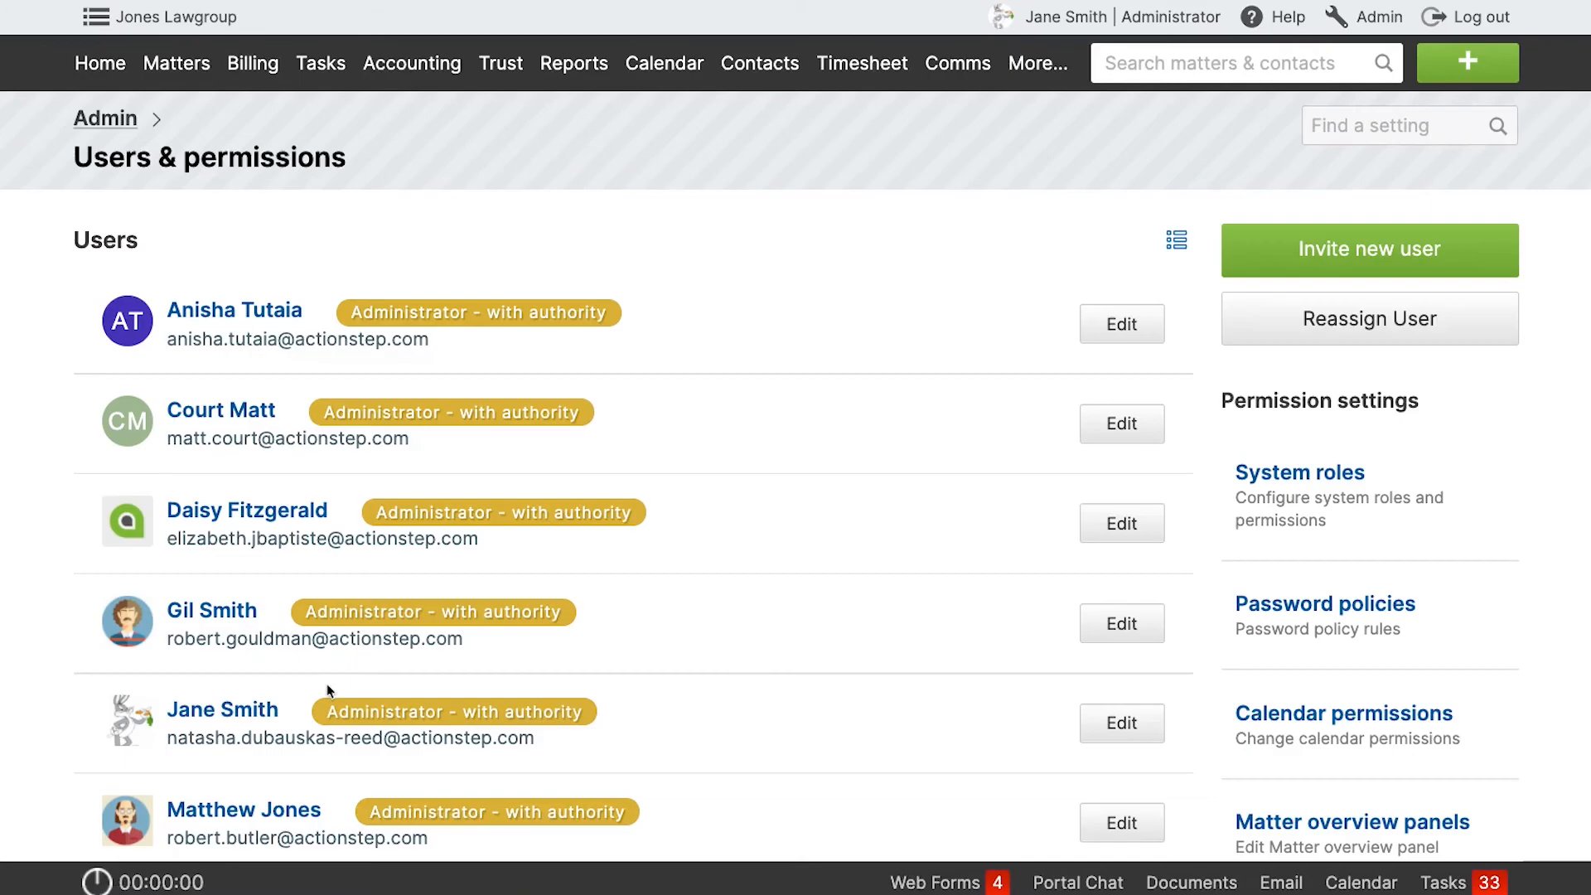
click(249, 709)
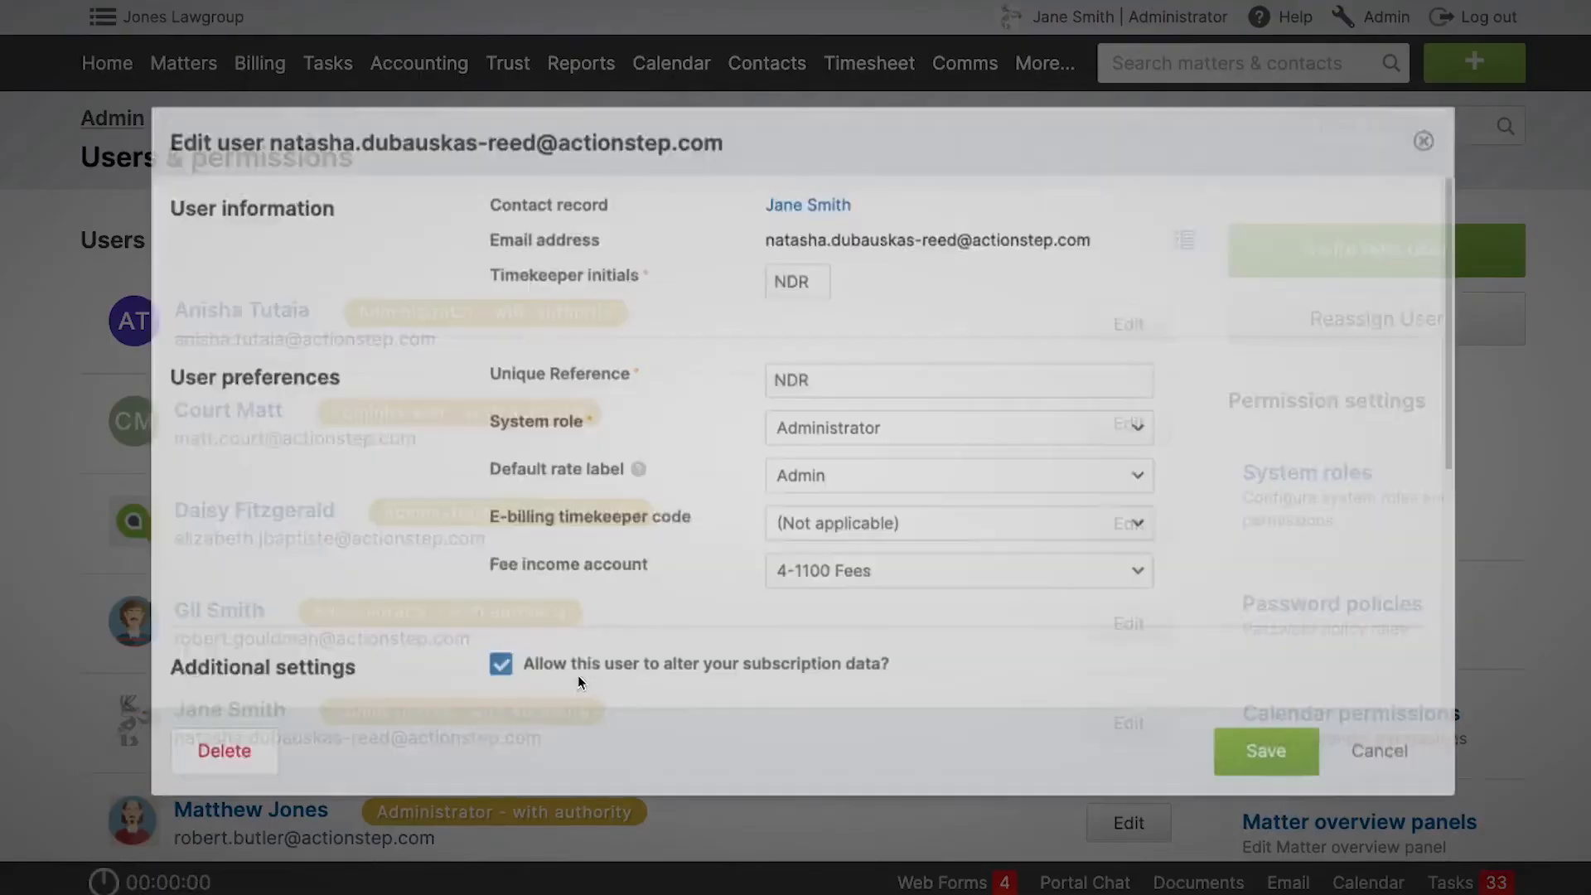
scroll(833, 493, down, 4)
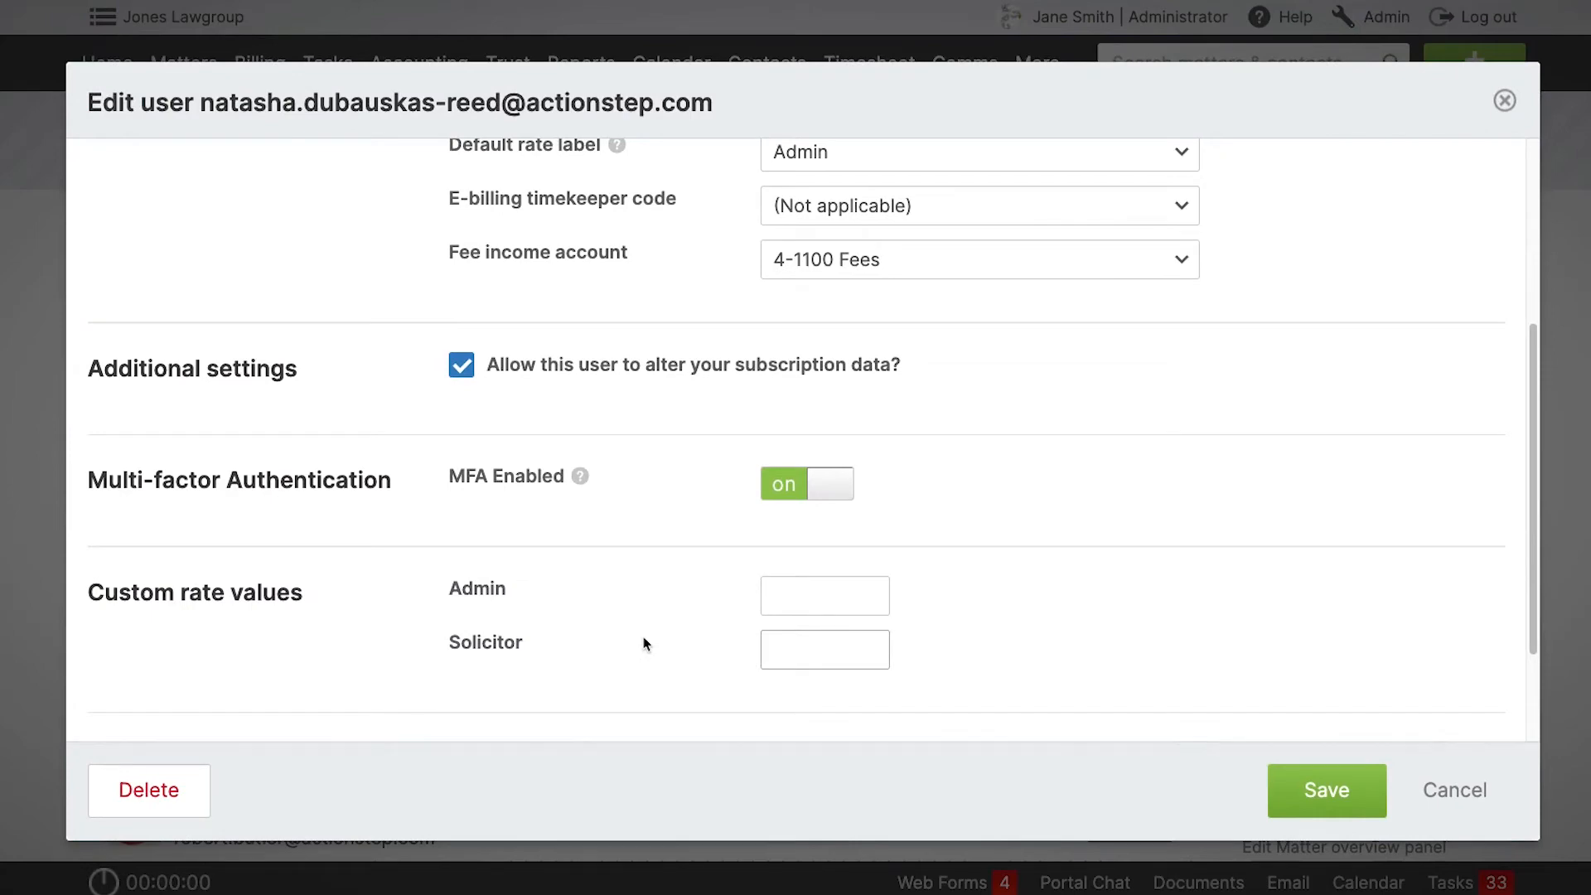
scroll(707, 589, up, 2)
scroll(708, 538, down, 4)
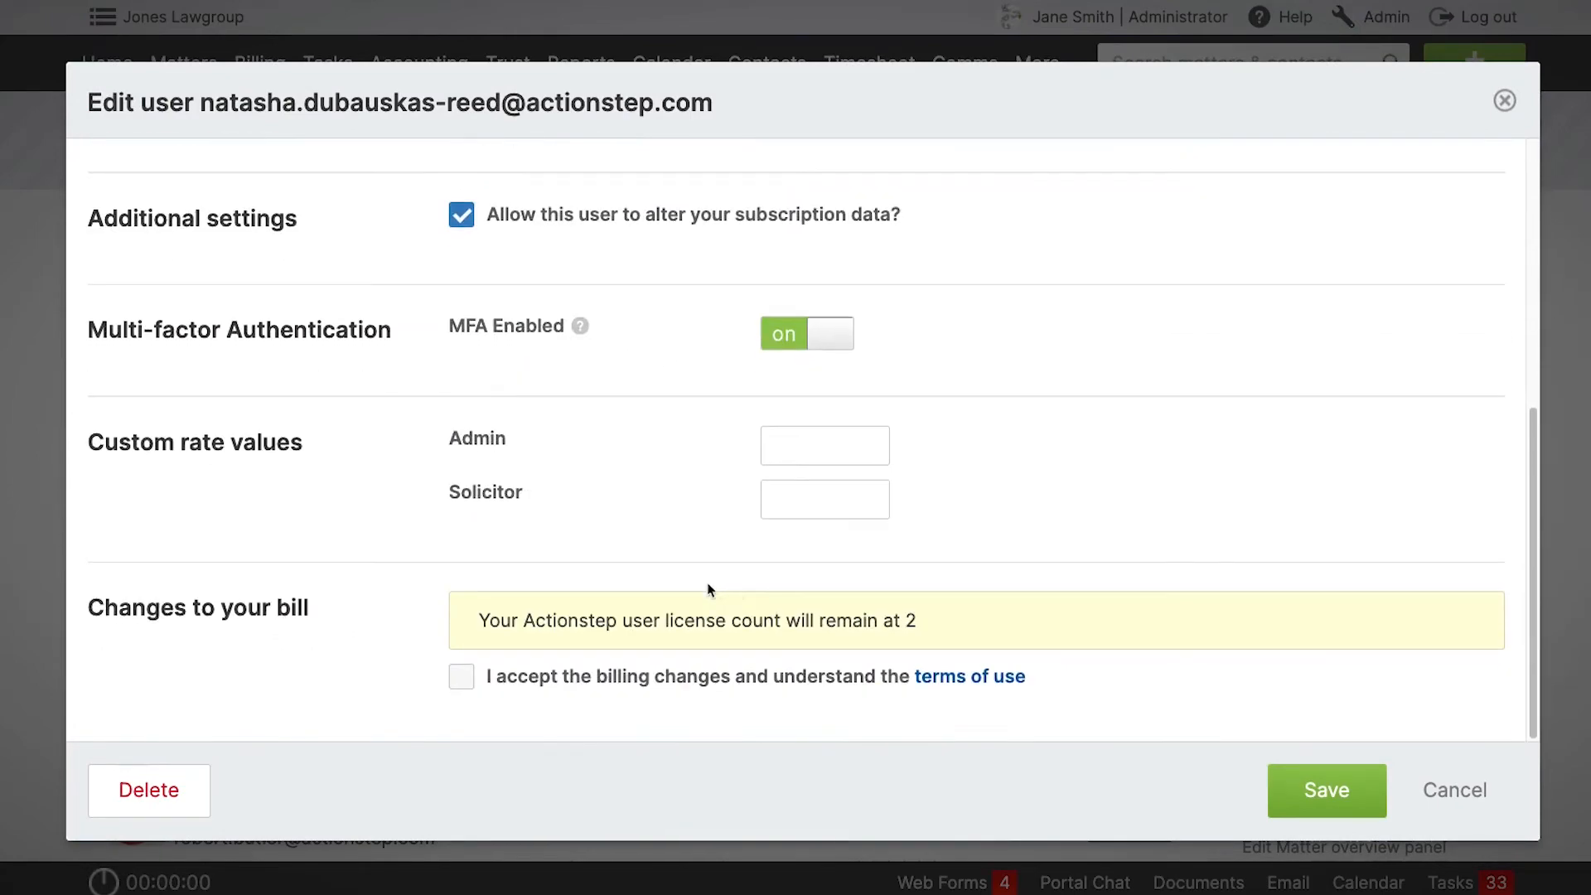
click(827, 427)
text(200)
click(1027, 434)
click(462, 677)
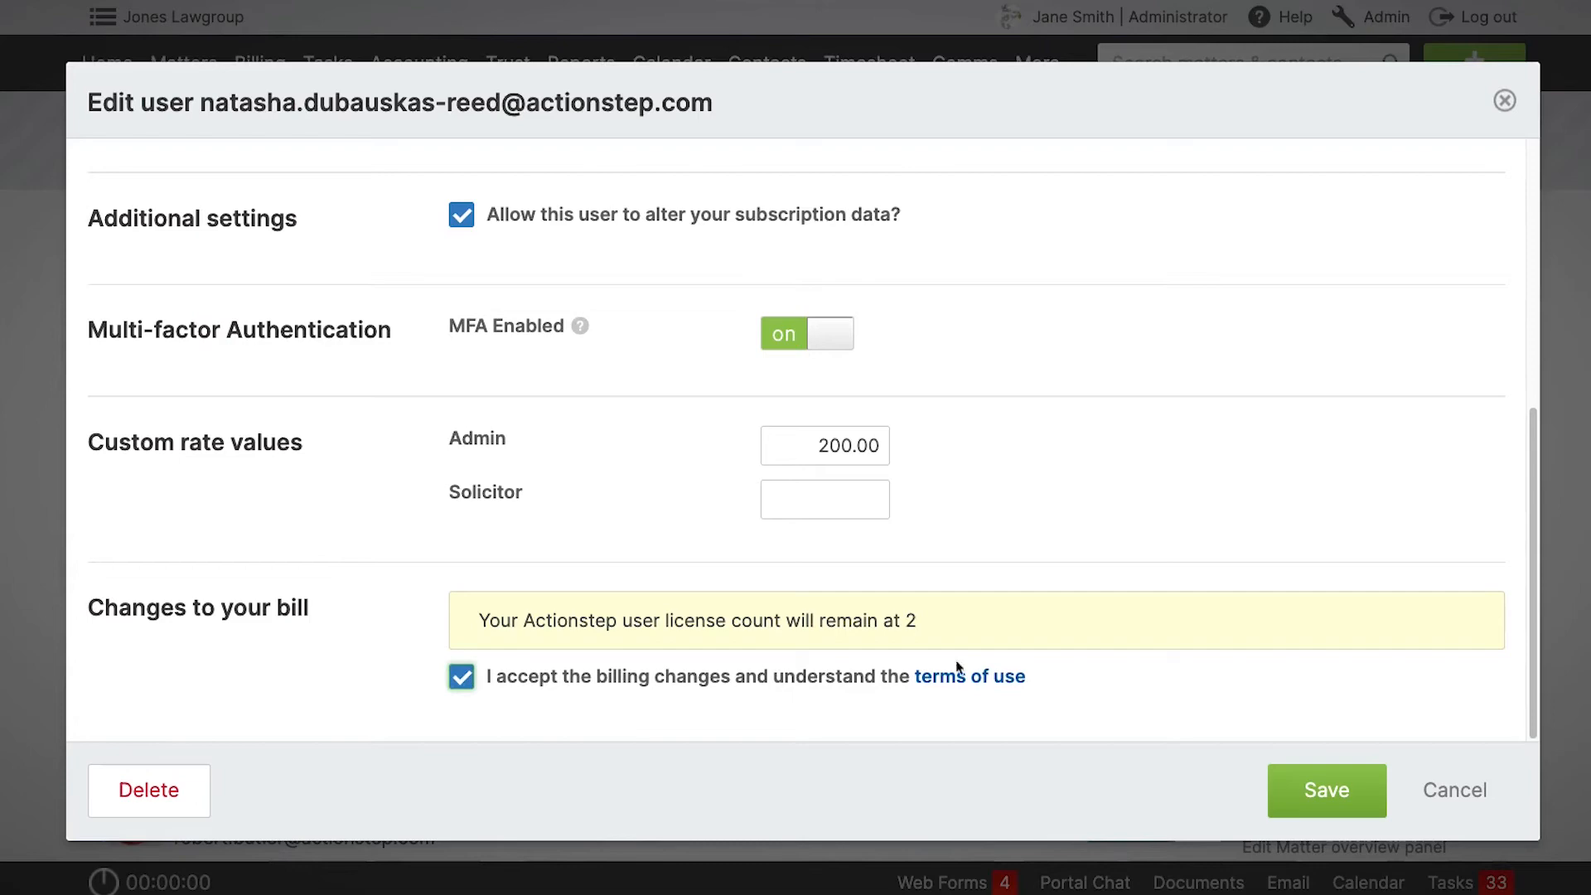
click(1328, 790)
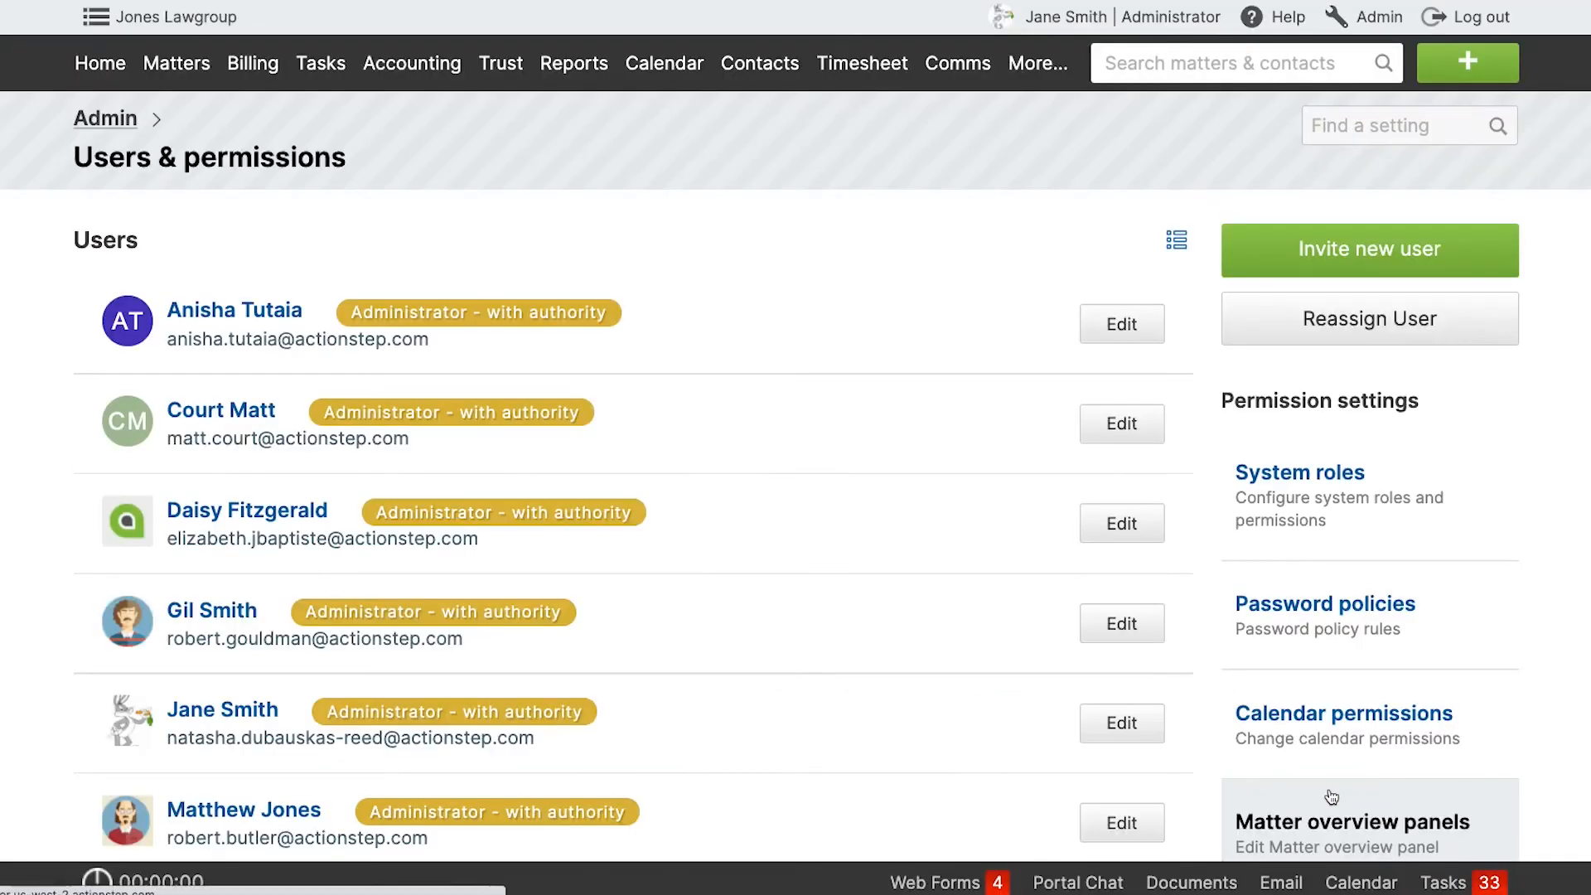
Check which rate a new time entry on matter 151 picks up from the user's custom rate value, then discard the entry.
click(1488, 60)
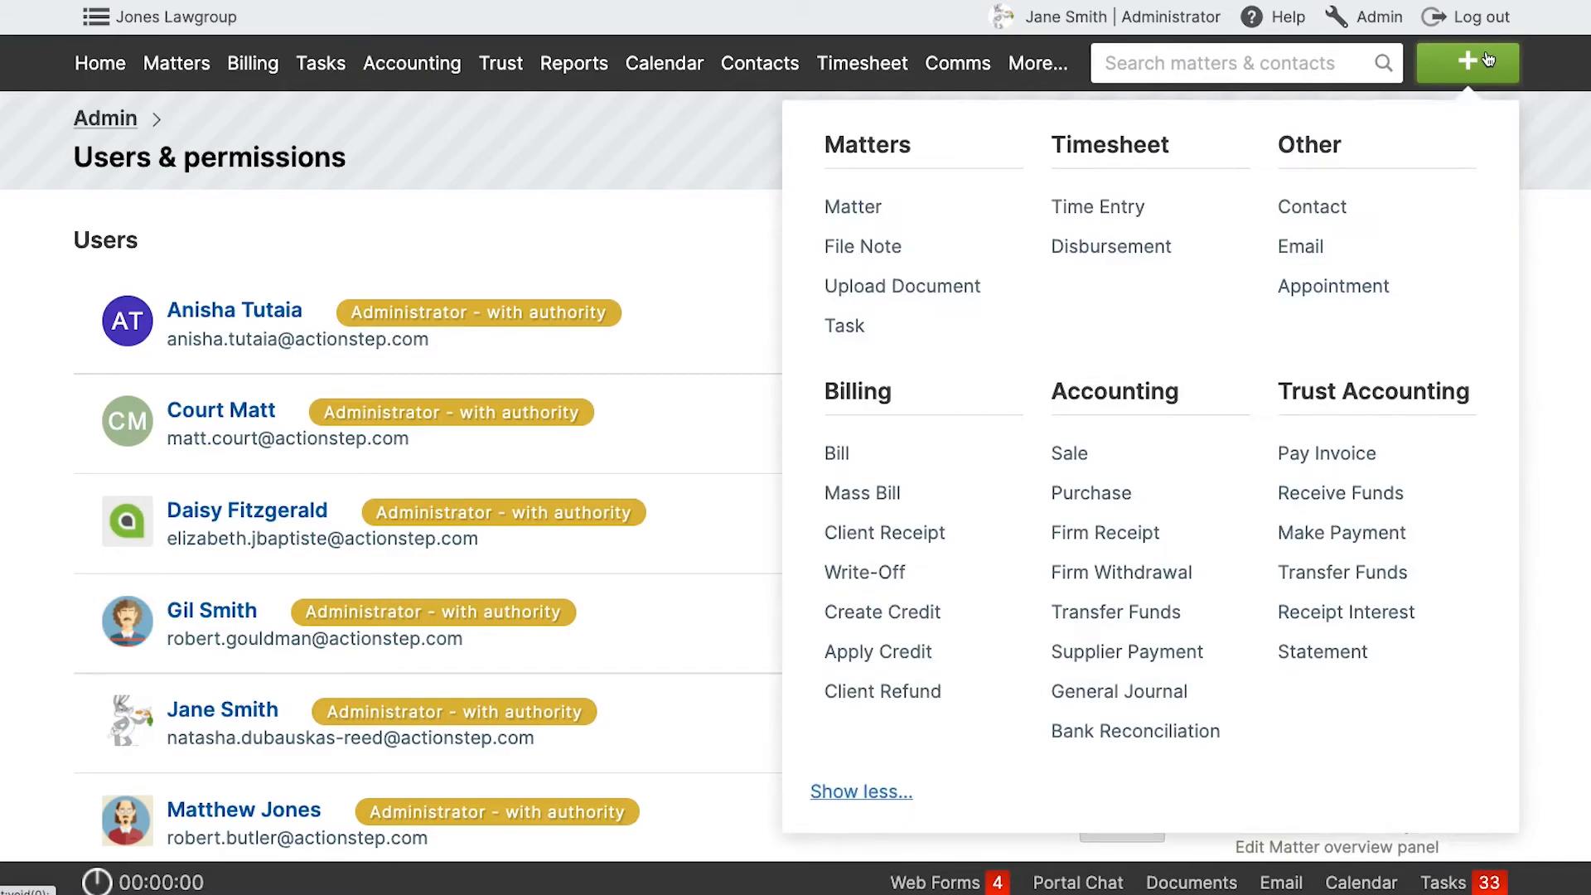
click(1156, 206)
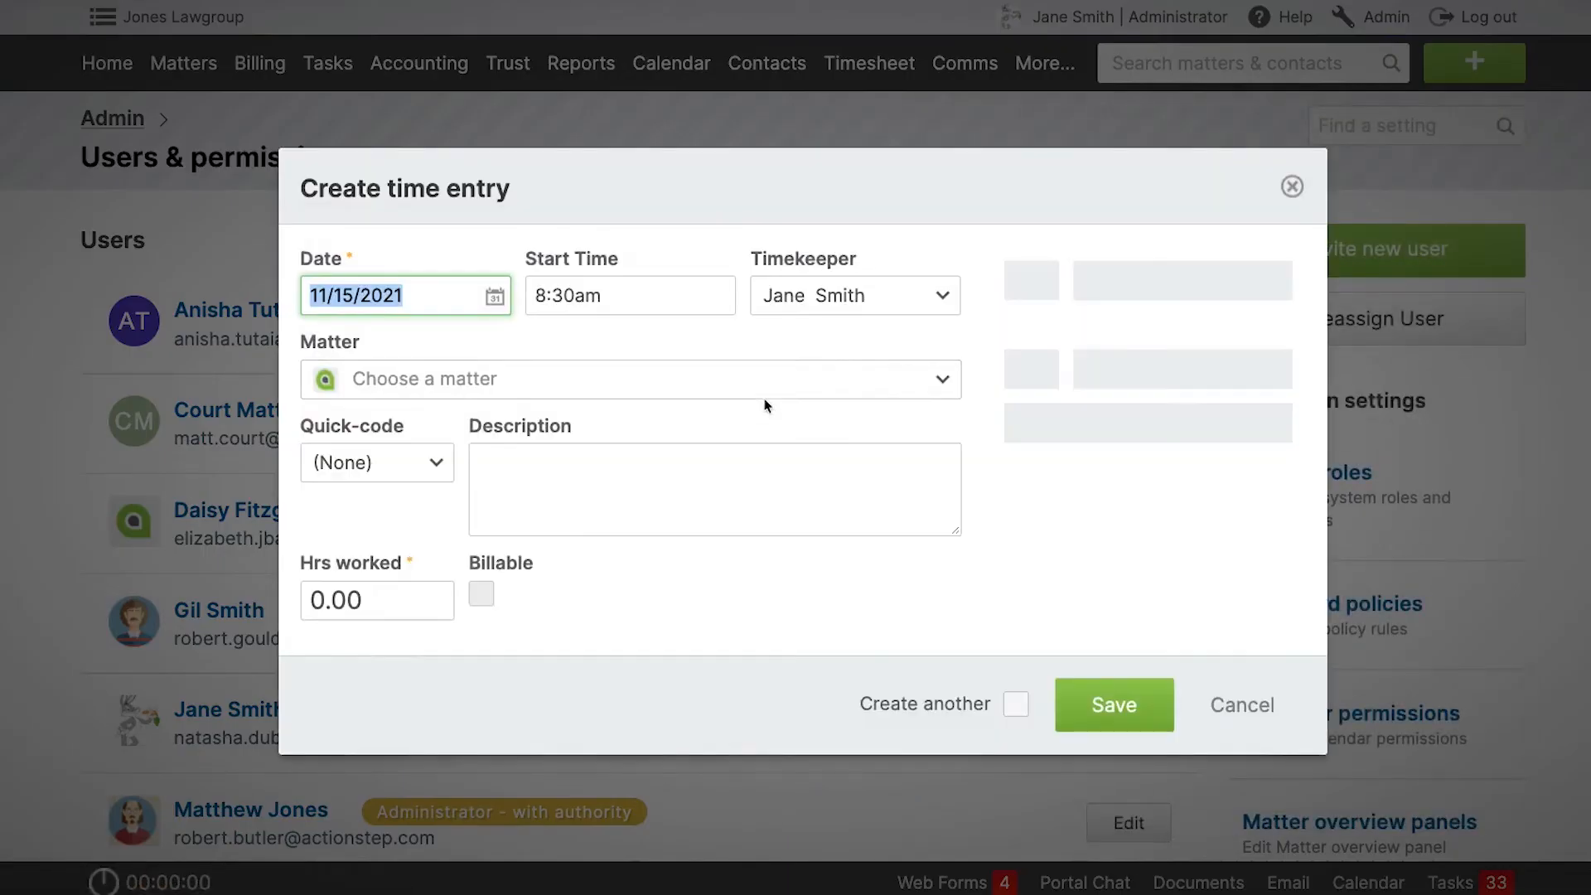
click(711, 382)
text(151)
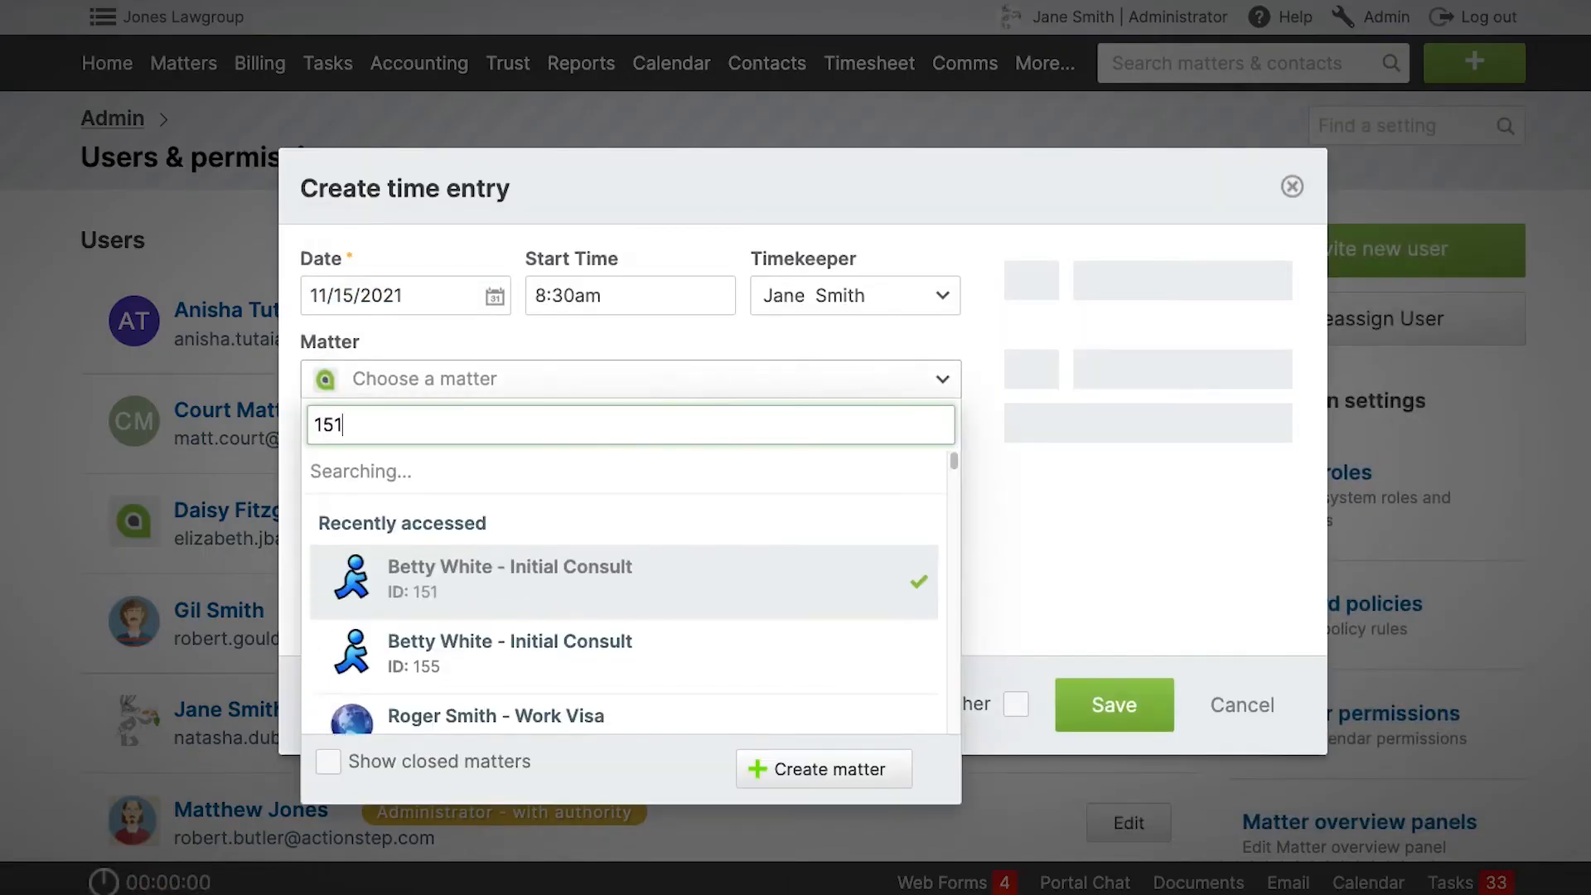
click(638, 492)
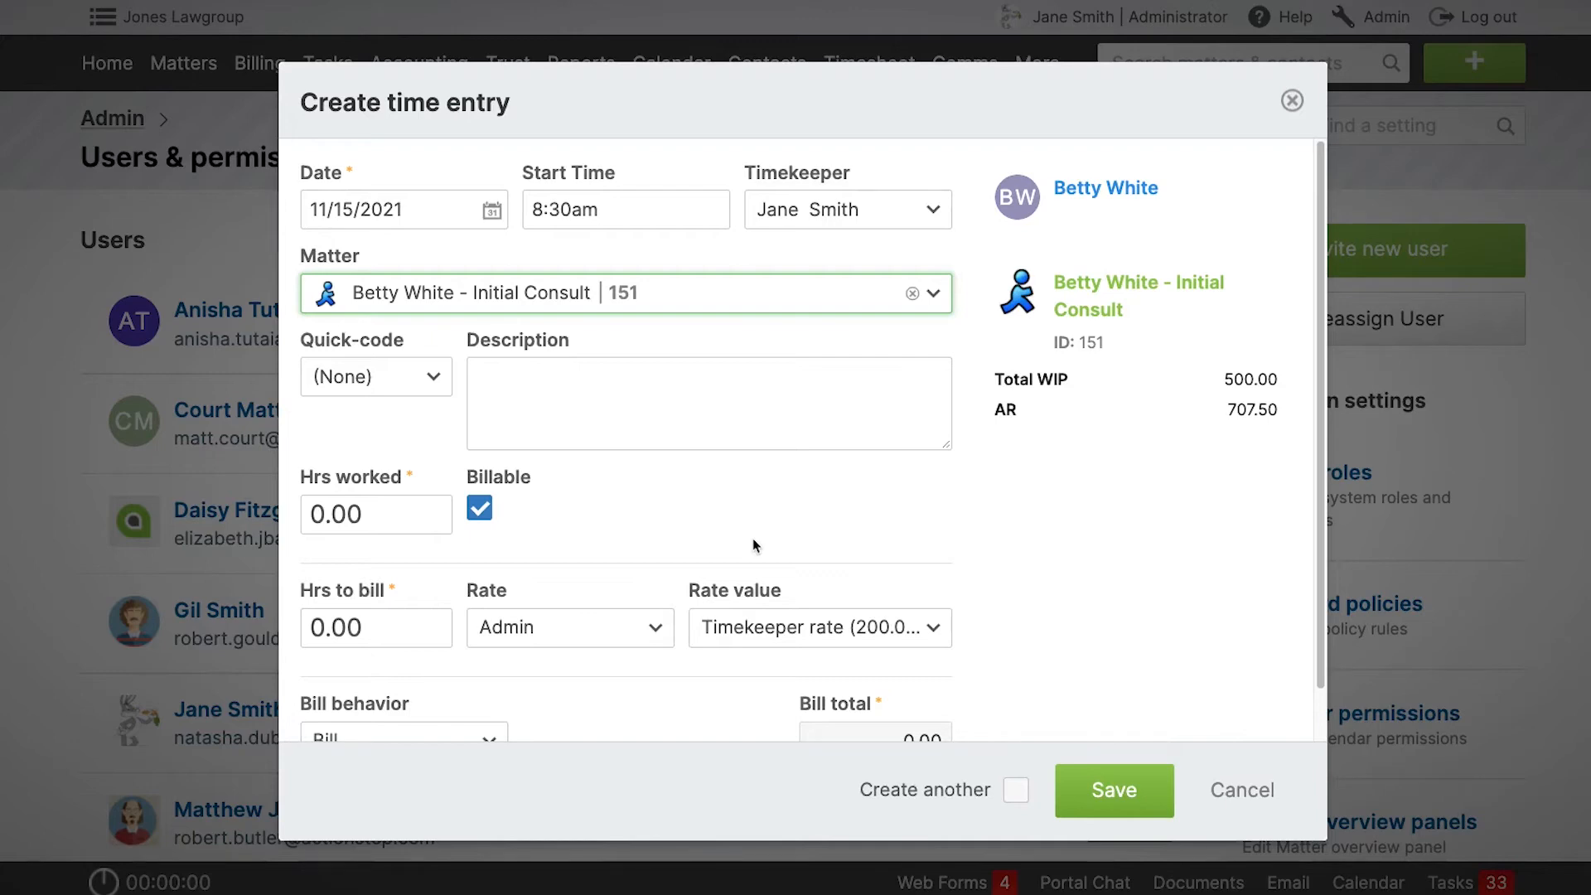
click(1292, 100)
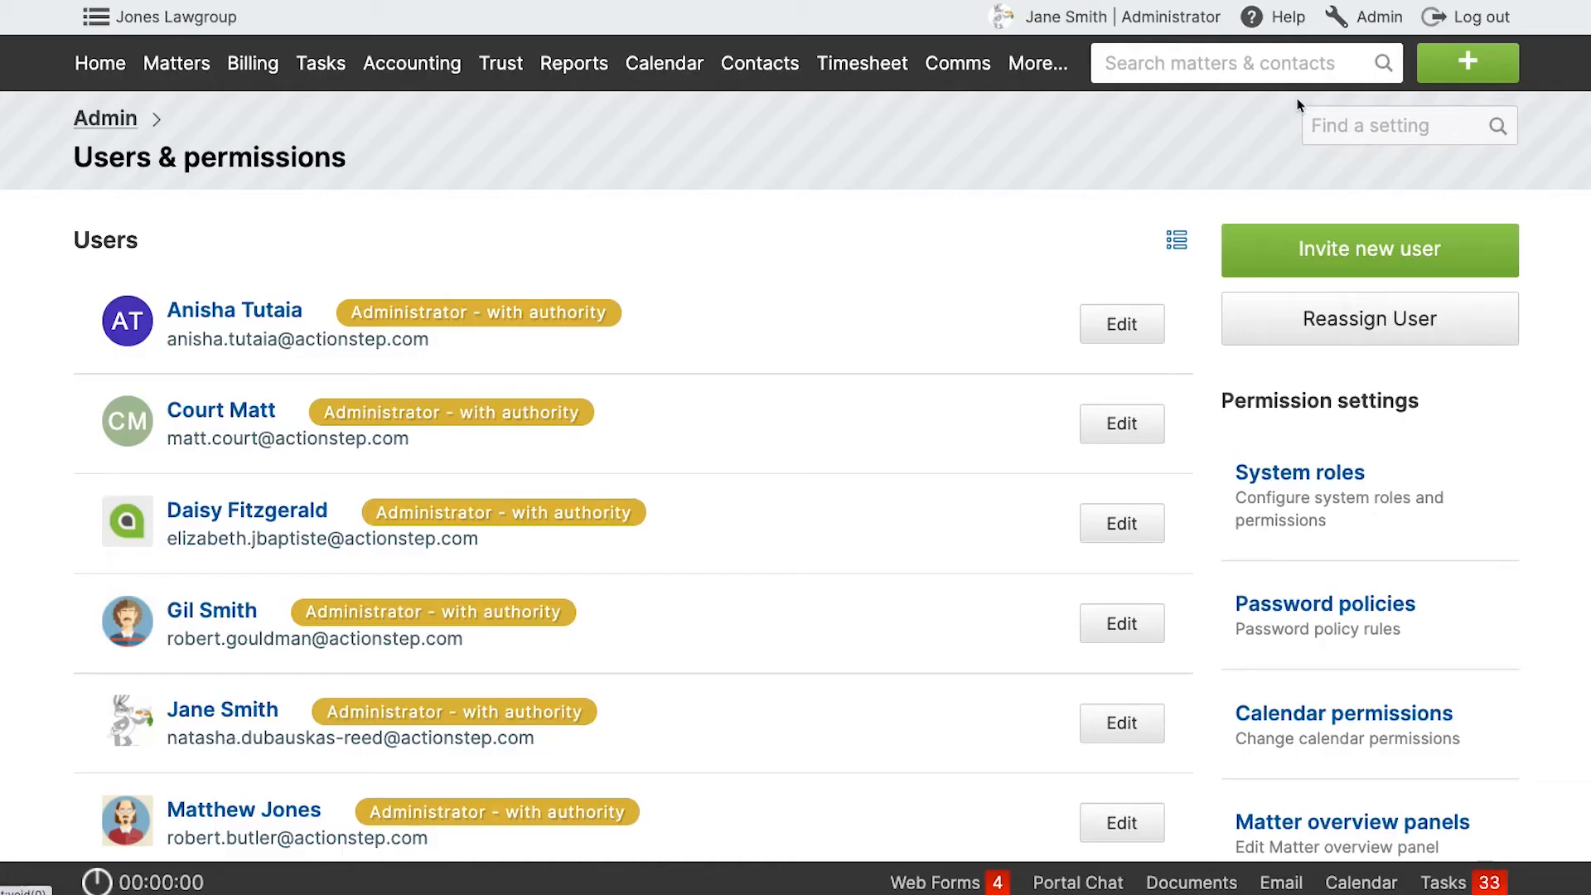
Find the contact record of matter 151's client and open its accounting settings.
click(1186, 63)
text(bett)
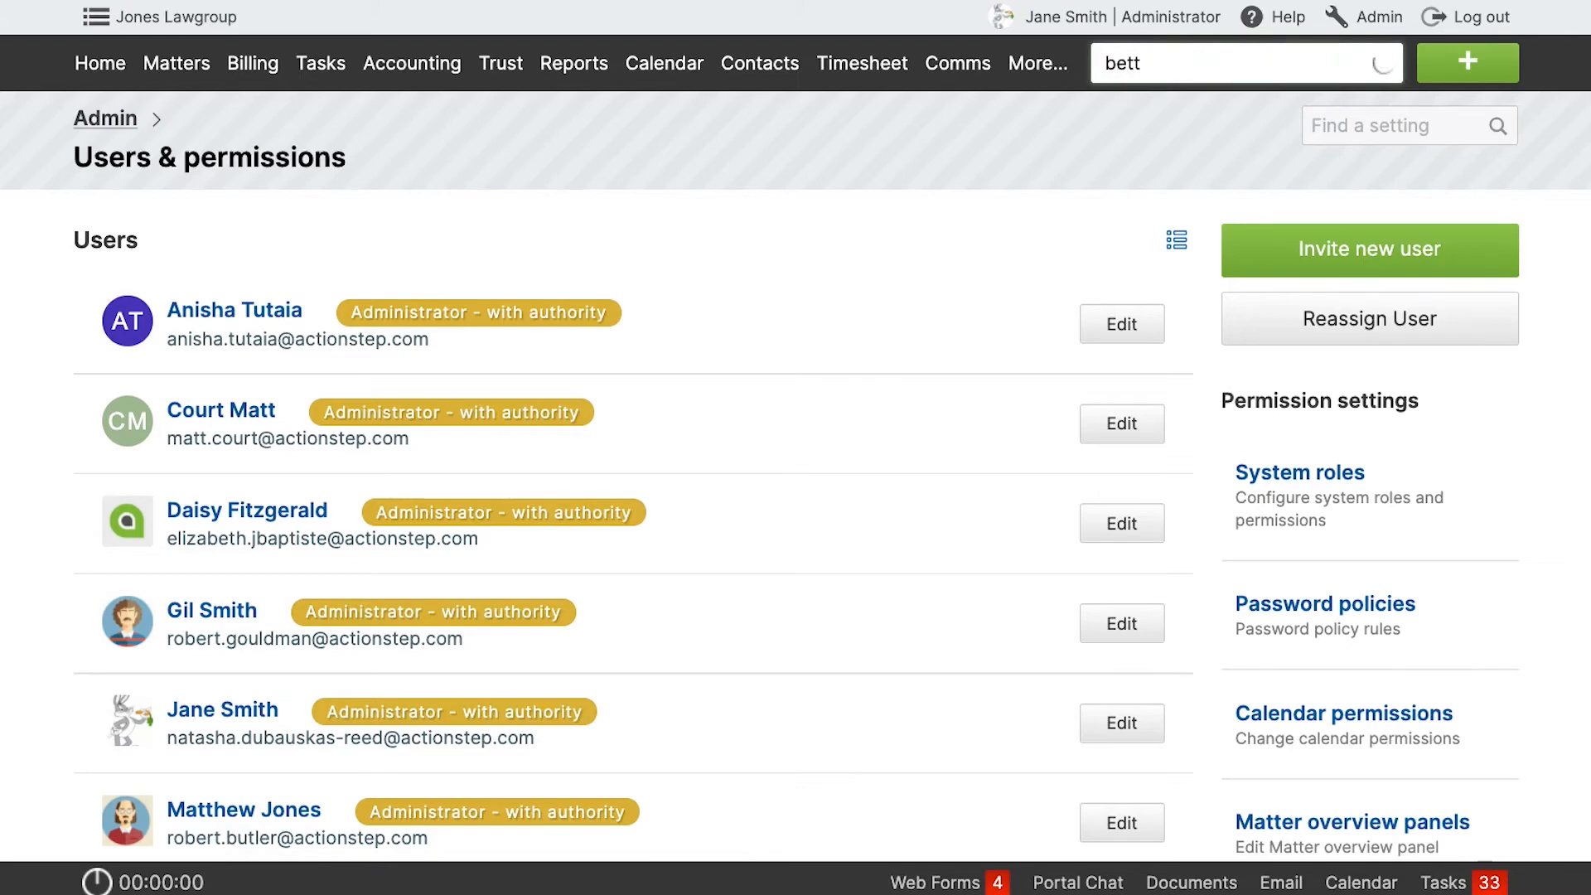
text(y)
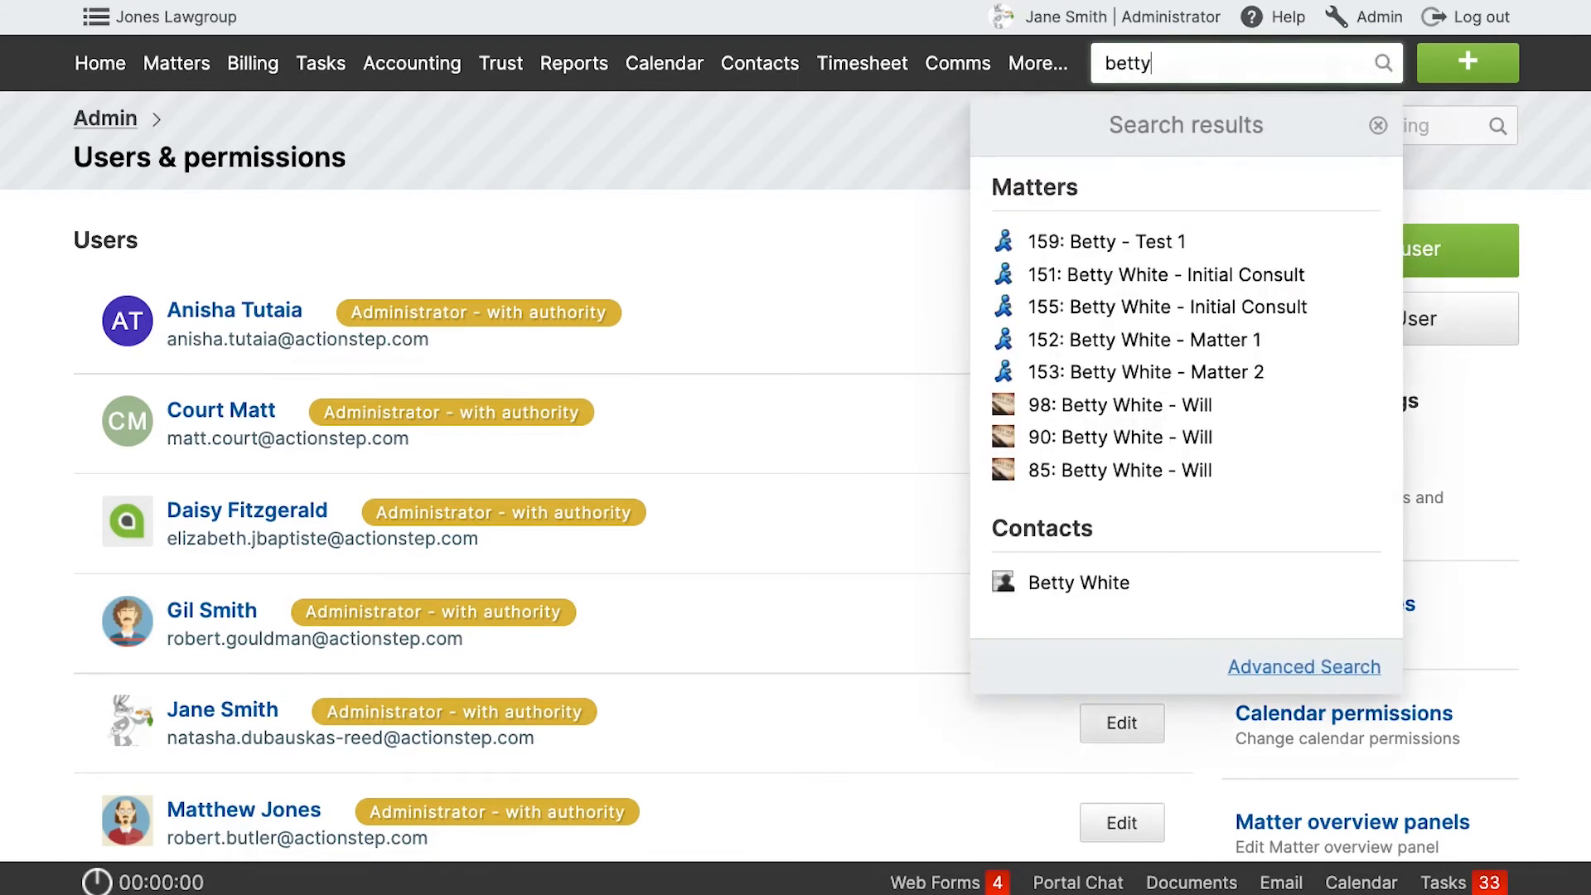
click(1090, 582)
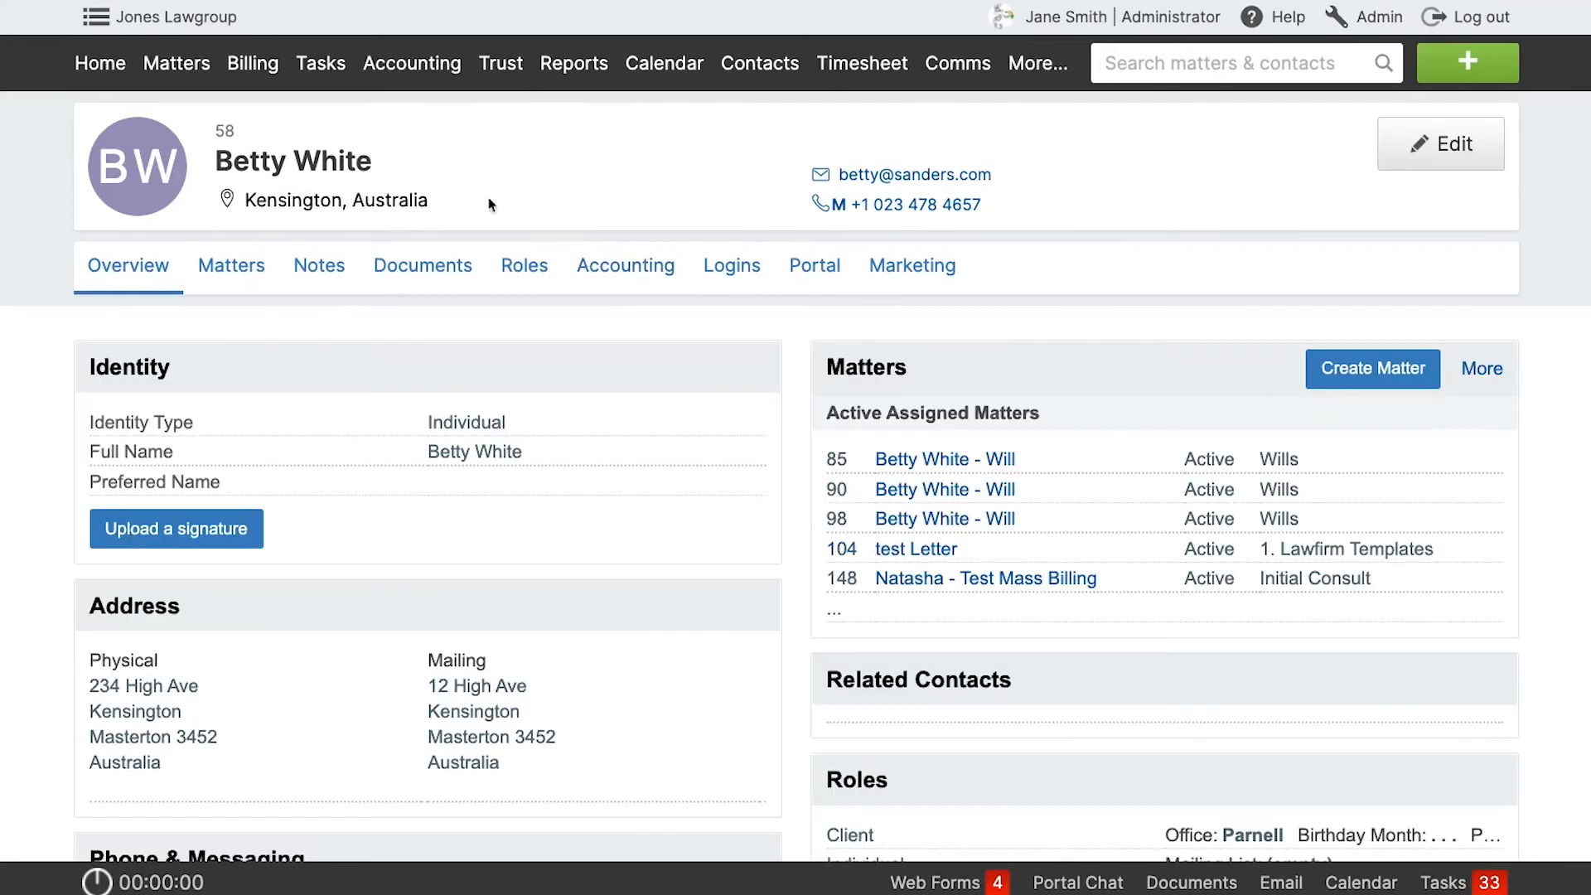
click(626, 267)
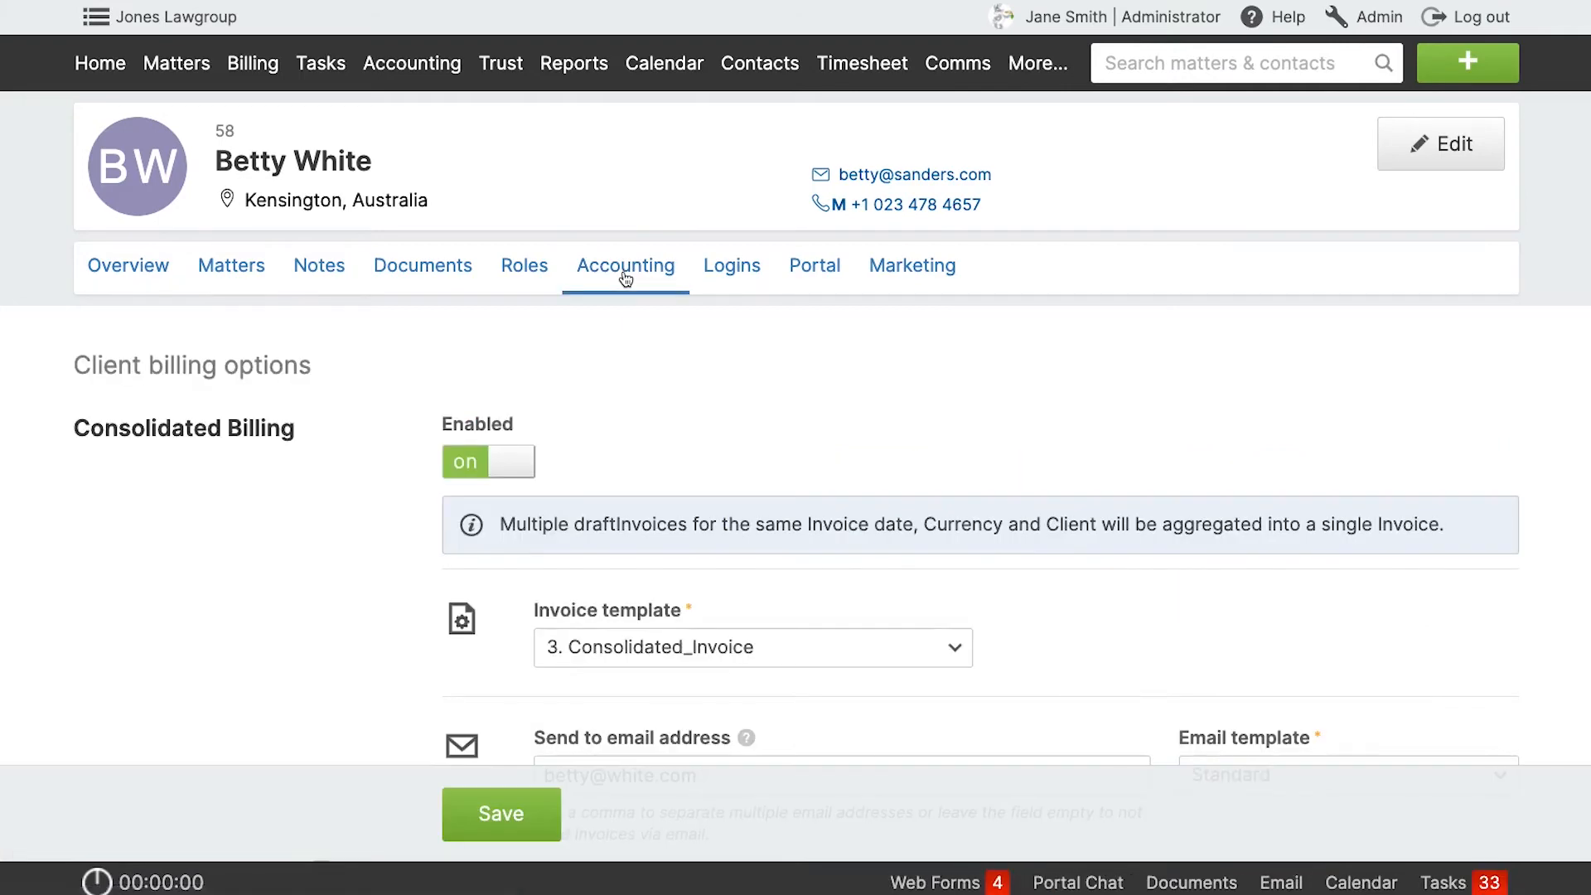
Enable rate sheet overrides for the client, set the Admin override rate to 50 and save the client billing options.
scroll(611, 405, down, 10)
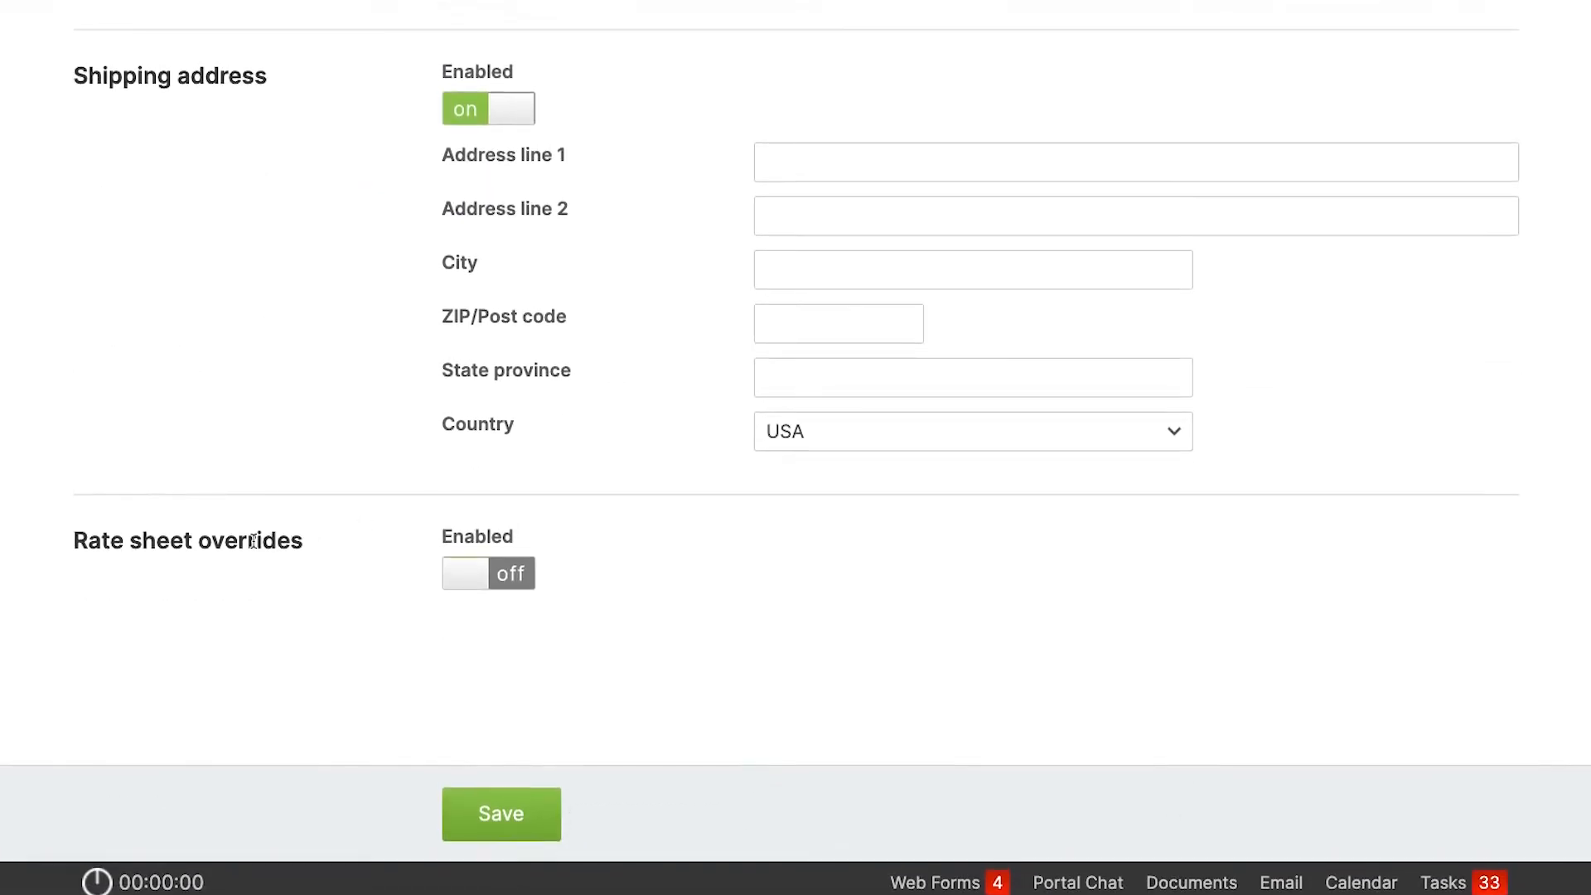
click(471, 587)
scroll(584, 654, down, 2)
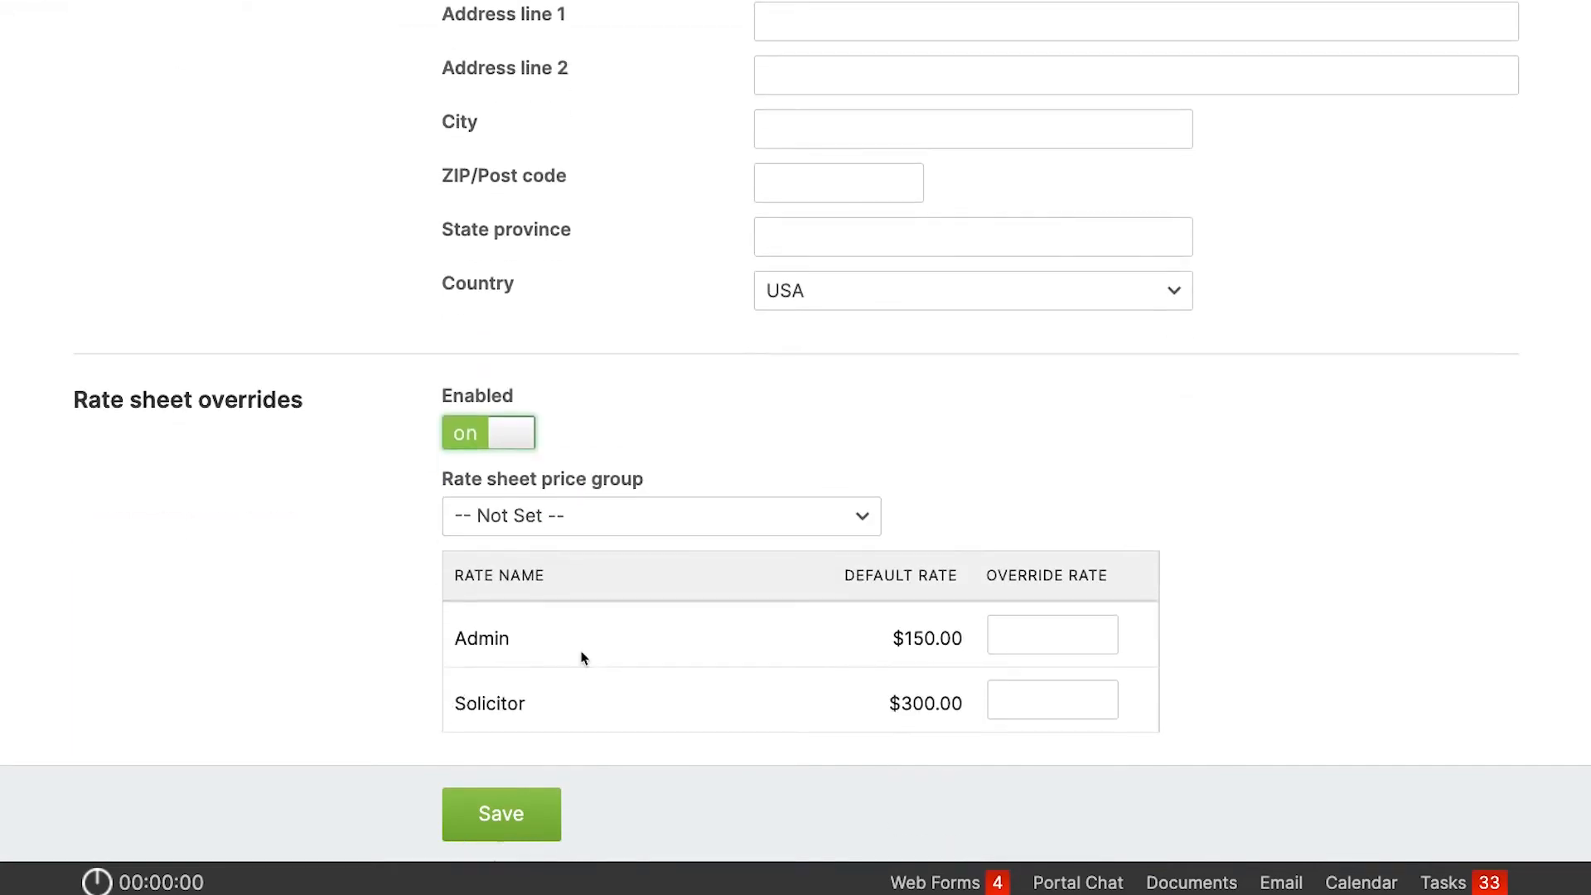
click(1049, 631)
text(50)
click(1240, 459)
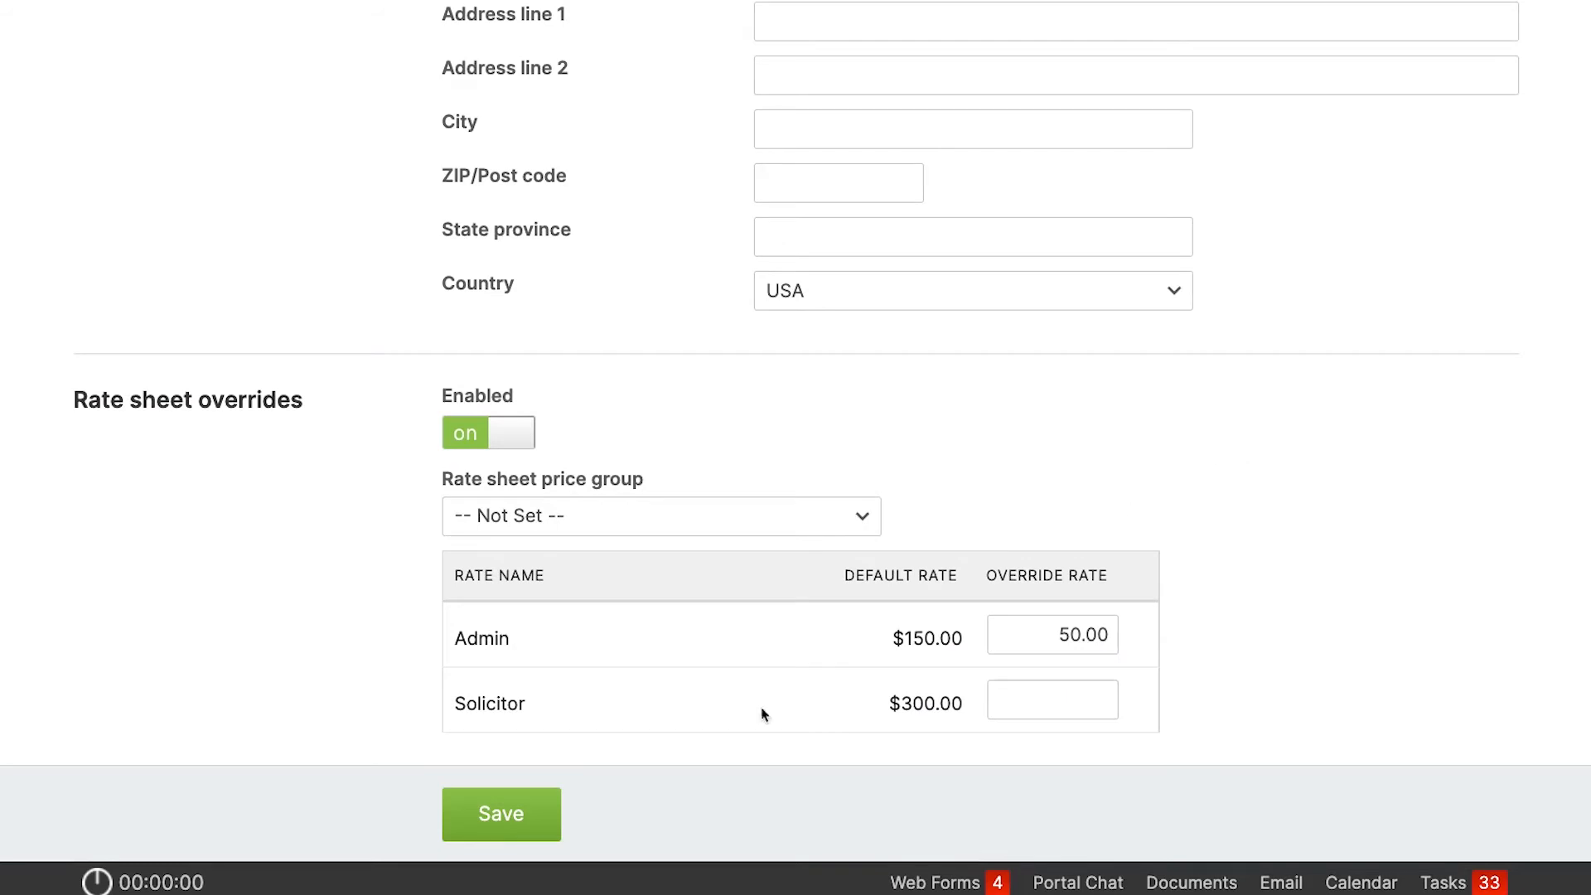
click(530, 816)
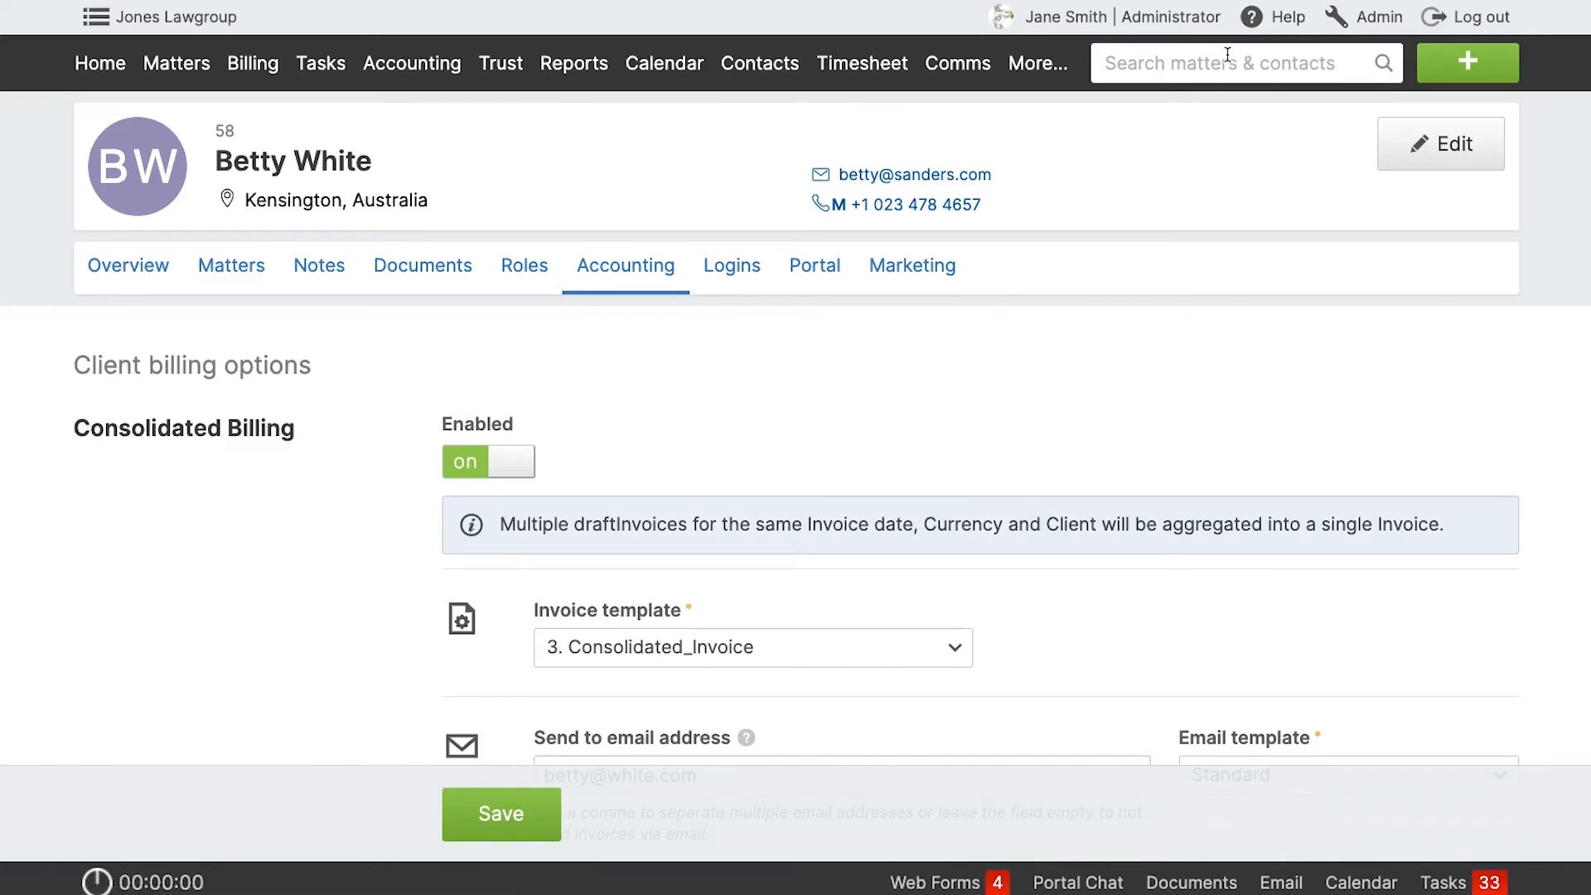
Check which rate a new time entry on matter 151 picks up from the client's override, then discard the entry.
click(1467, 63)
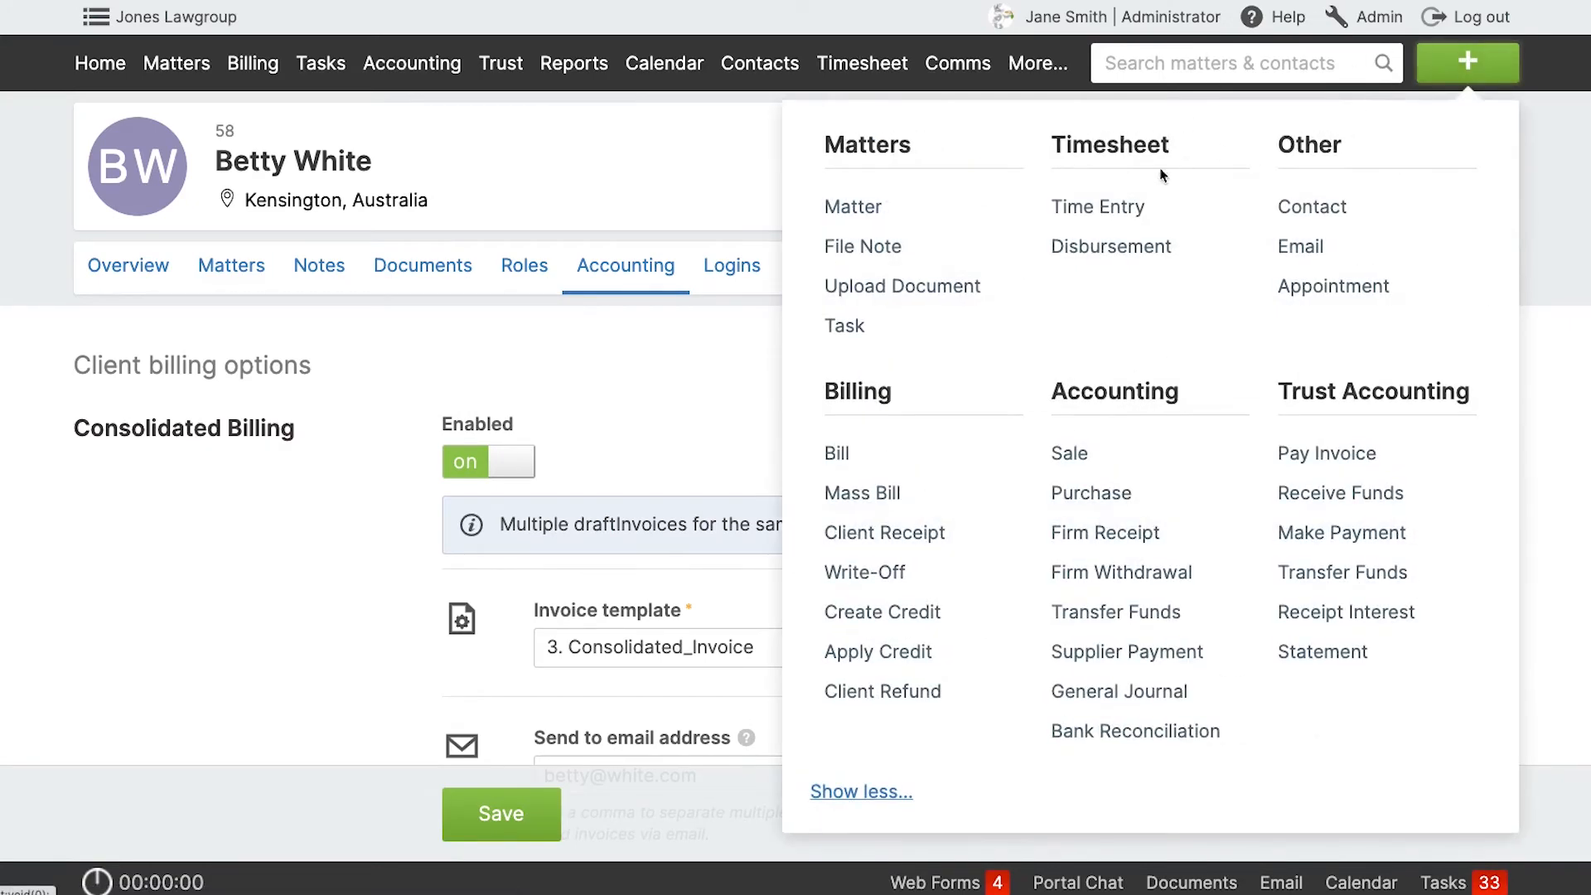
click(1101, 207)
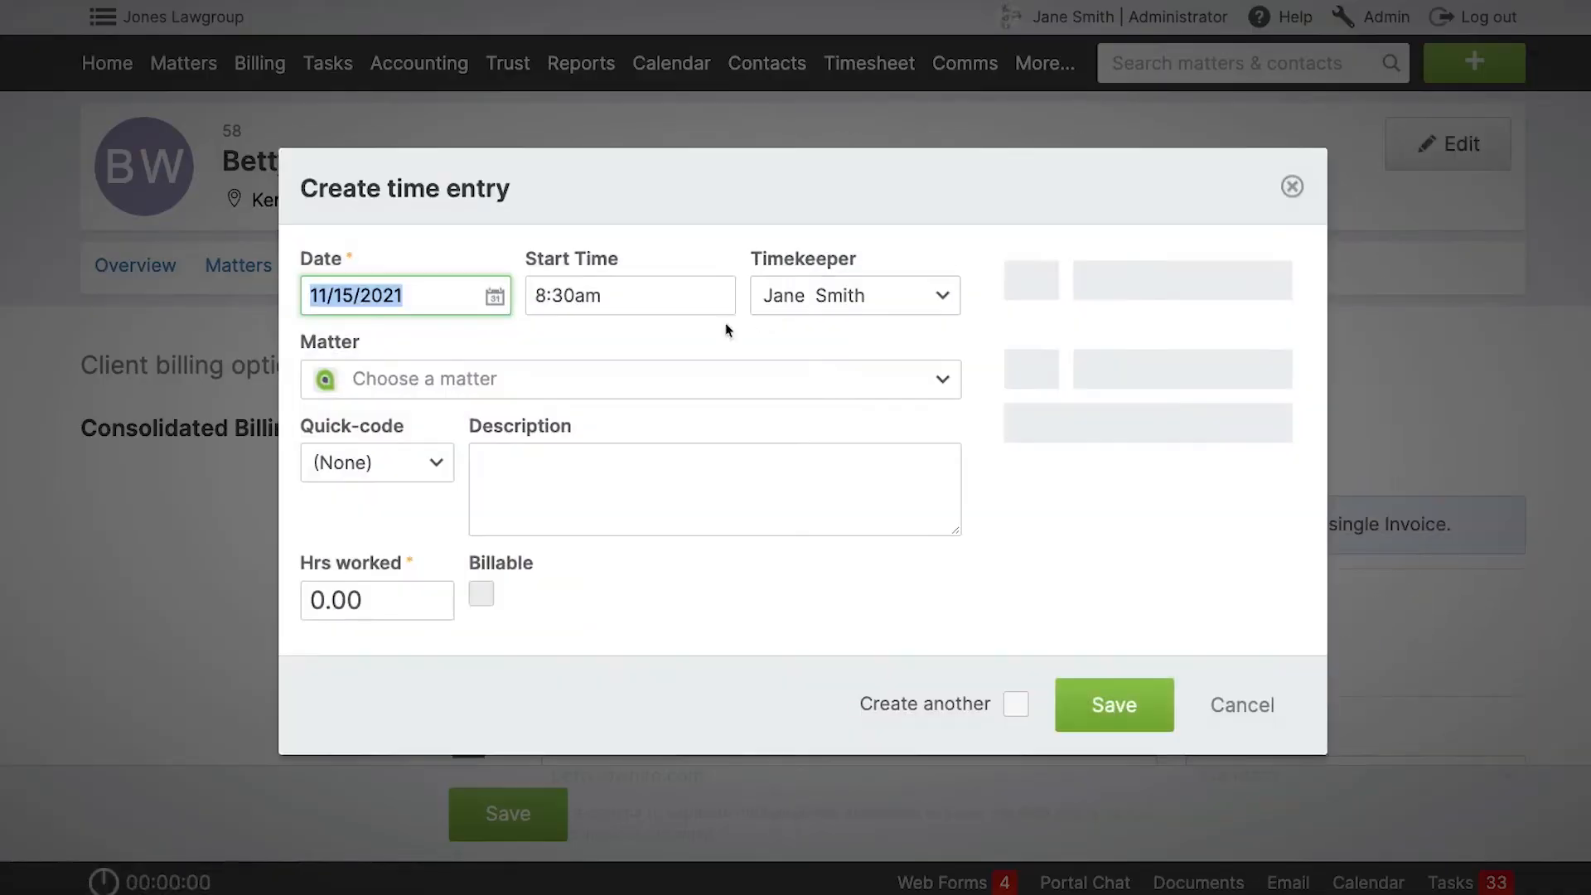
click(675, 384)
text(151)
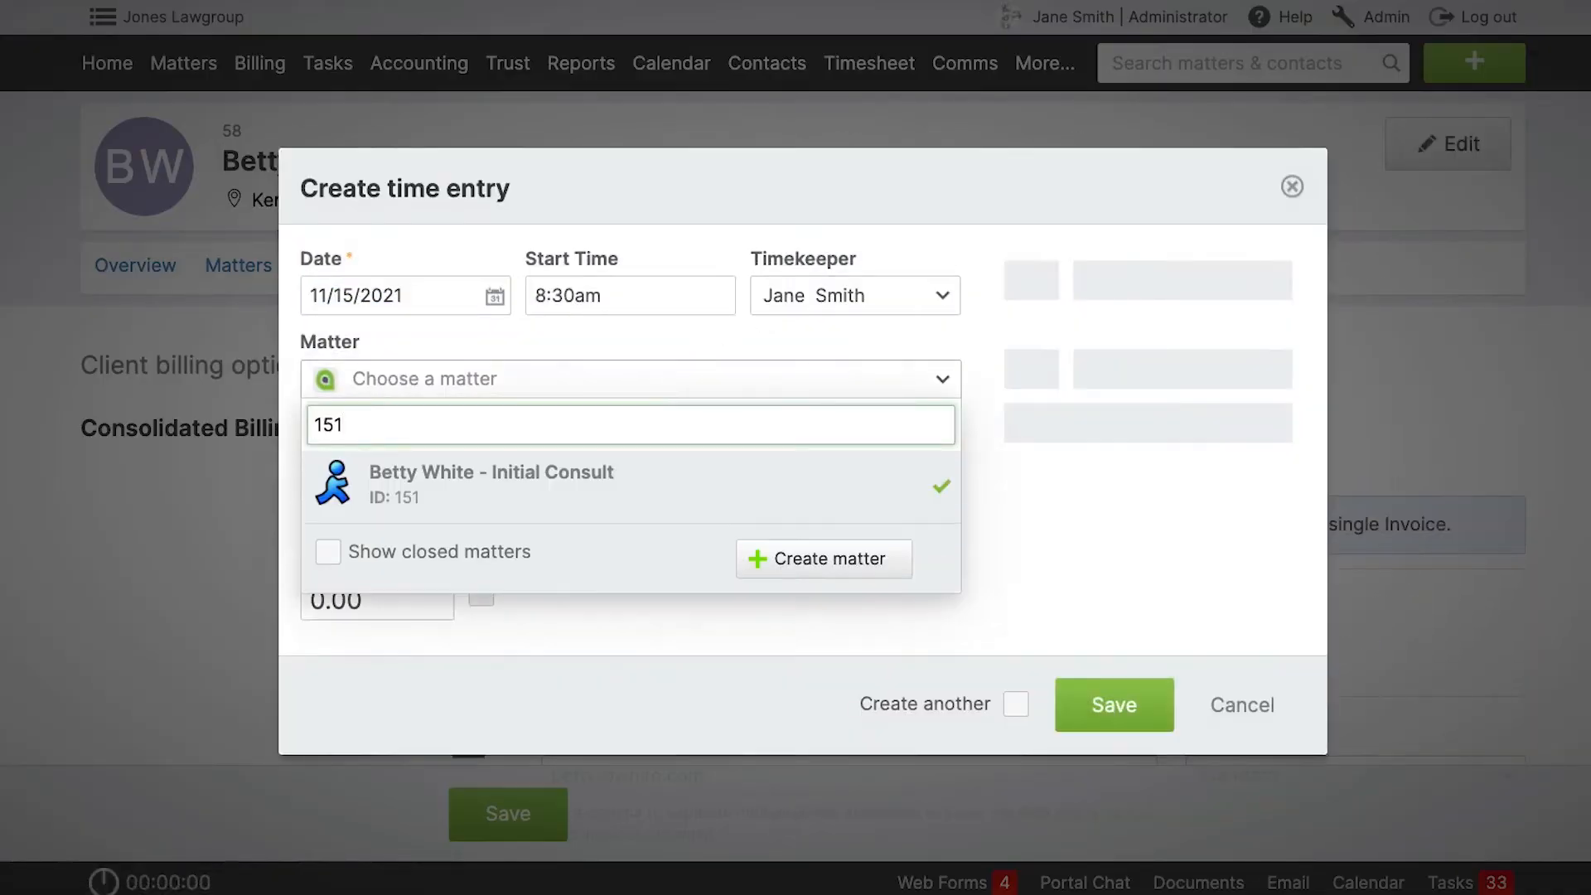
click(620, 479)
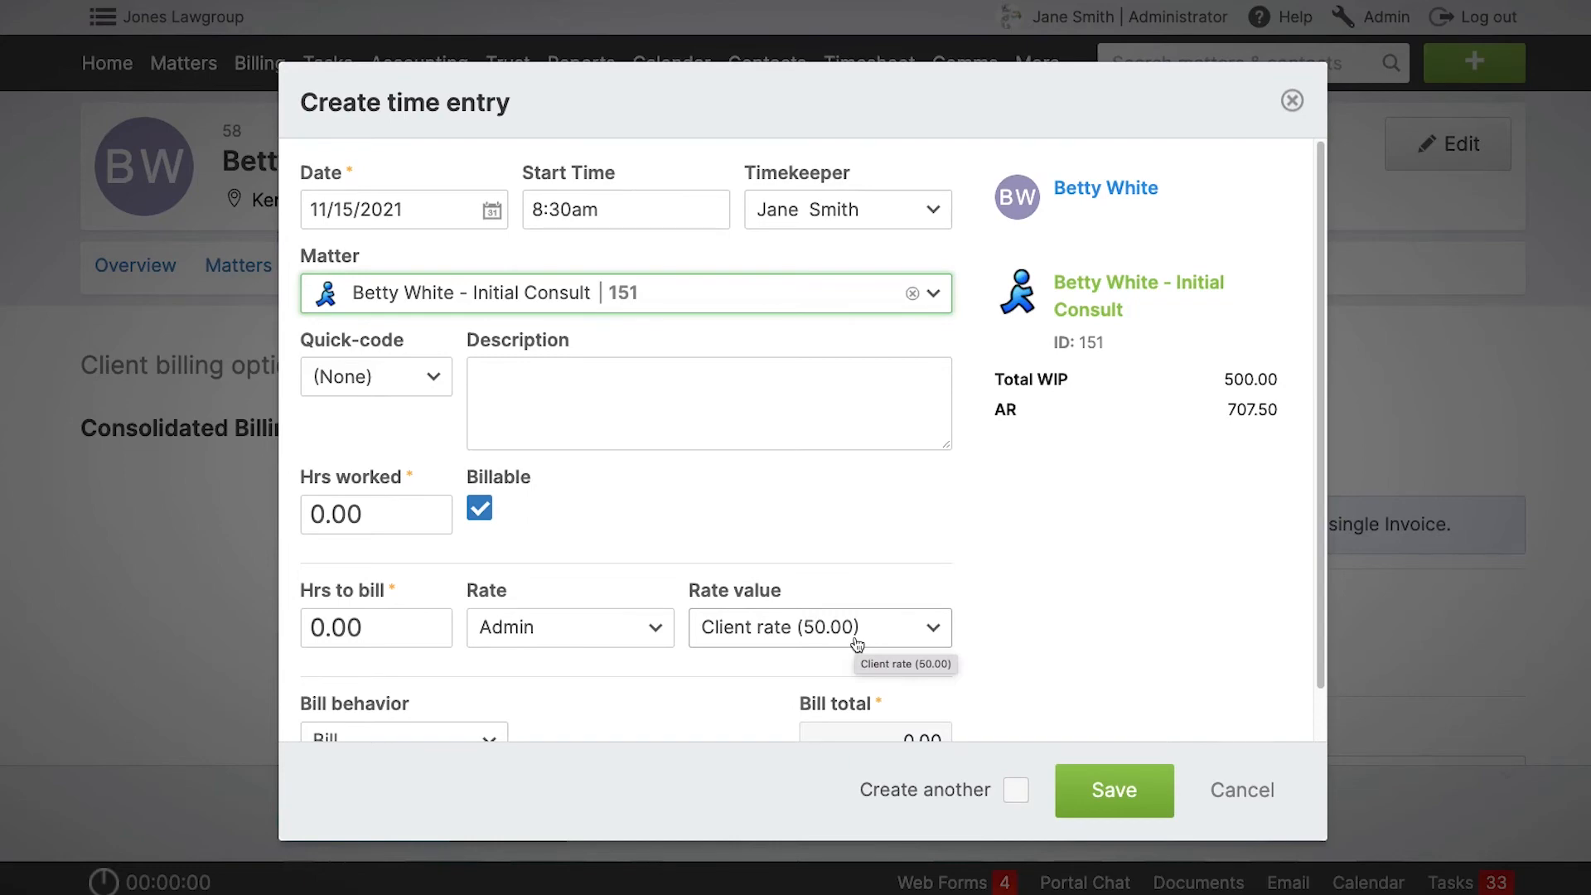
click(1293, 98)
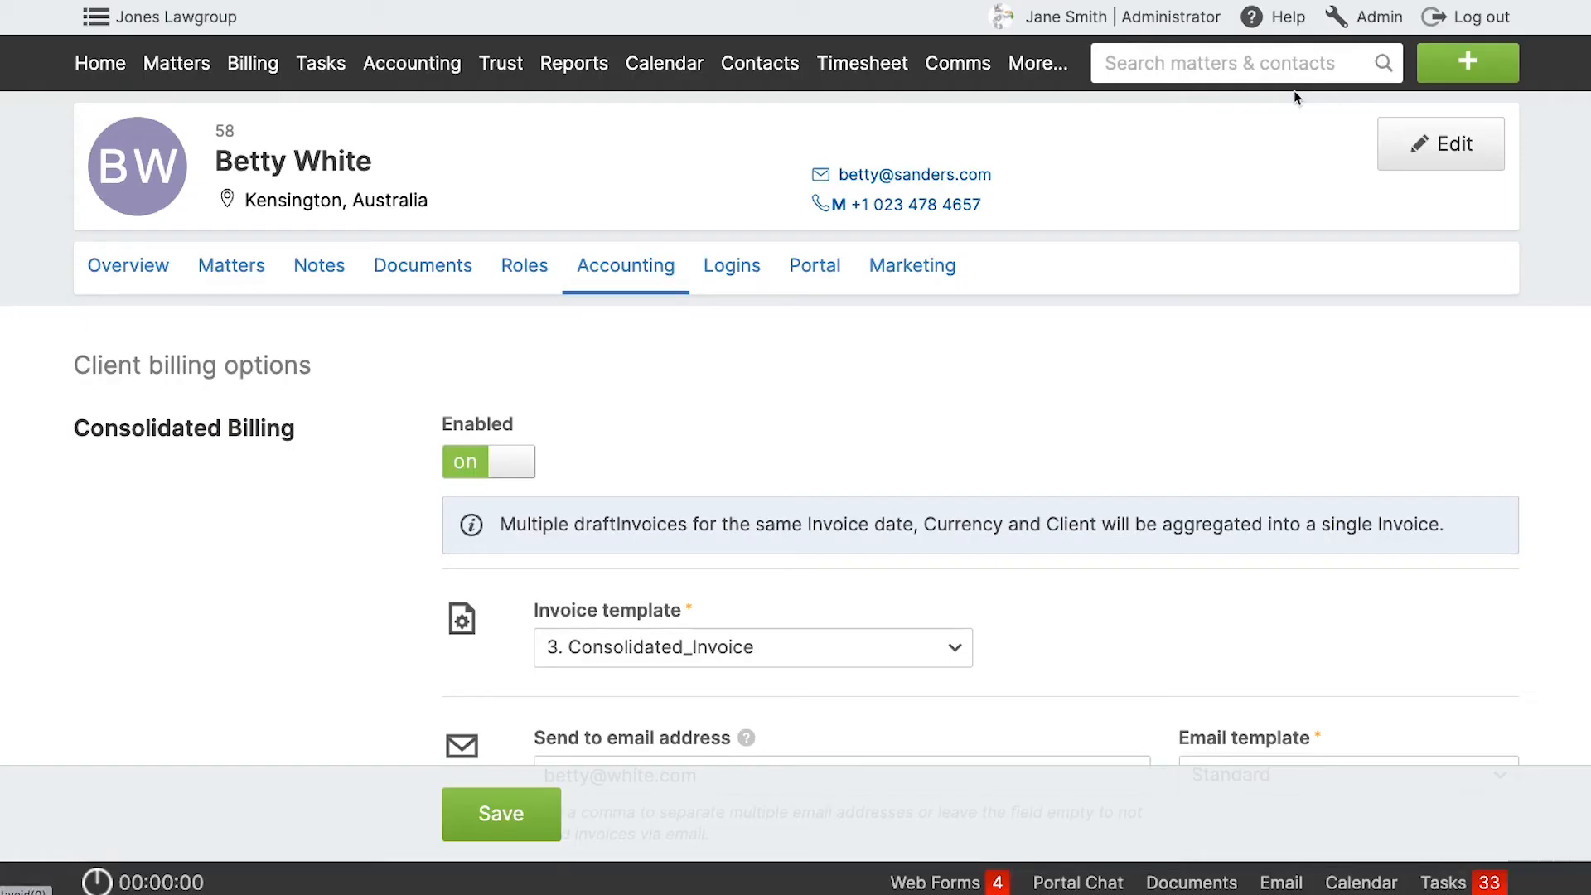
Leave the client record for the general system preferences and open the Clearing Email quick-code for editing.
click(1373, 19)
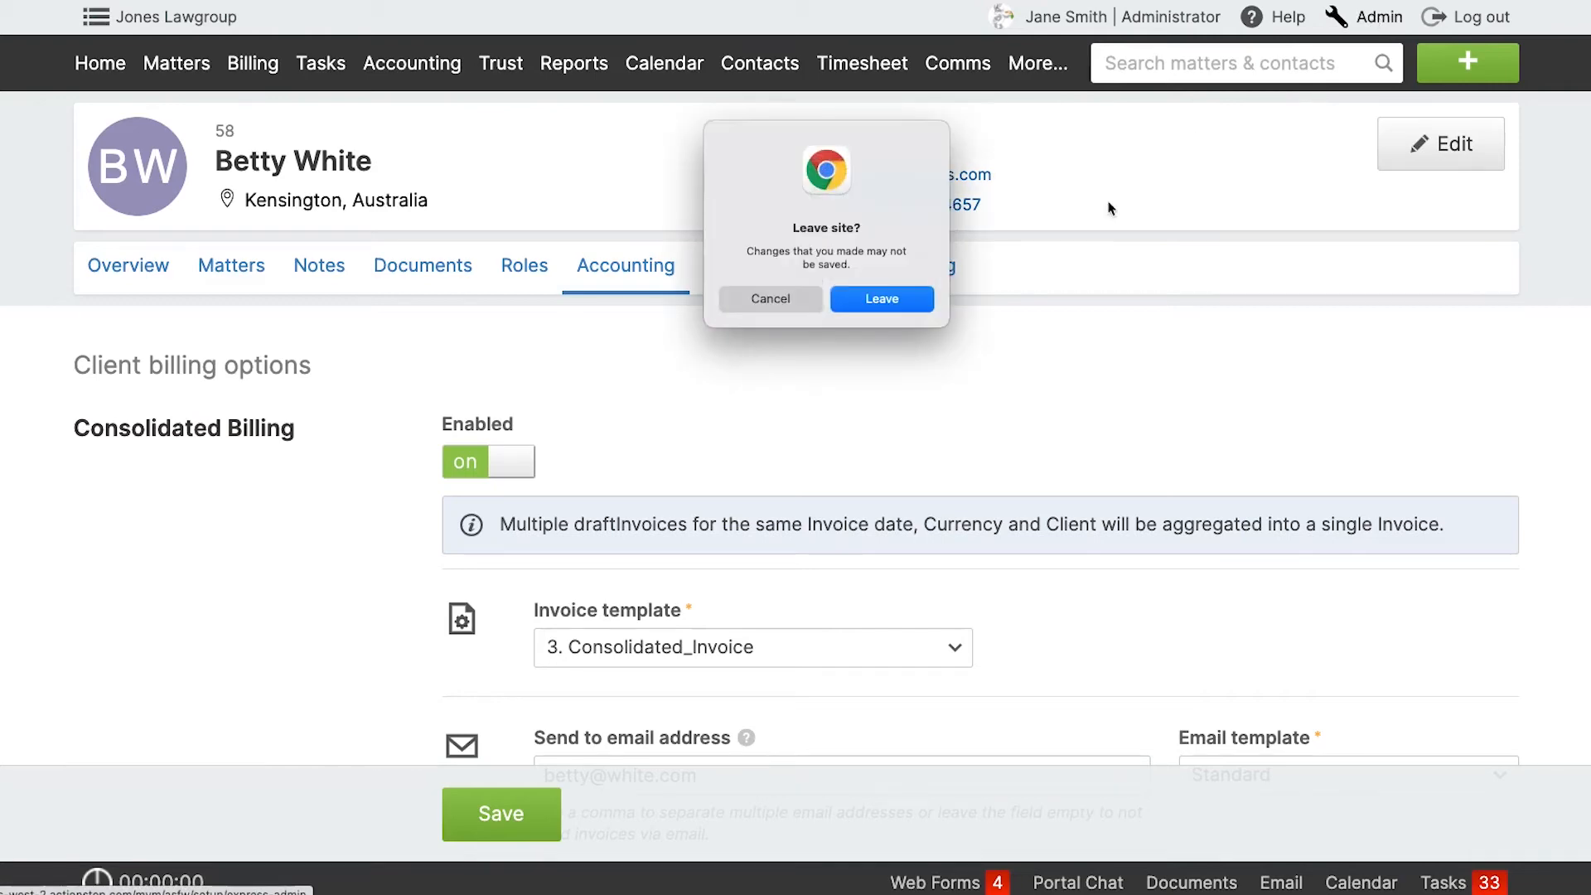
click(911, 301)
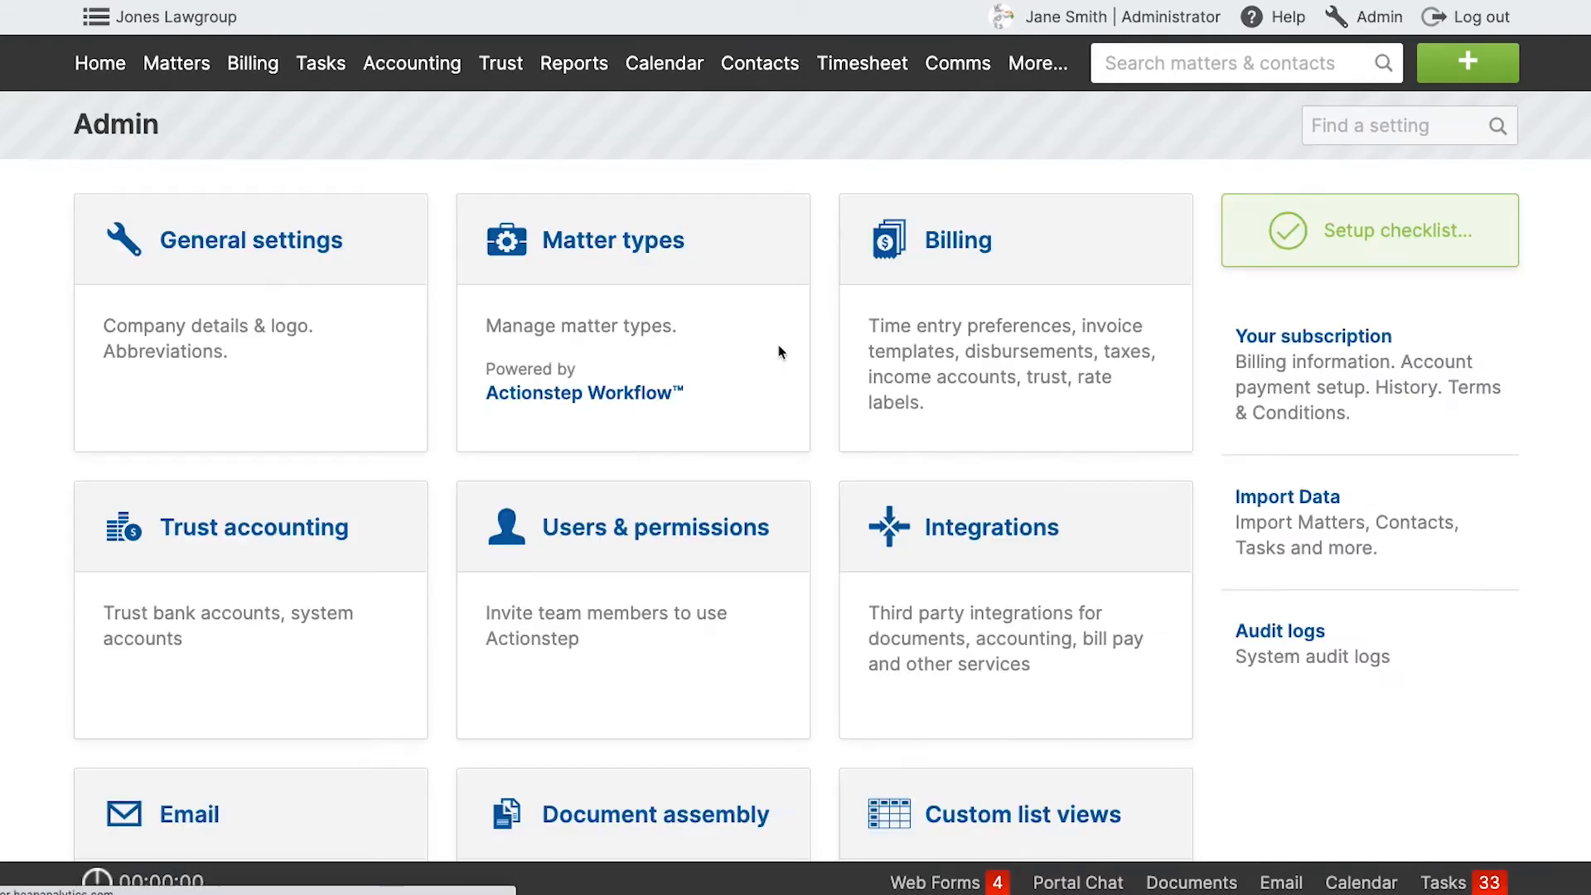
click(351, 353)
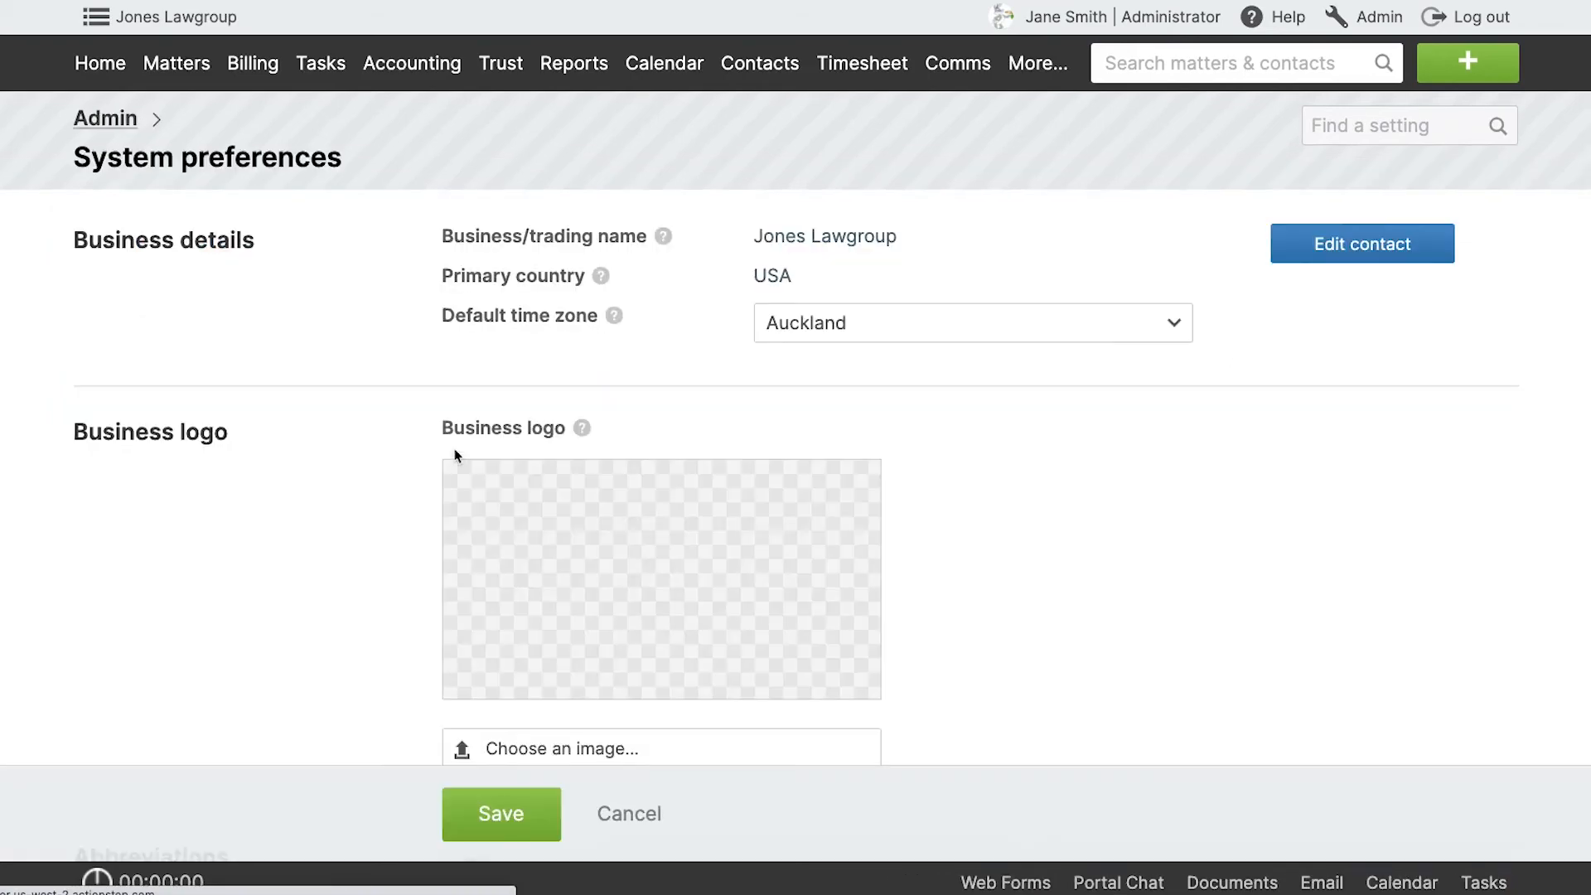
scroll(454, 449, down, 10)
scroll(454, 449, down, 15)
scroll(451, 455, up, 3)
click(534, 396)
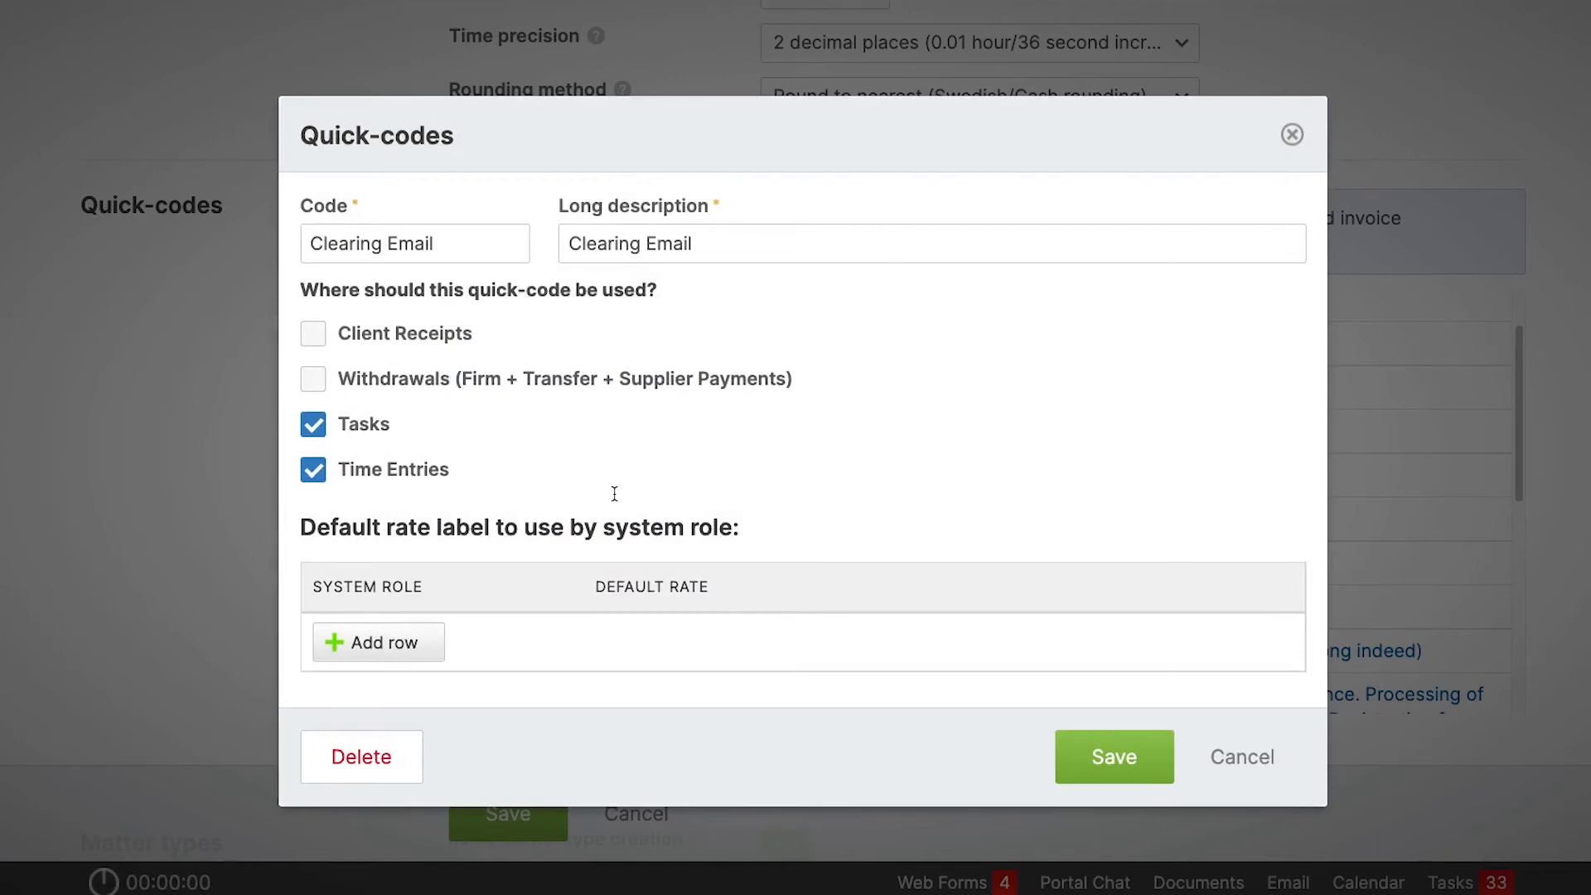
Add a default rate row to the Clearing Email quick-code with Solicitor for the Administrator role, and save the quick-code.
click(414, 645)
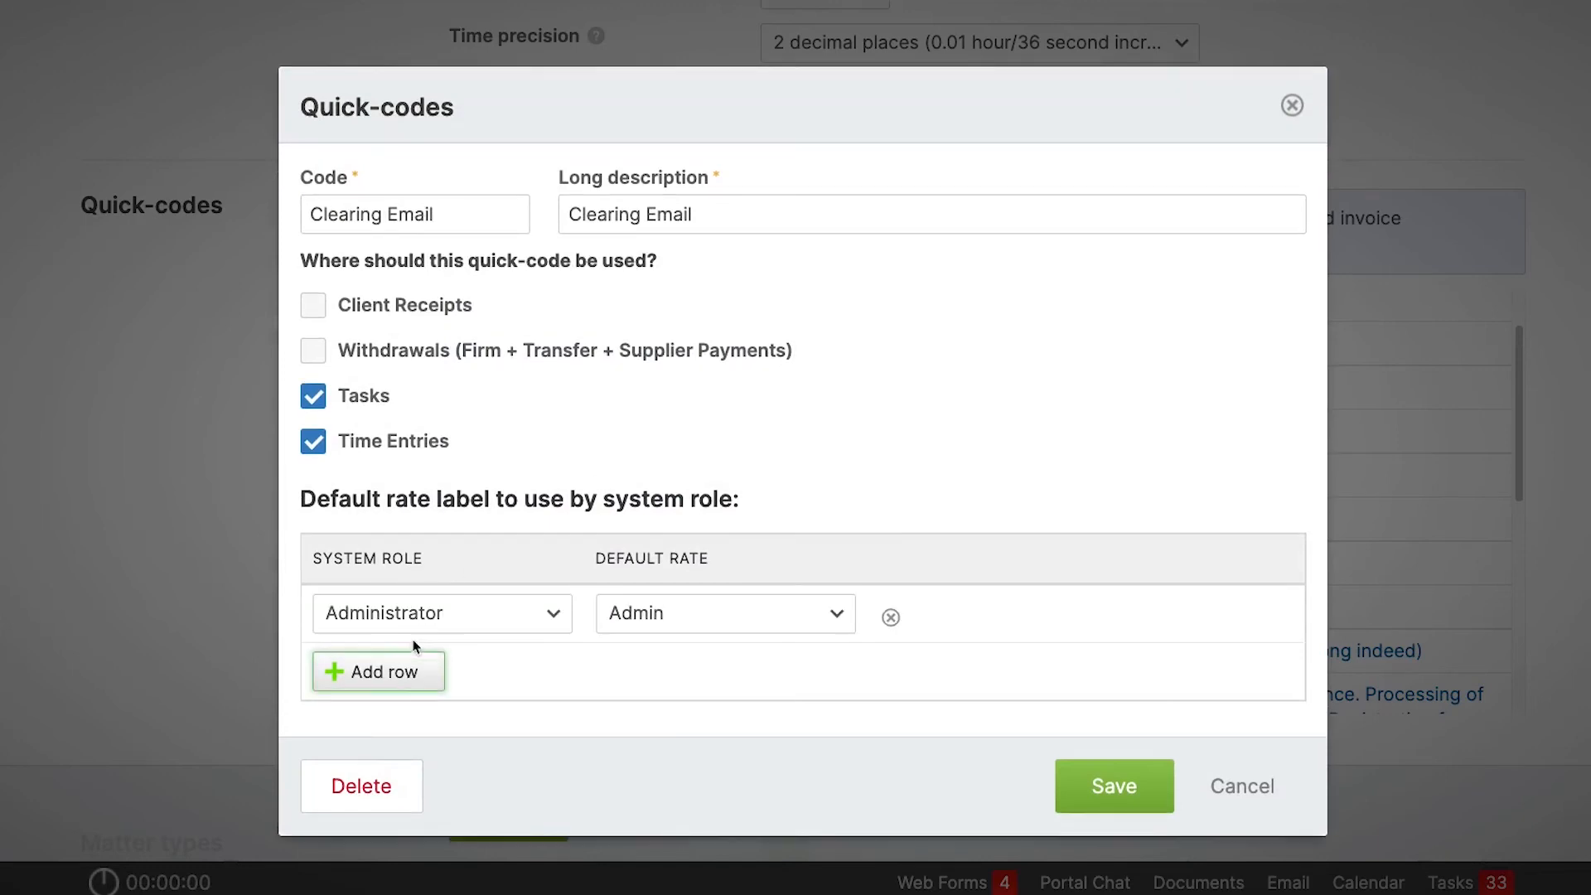
click(650, 616)
click(694, 455)
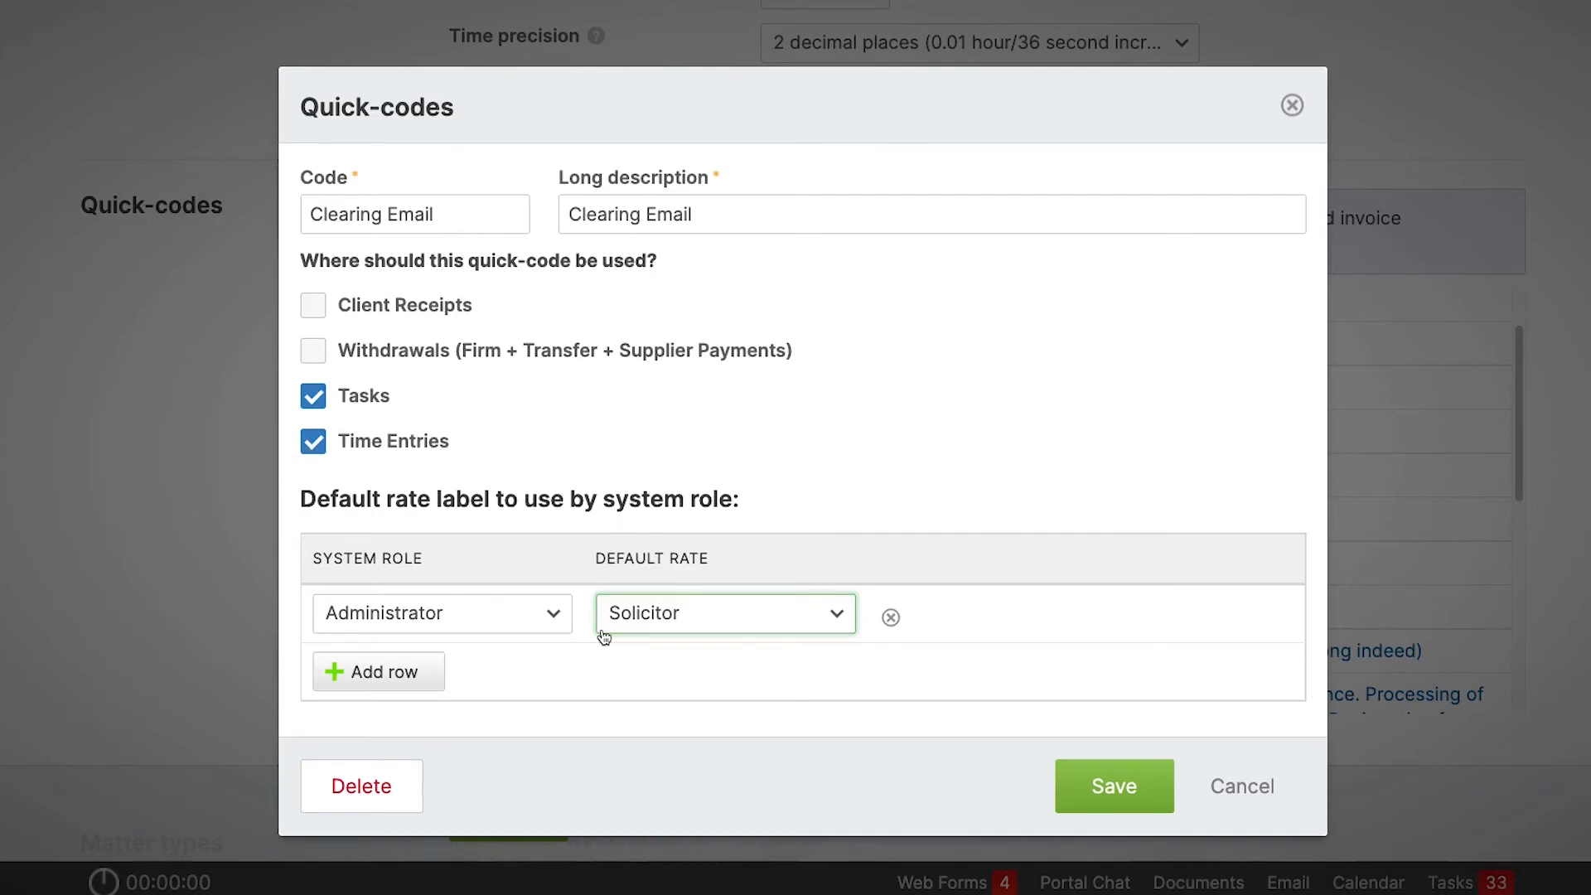
click(1100, 780)
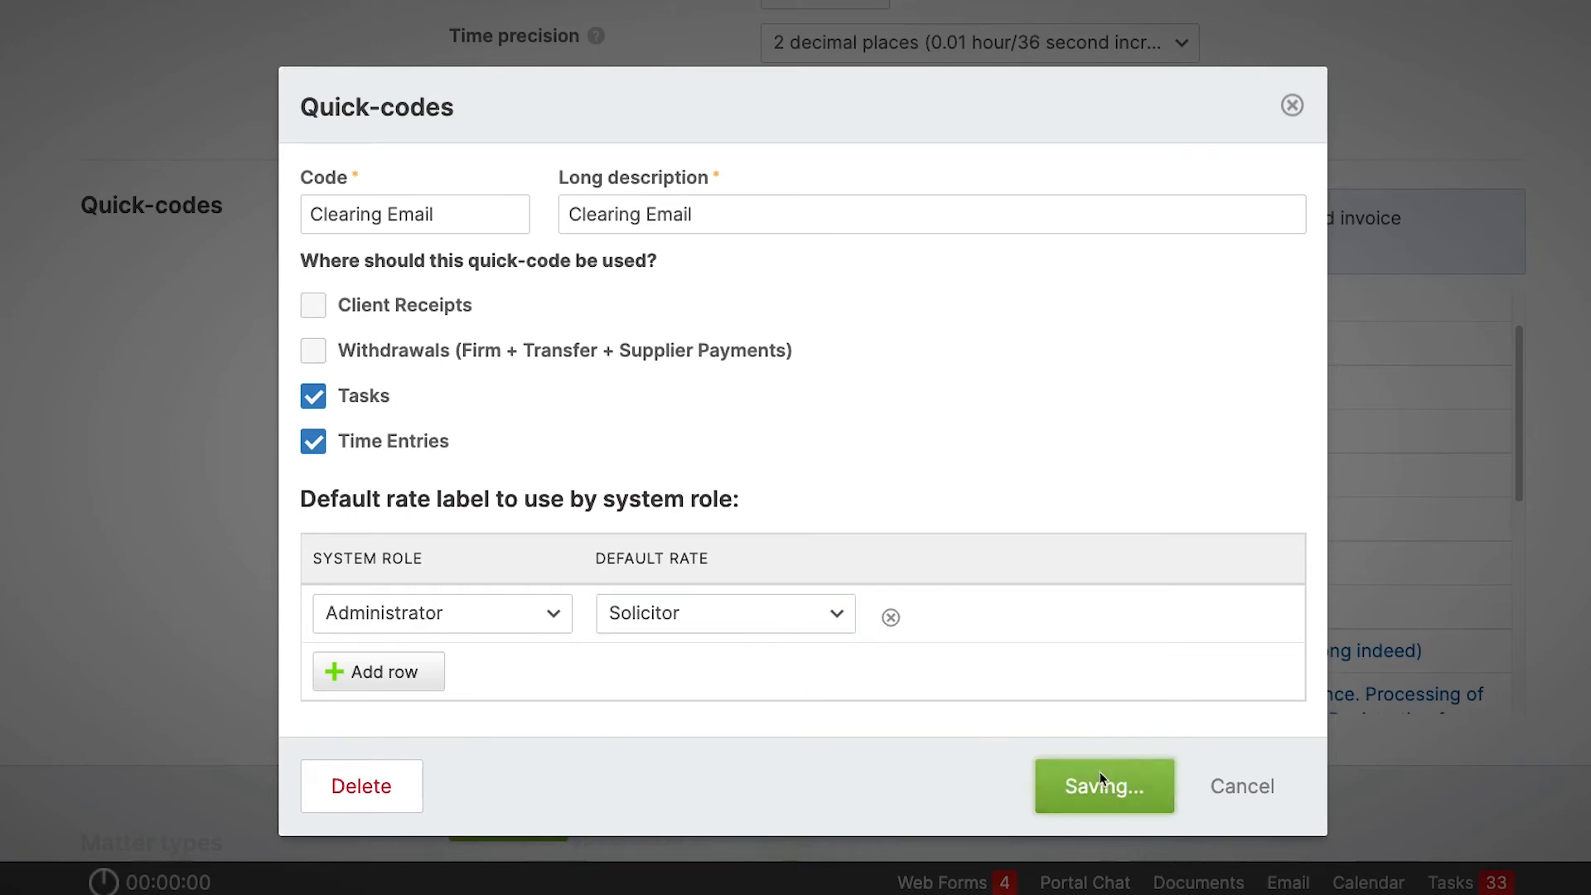
Check which rate a new time entry on matter 151 picks up with the Clearing Email quick-code, then discard the entry.
scroll(1383, 133, up, 15)
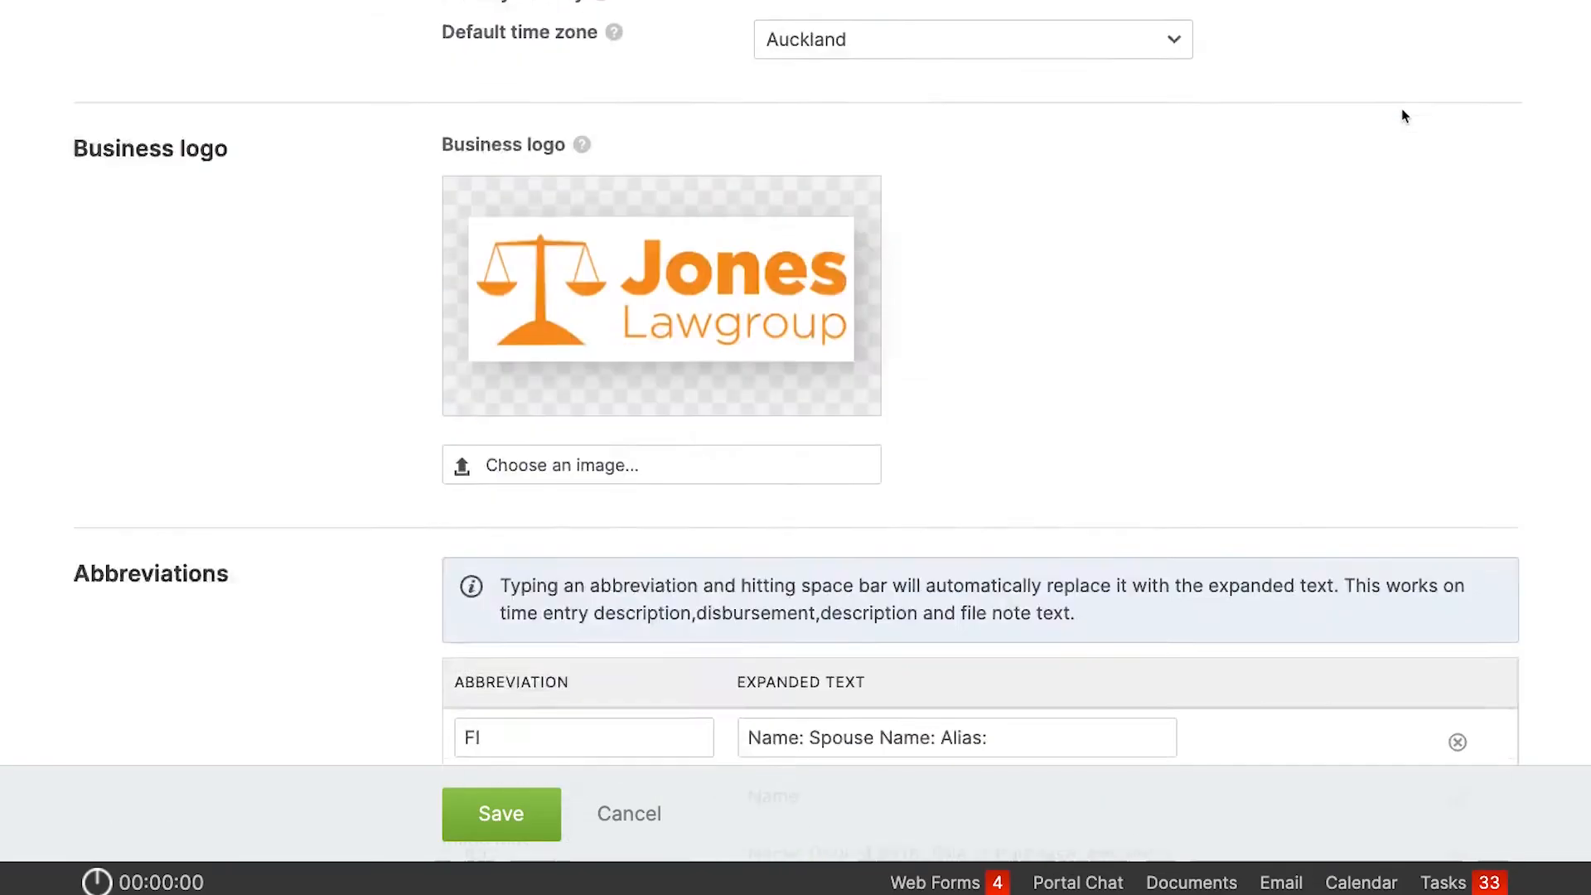
click(1467, 62)
click(1139, 205)
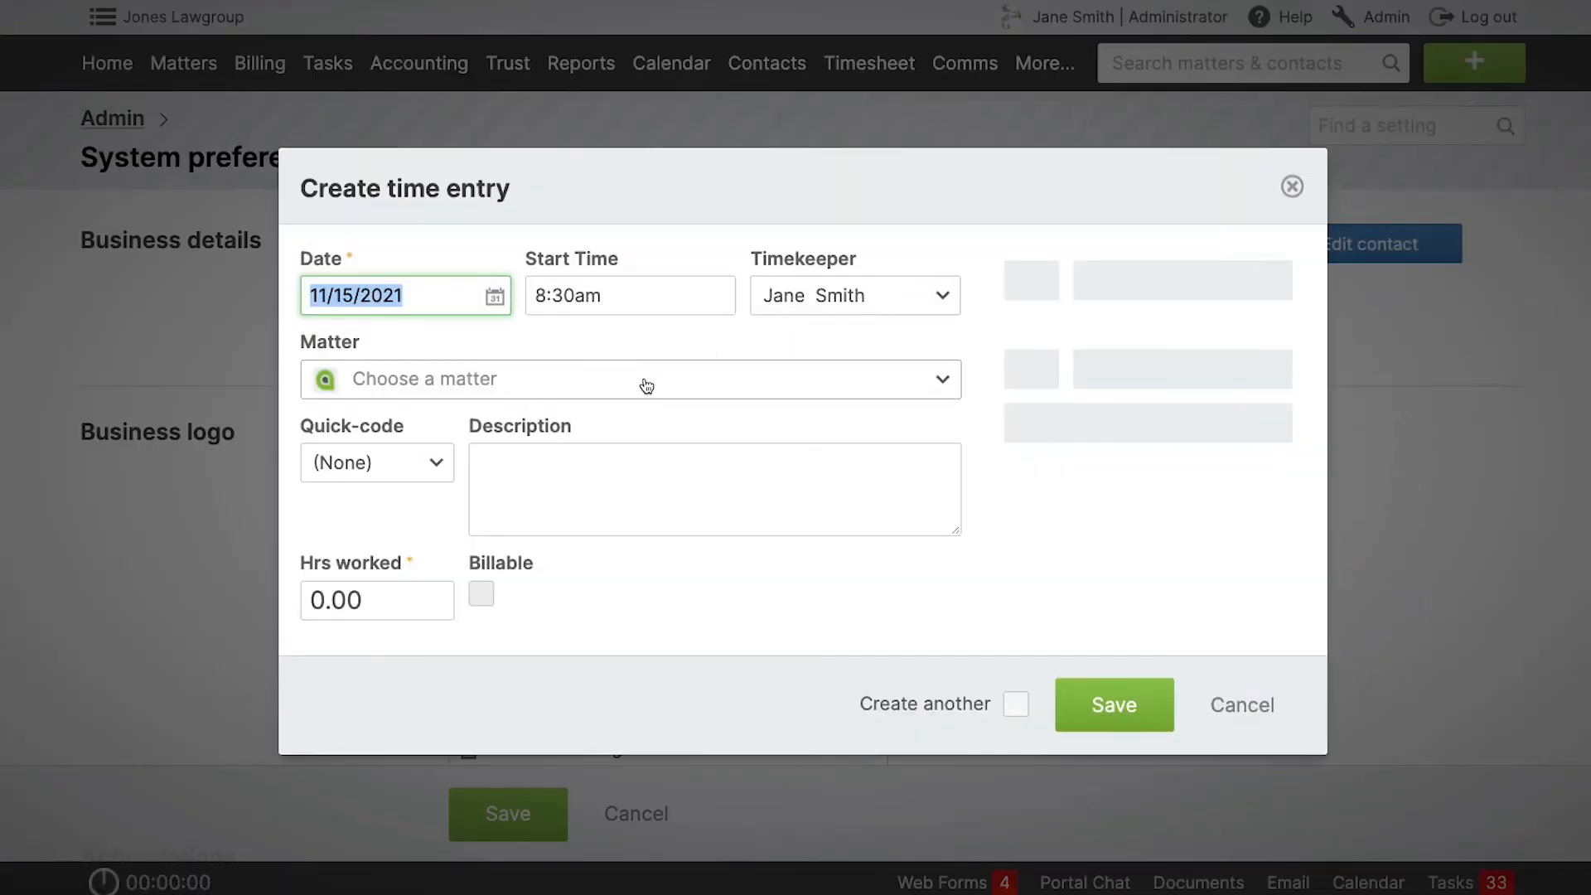
click(646, 386)
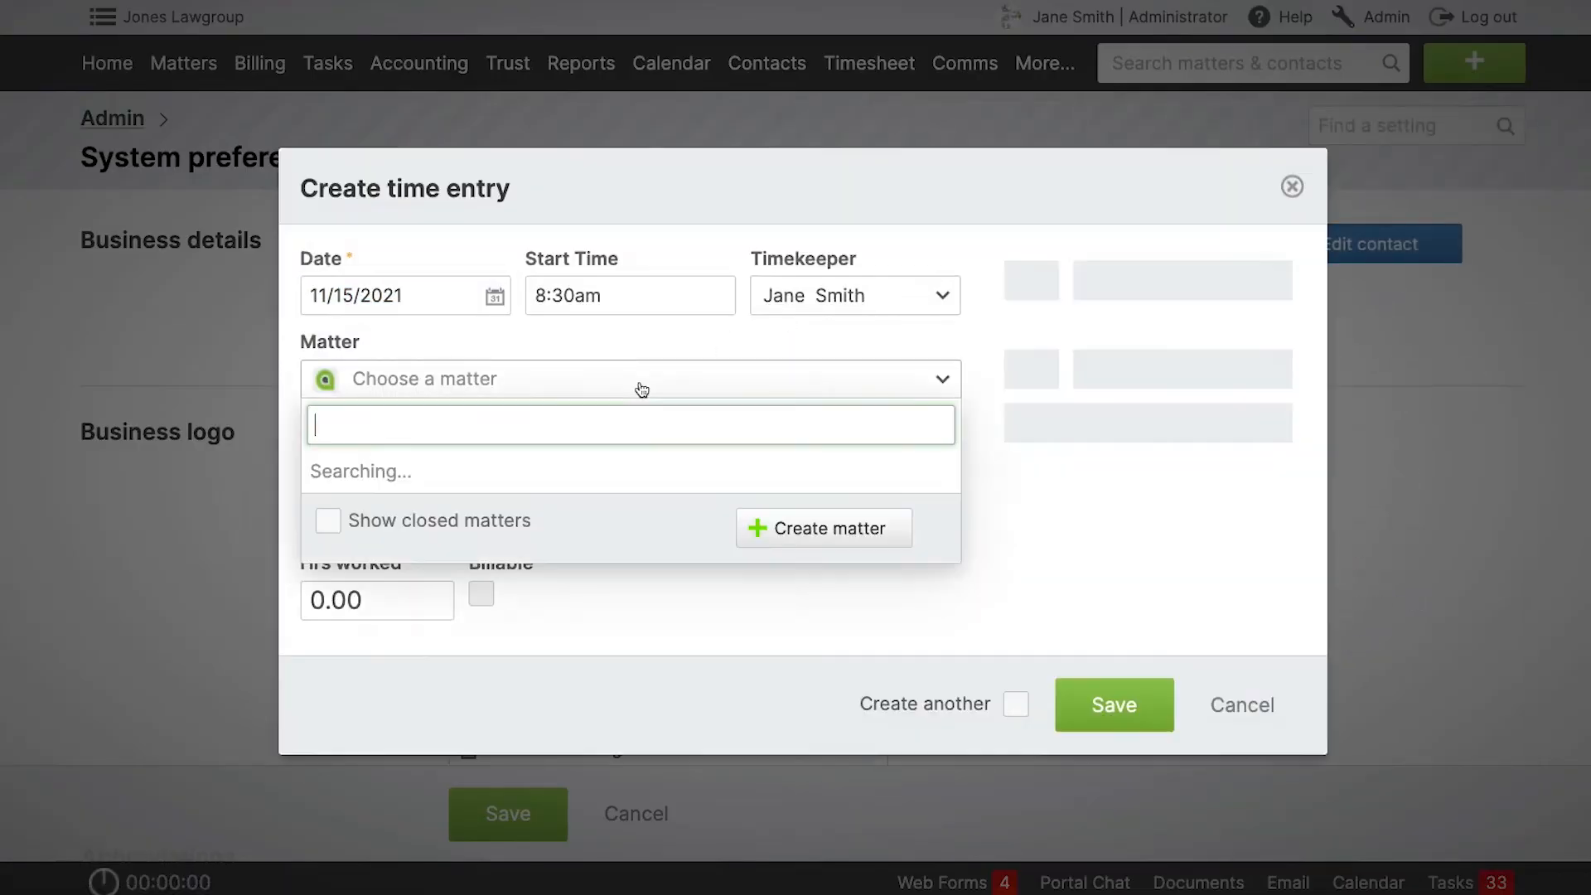
text(151)
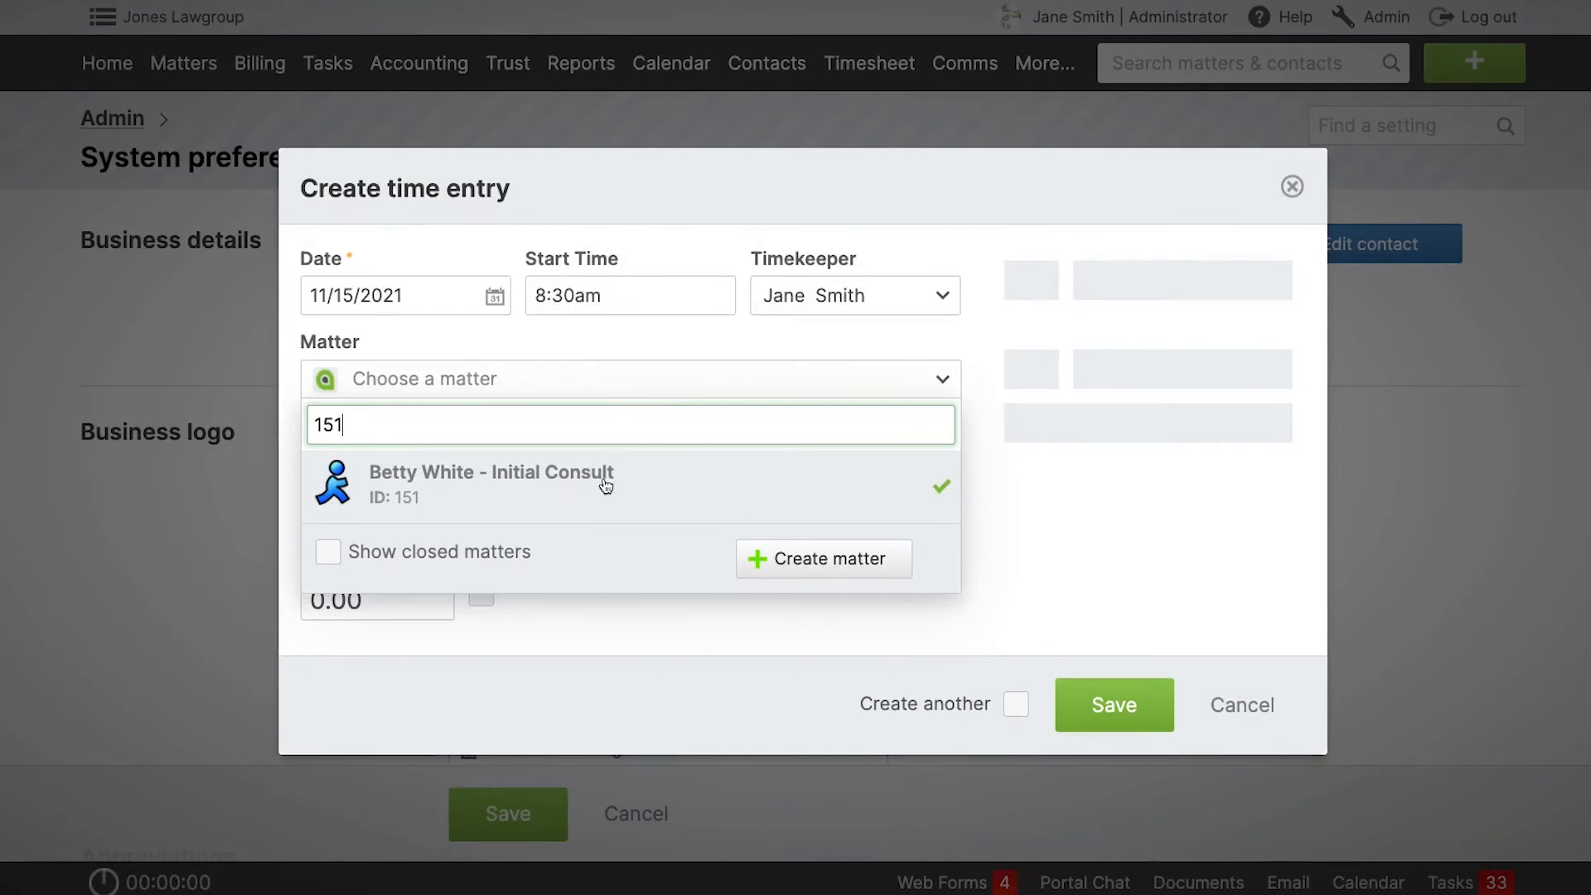
click(604, 483)
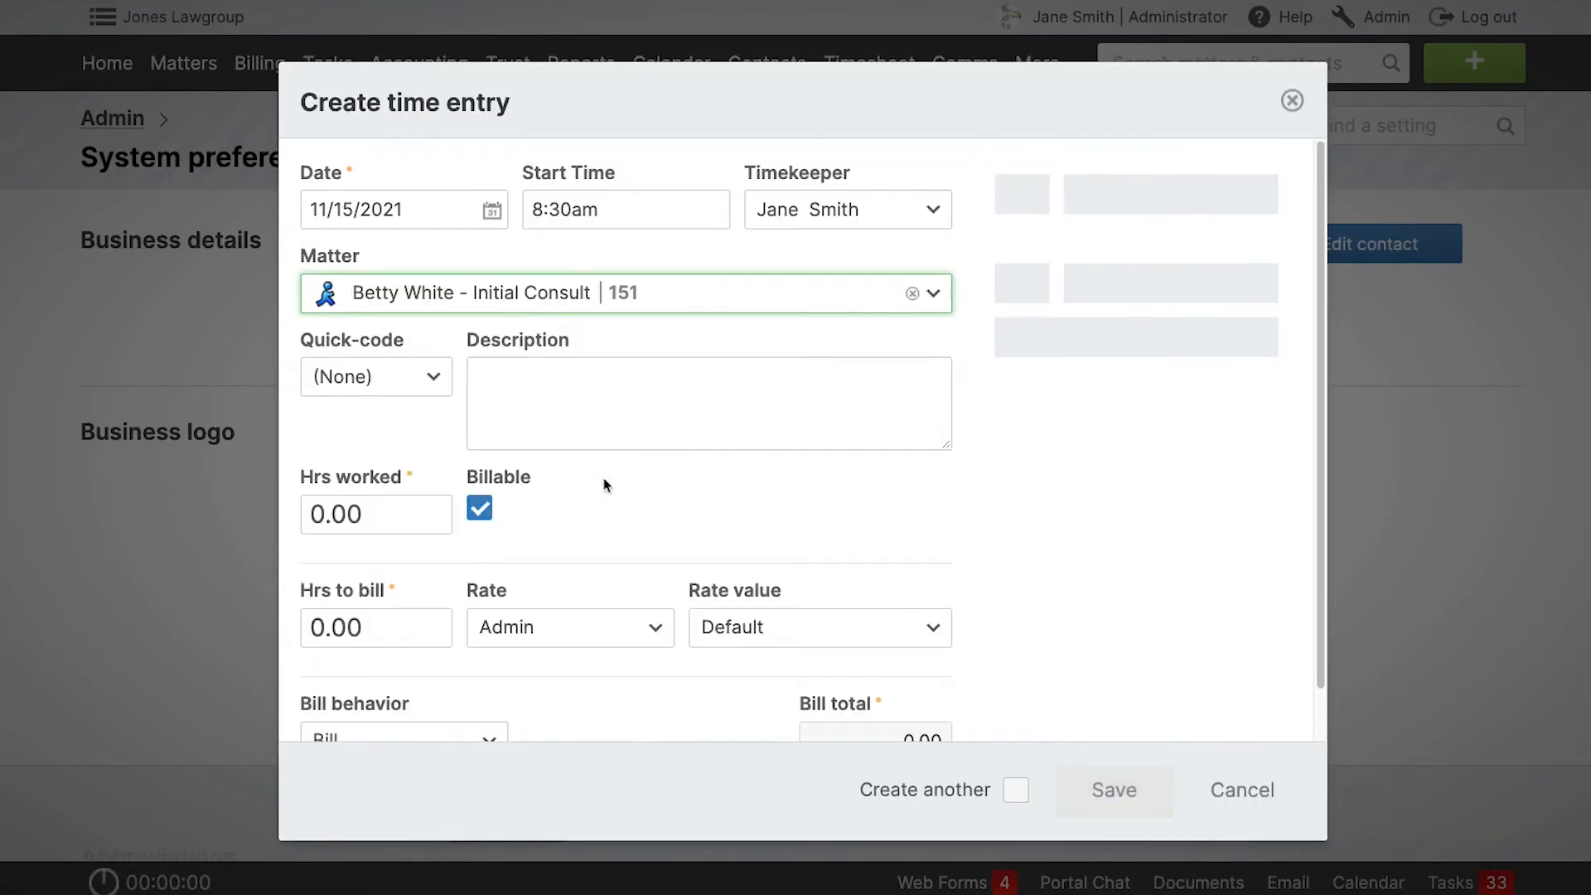
click(402, 387)
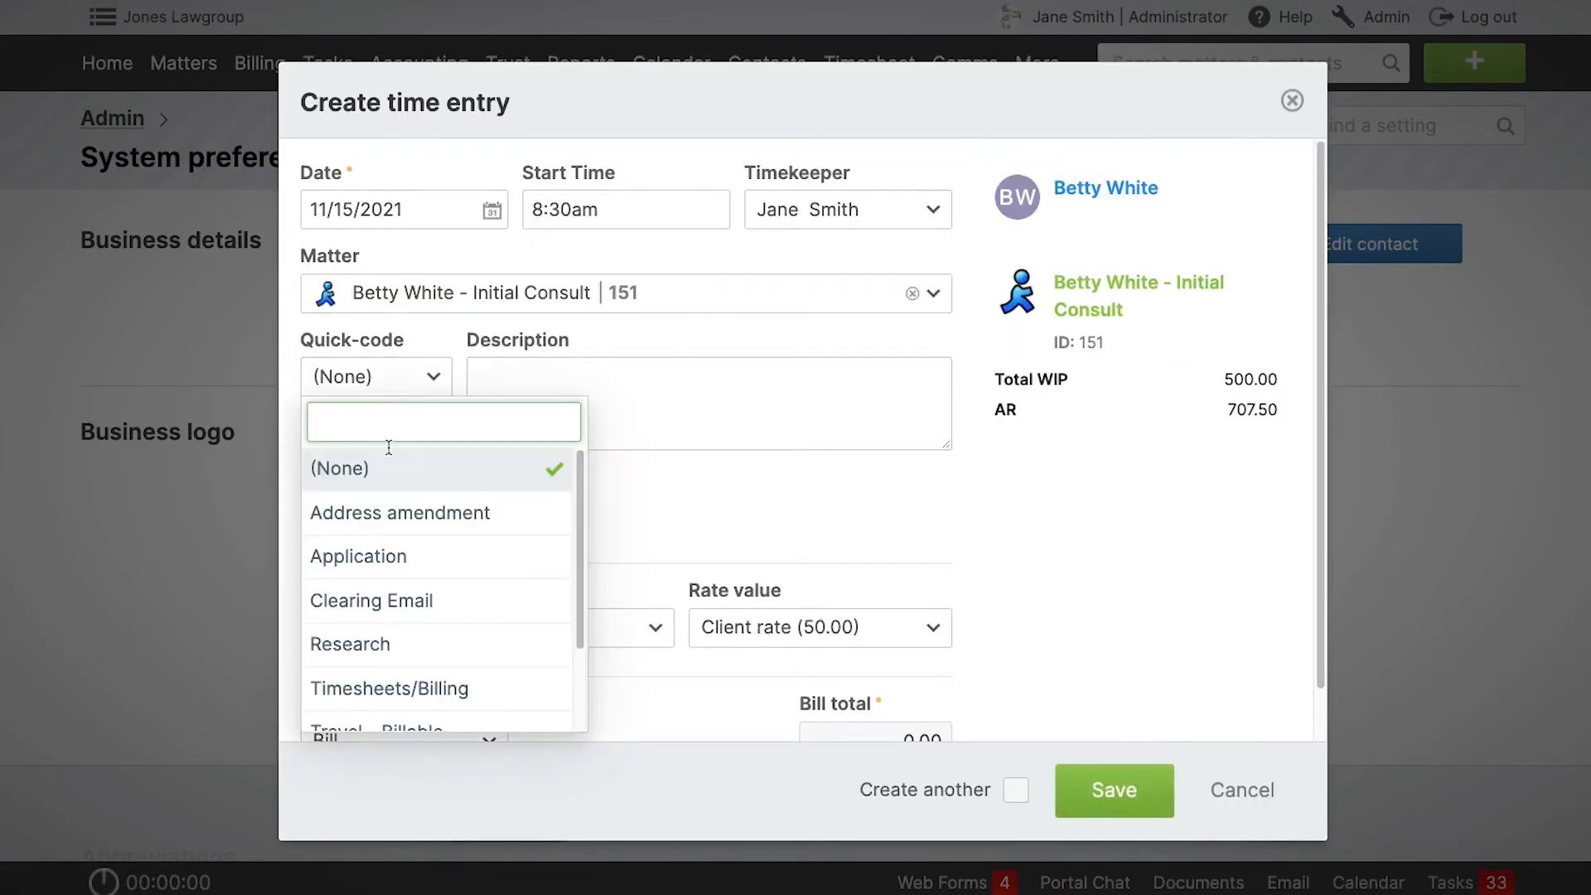
click(393, 598)
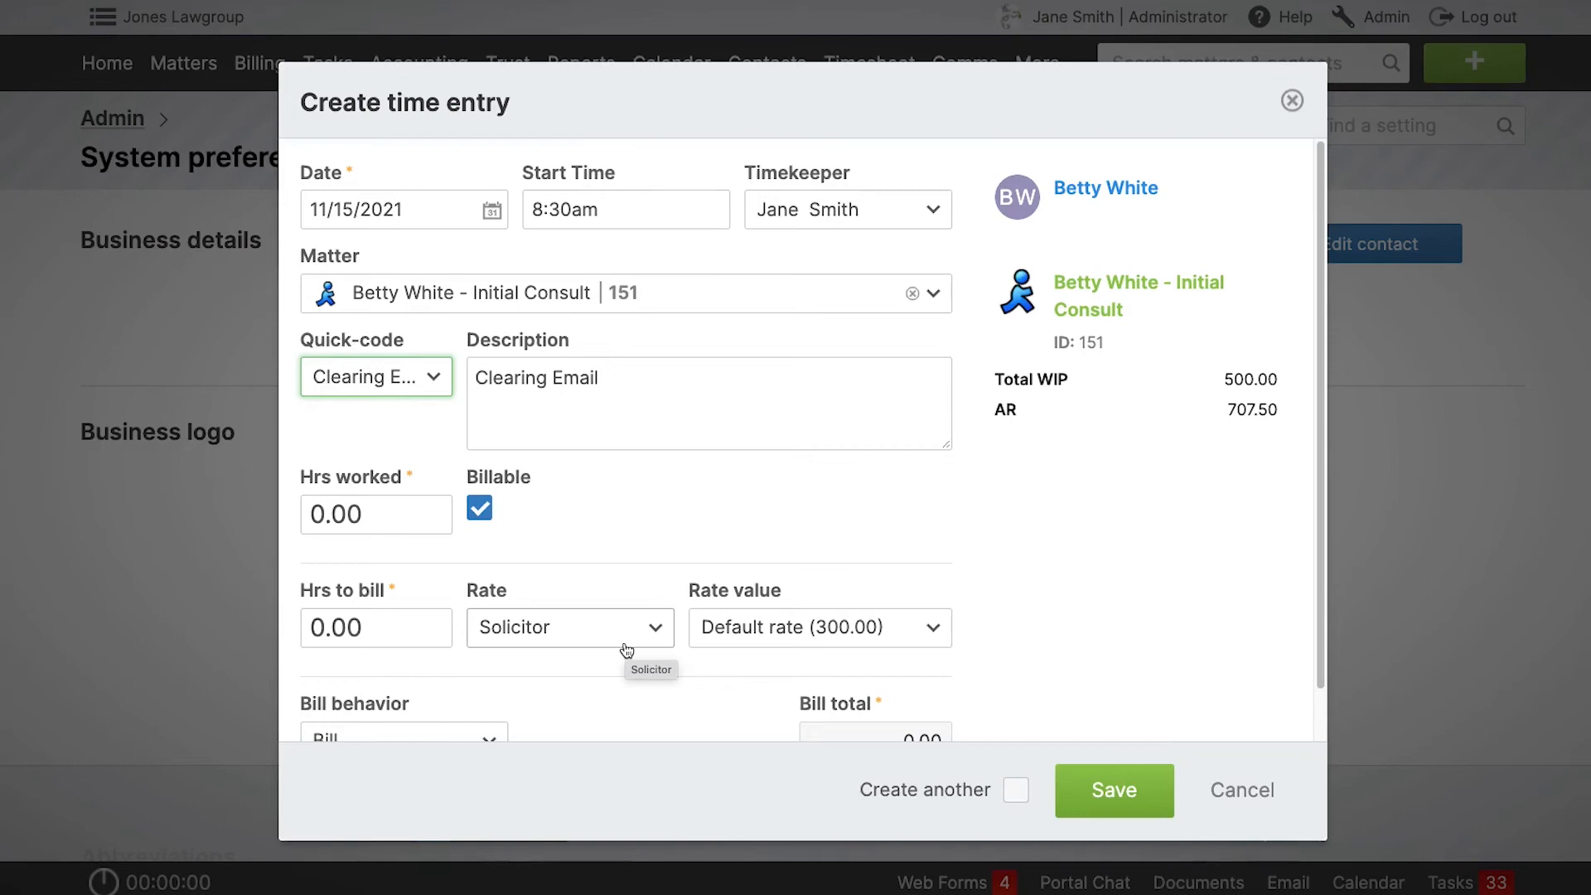
click(1292, 101)
Find matter 151 and open its matter billing options.
click(1217, 63)
text(151)
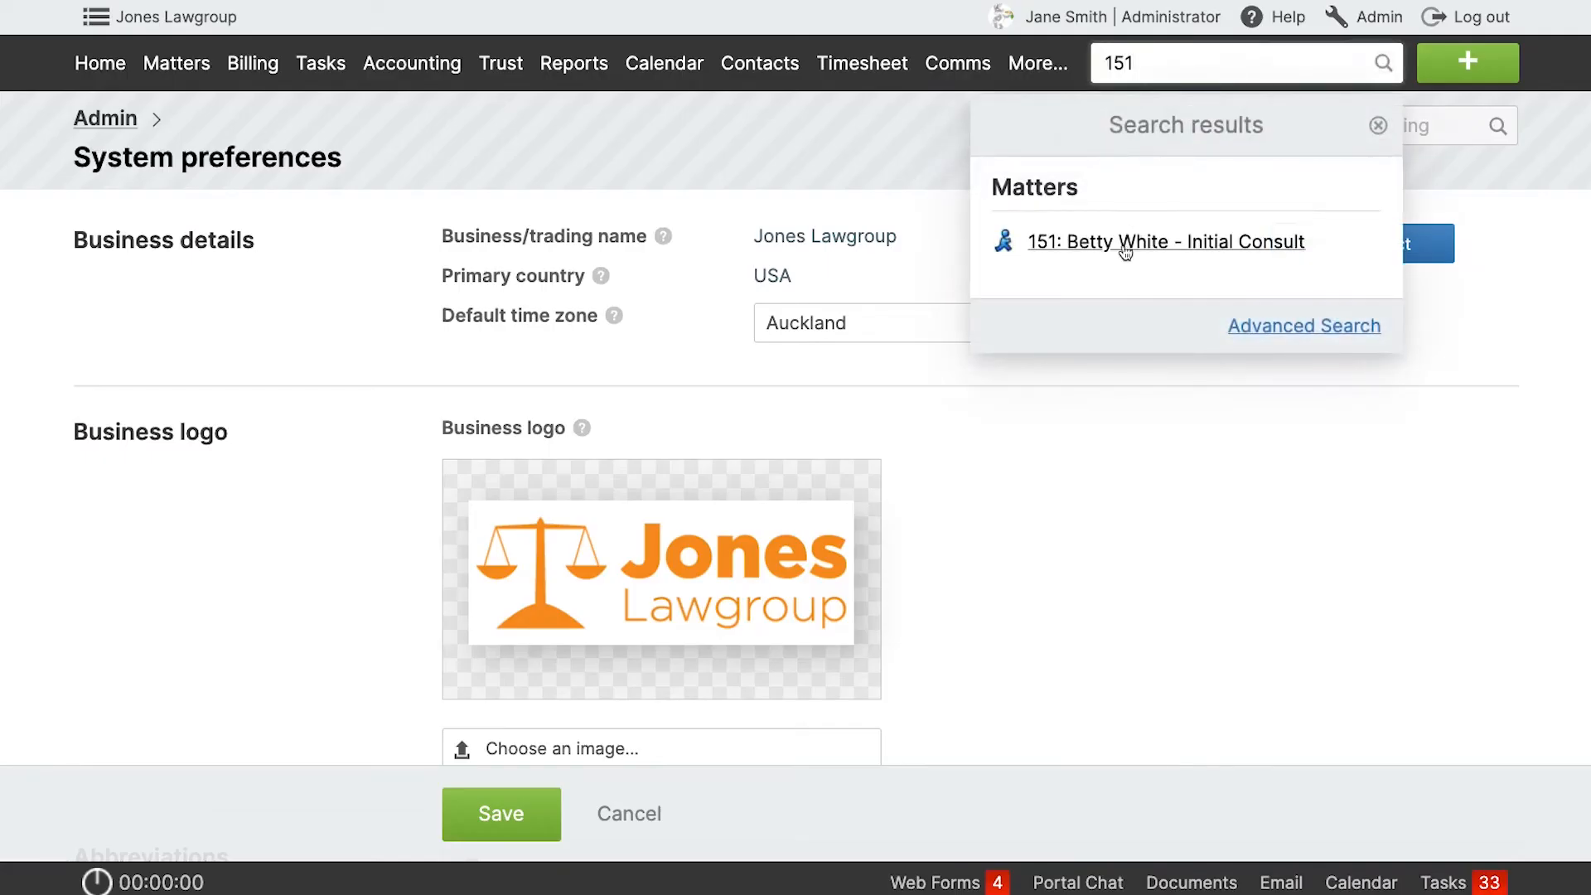
click(1124, 253)
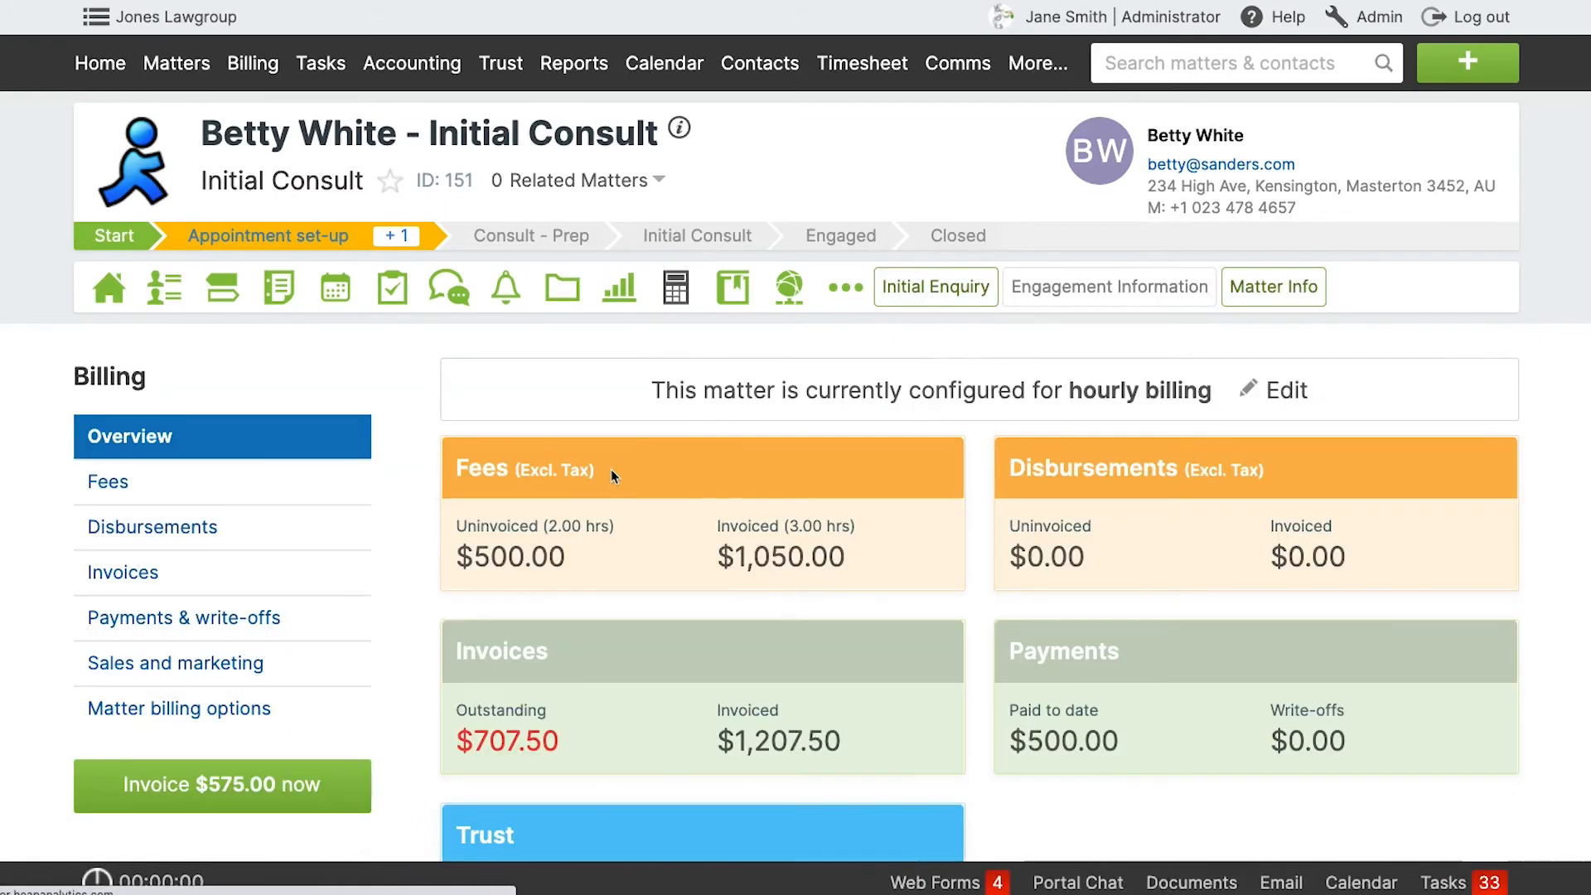
click(282, 709)
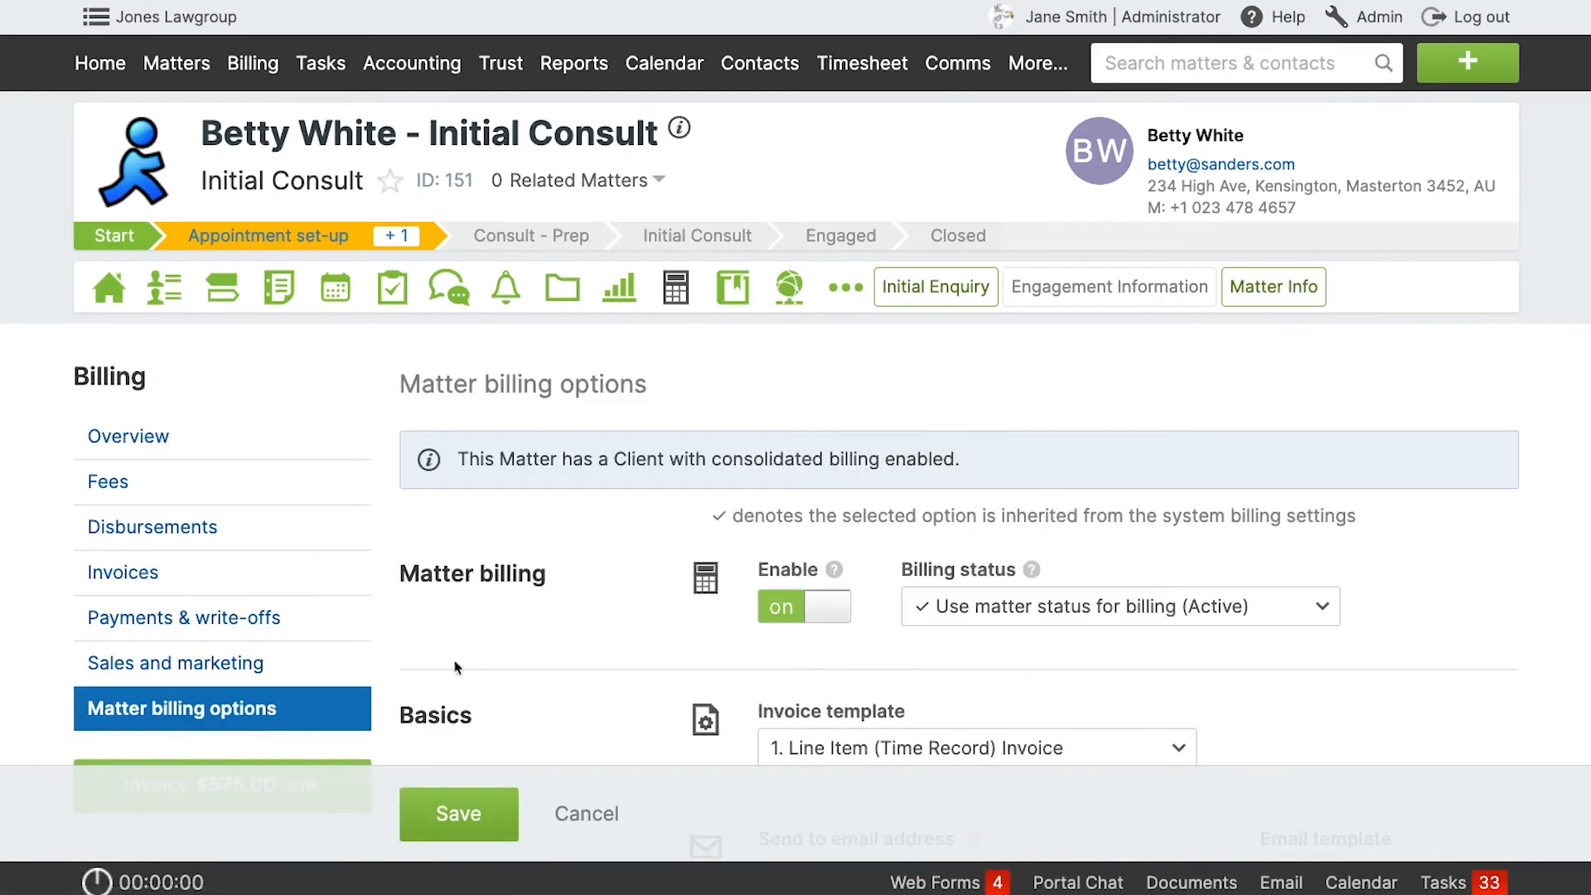
Set the matter's default rate label to Solicitor in the matter billing options and save them.
scroll(678, 636, down, 5)
scroll(679, 633, down, 8)
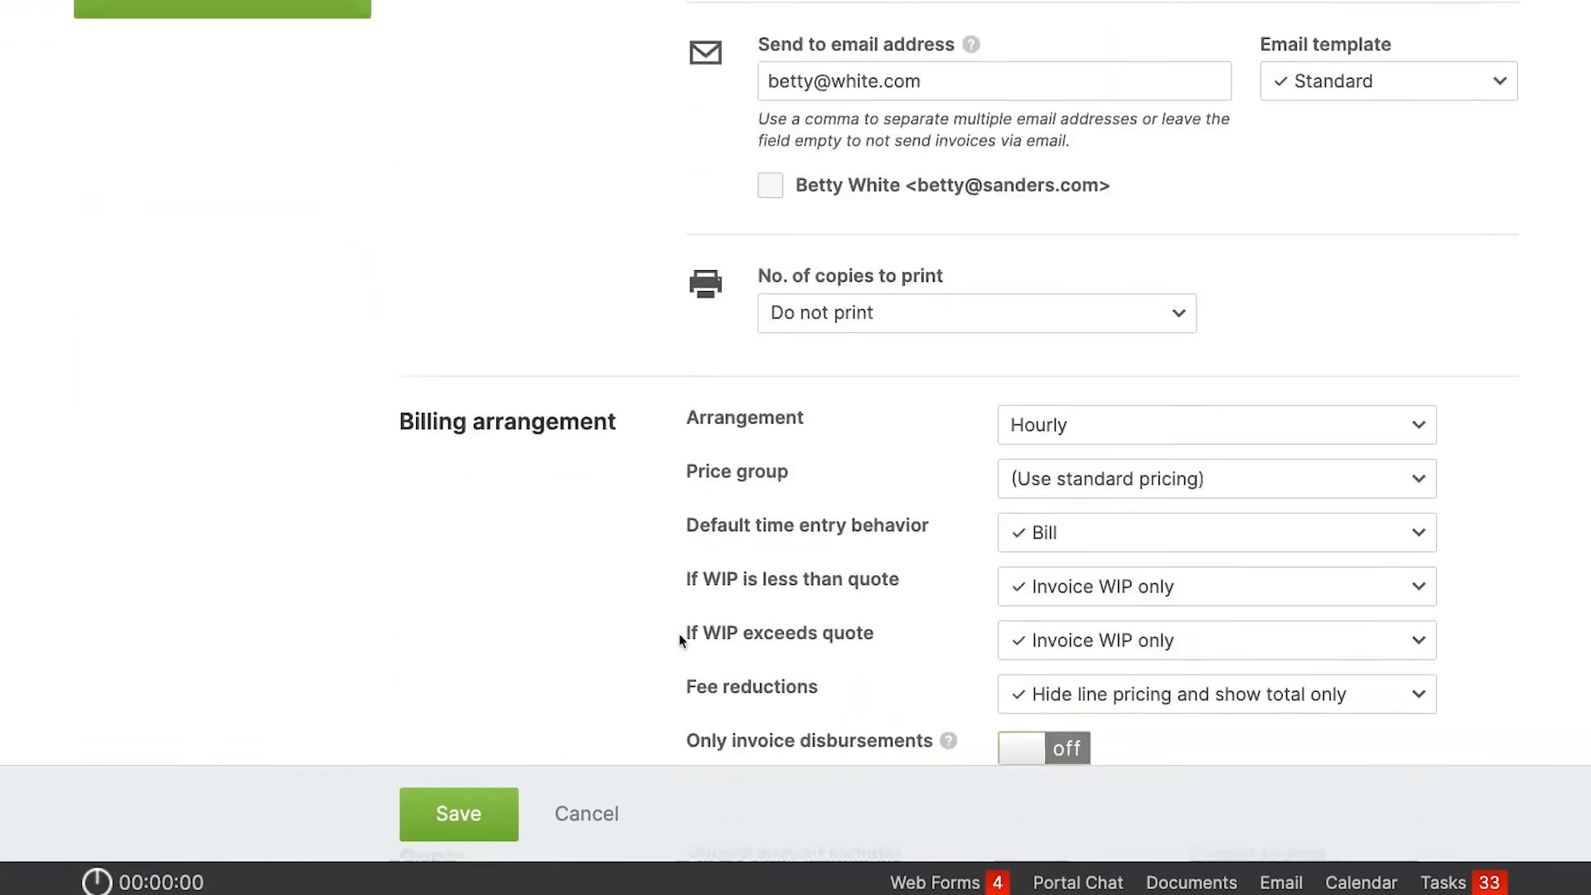
scroll(678, 633, down, 8)
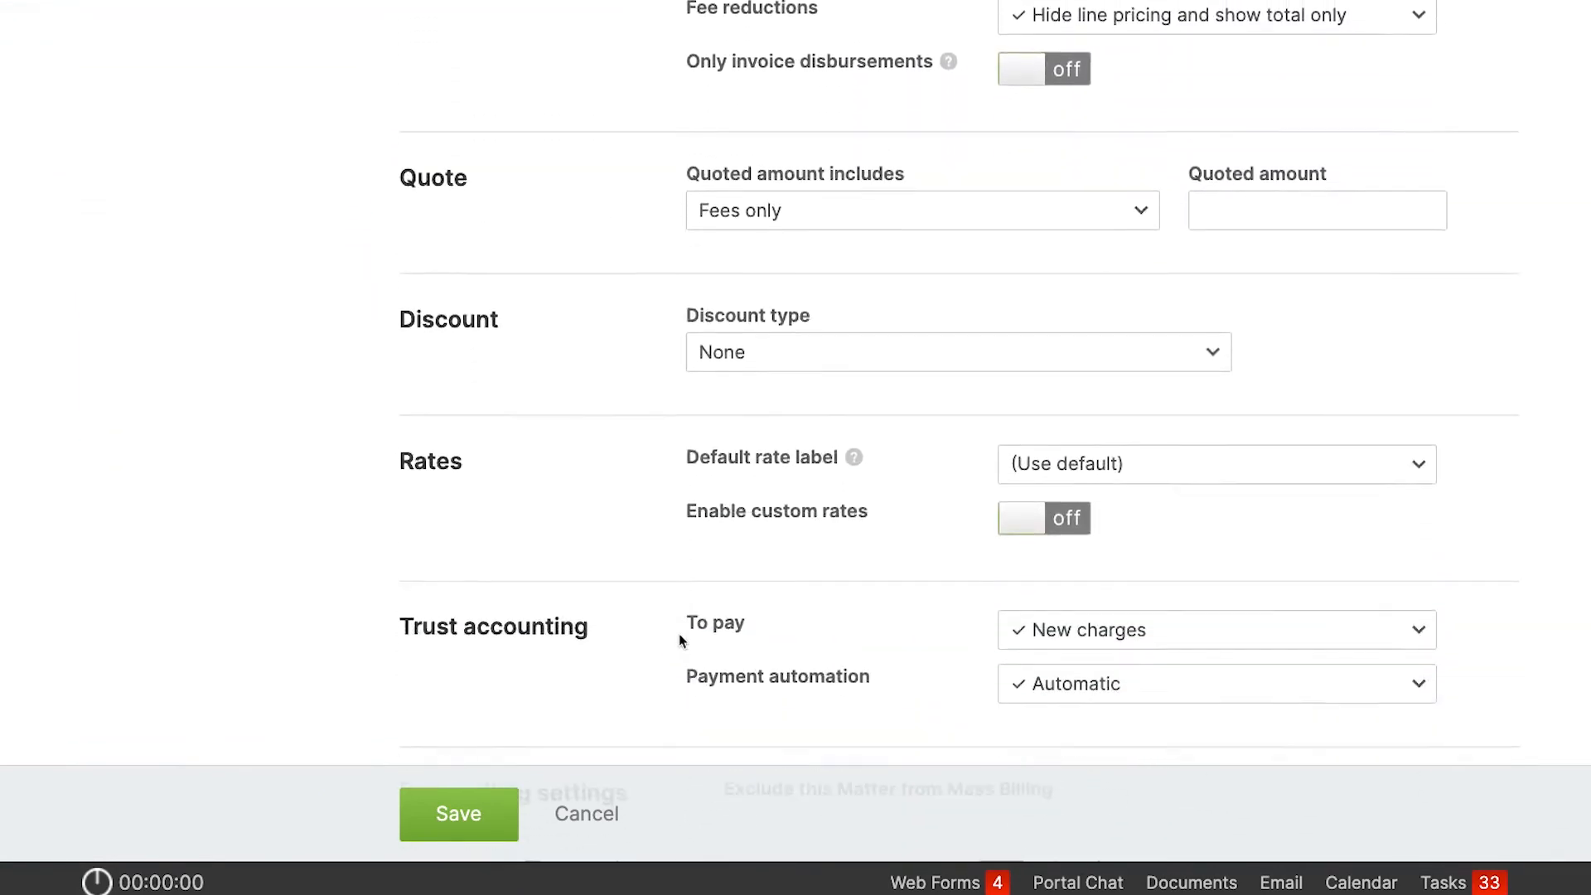
scroll(678, 640, down, 3)
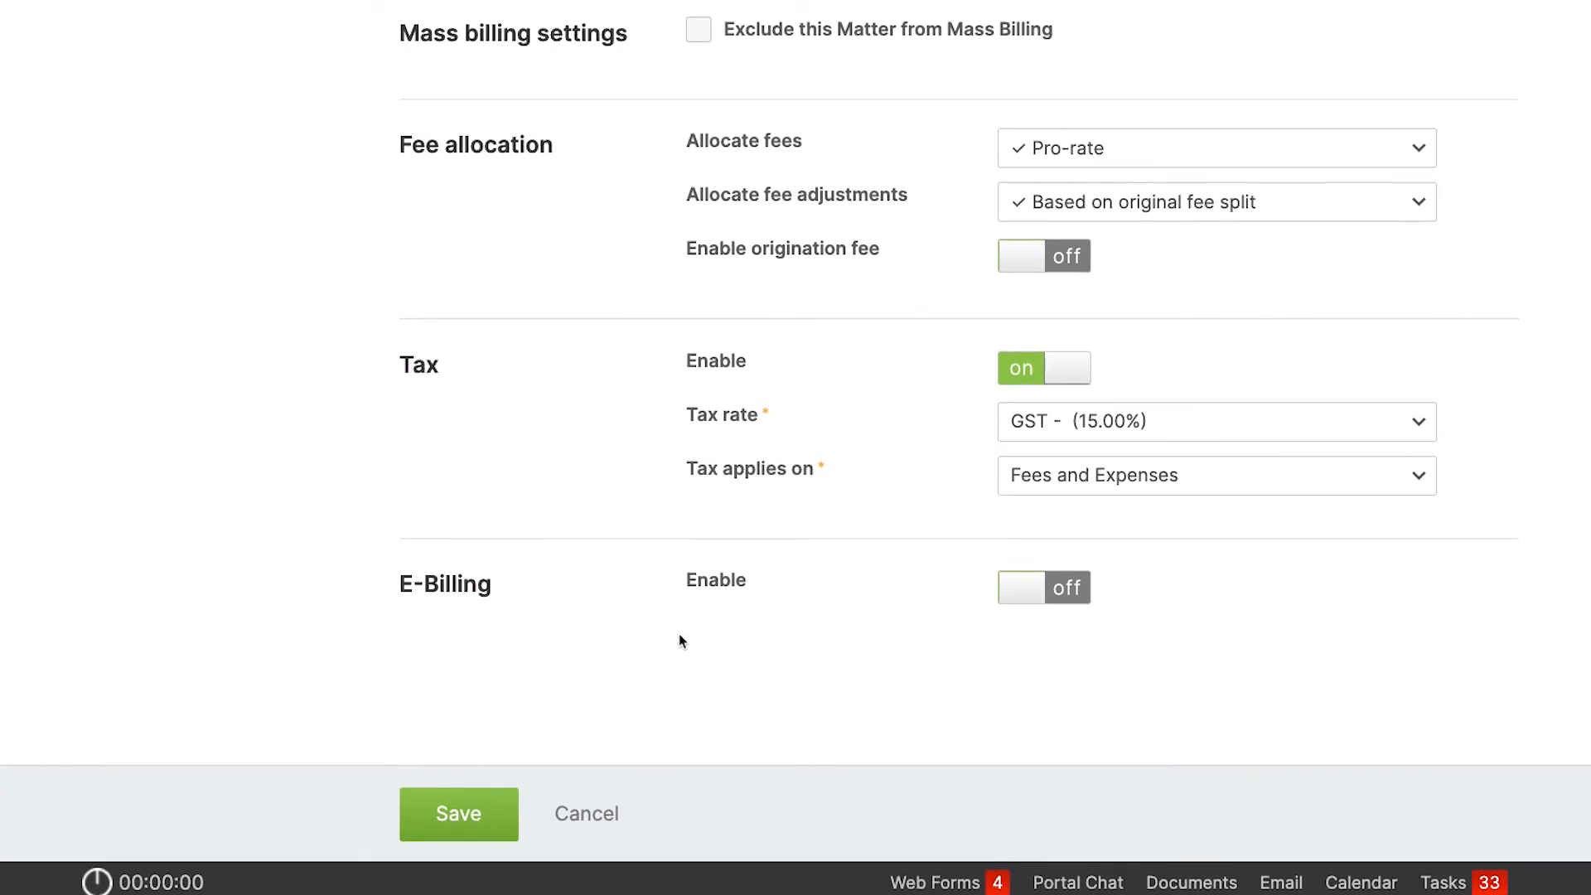
scroll(679, 635, up, 1)
scroll(679, 635, up, 2)
scroll(678, 640, up, 7)
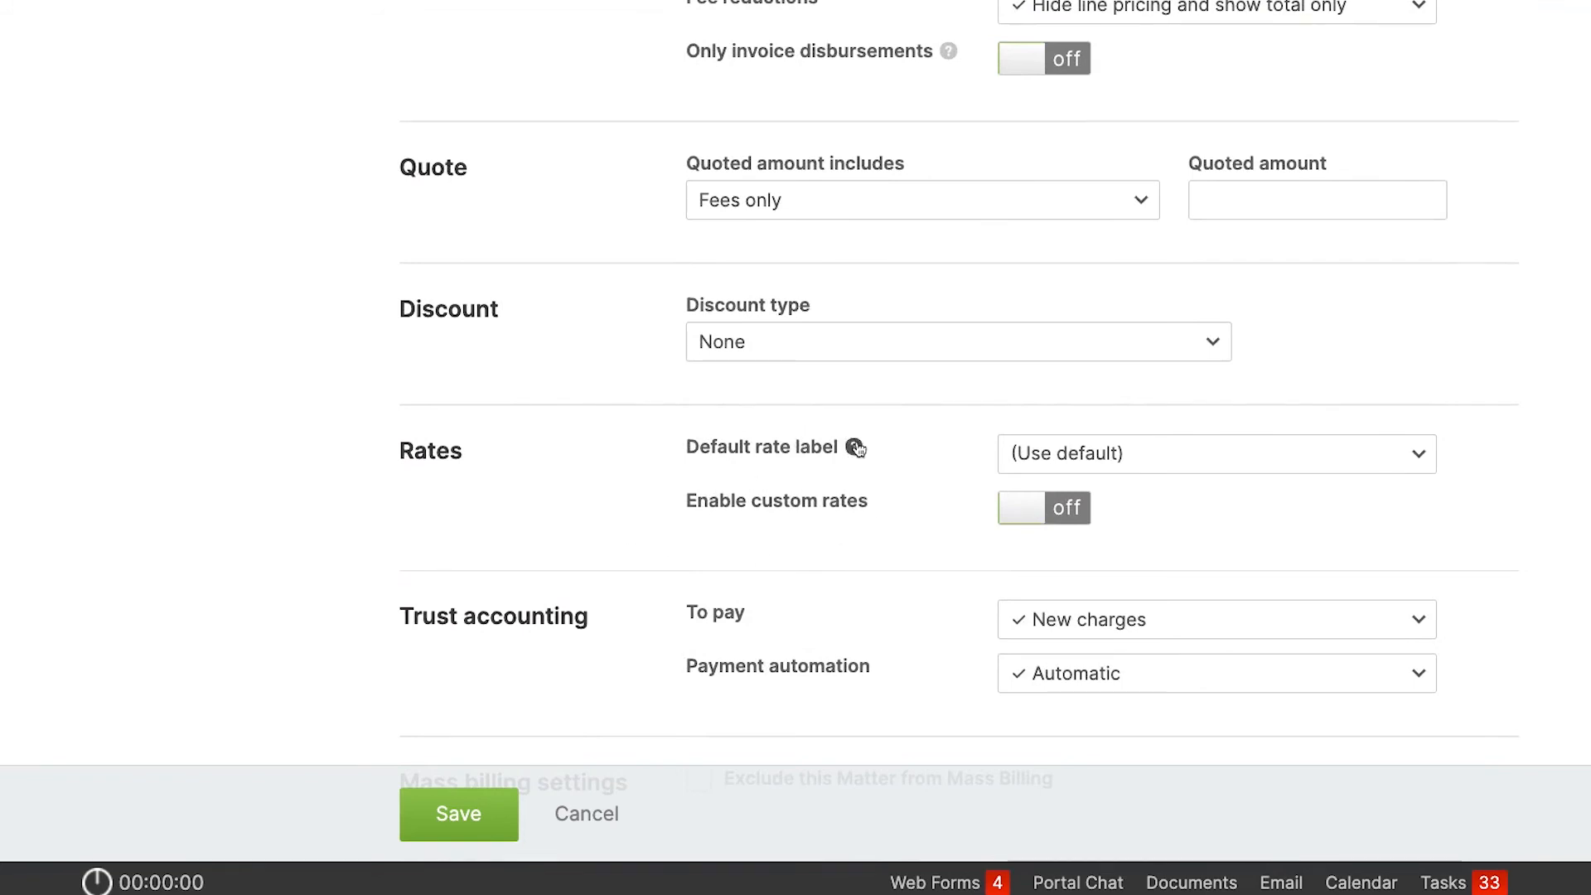
click(1115, 452)
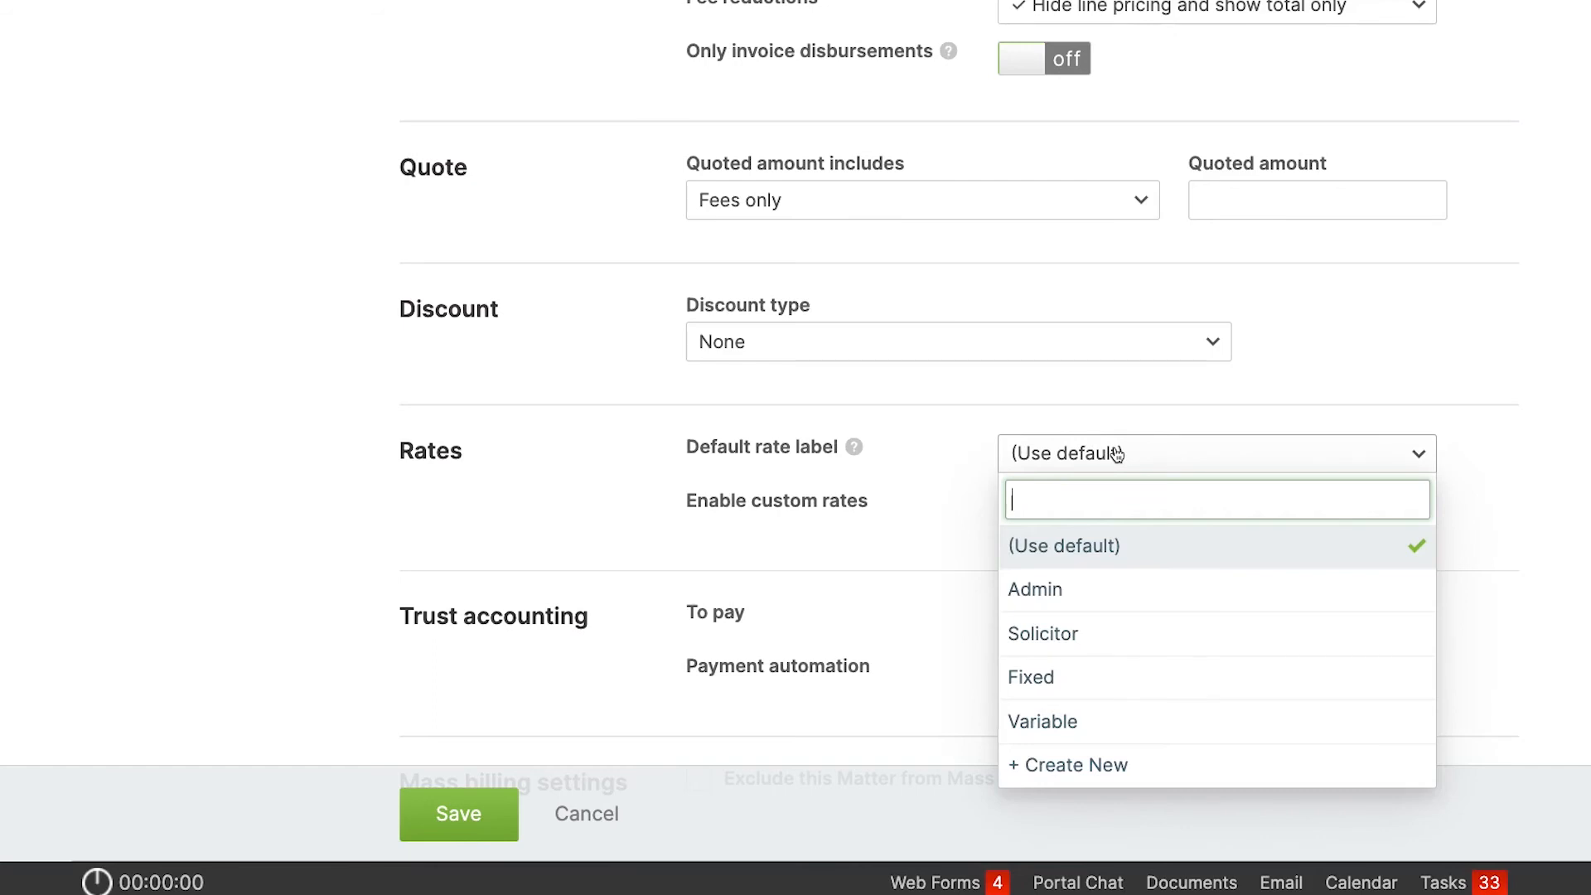
click(1088, 635)
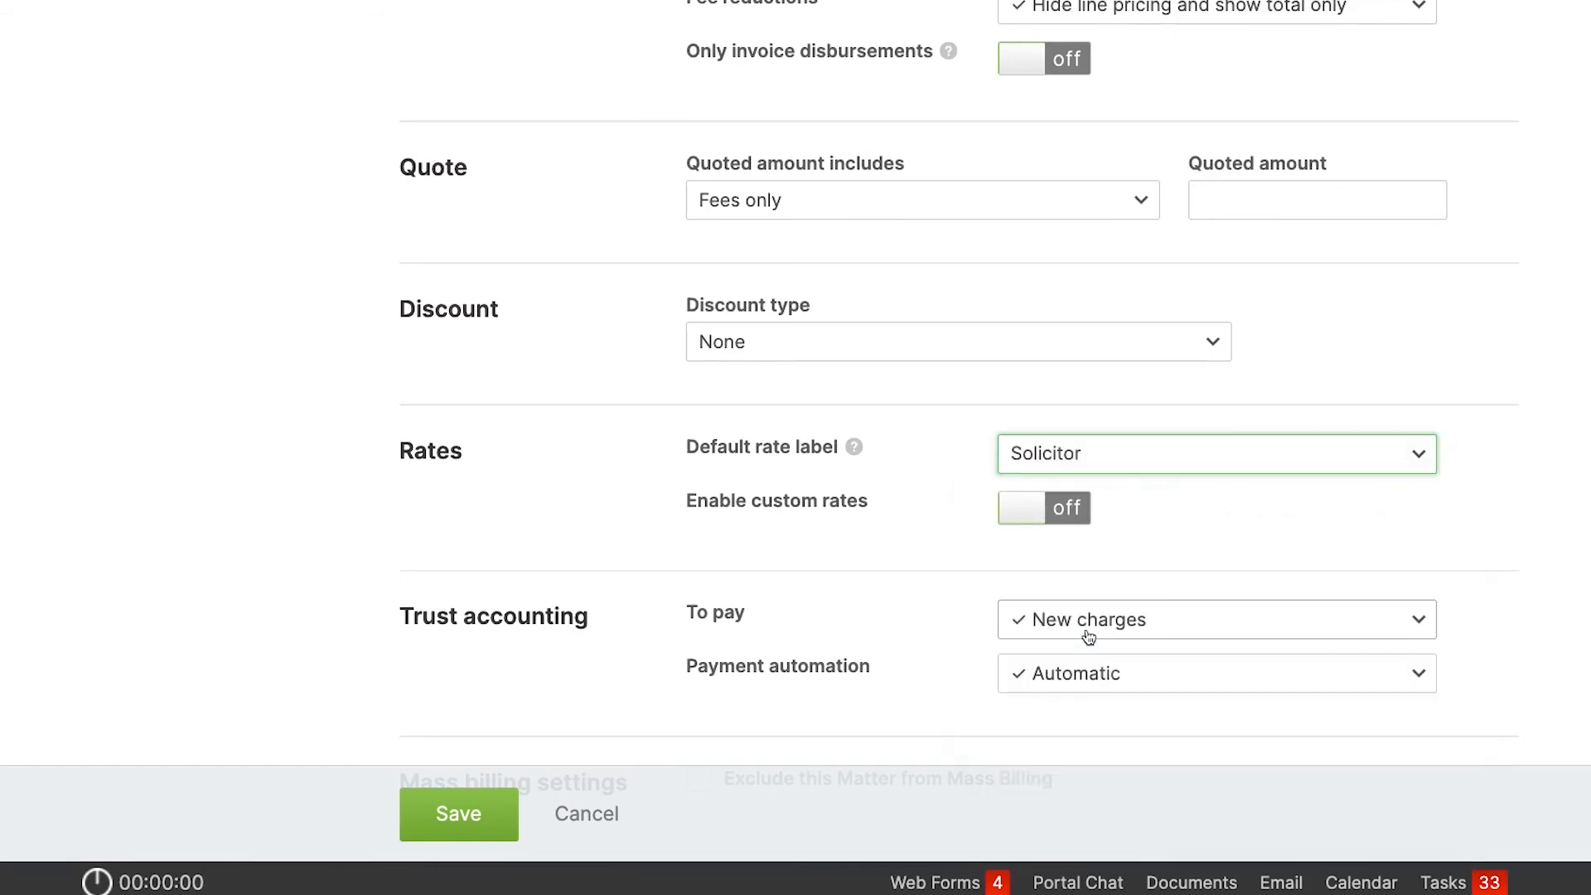
click(457, 817)
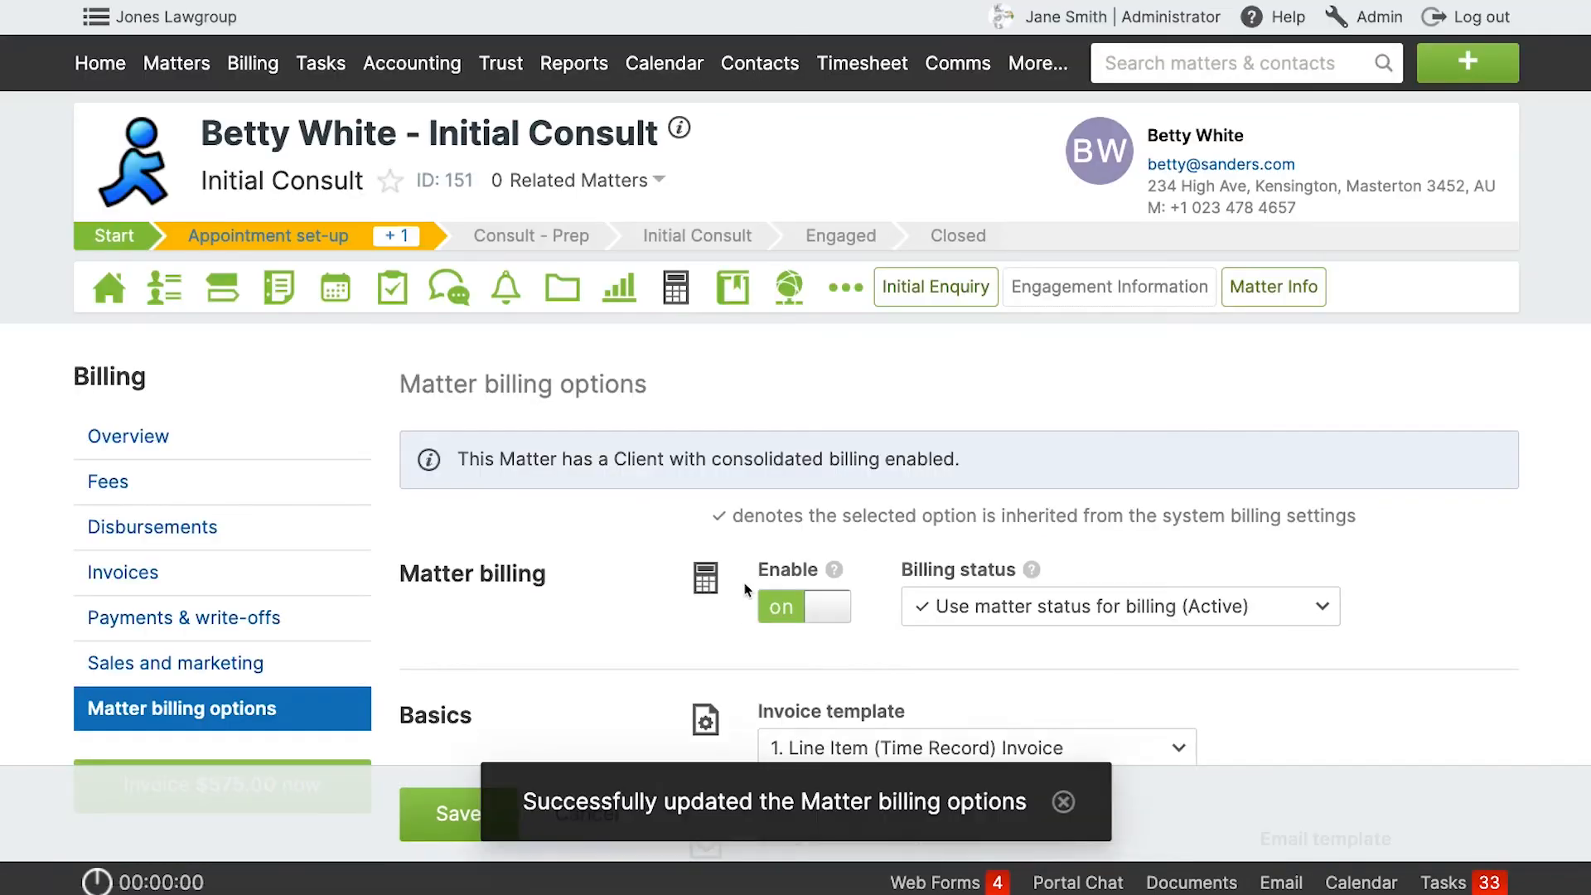
Check which rate a new time entry on matter 151 picks up from the matter's default rate label, then discard the entry.
click(1467, 61)
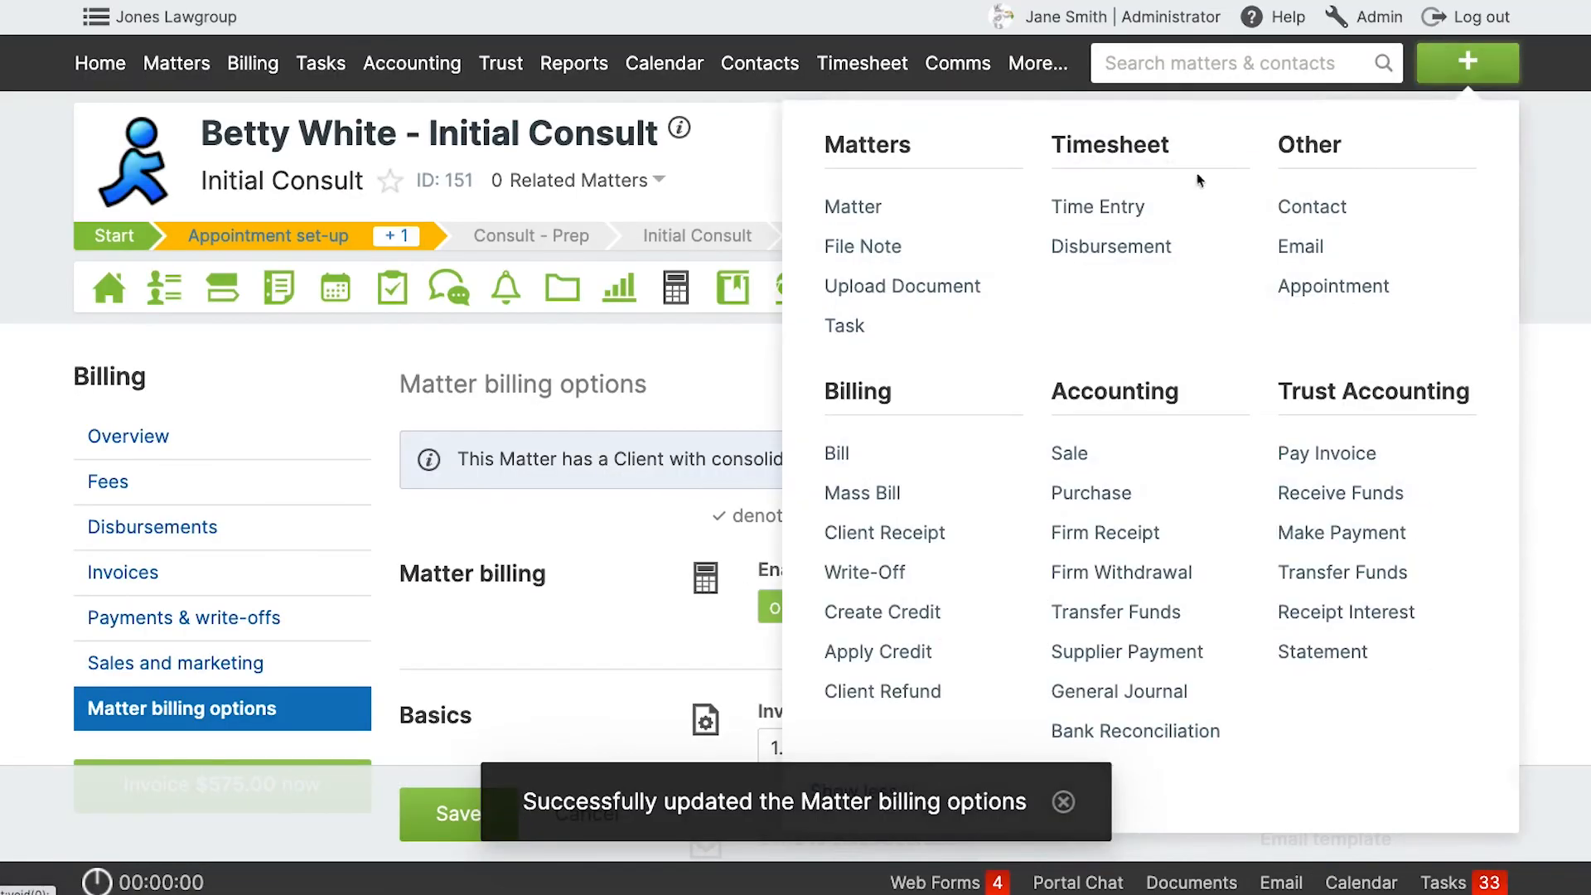
click(1119, 206)
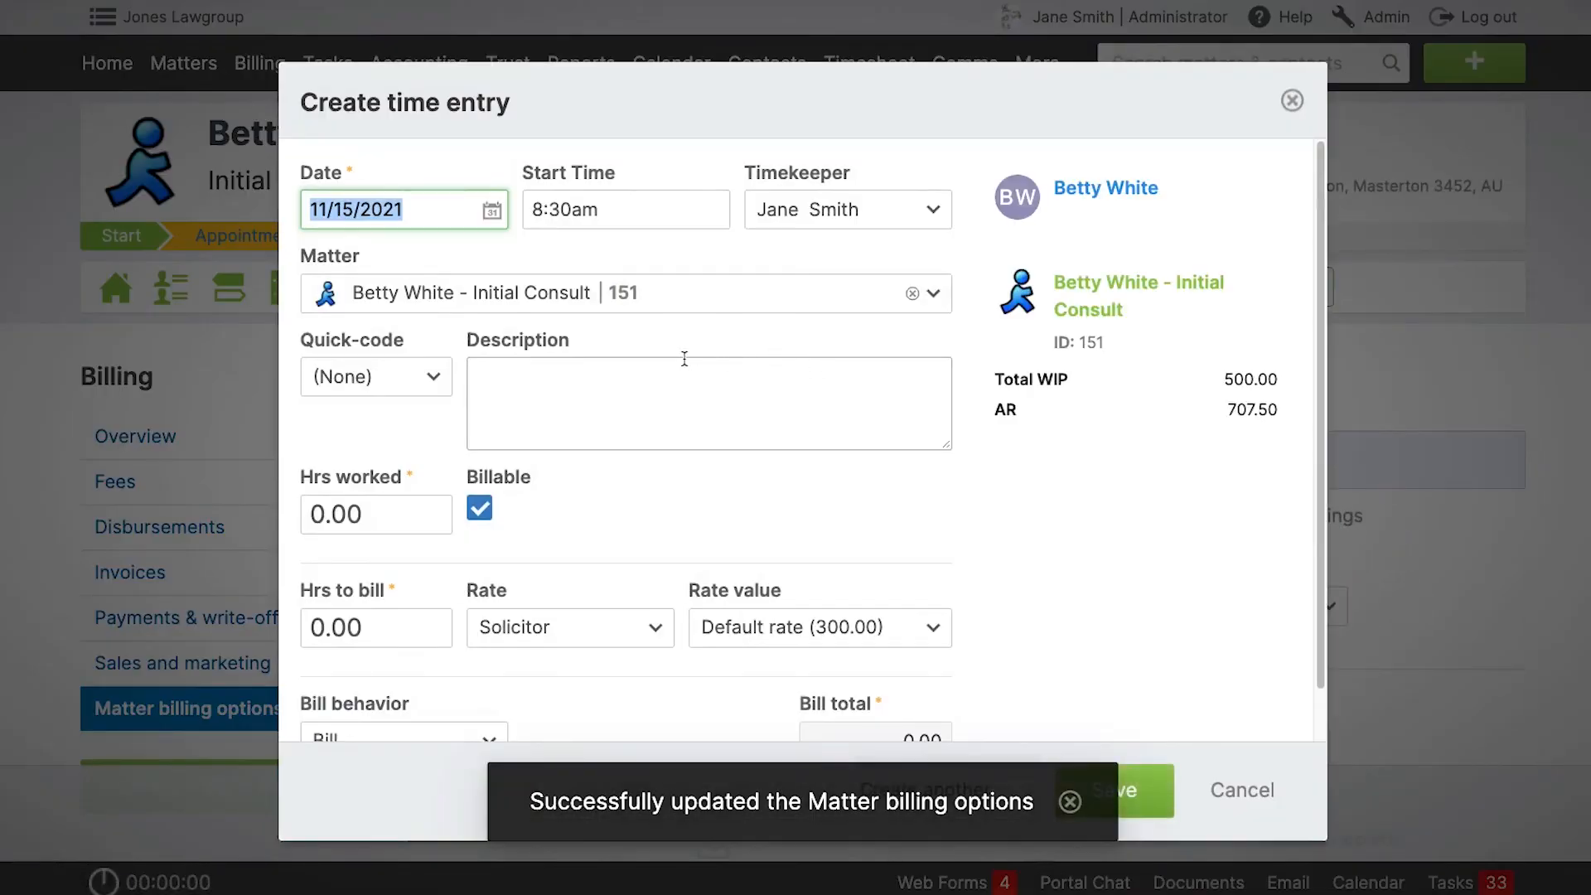
scroll(668, 371, down, 1)
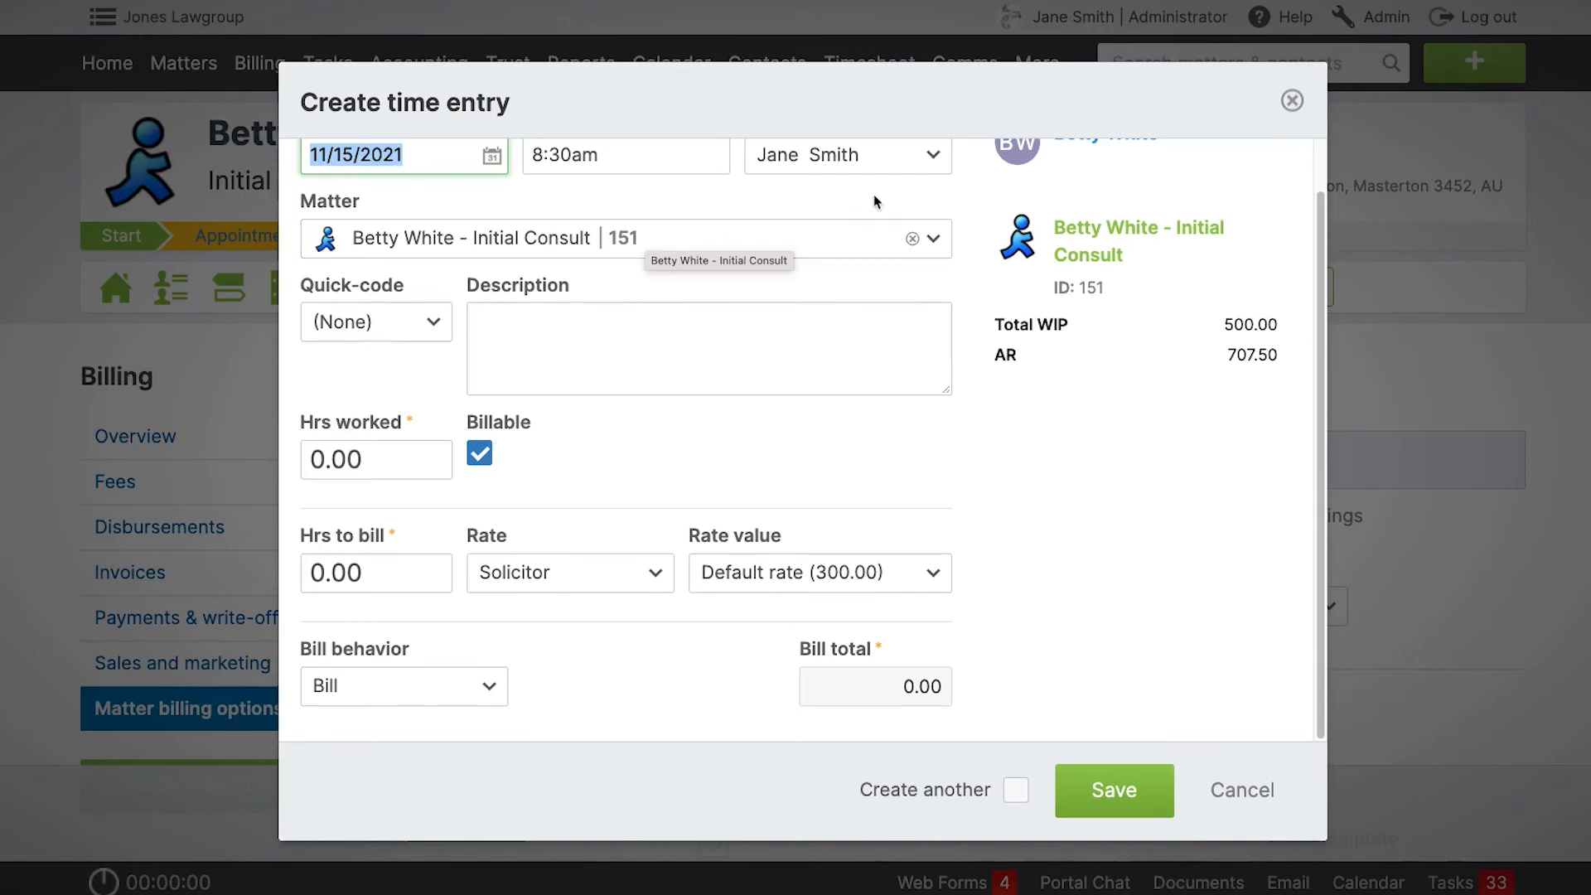
click(1293, 100)
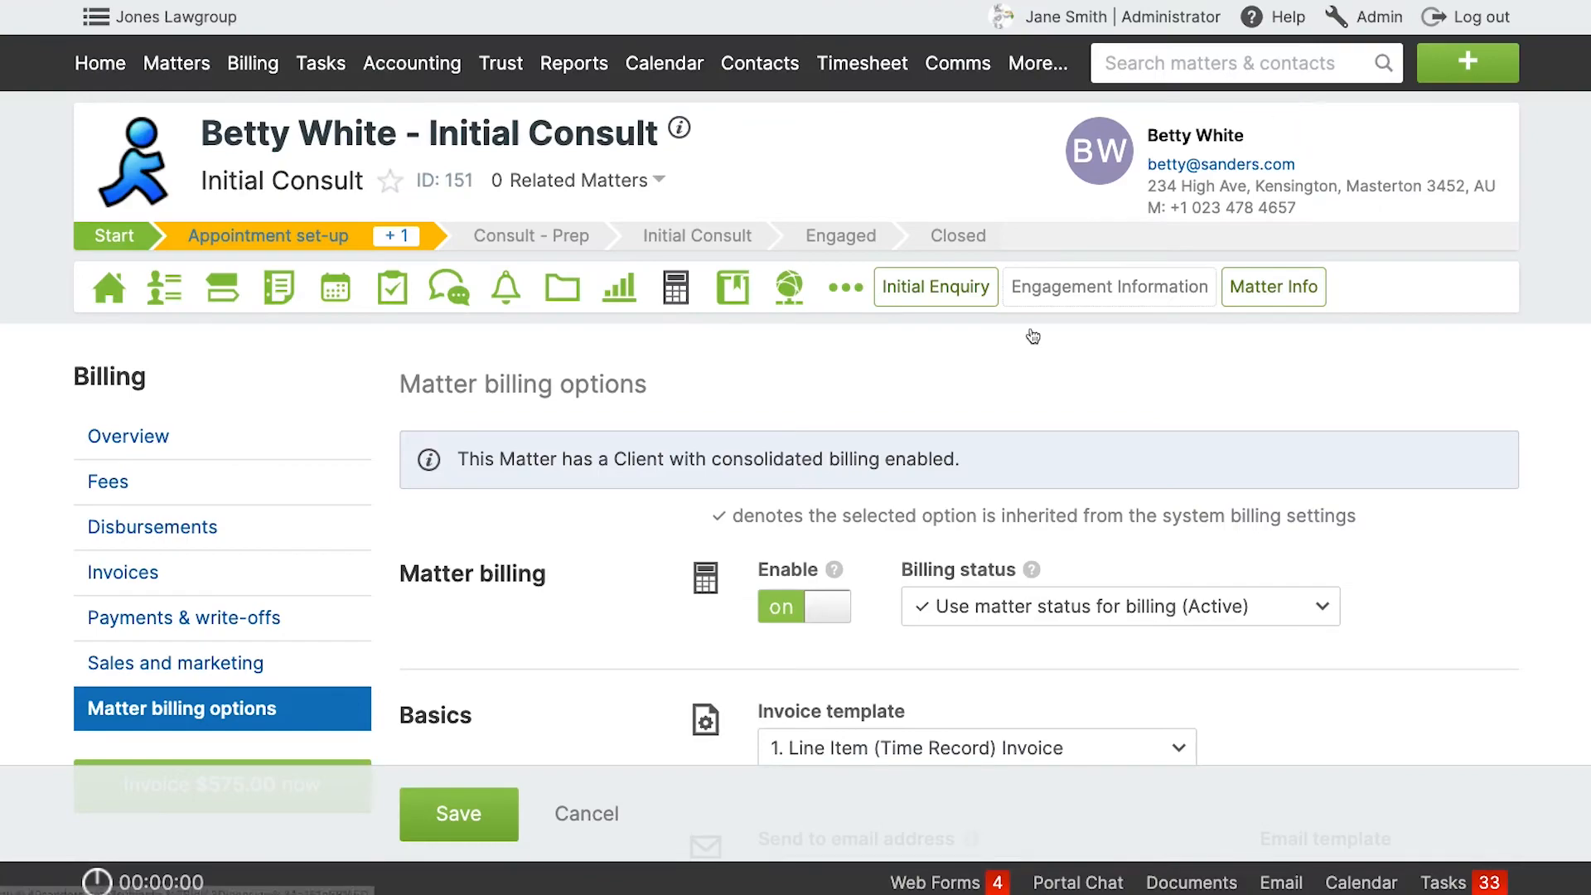
Enable custom rates for matter 151, set the Solicitor matter rate to 250, and save the billing options.
scroll(808, 507, down, 7)
scroll(808, 507, down, 10)
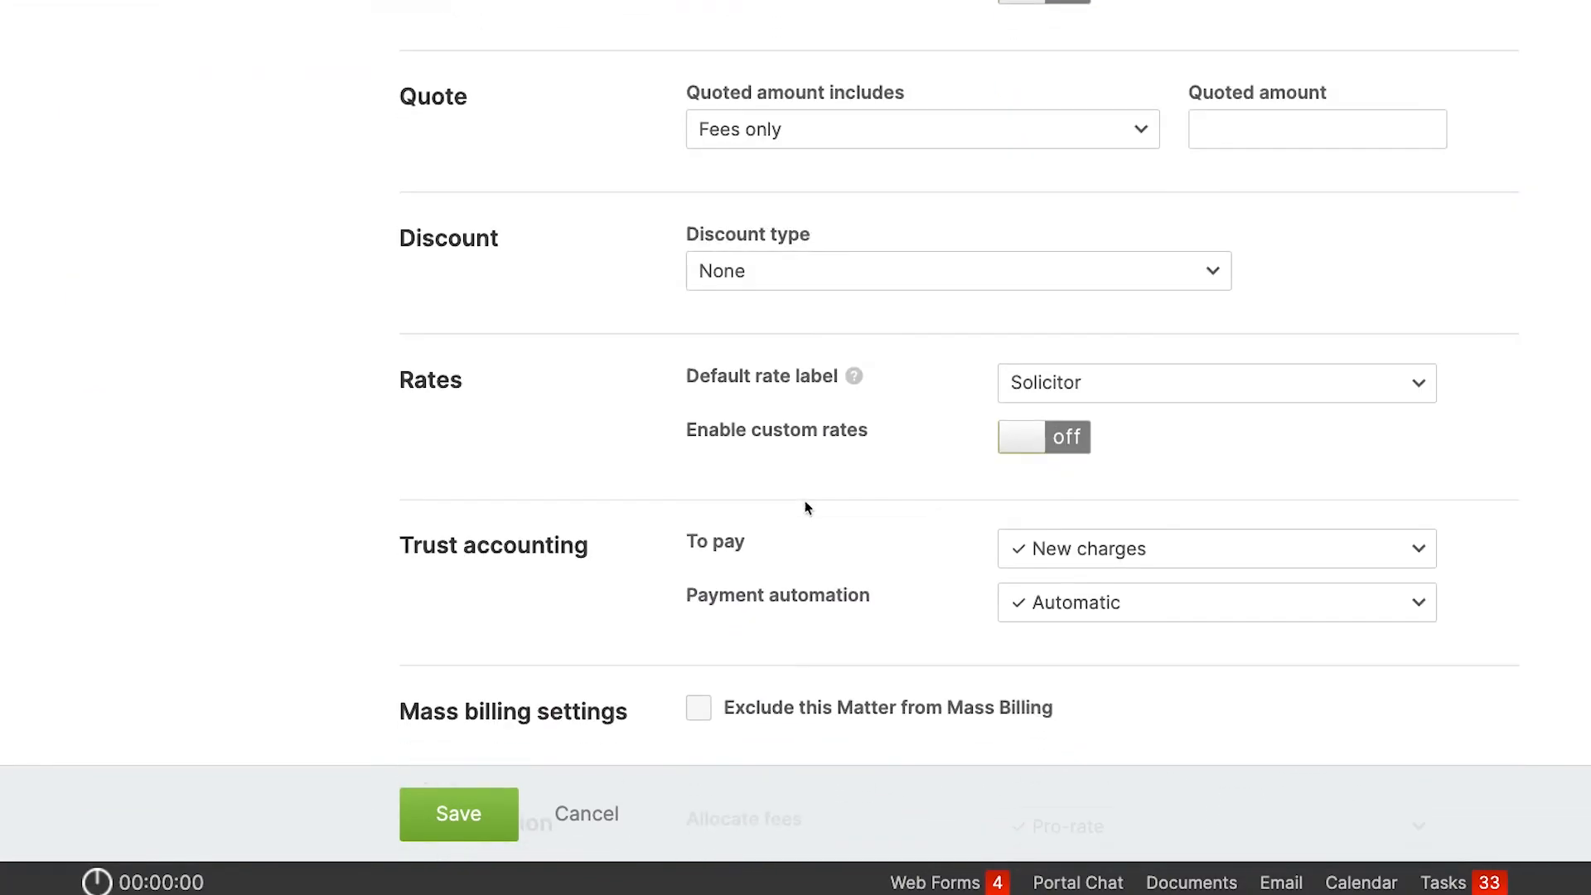
click(1027, 437)
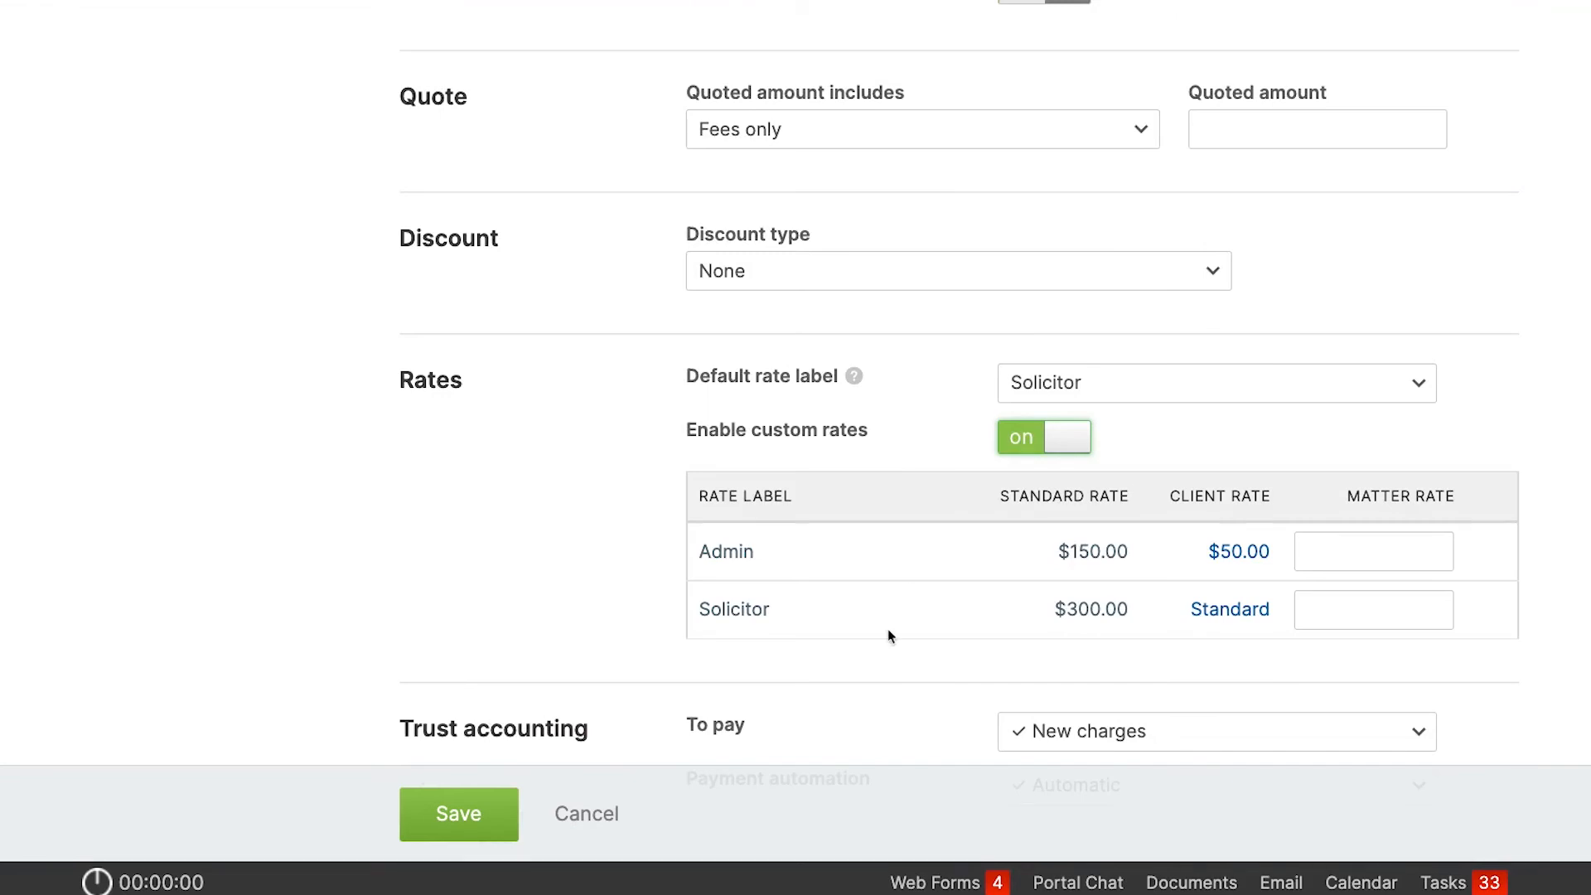
click(1342, 609)
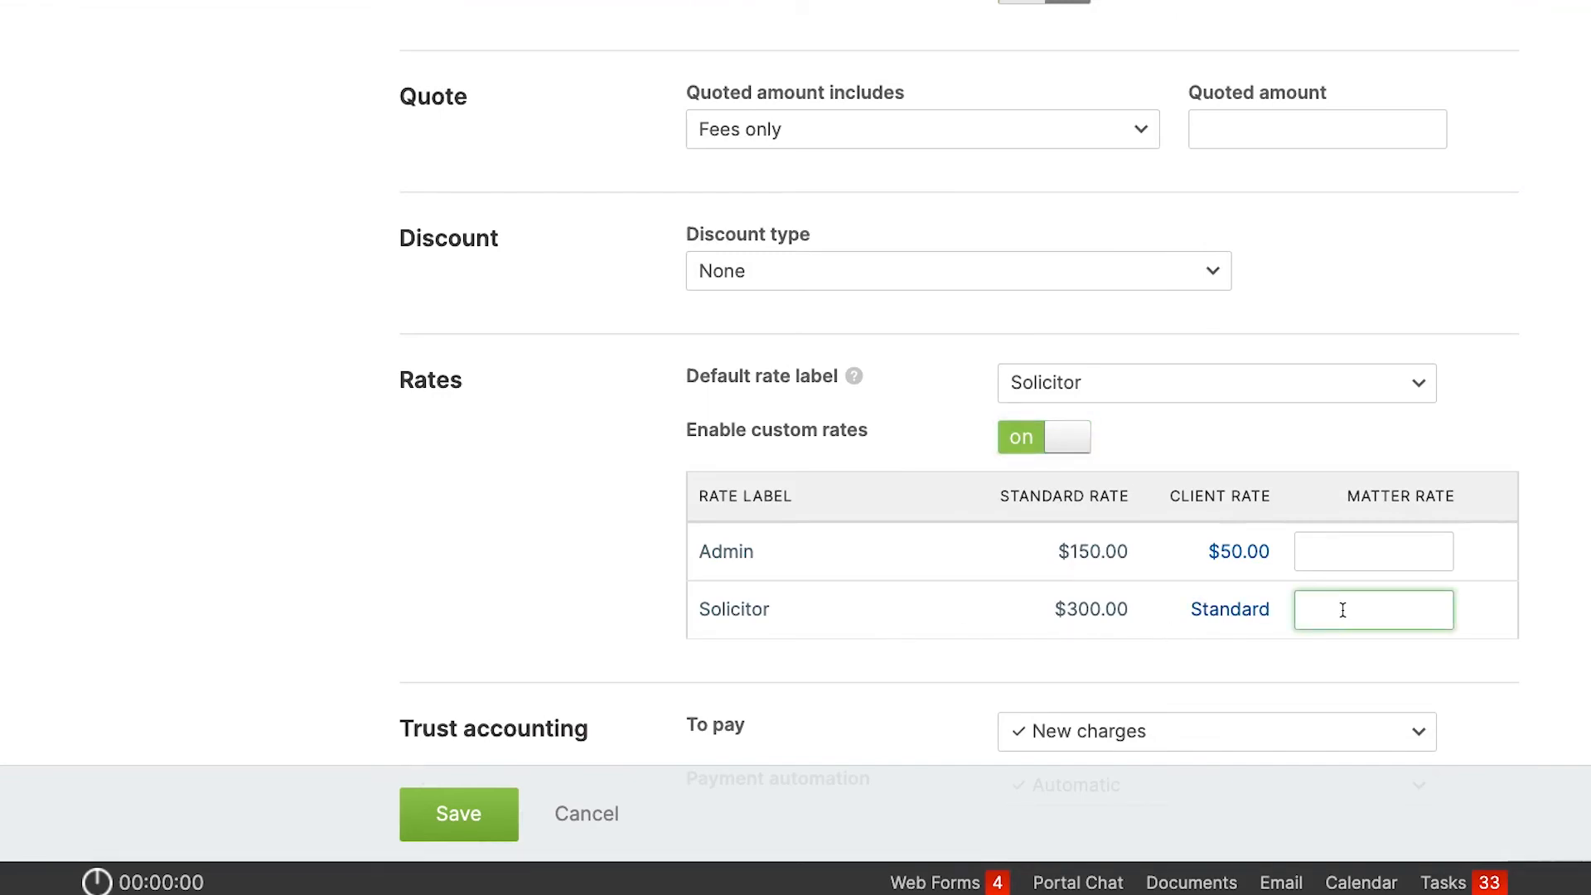
text(250)
click(1548, 689)
scroll(1549, 690, down, 1)
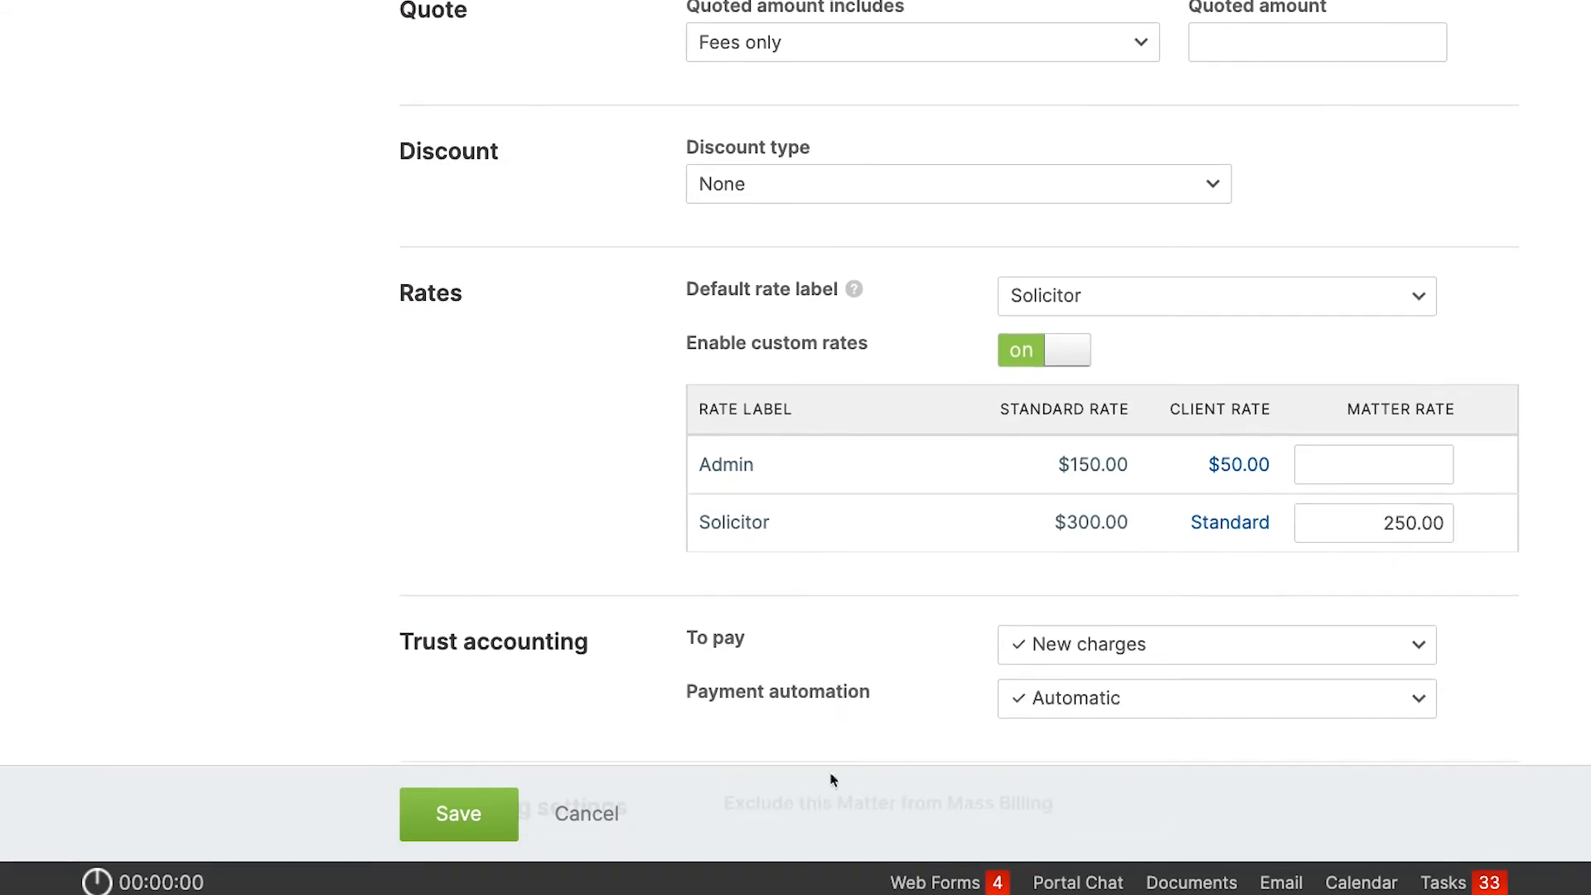
click(459, 815)
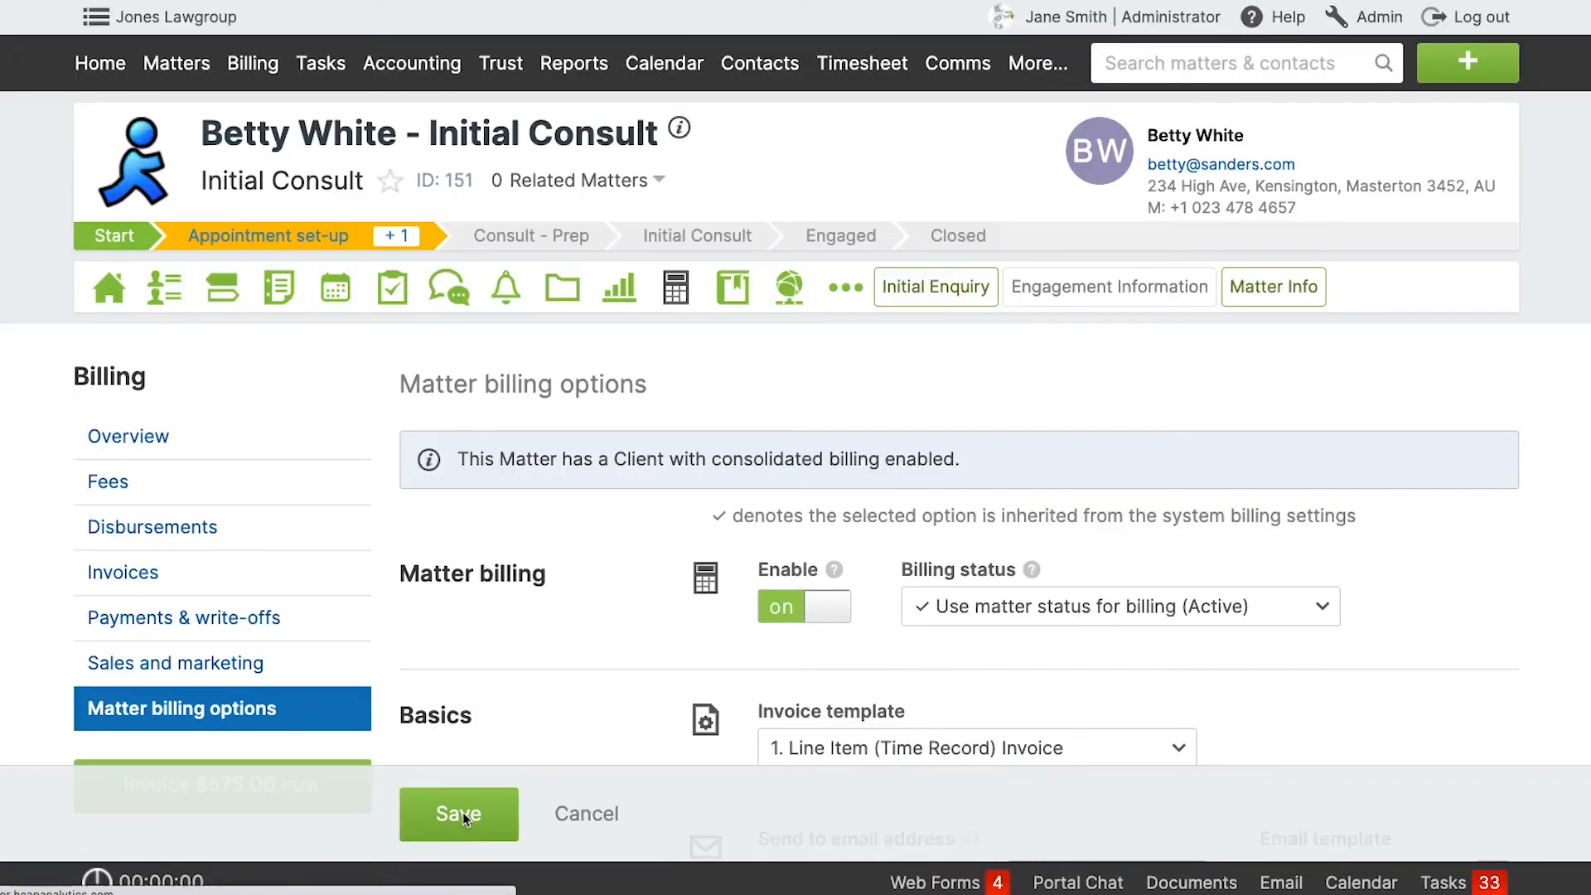
Open a new time entry on matter 151 to check the custom Solicitor rate.
click(1467, 62)
click(1155, 206)
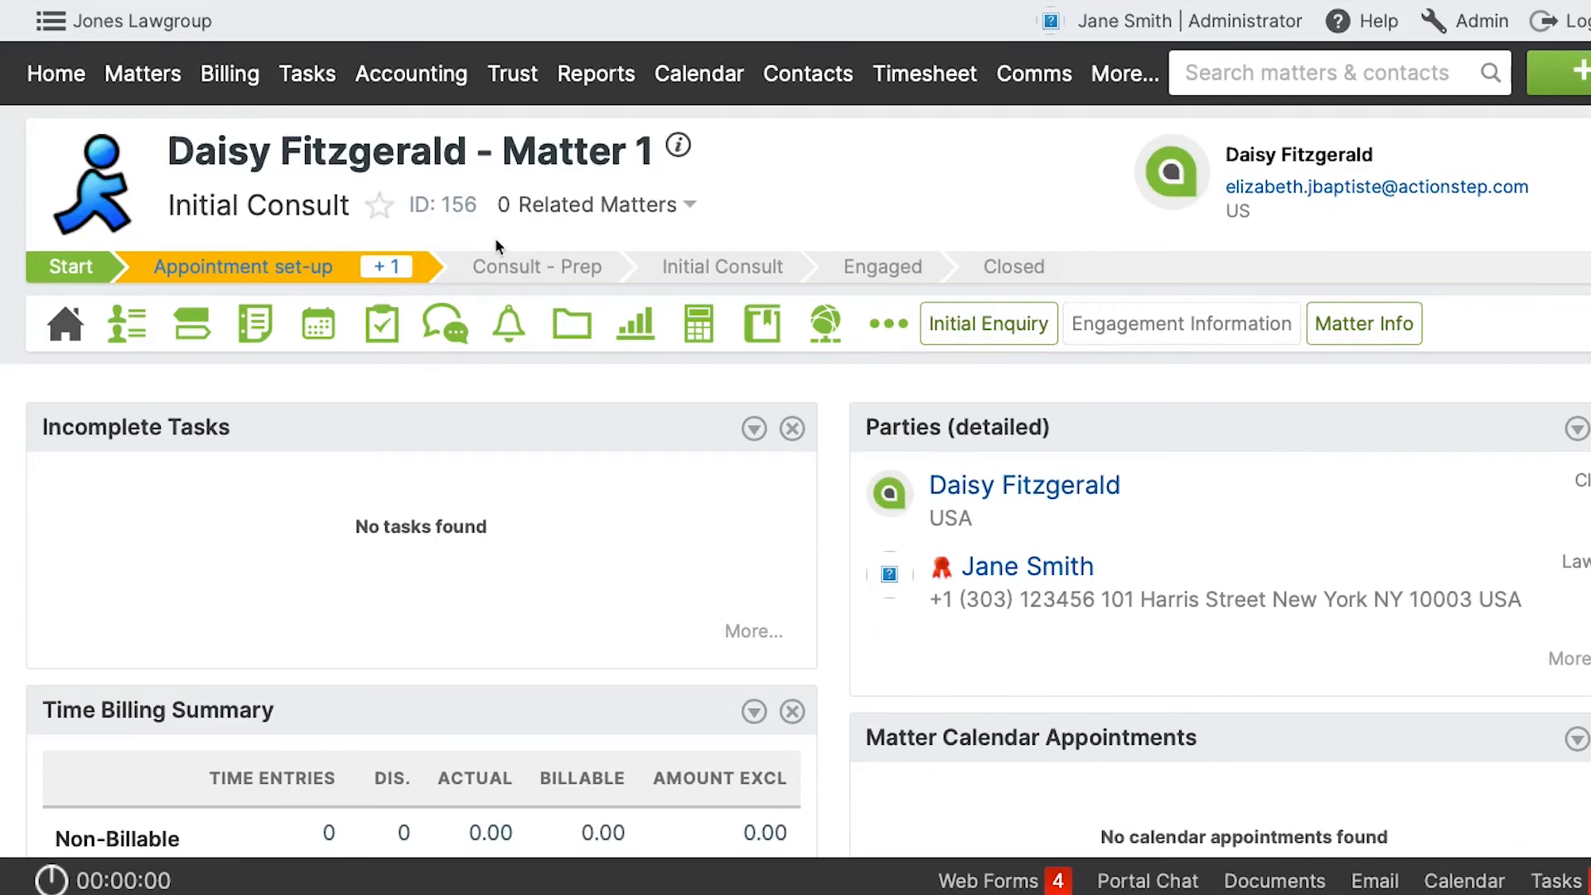
Start a time entry on matter 156 with 4 hours worked and the description "Drafting Document".
click(1562, 73)
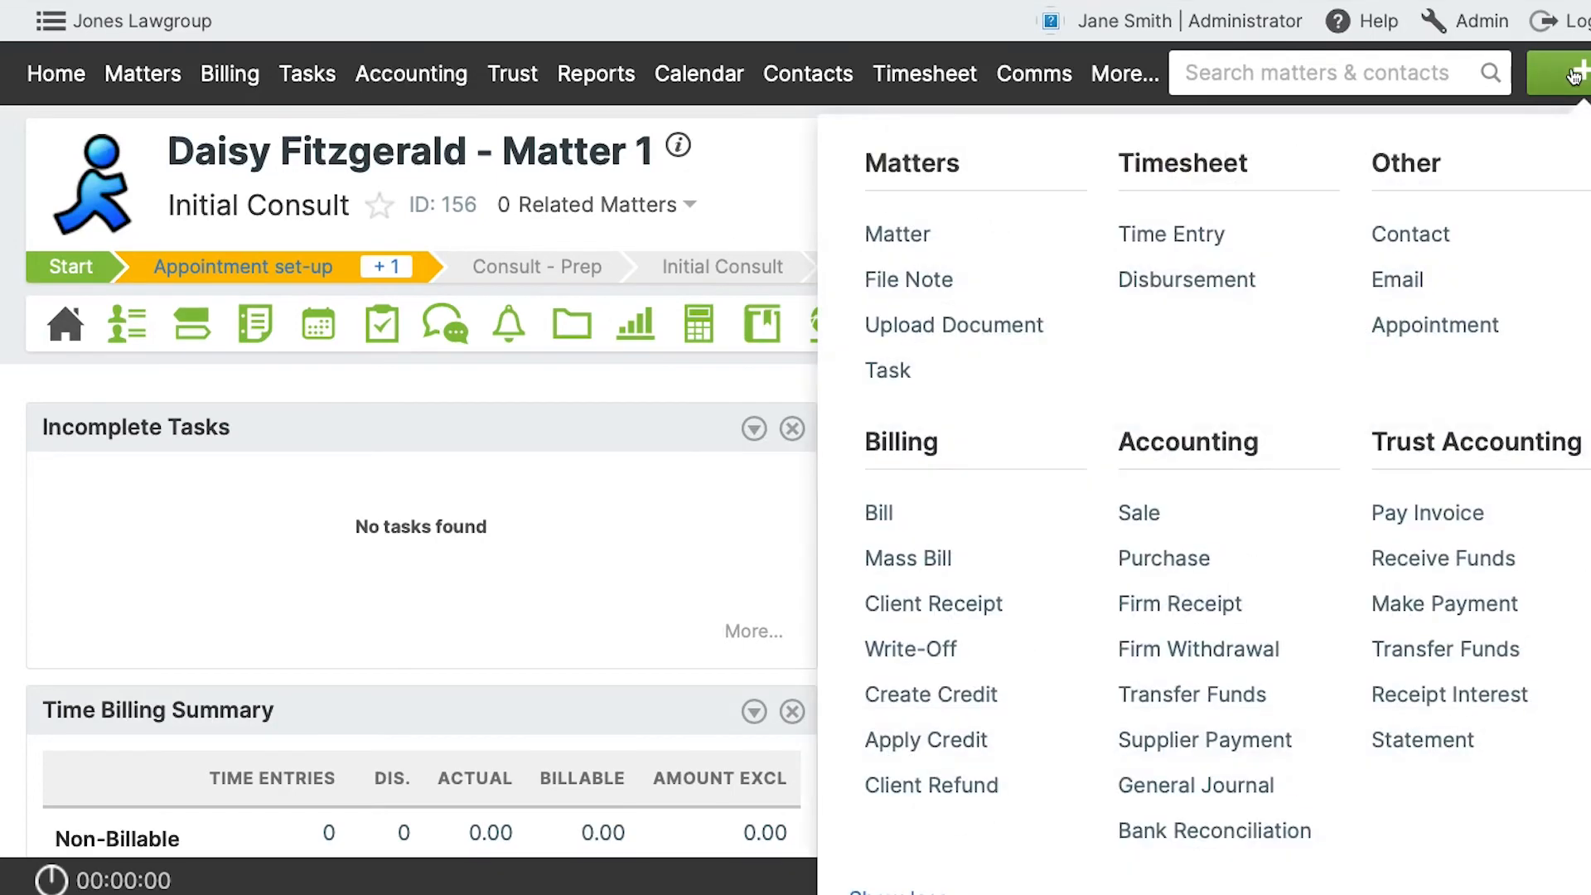
click(1176, 234)
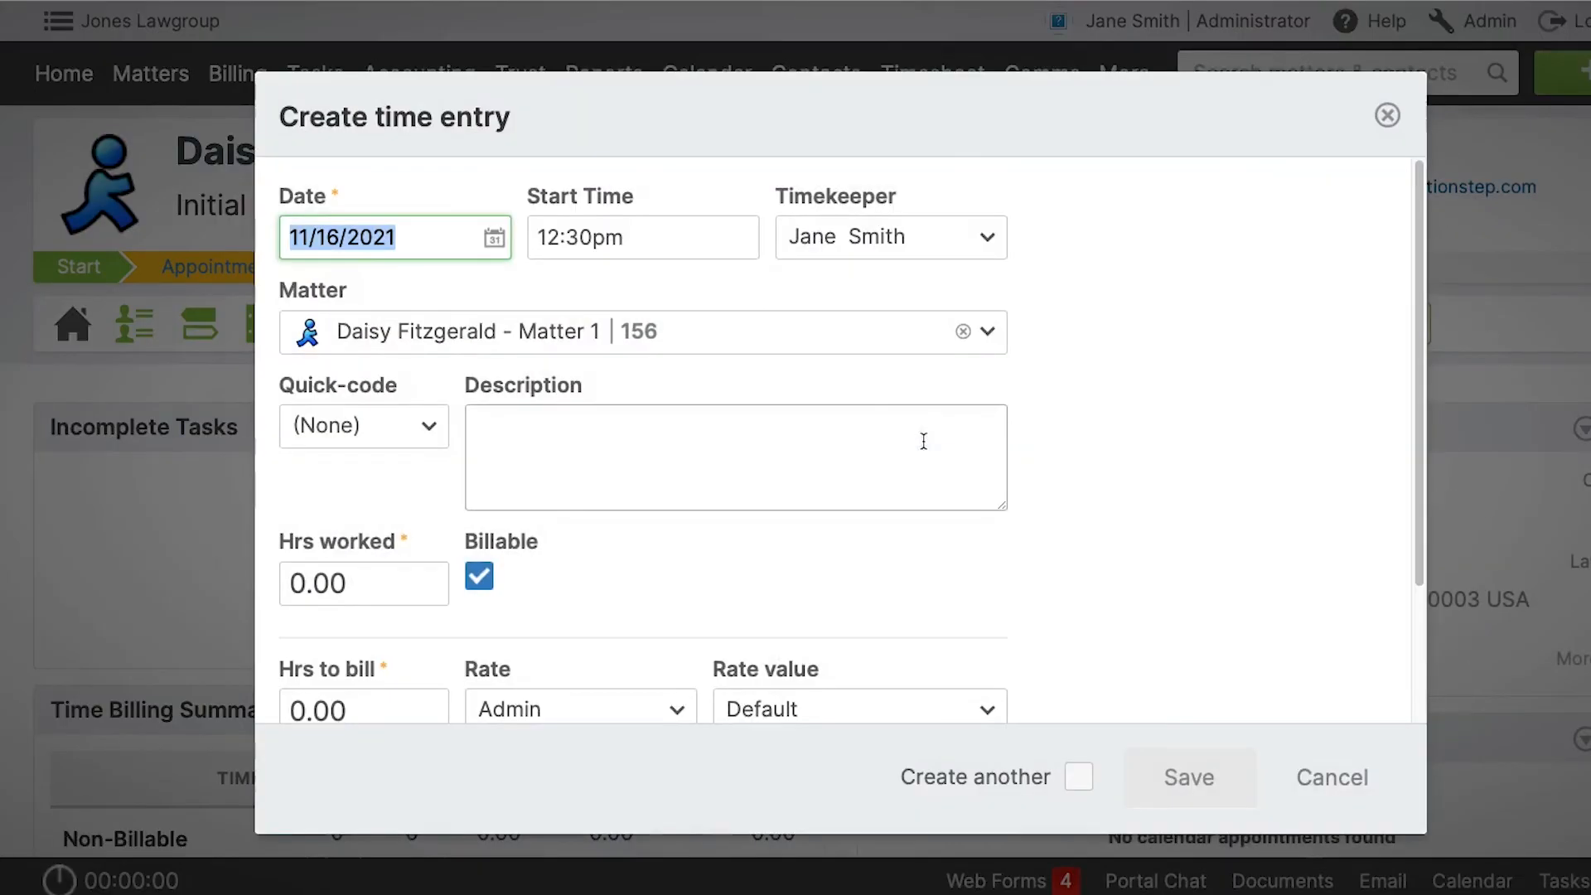
click(396, 590)
text(4)
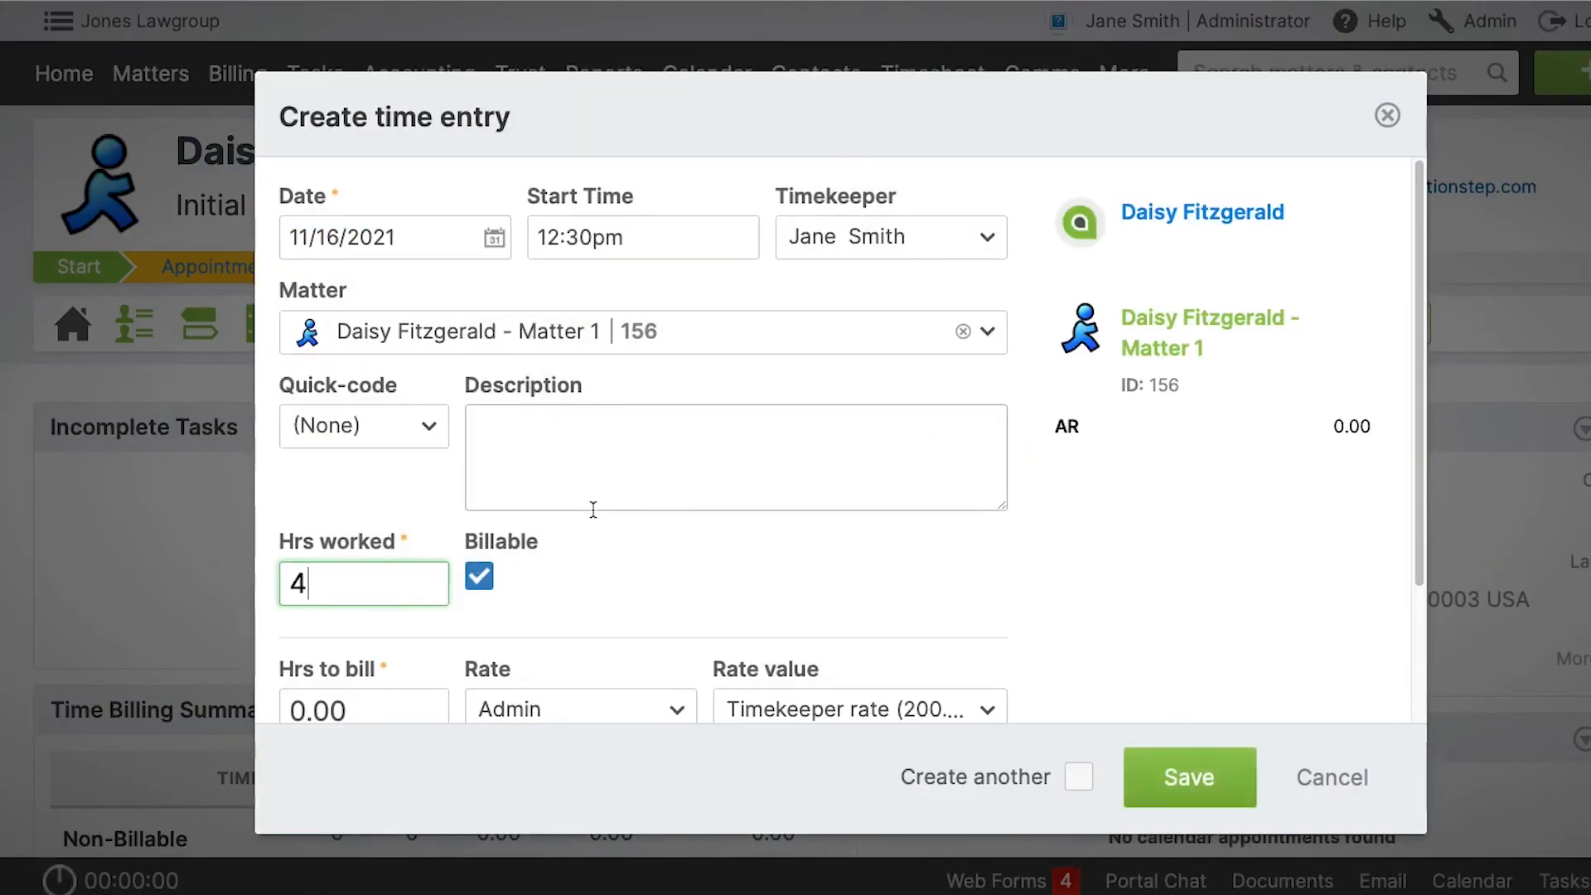
click(636, 460)
text(Dr)
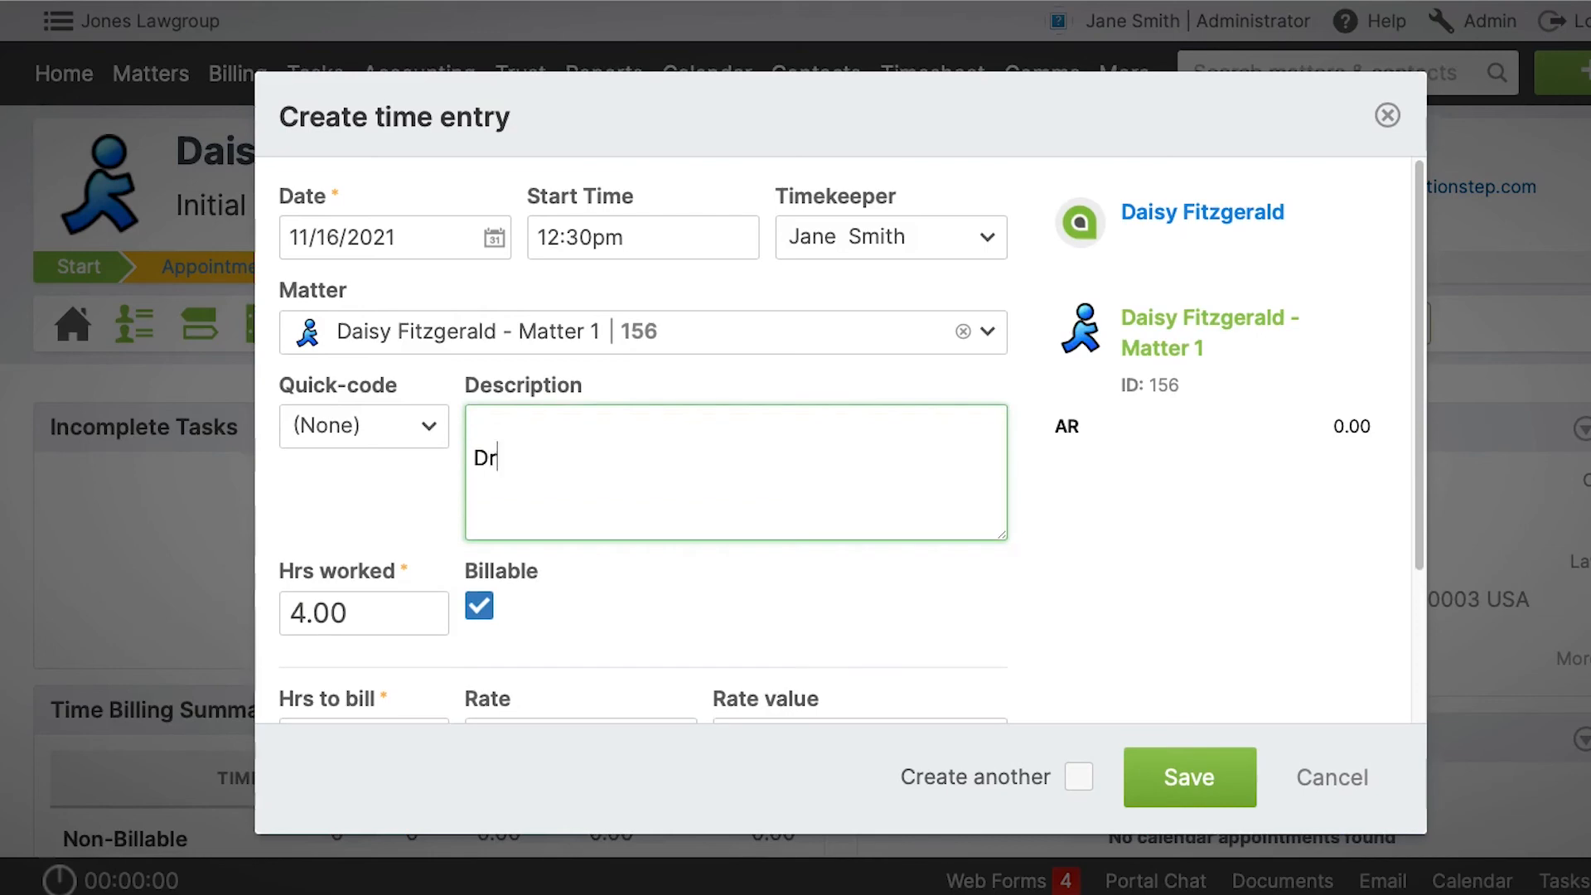
text(afting Document)
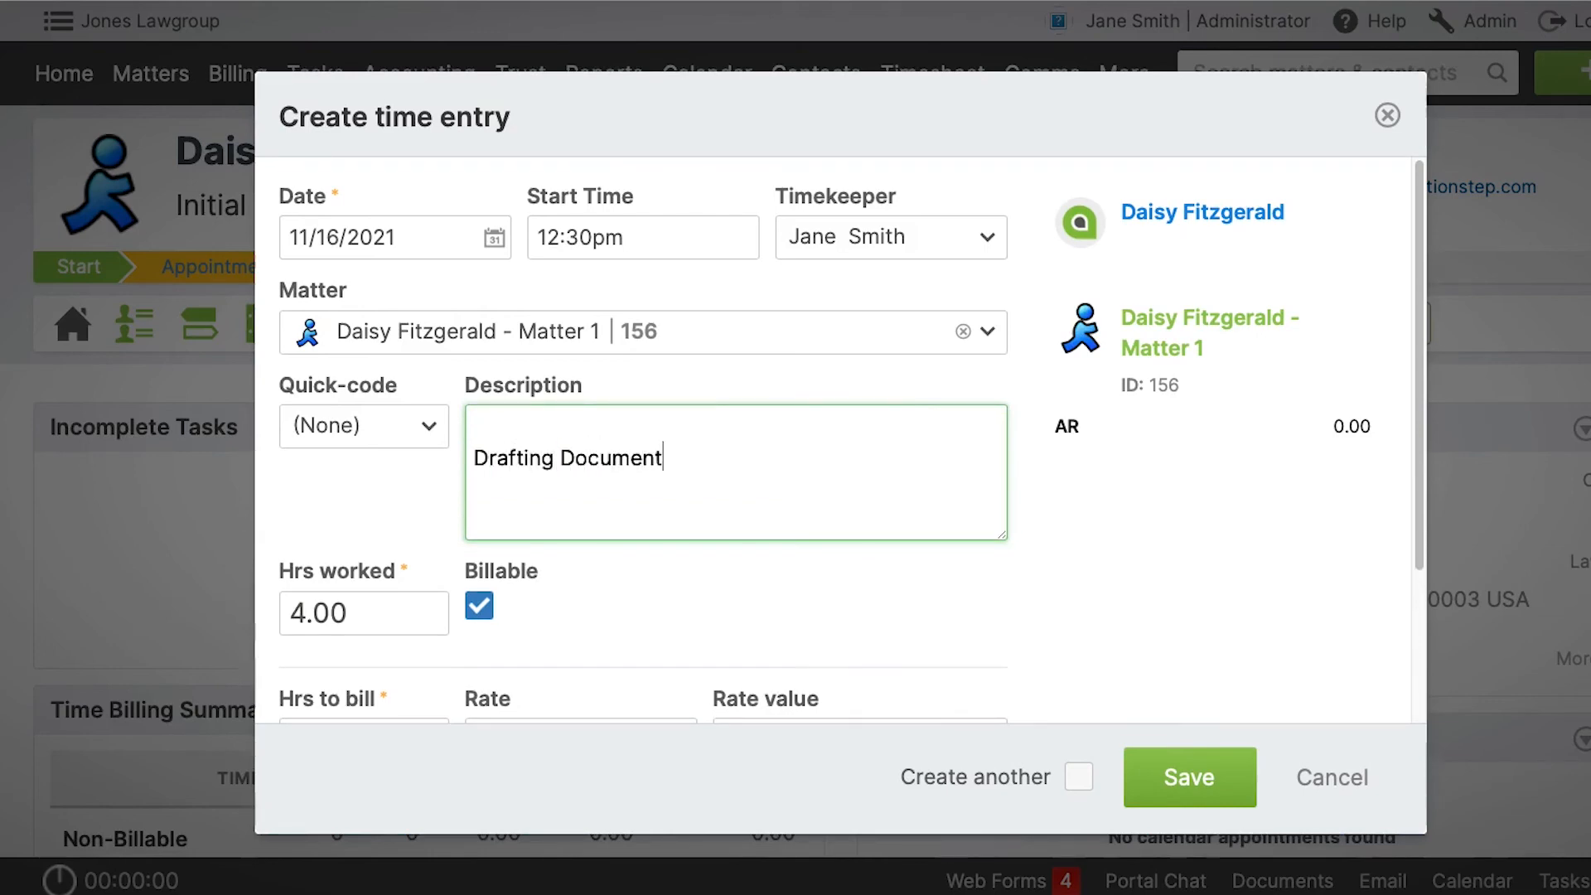
Change the new time entry's rate to Solicitor and save the entry.
scroll(636, 465, down, 2)
click(596, 644)
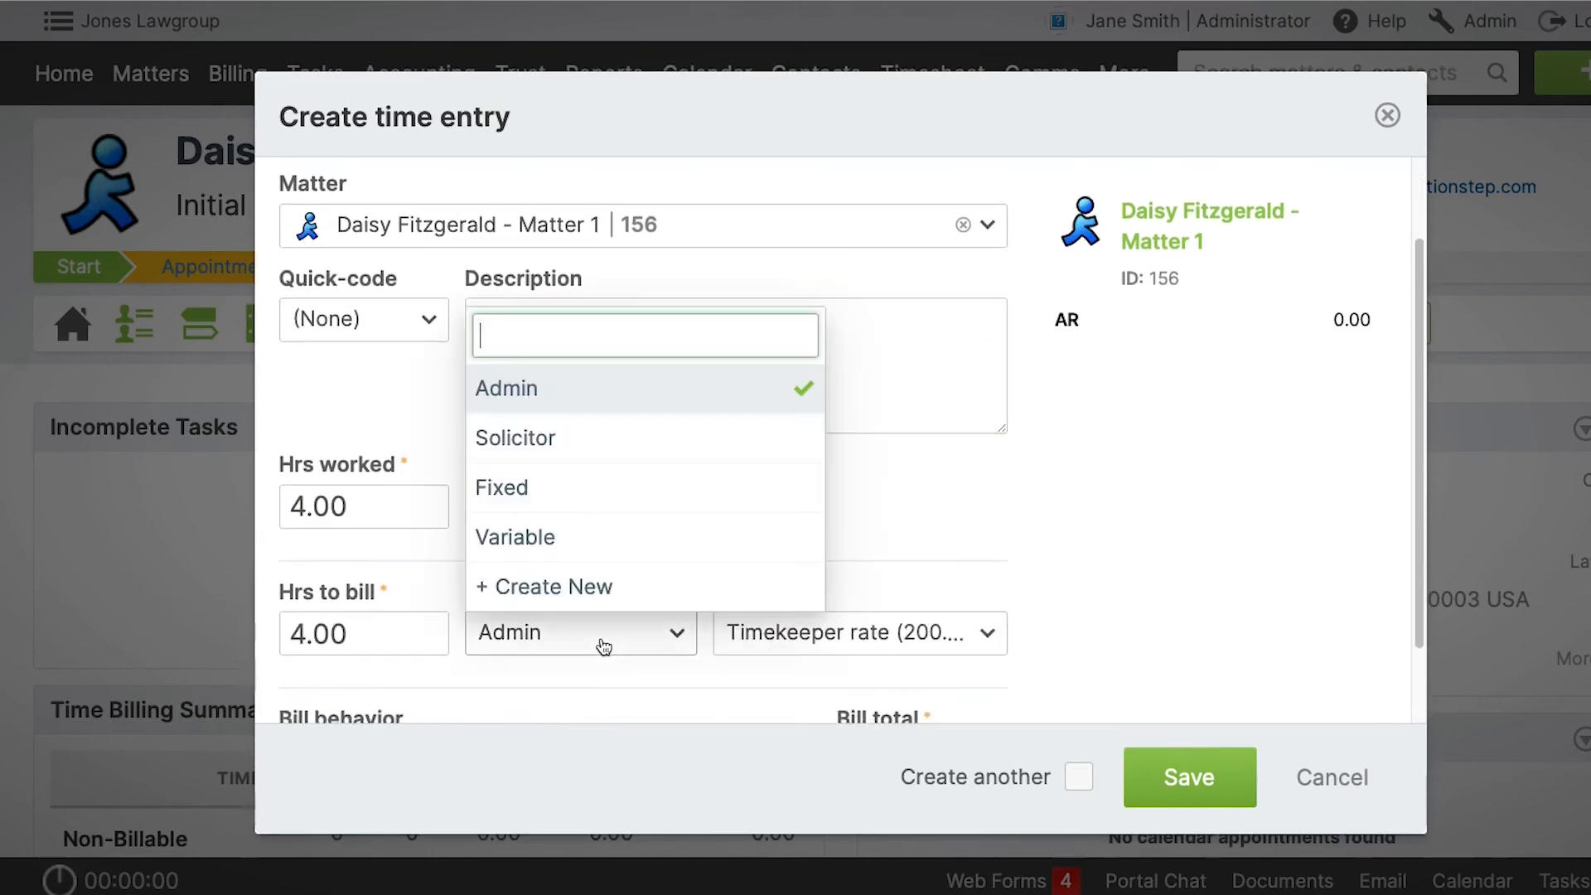
click(593, 461)
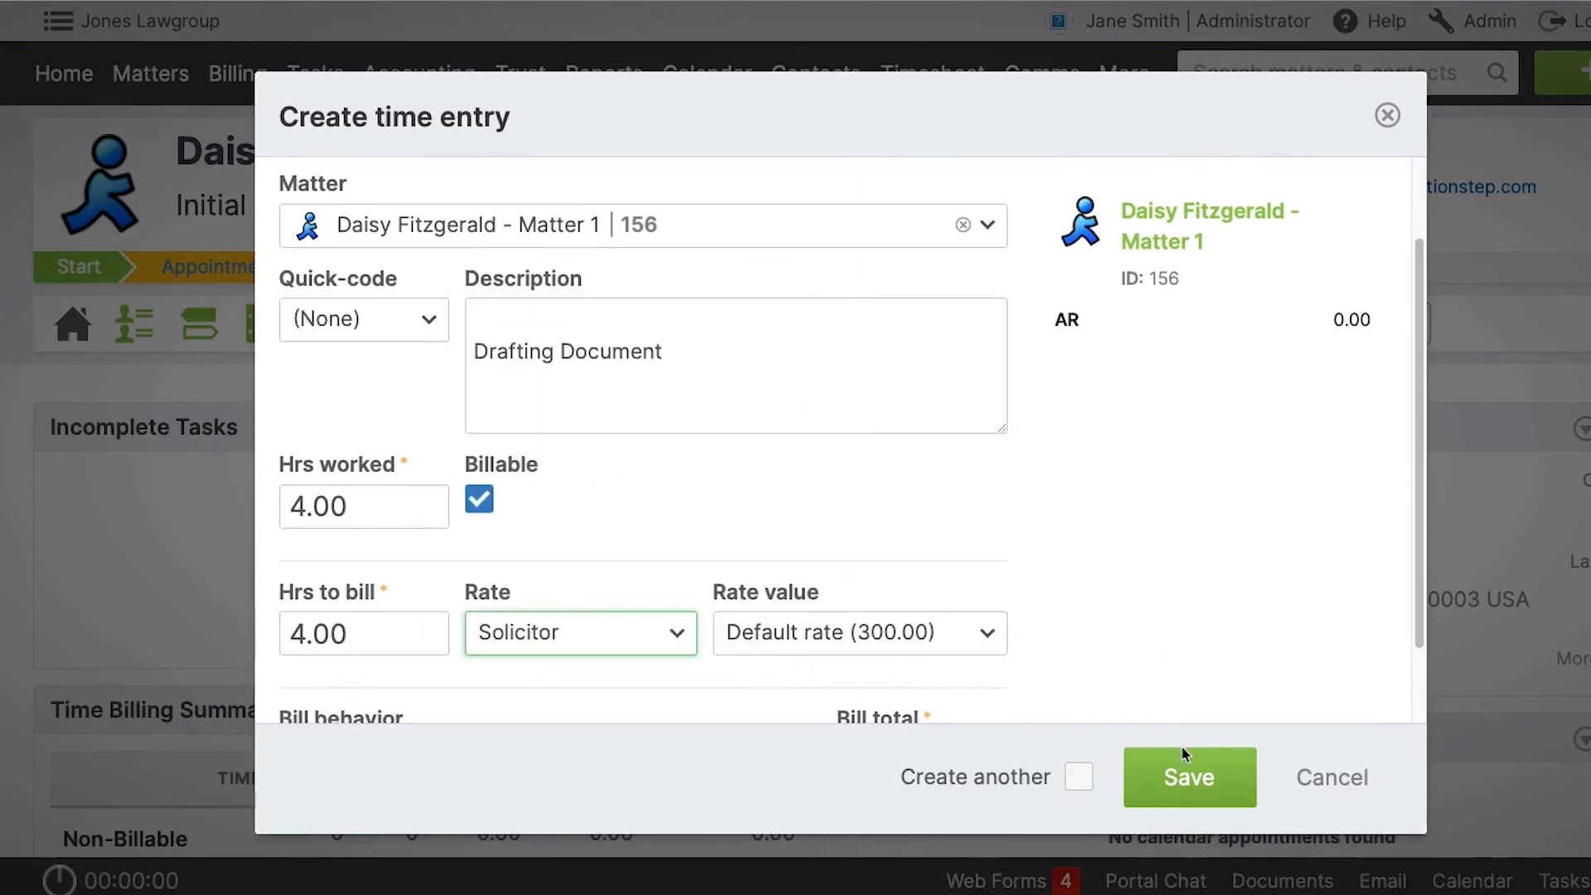
scroll(1194, 628, down, 1)
scroll(1192, 619, up, 2)
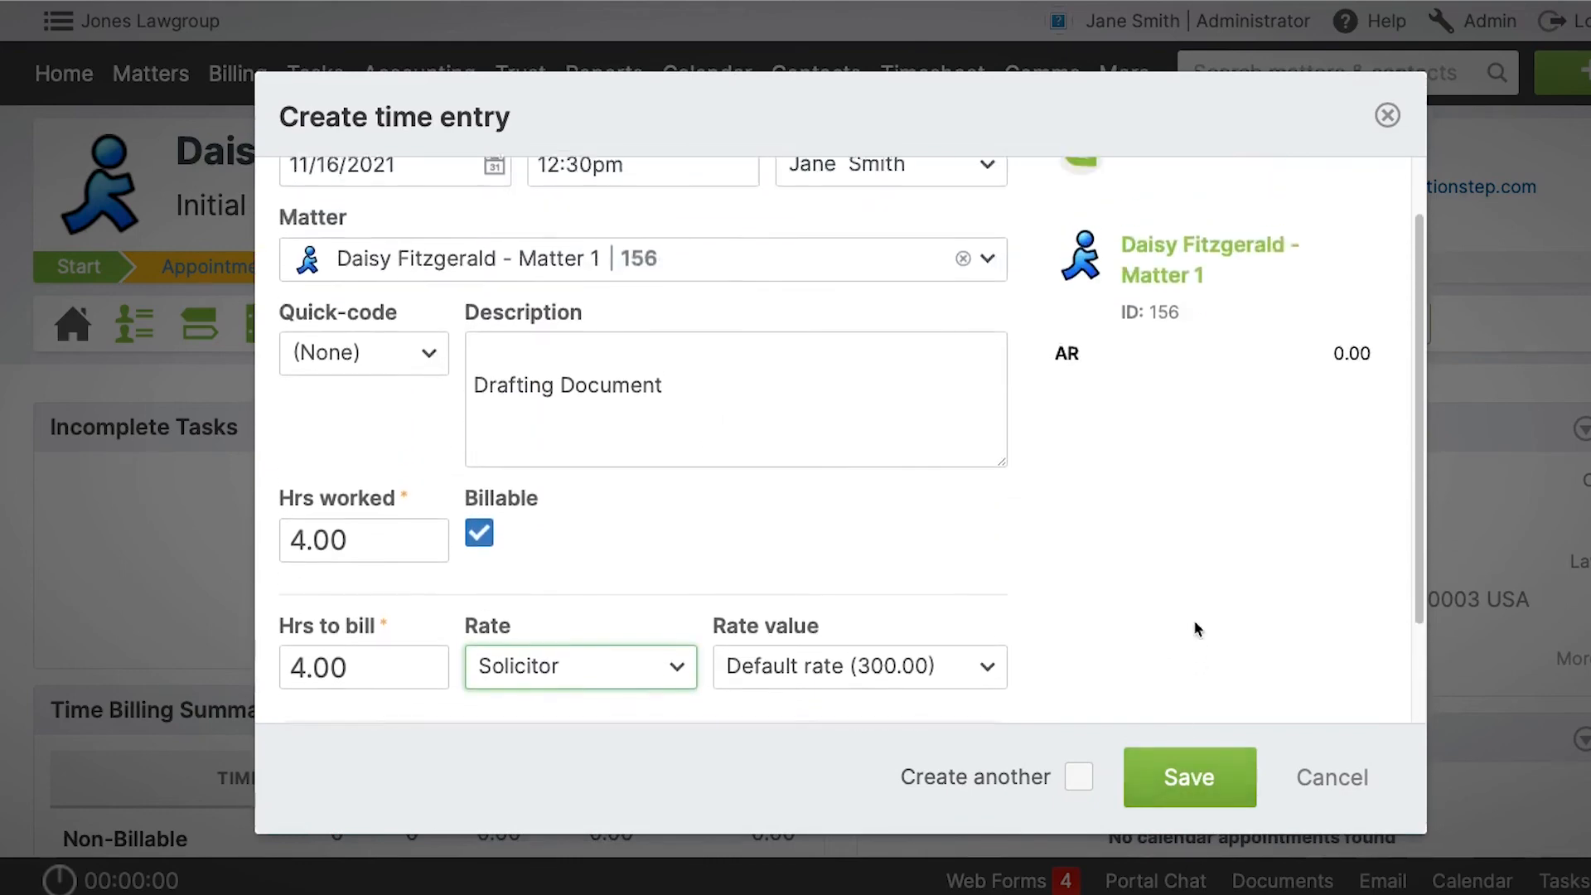
click(1195, 778)
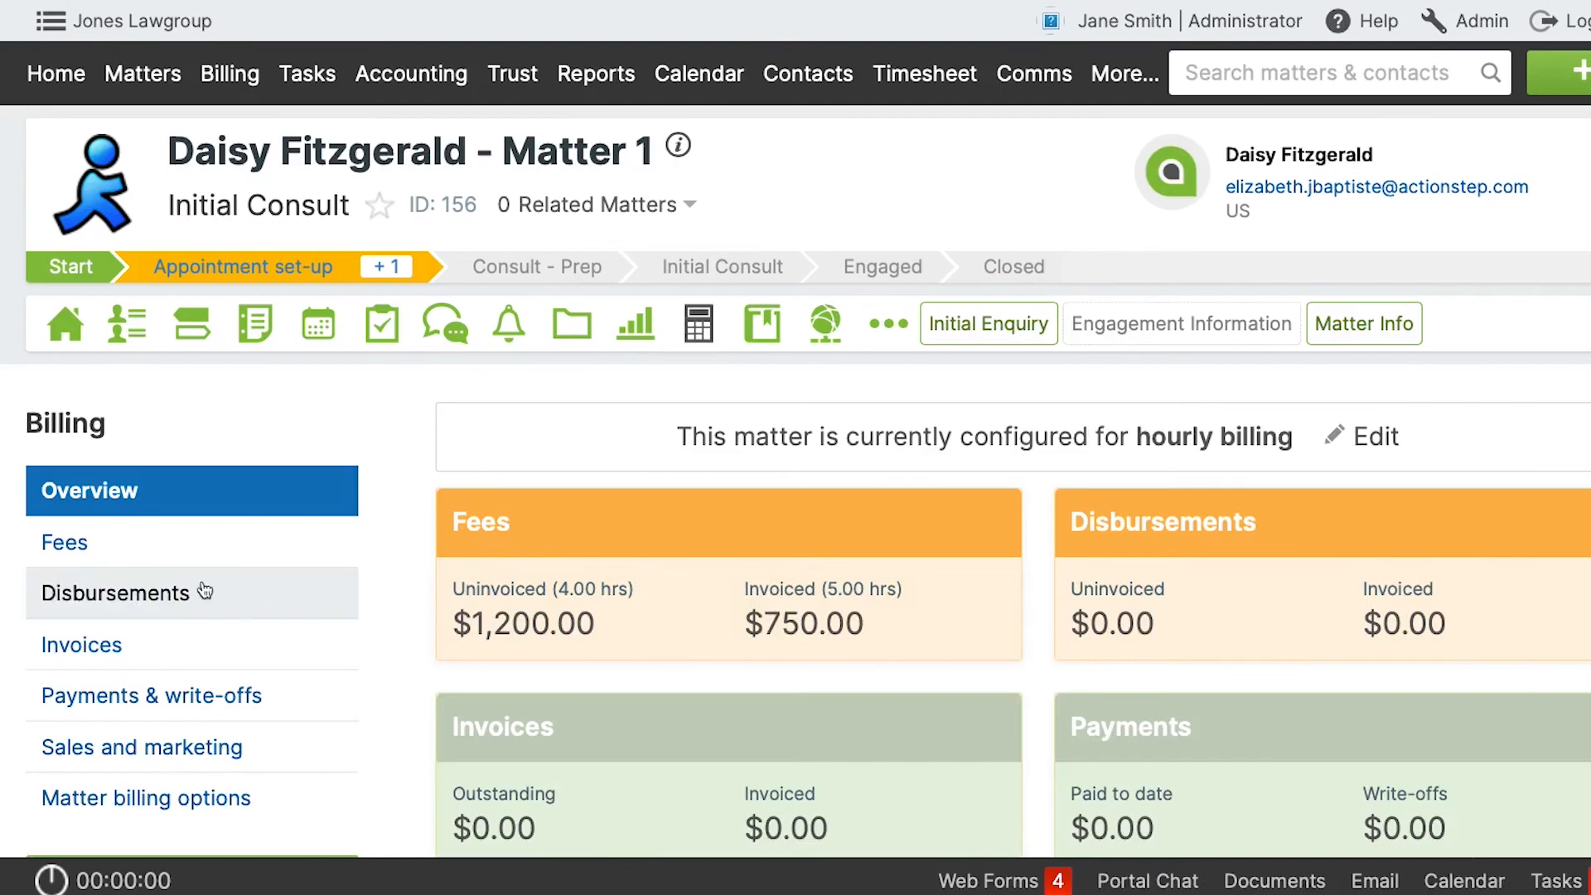
In the admin billing settings, set the Solicitor rate label's base rate value to 350.00 USD and save it.
click(709, 667)
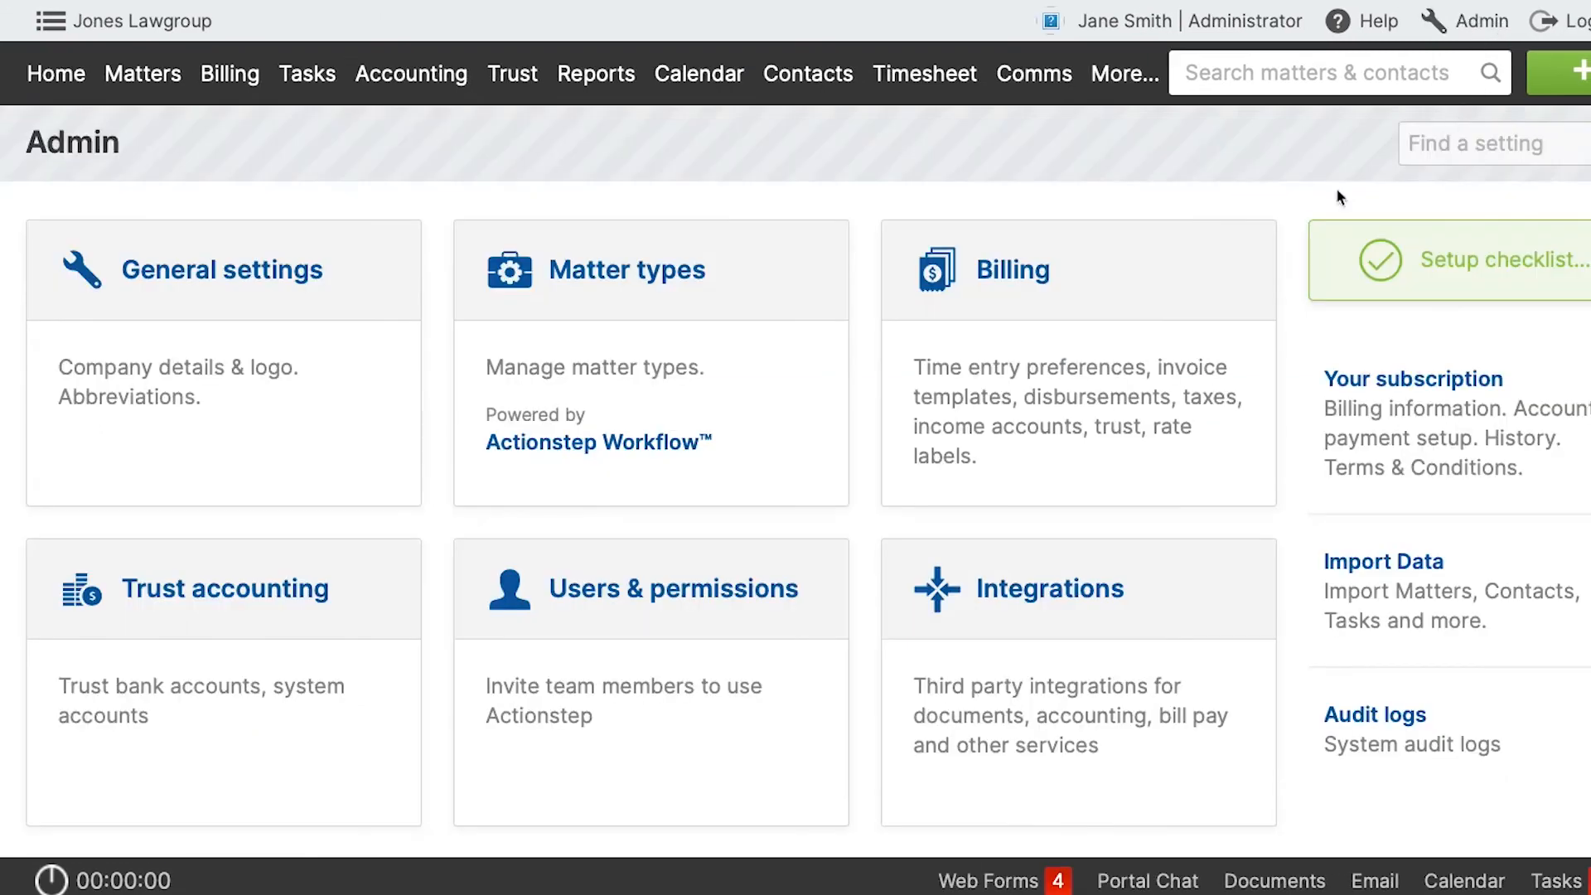
click(1052, 385)
scroll(893, 530, down, 15)
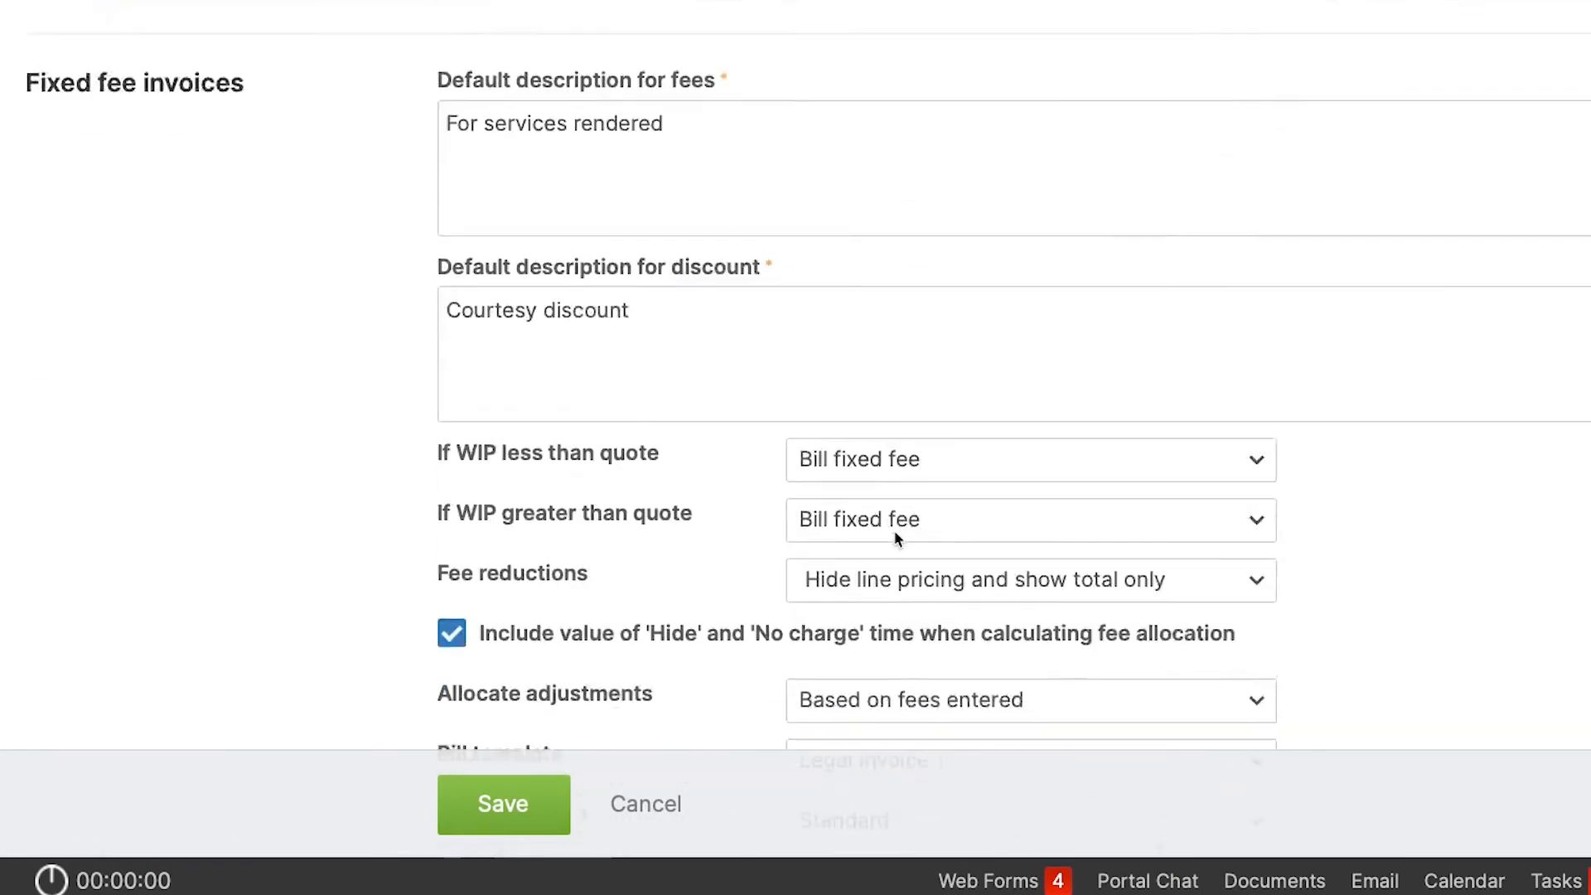
scroll(894, 536, down, 5)
scroll(358, 691, down, 9)
scroll(358, 691, down, 20)
scroll(358, 691, down, 10)
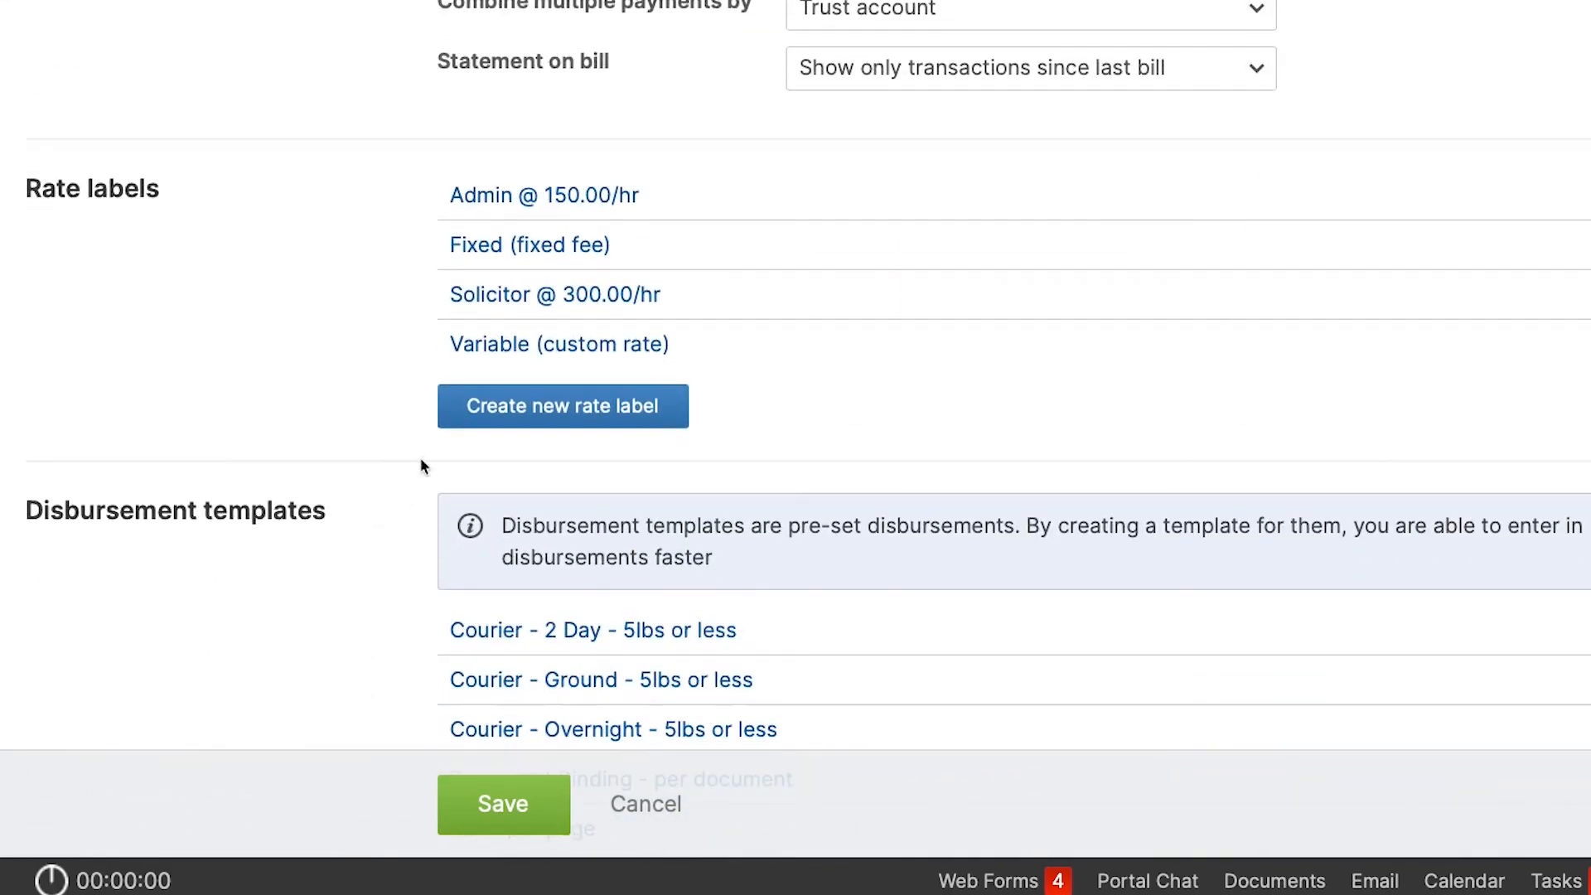
click(580, 295)
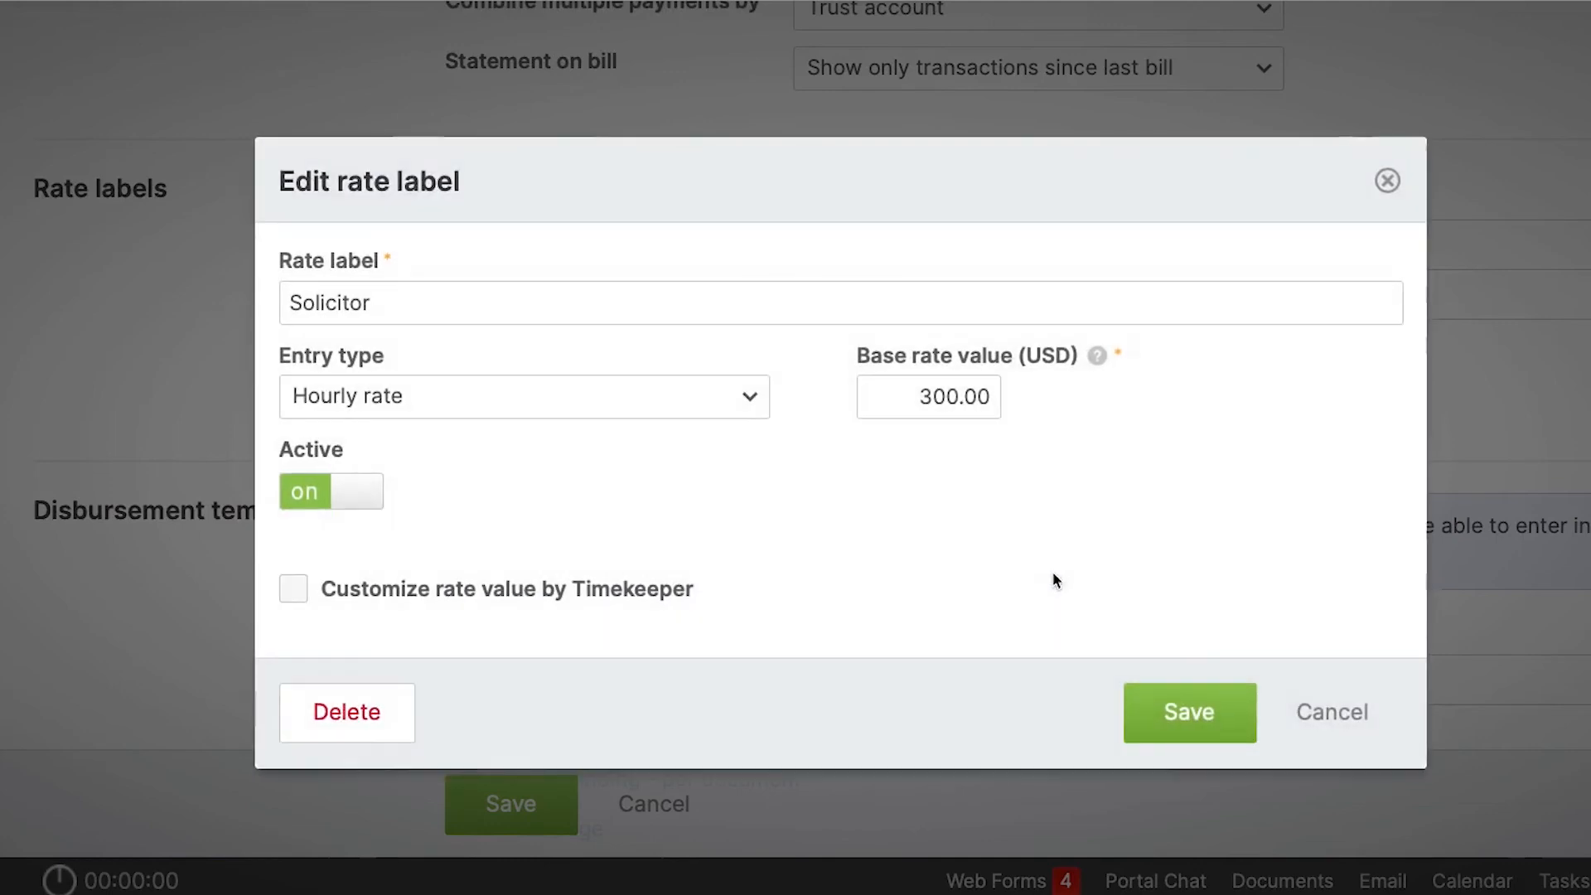
click(945, 398)
key(BackSpace)
text(5)
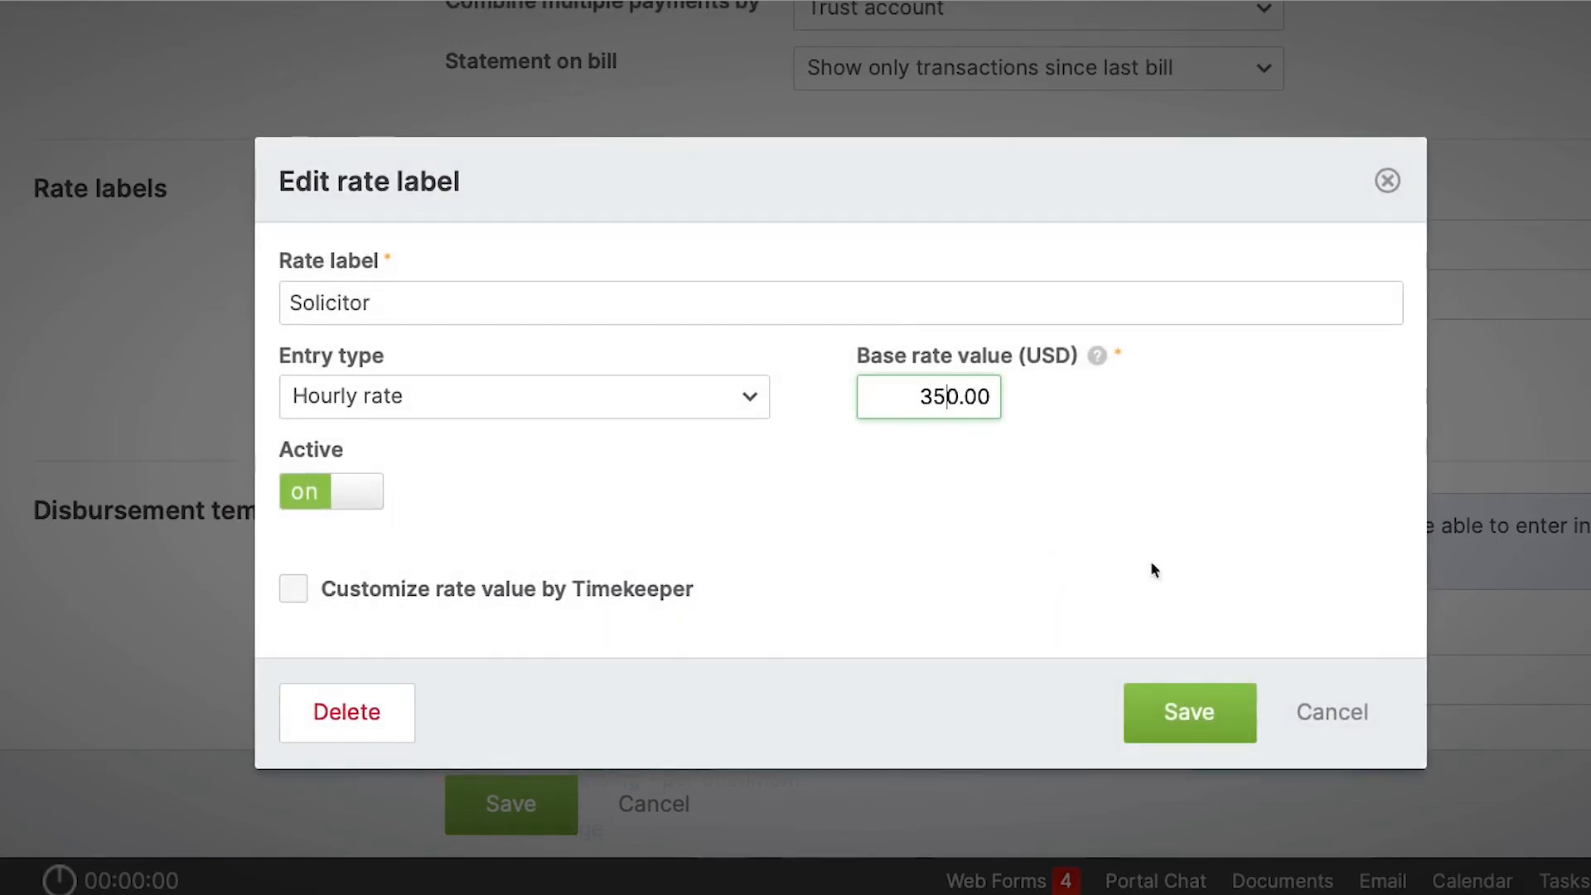
click(1229, 700)
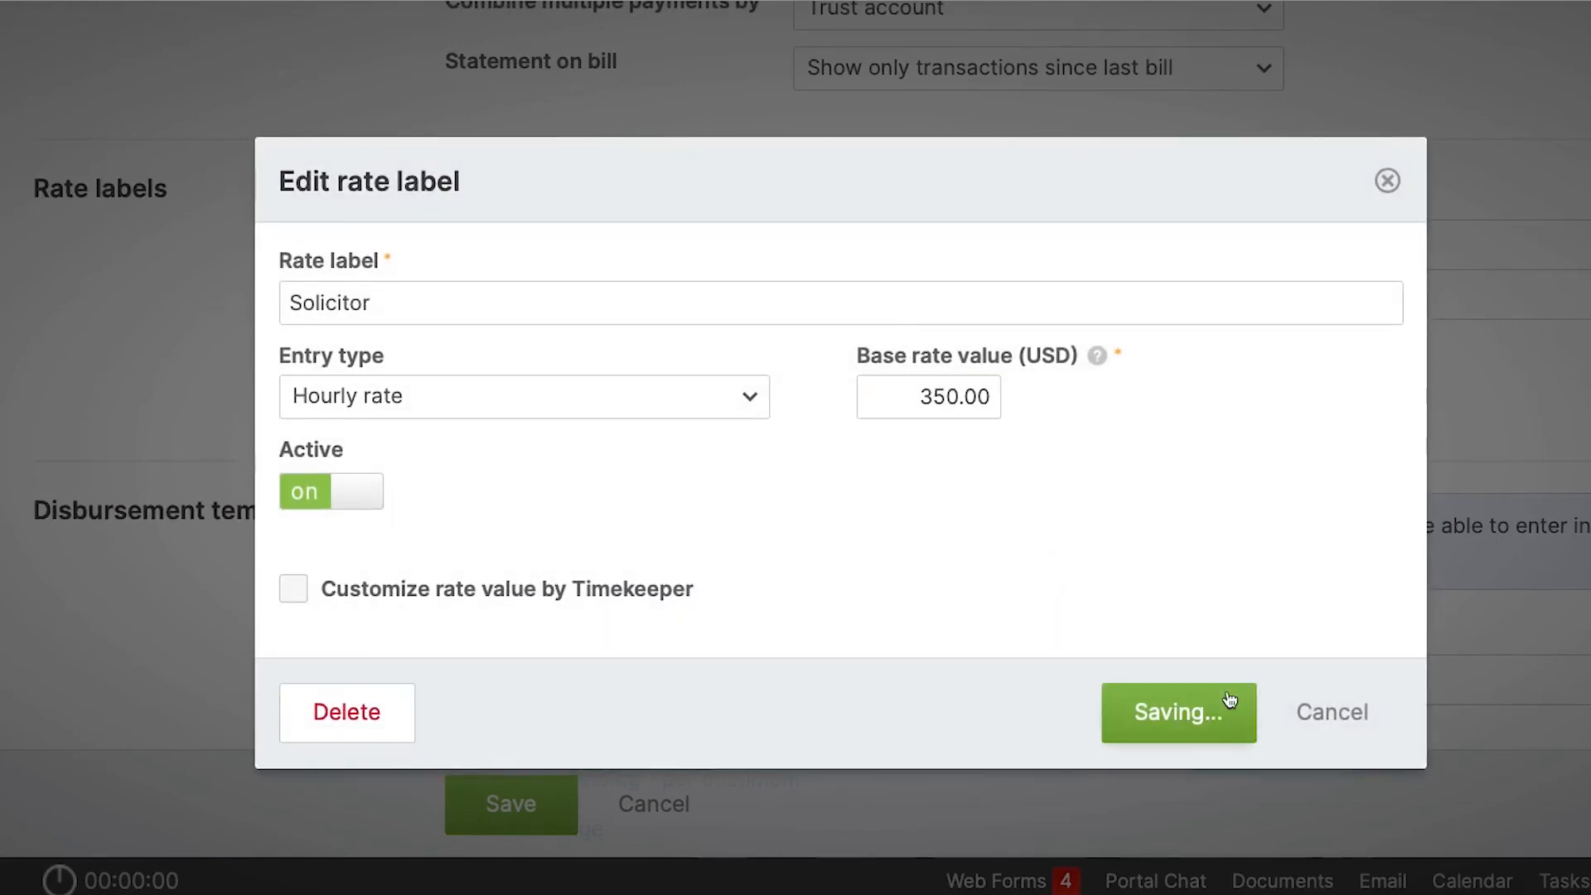
scroll(1220, 569, up, 15)
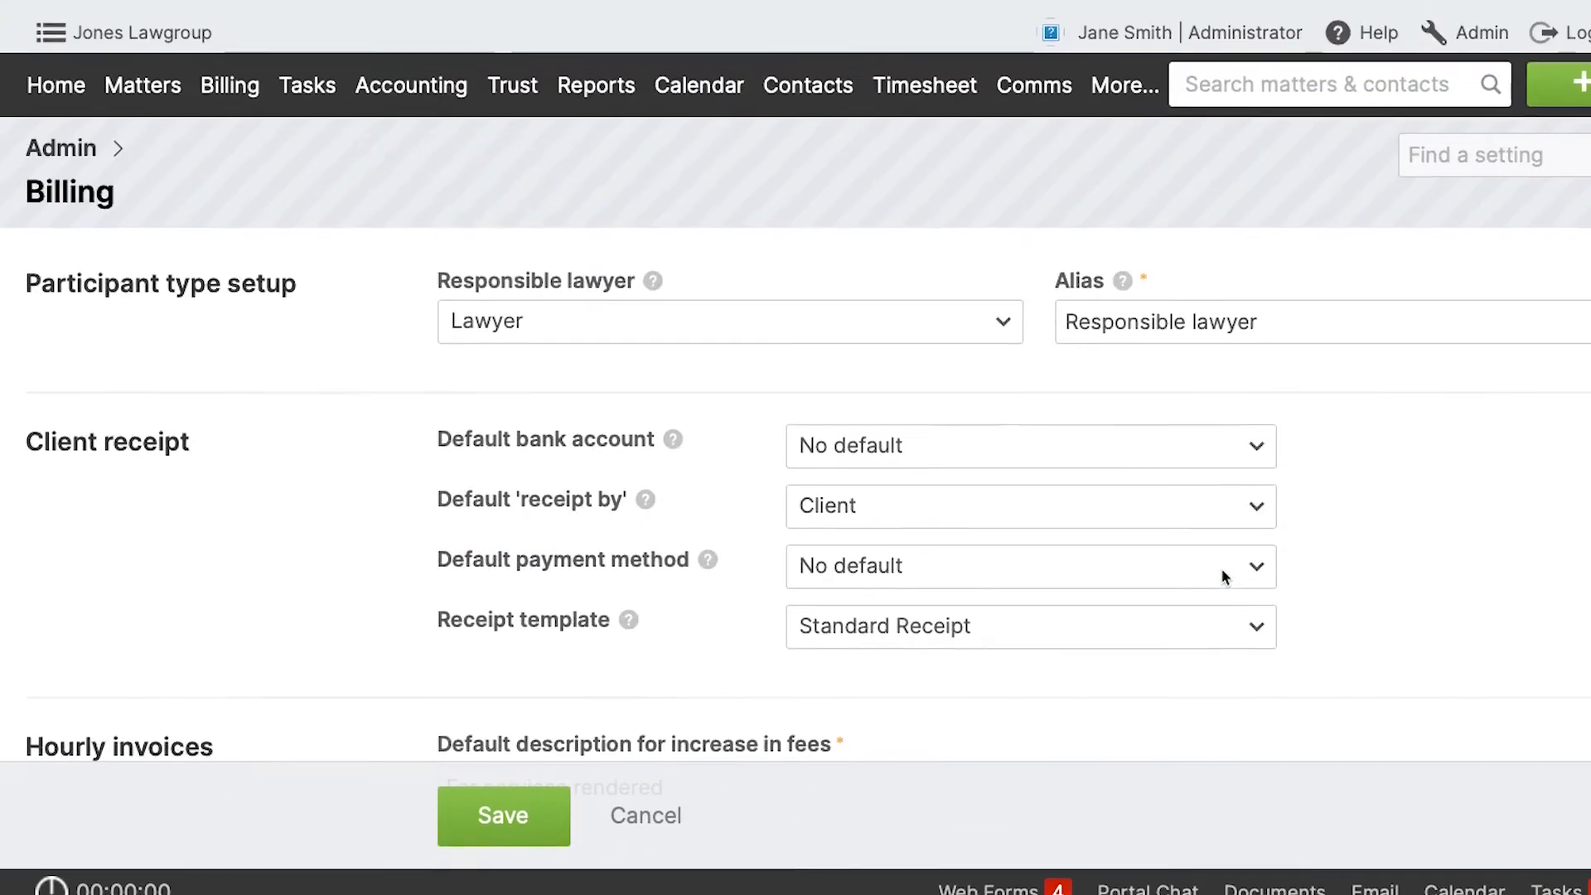
click(1267, 83)
text(154)
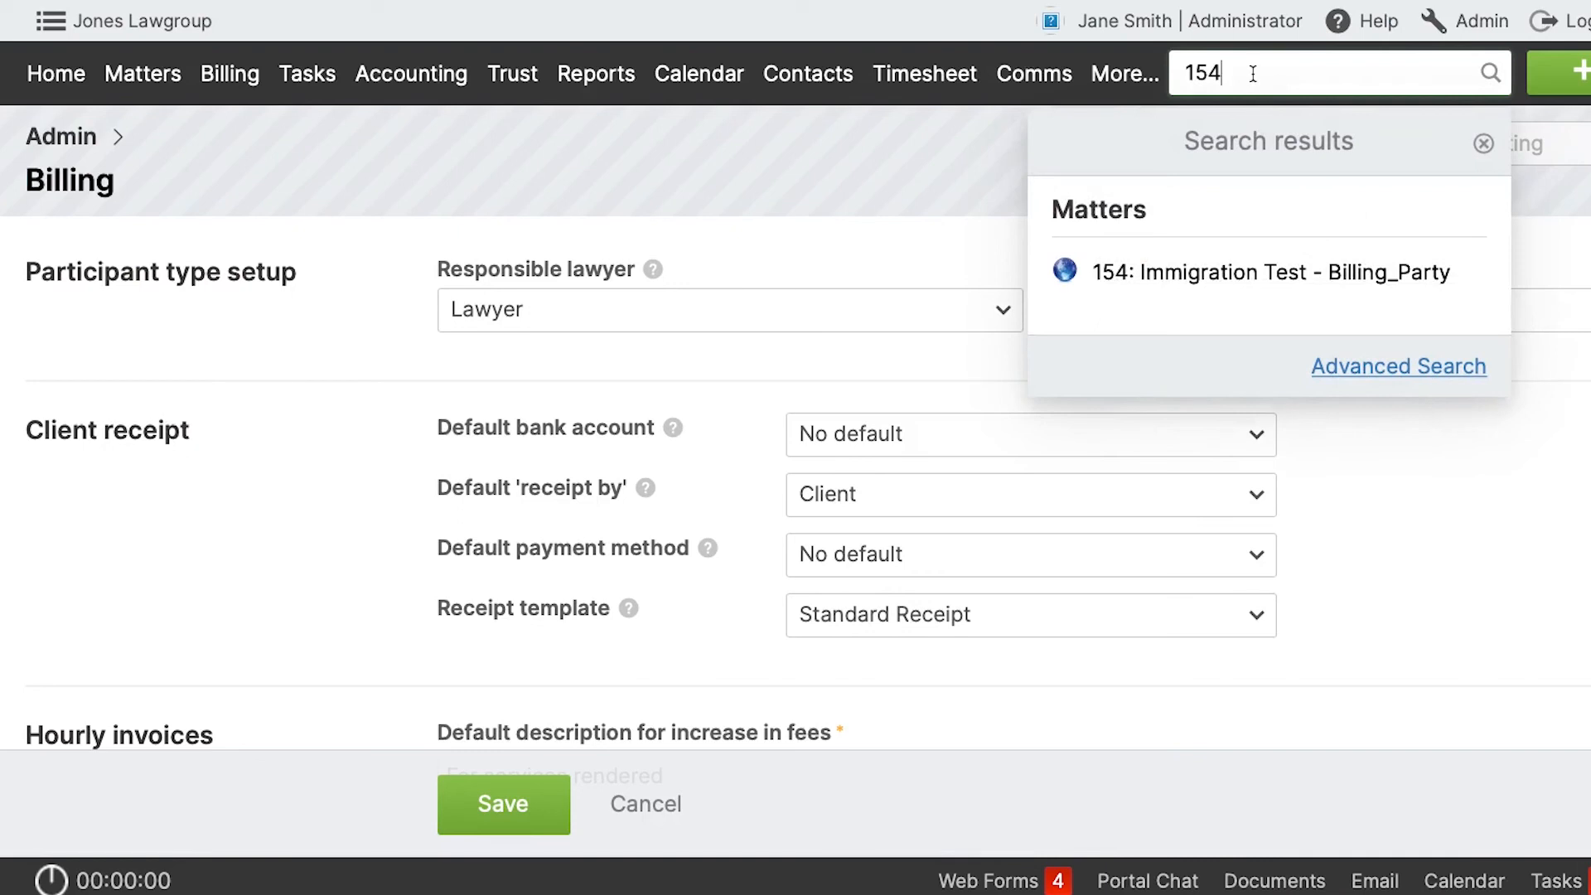
key(BackSpace)
key(BackSpace)
key(BackSpace)
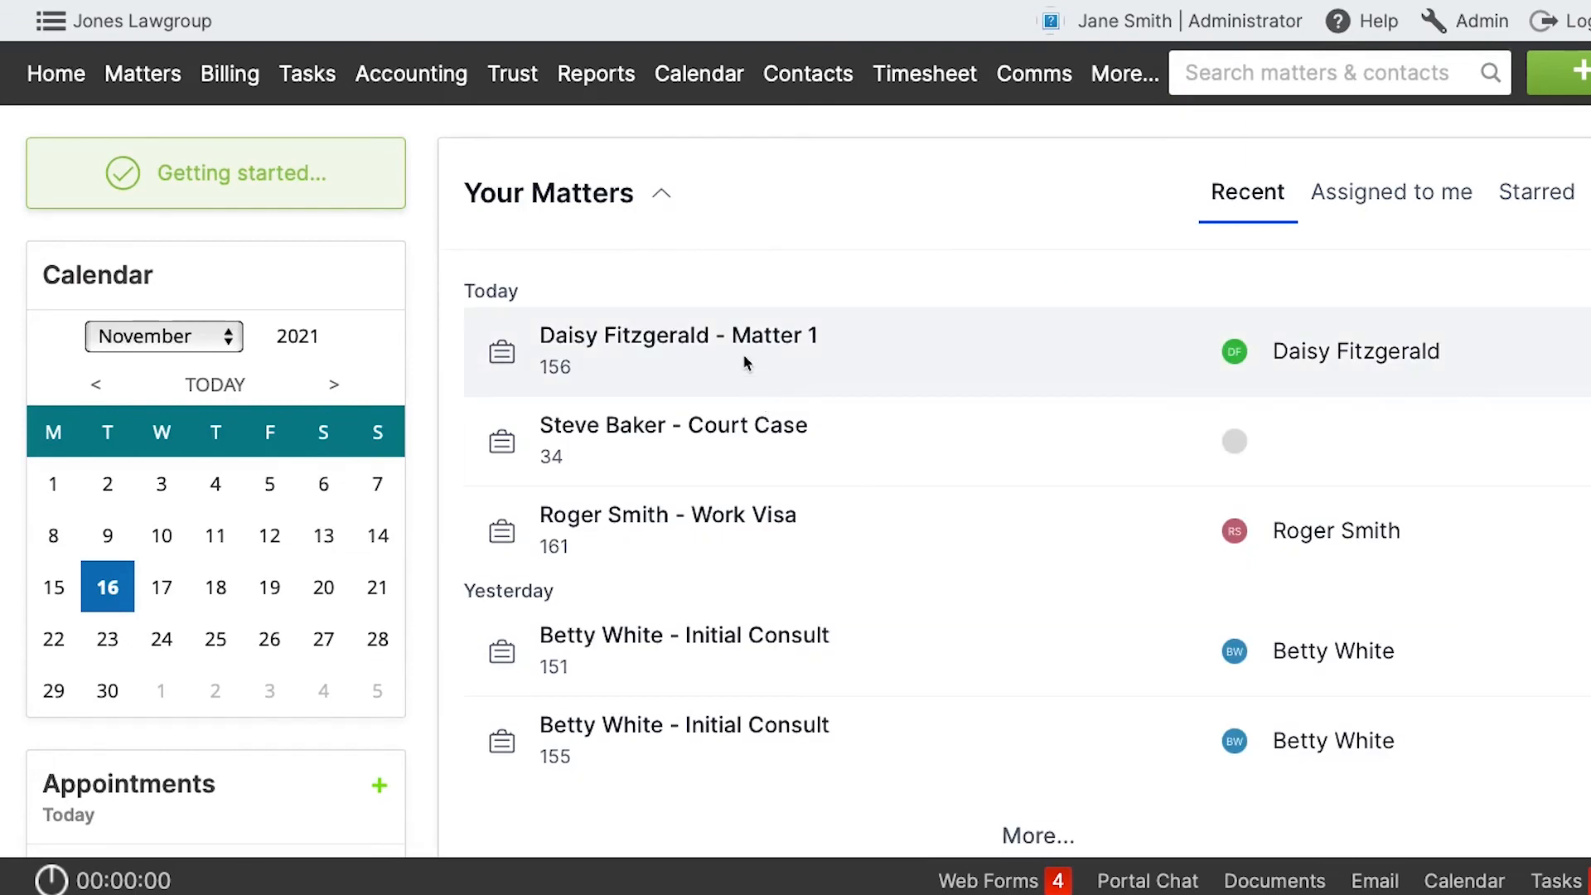
Open the list of billing fees for matter 156.
click(742, 353)
click(702, 322)
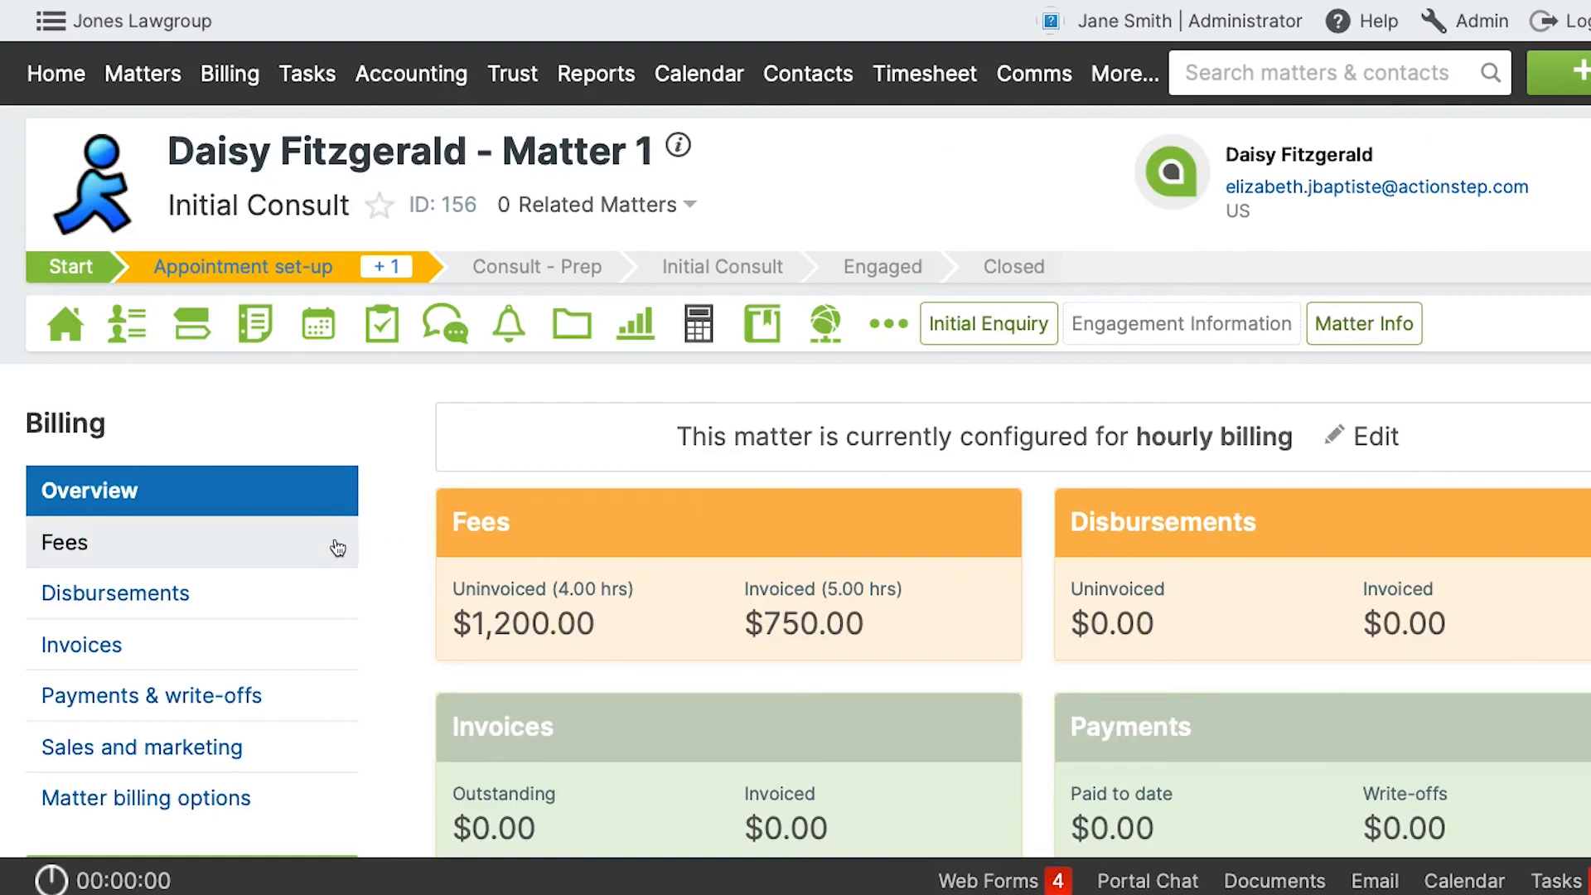
click(339, 547)
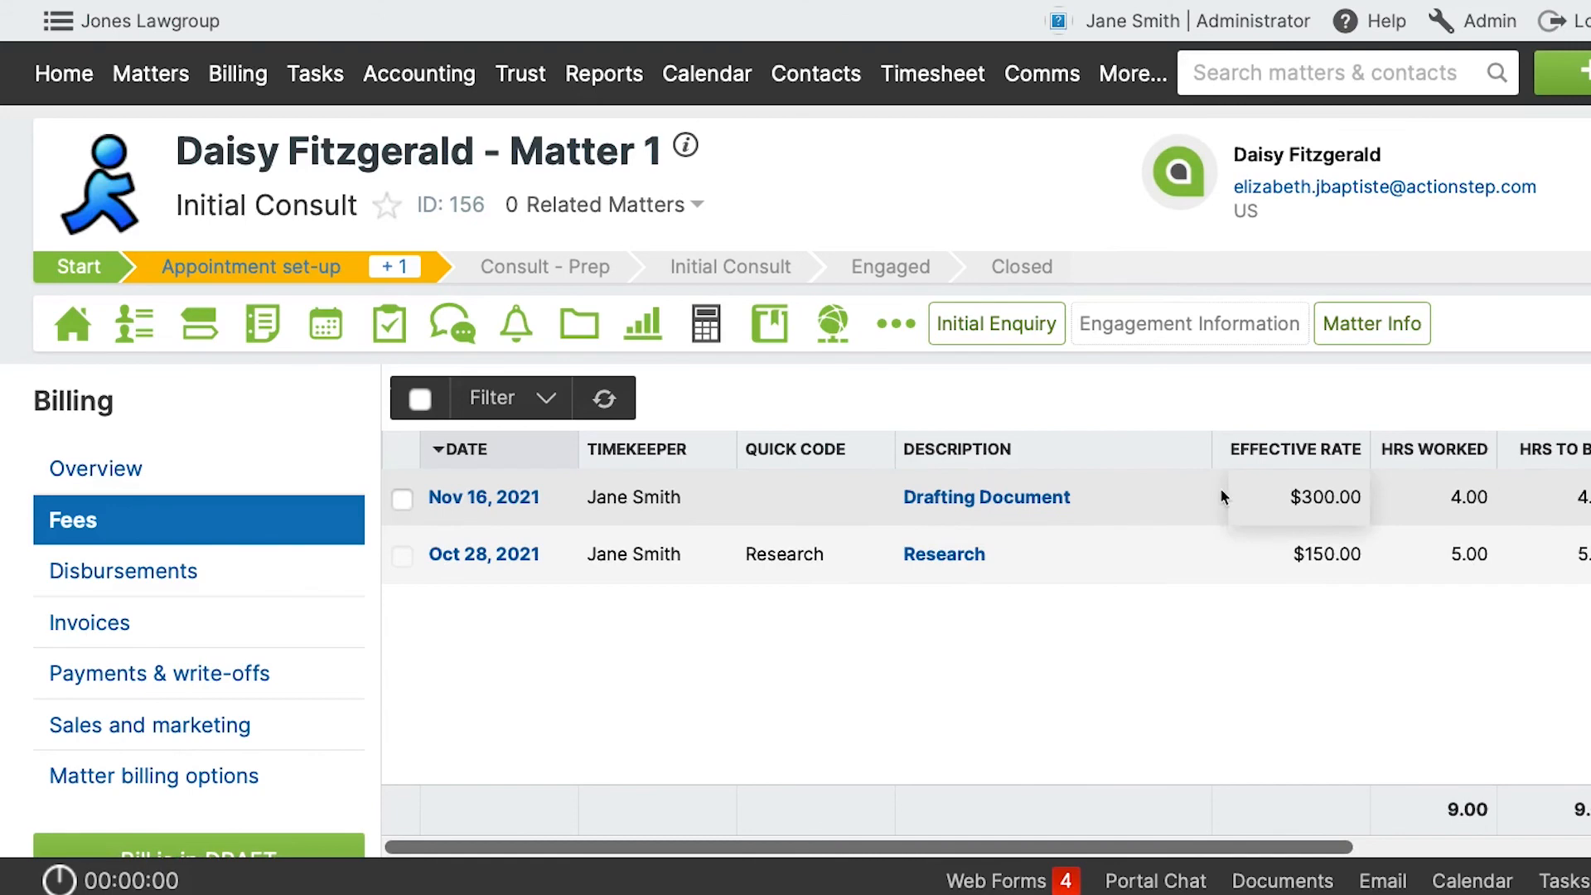
Check the rate value options of matter 156's "Drafting Document" time entry, choose the historic rate, and close the entry without saving.
click(500, 500)
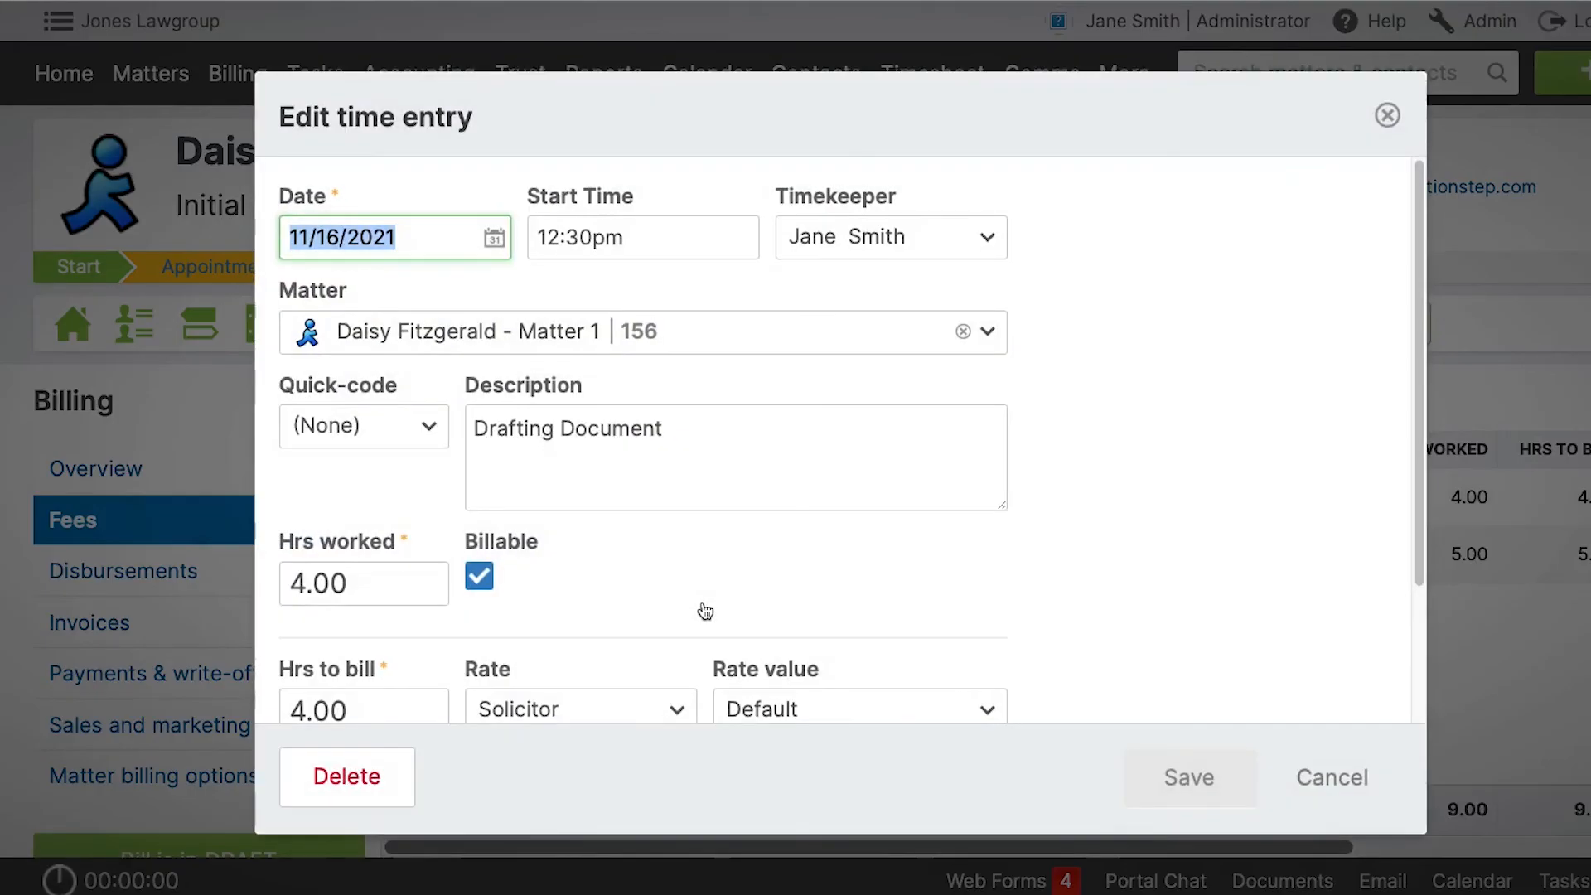
scroll(777, 592, down, 1)
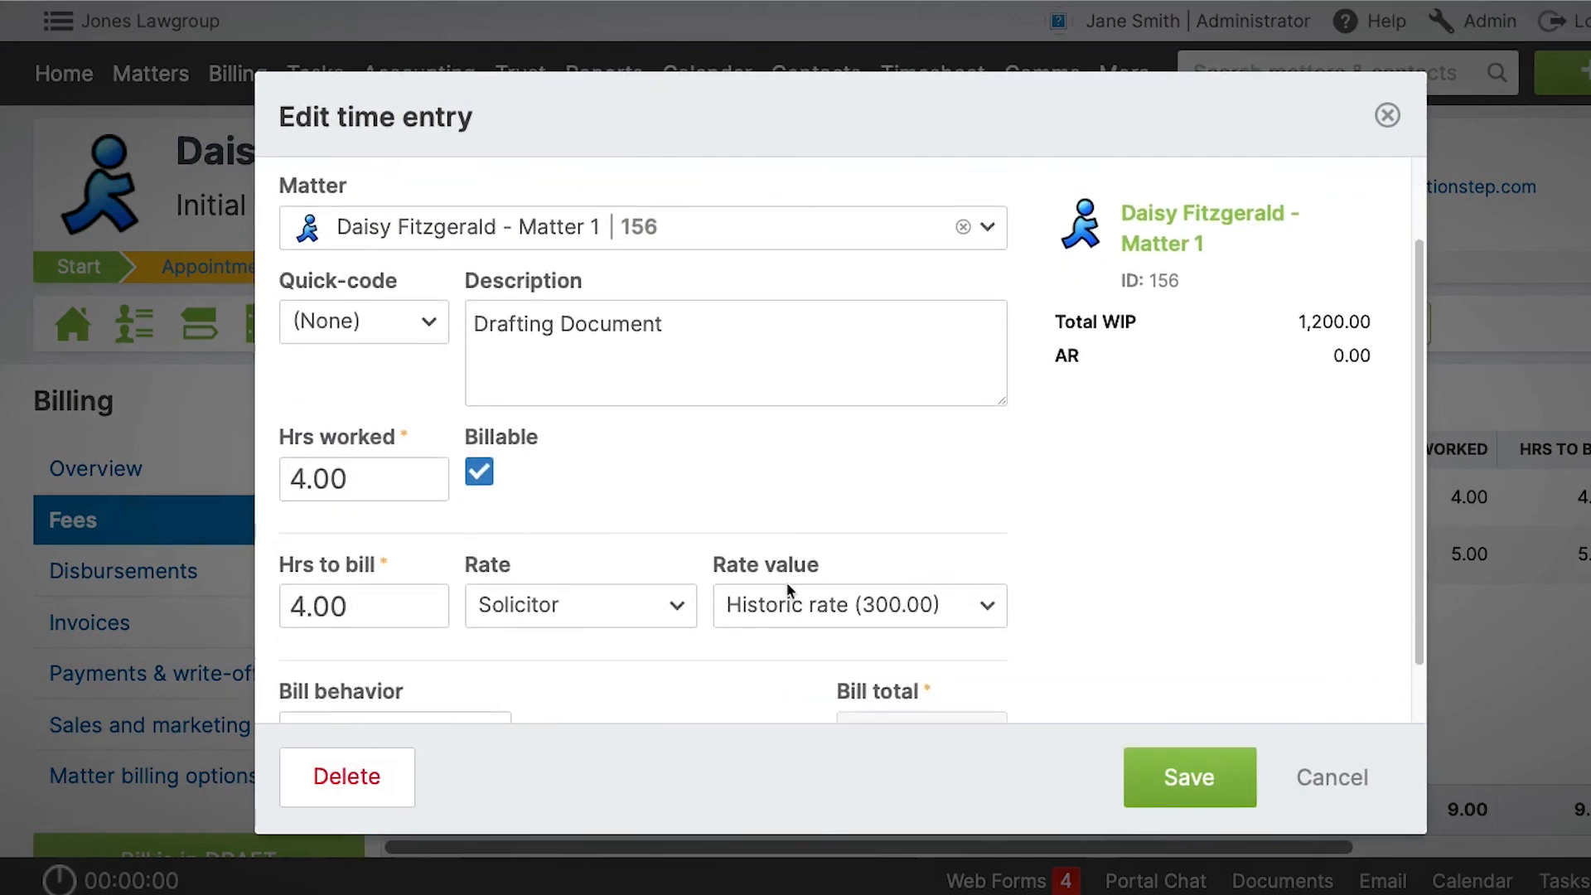
click(847, 608)
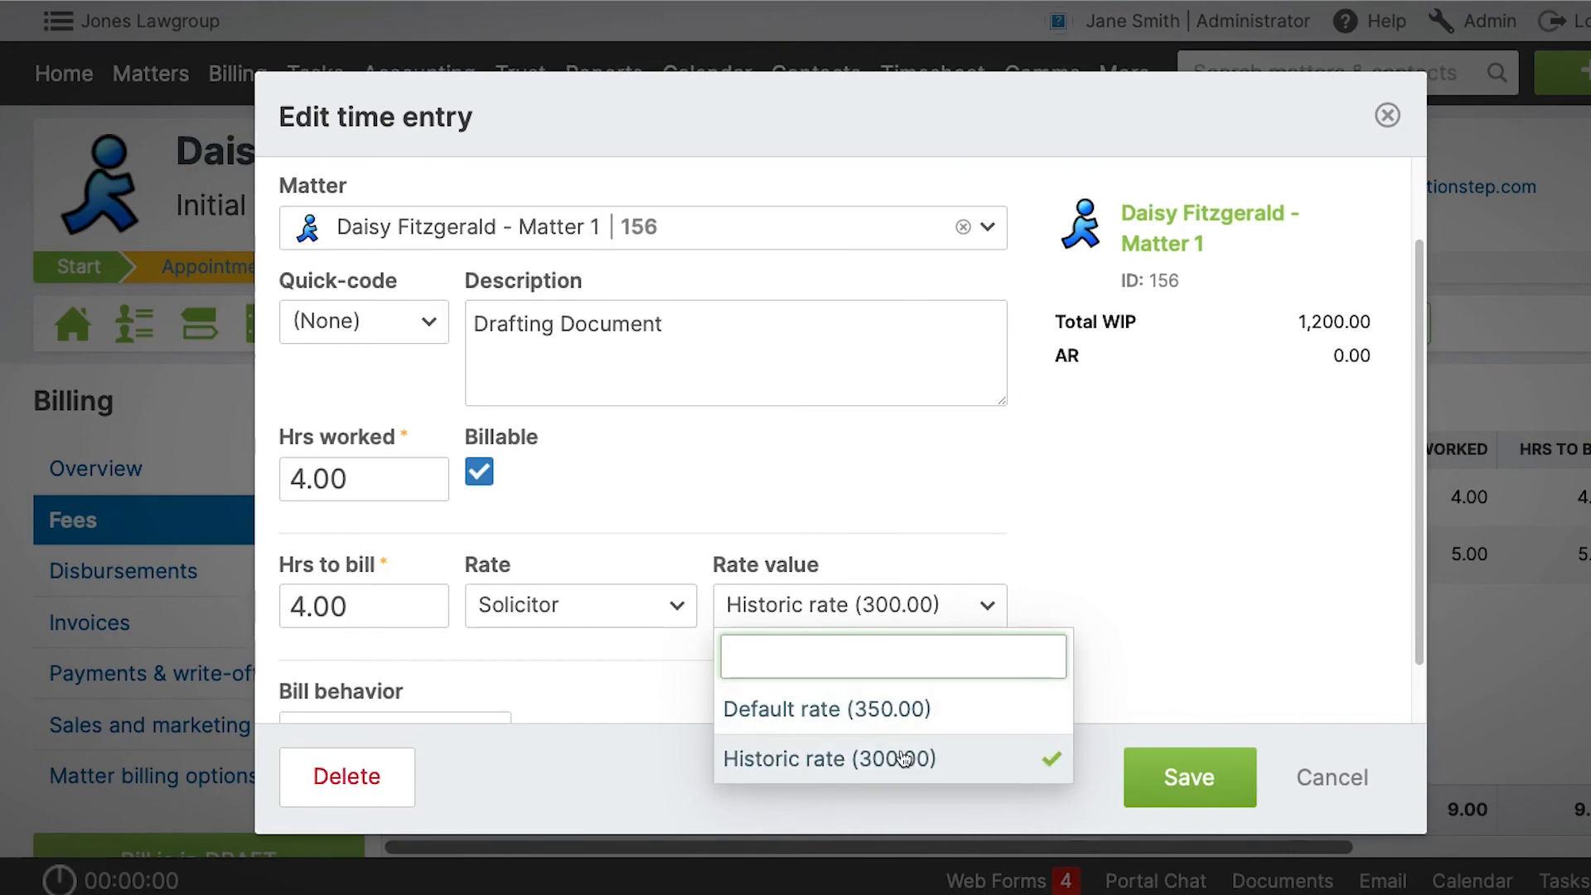
click(845, 756)
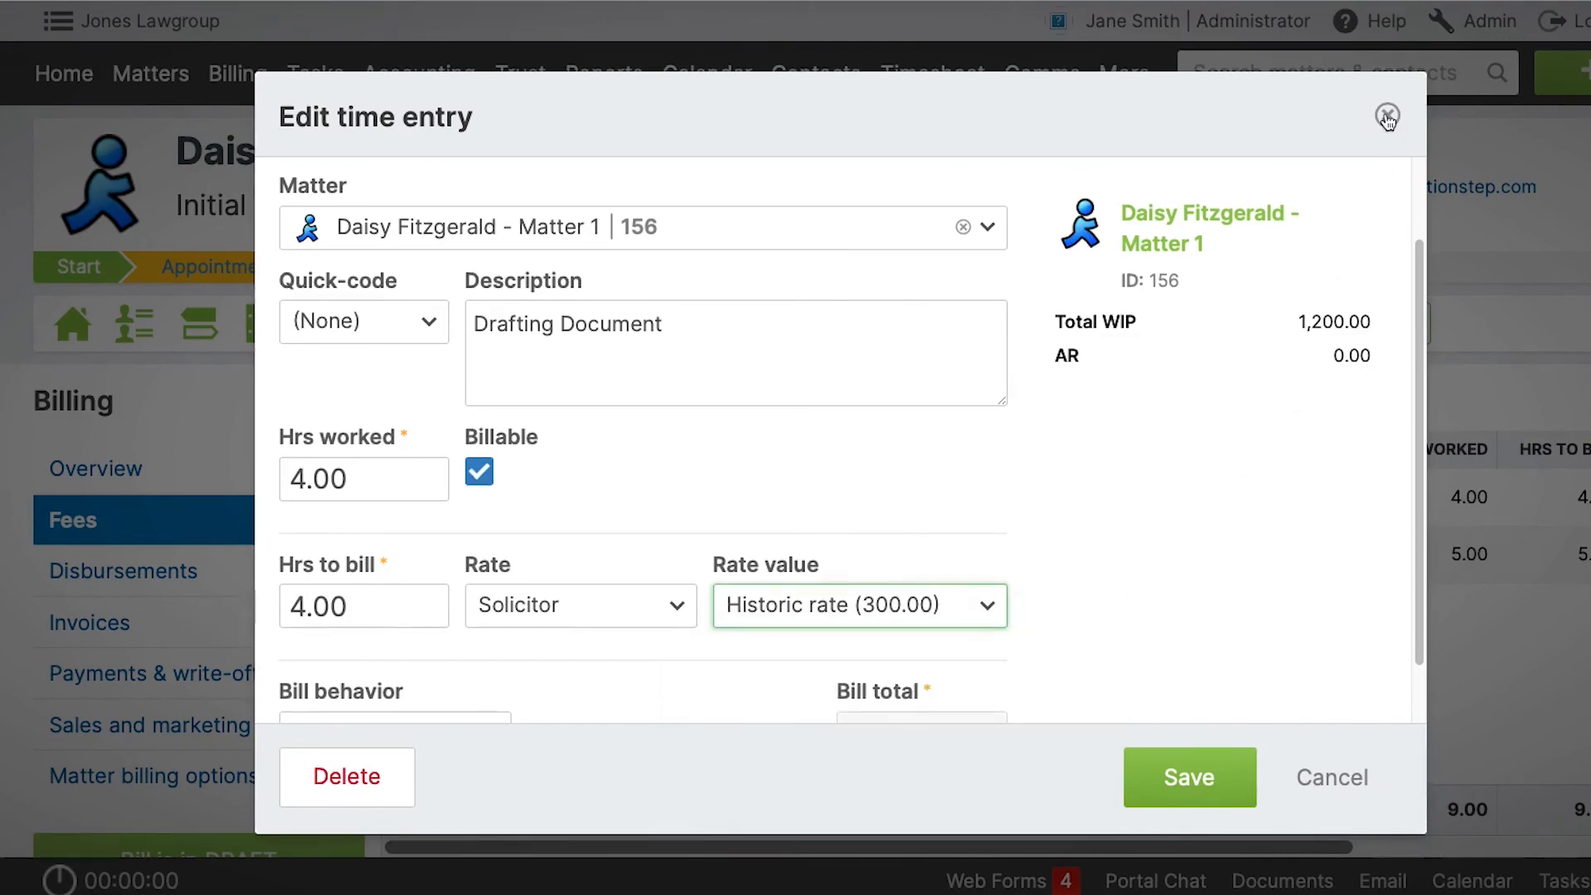
click(1387, 116)
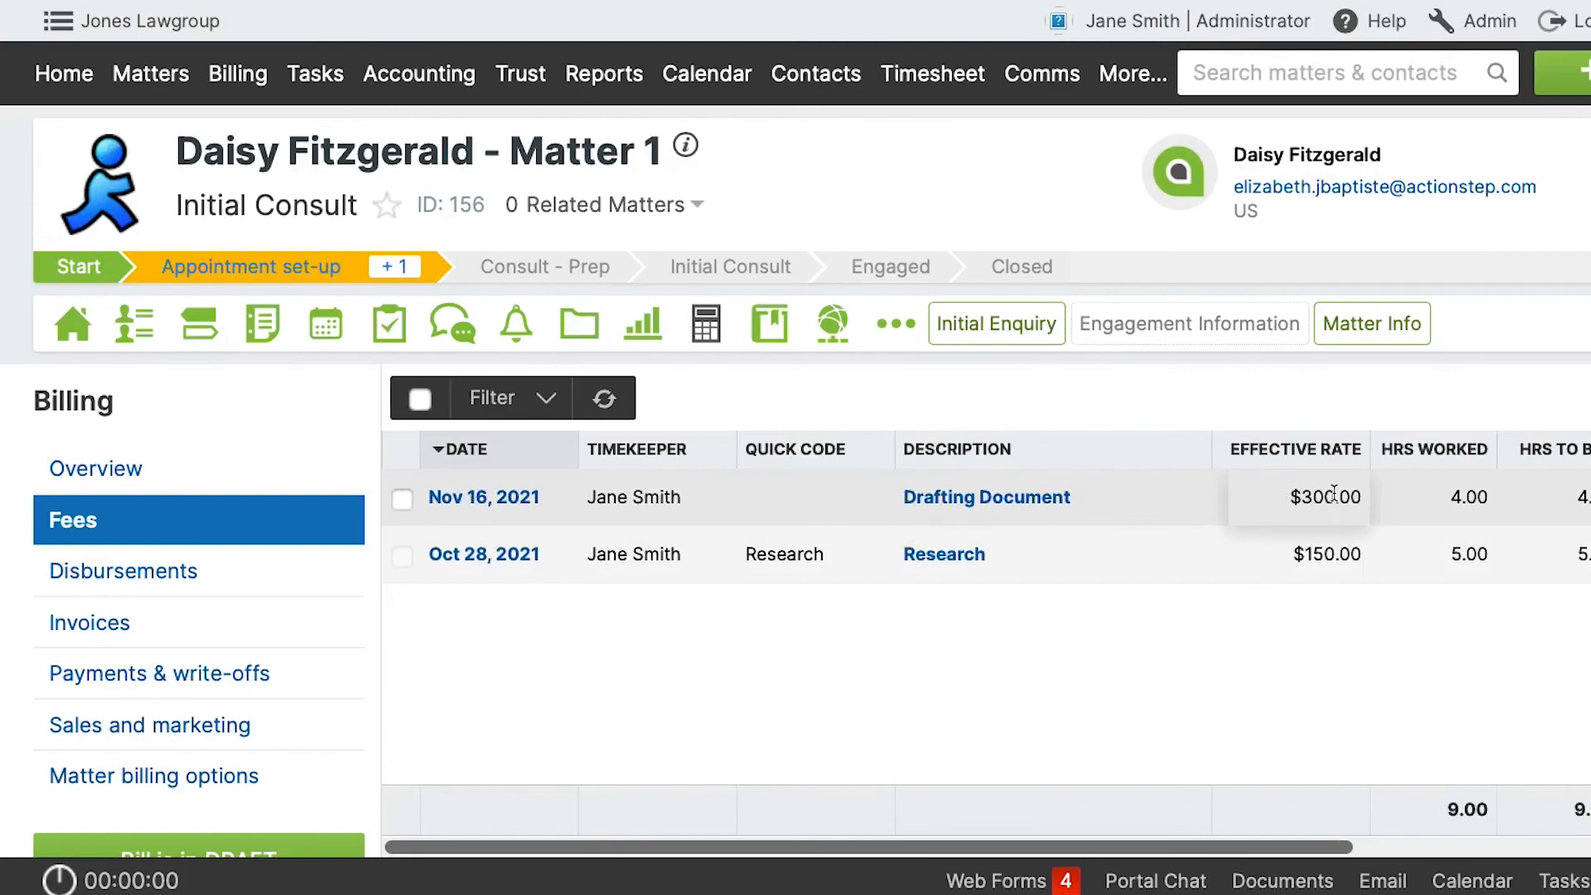
Start a new time entry on matter 156 with the Solicitor rate, check its default rate value, and close it without saving.
click(1566, 73)
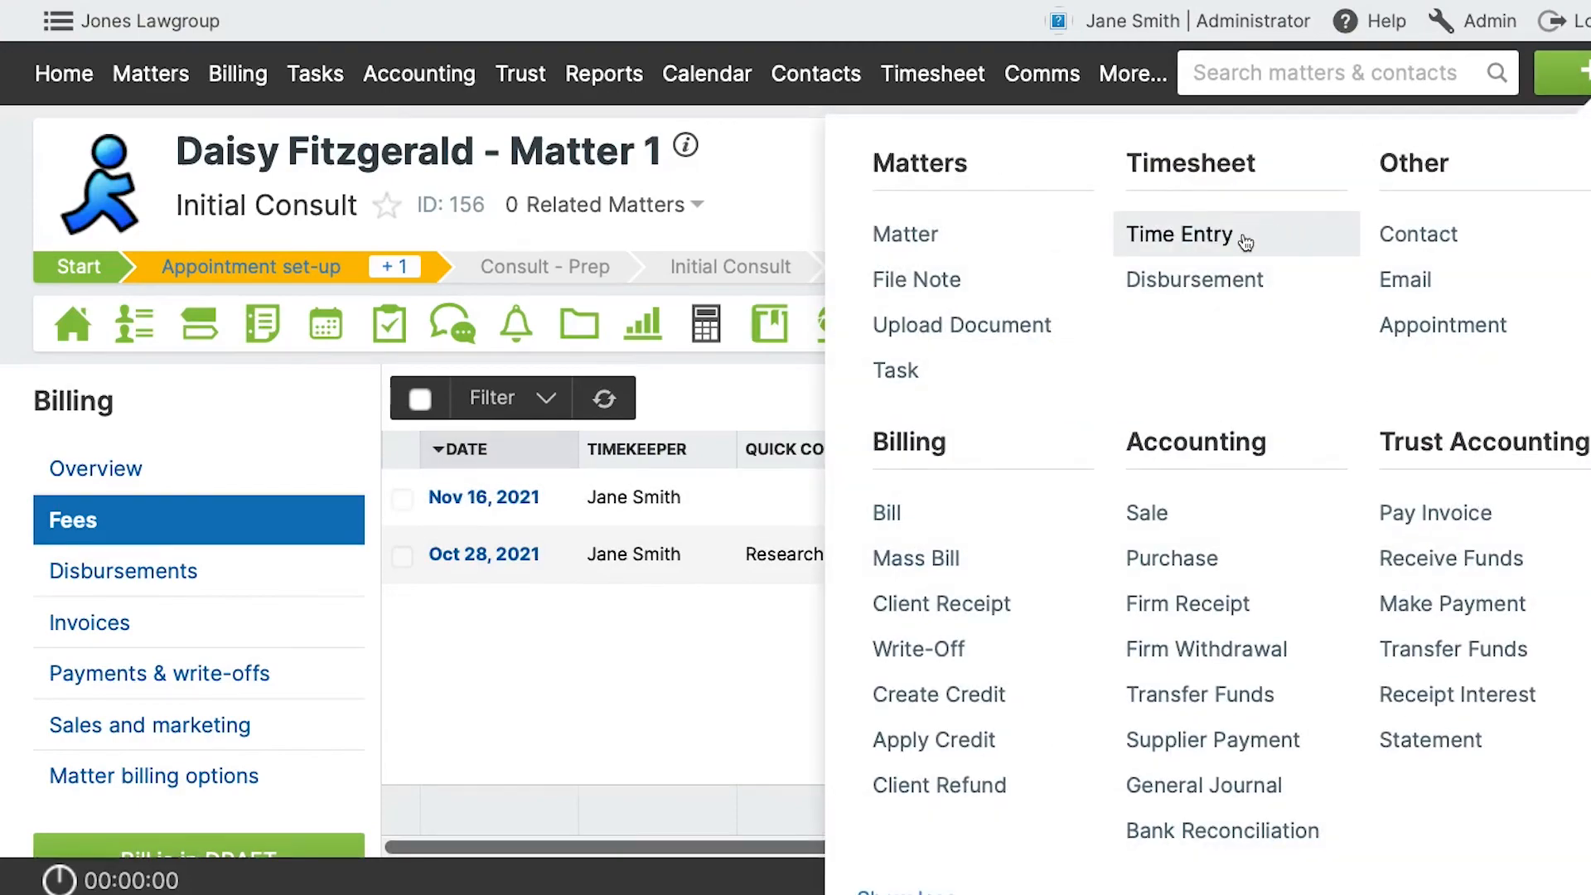
click(1245, 240)
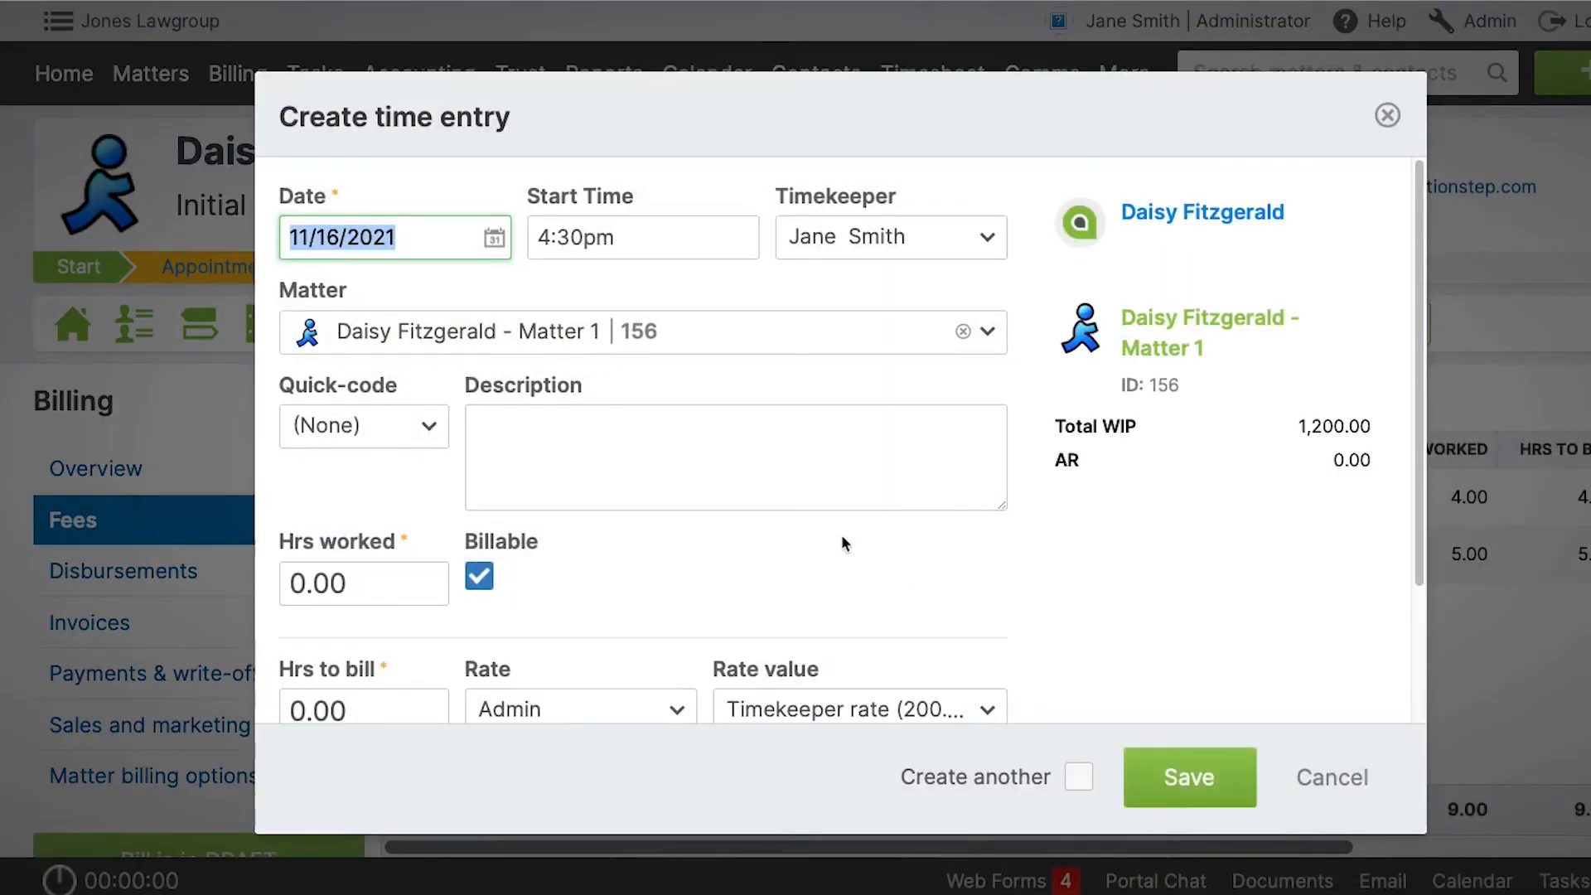
scroll(842, 536, down, 2)
click(613, 611)
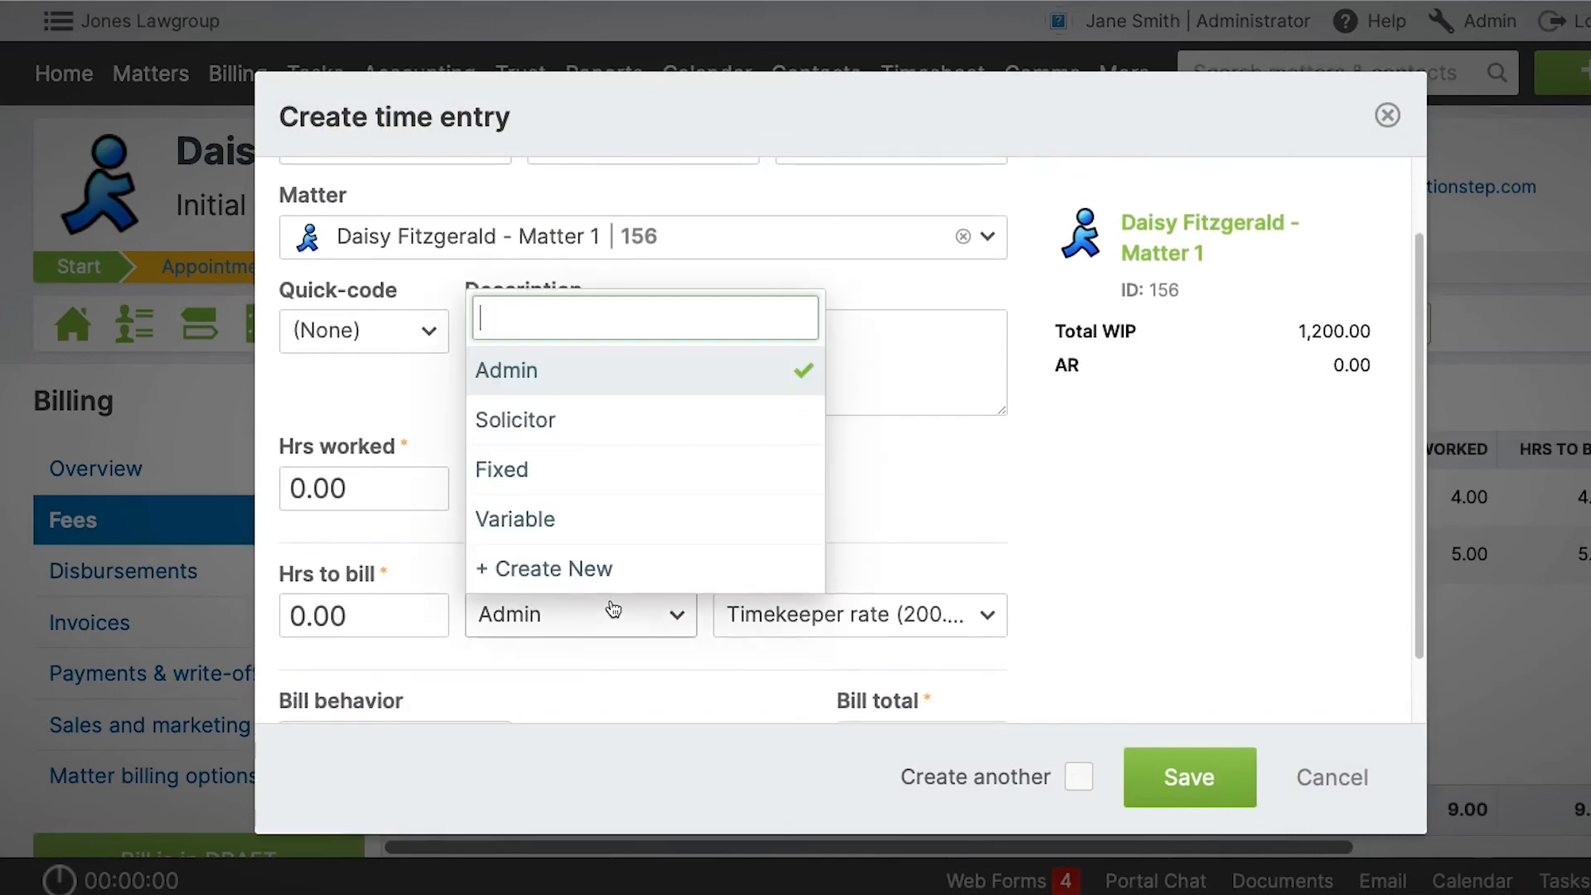
click(606, 424)
click(880, 623)
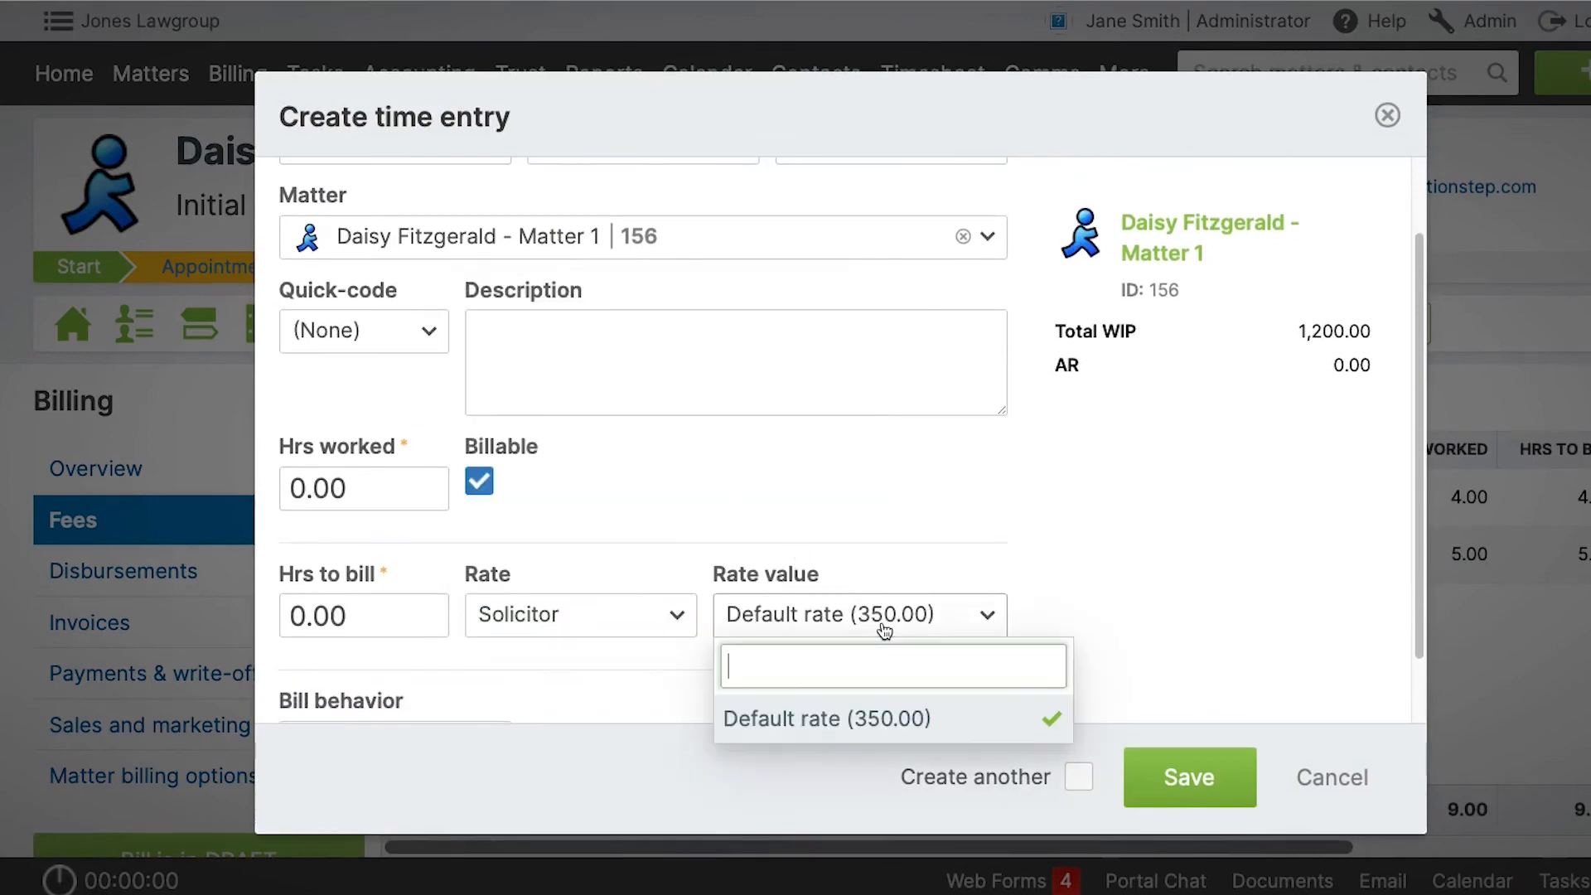
click(903, 727)
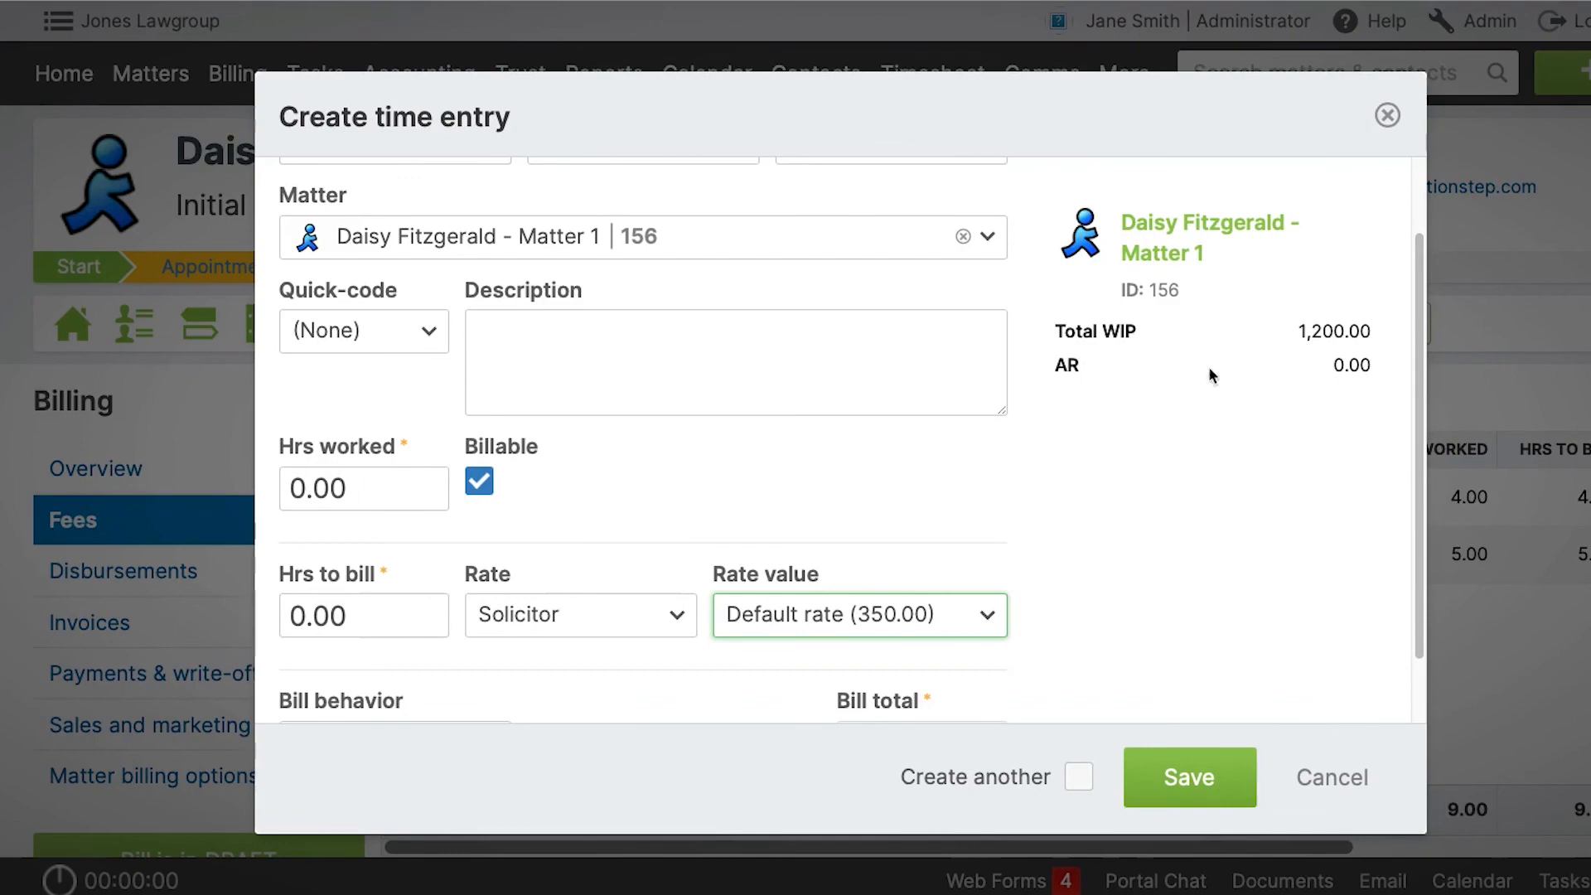
click(1388, 117)
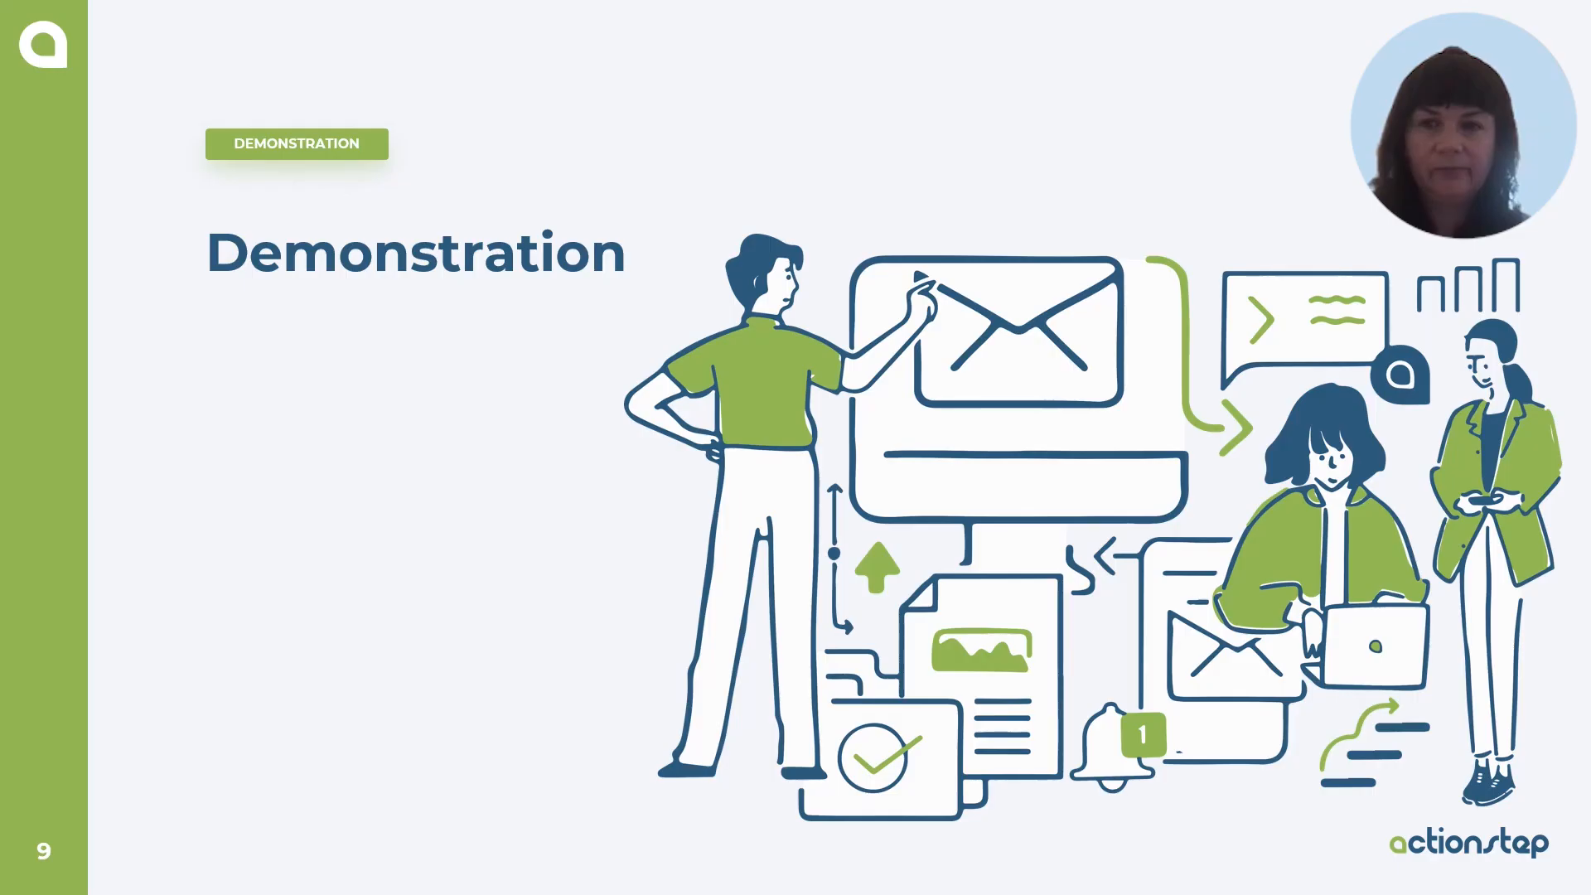
key(Right)
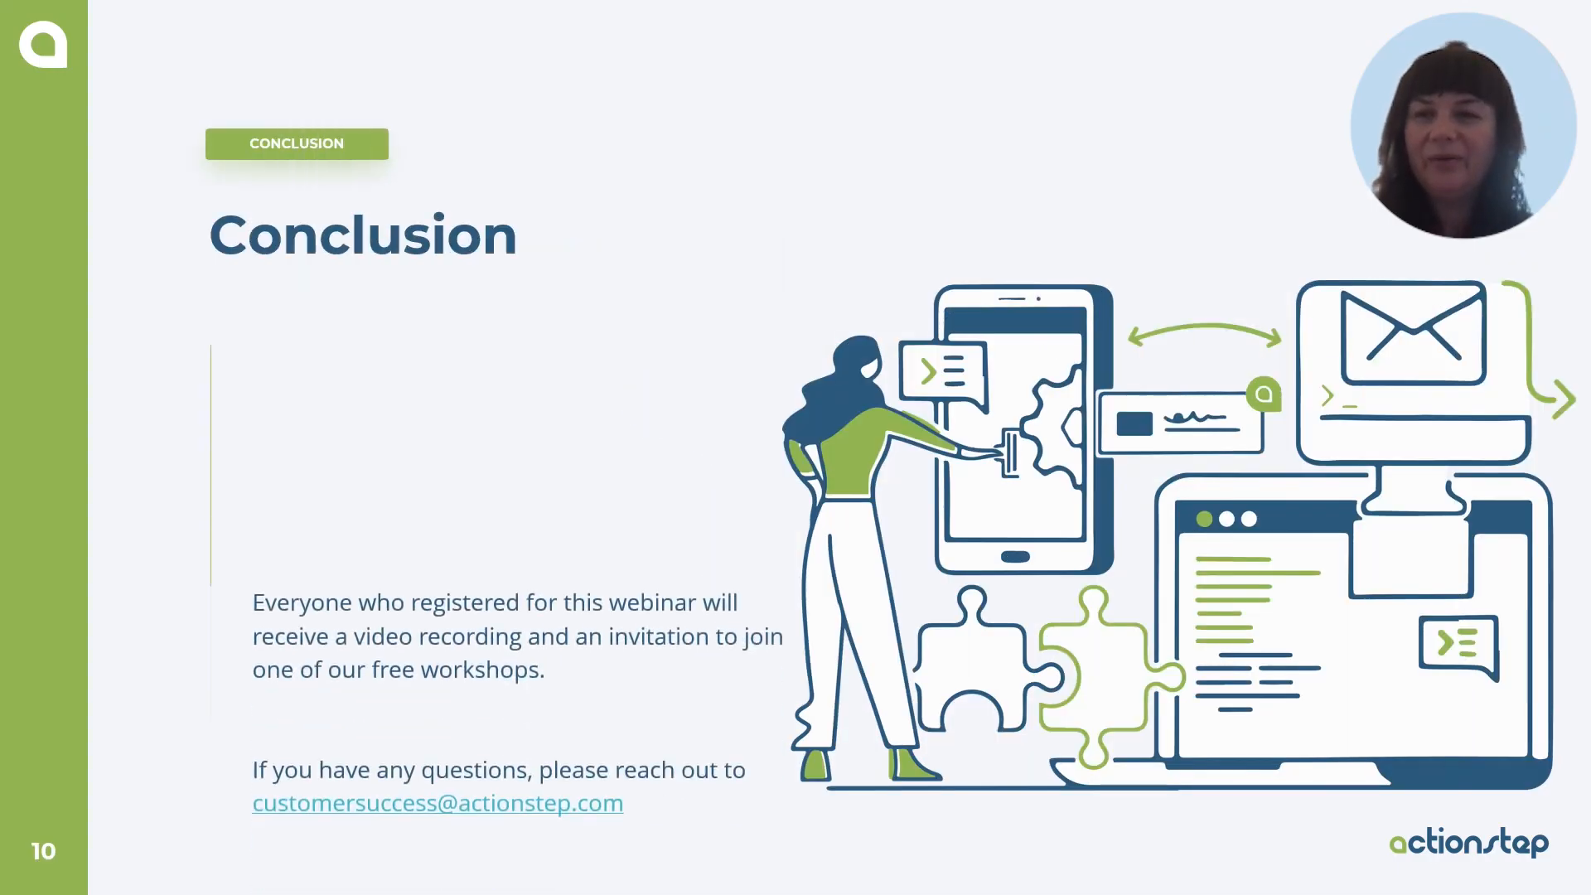